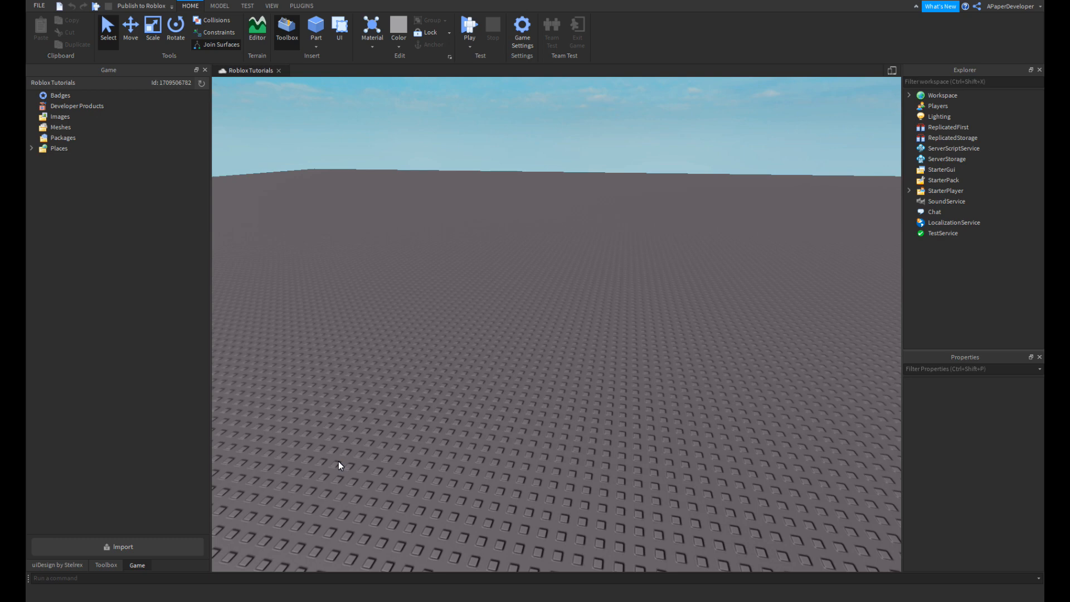
key("w")
right_click_drag(527, 347, 539, 172)
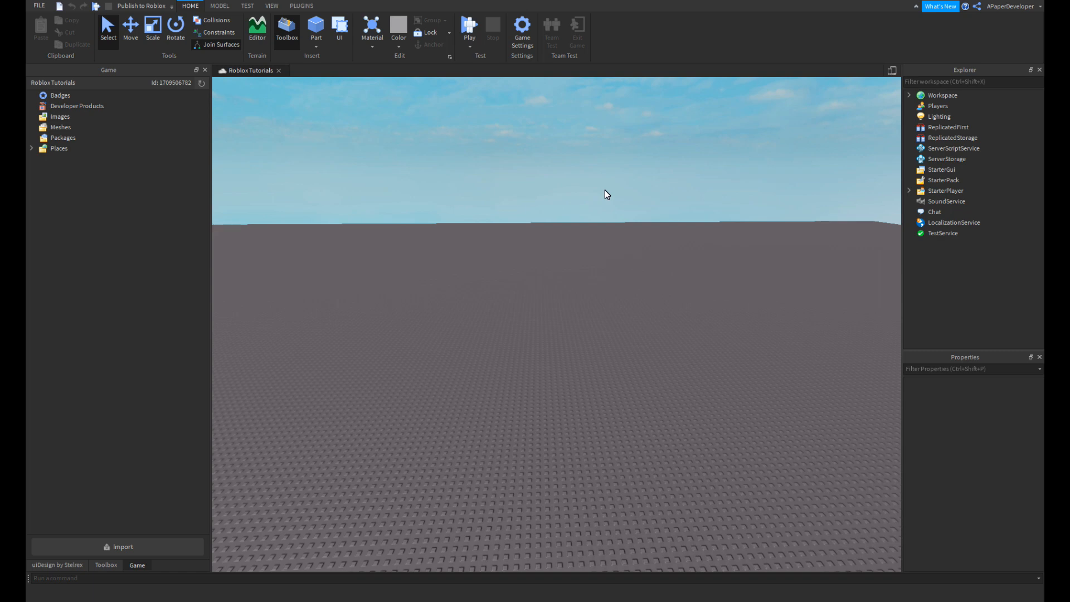
key("q")
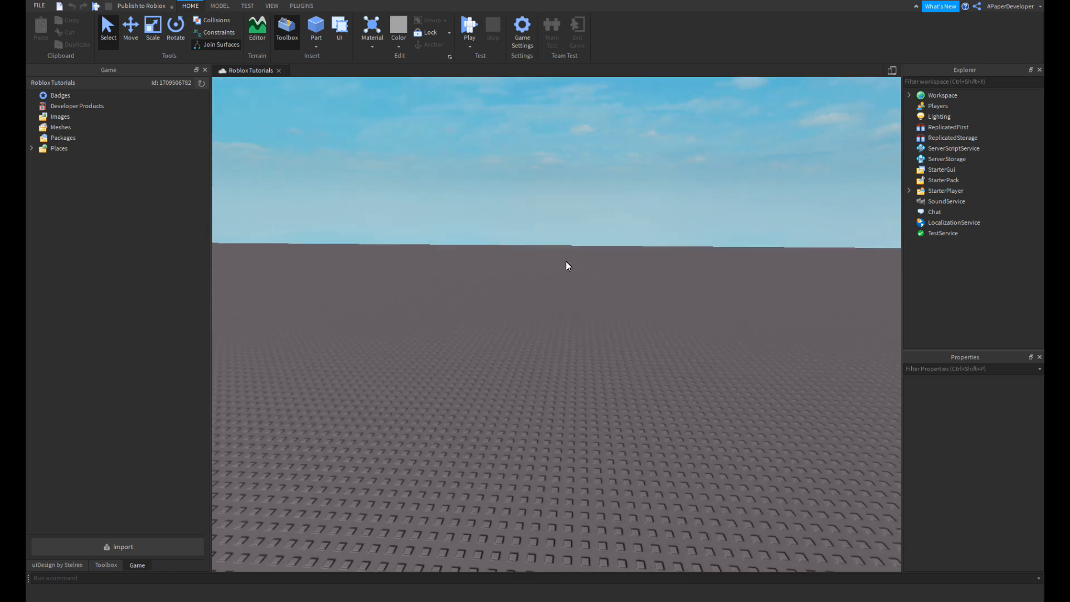
key("e")
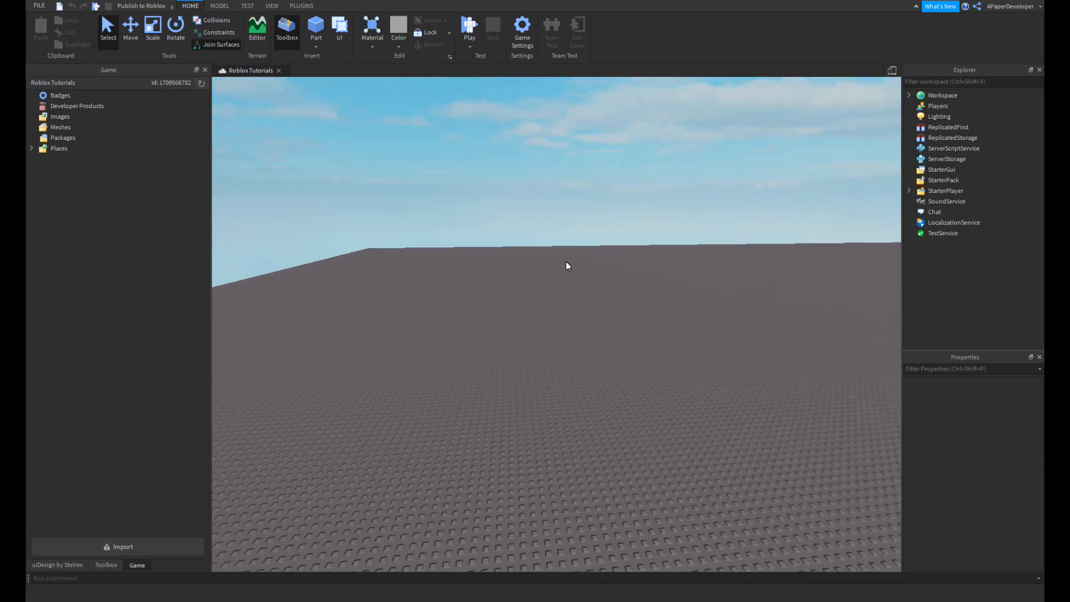
right_click_drag(566, 261, 566, 262)
key("q")
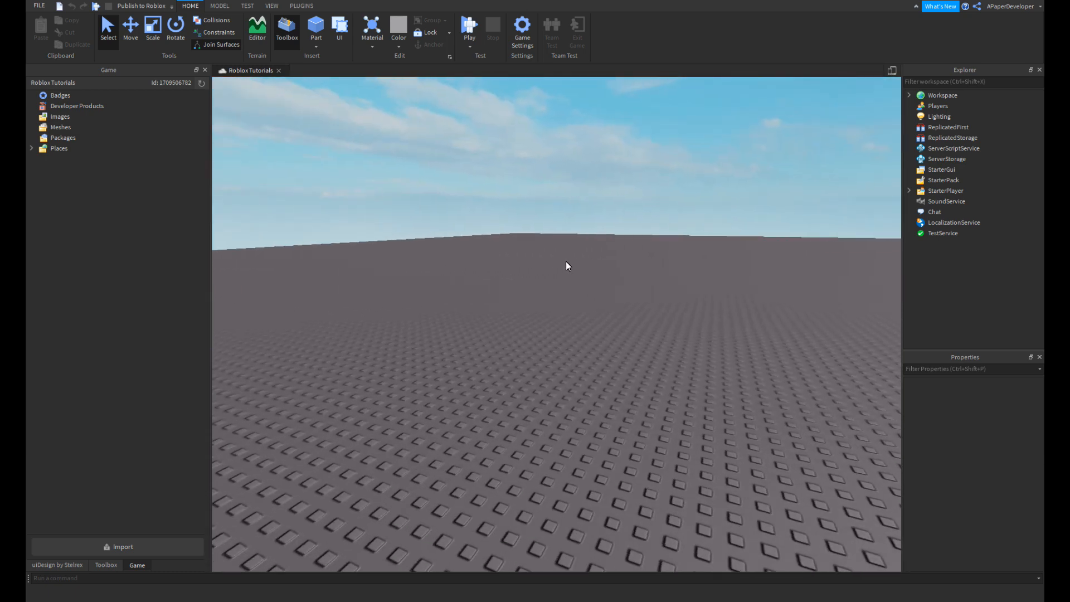
key("e")
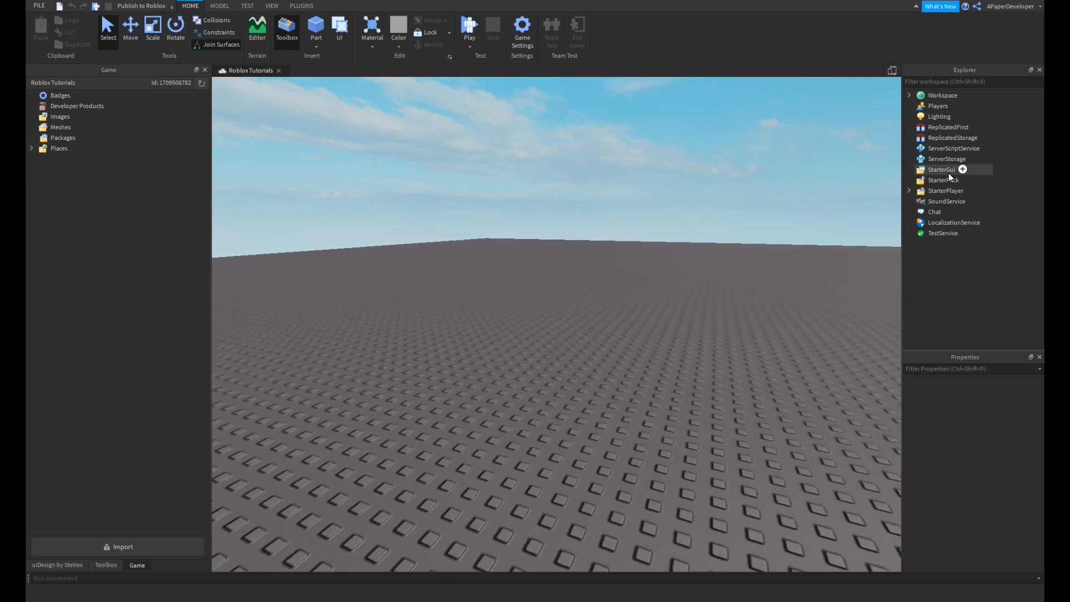
- Add a ScreenGui to StarterGui and rename it Shop
left_click(948, 172)
left_click(961, 170)
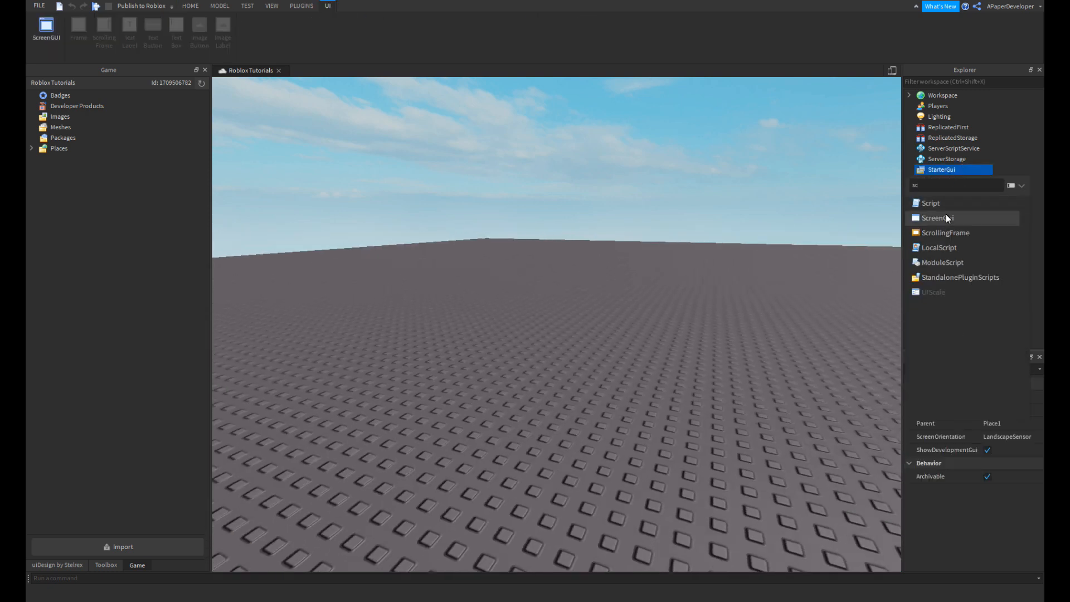
left_click(945, 214)
right_click(945, 184)
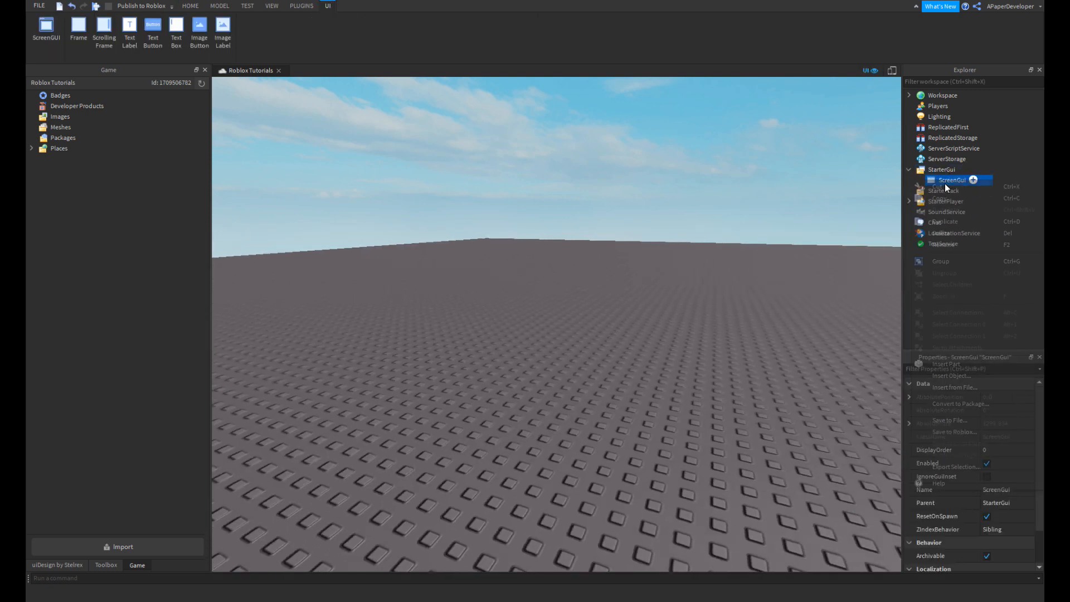
left_click(943, 243)
type("Shop")
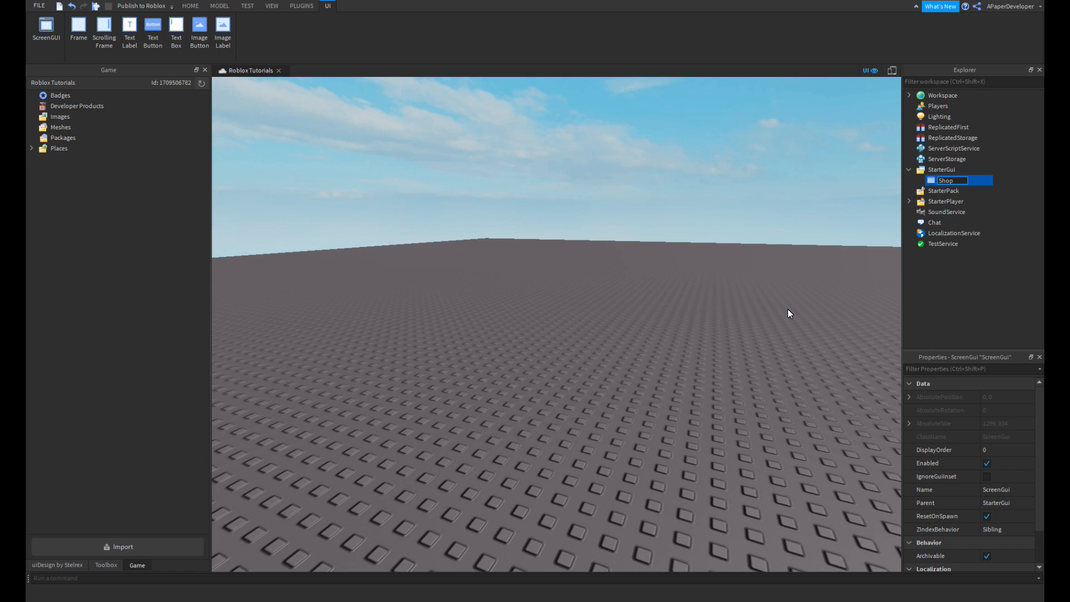
right_click_drag(696, 304, 684, 299)
left_click(696, 303)
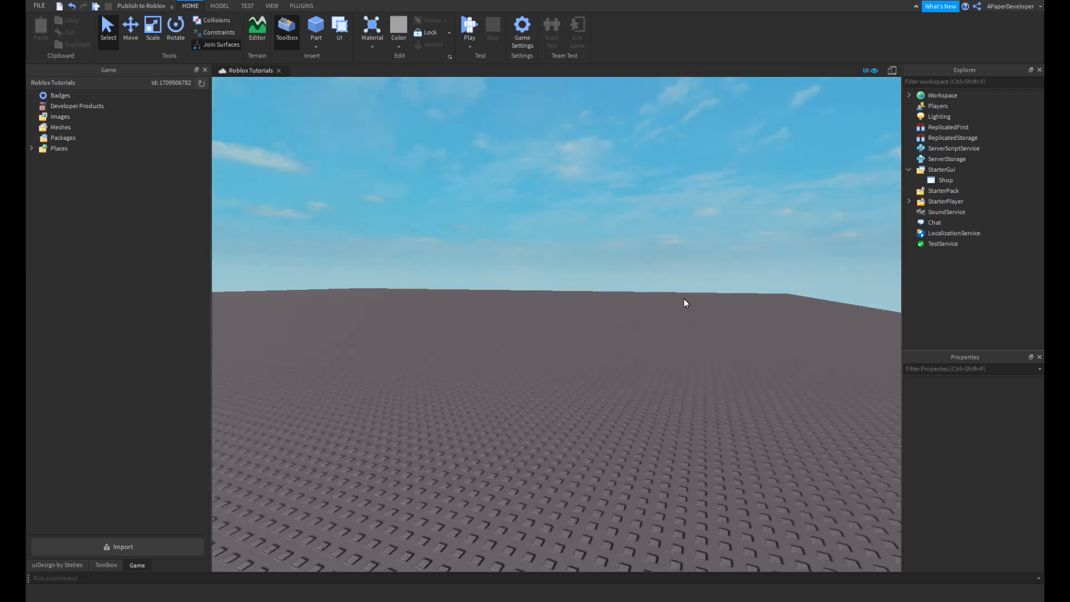
- Insert a TextButton into the Shop ScreenGui and rename it ShopOpen
left_click(960, 179)
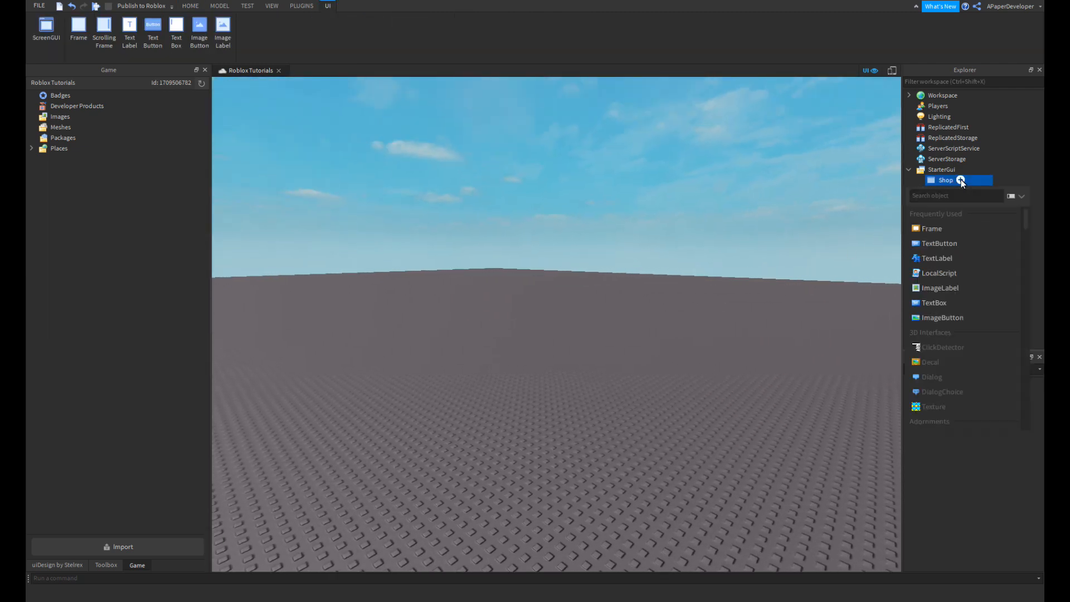
left_click(944, 223)
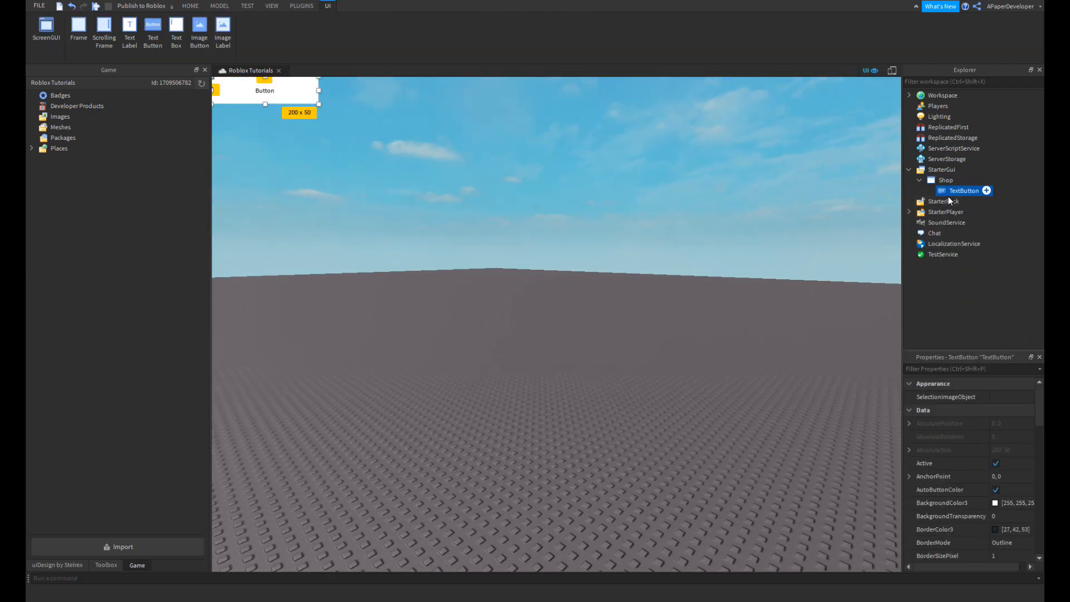
right_click(950, 194)
left_click(961, 261)
type("ShopOpen")
key("Return")
- Set both the X and Y size offsets of the ShopOpen button to 0
scroll(1001, 498, "down", 4)
scroll(1003, 529, "down", 3)
left_click(909, 490)
left_click(910, 503)
scroll(915, 515, "down", 3)
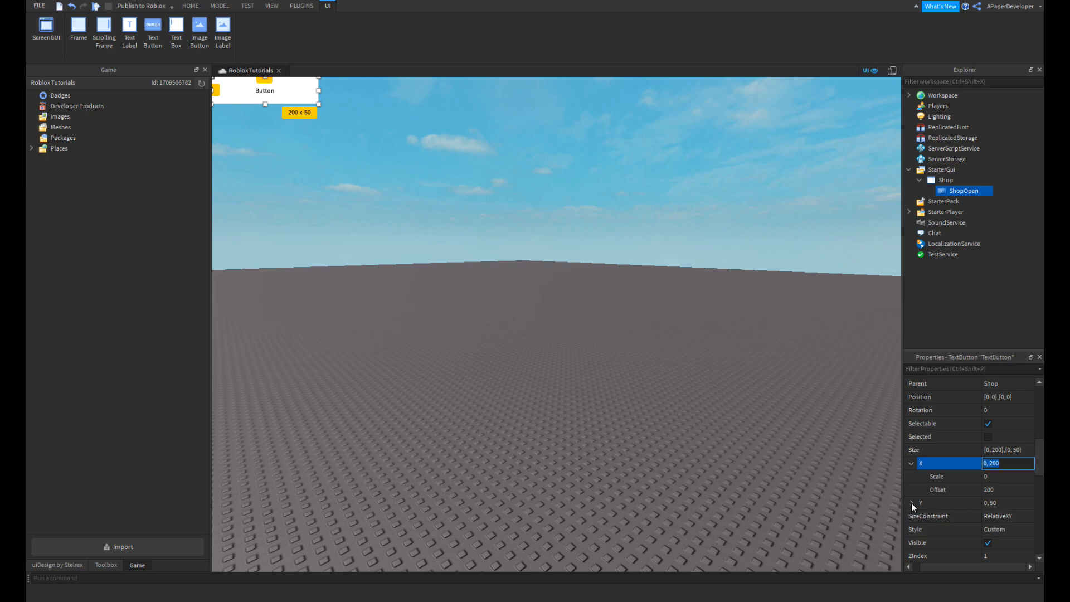
left_click(911, 503)
left_click(1000, 478)
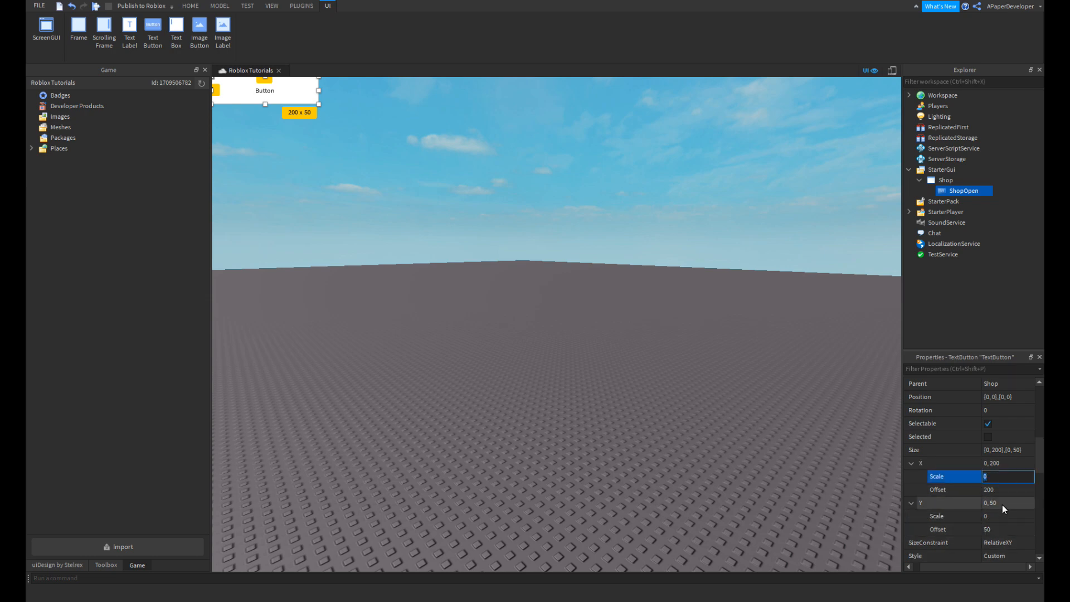
left_click(998, 488)
type("0")
left_click(1003, 529)
type("0")
key("Return")
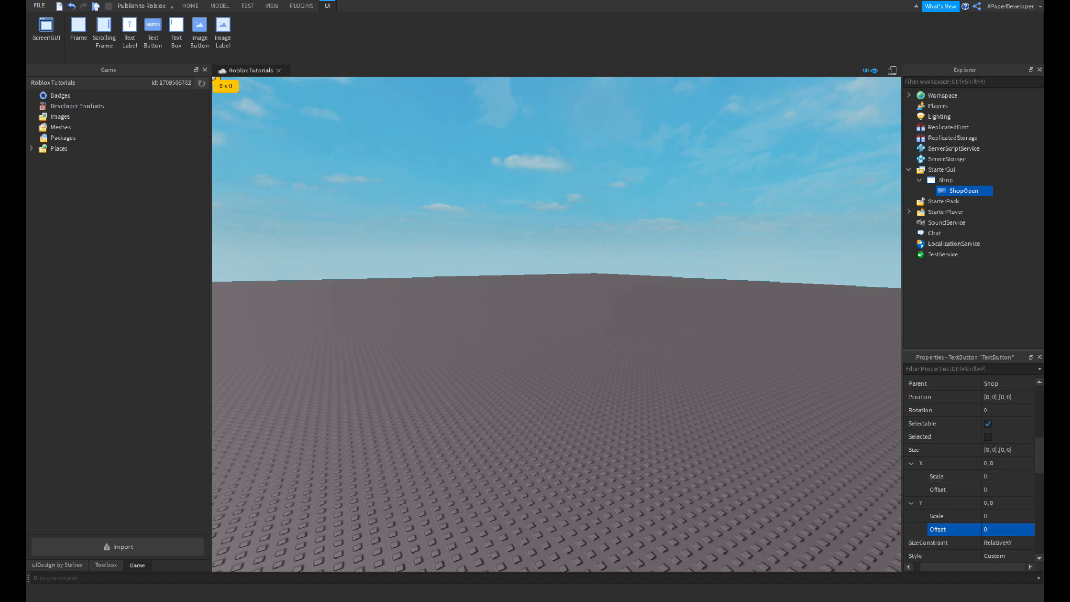
- Set the ShopOpen button's size scale to 0.2 in X and 0.1 in Y
left_click(1009, 477)
type(".2")
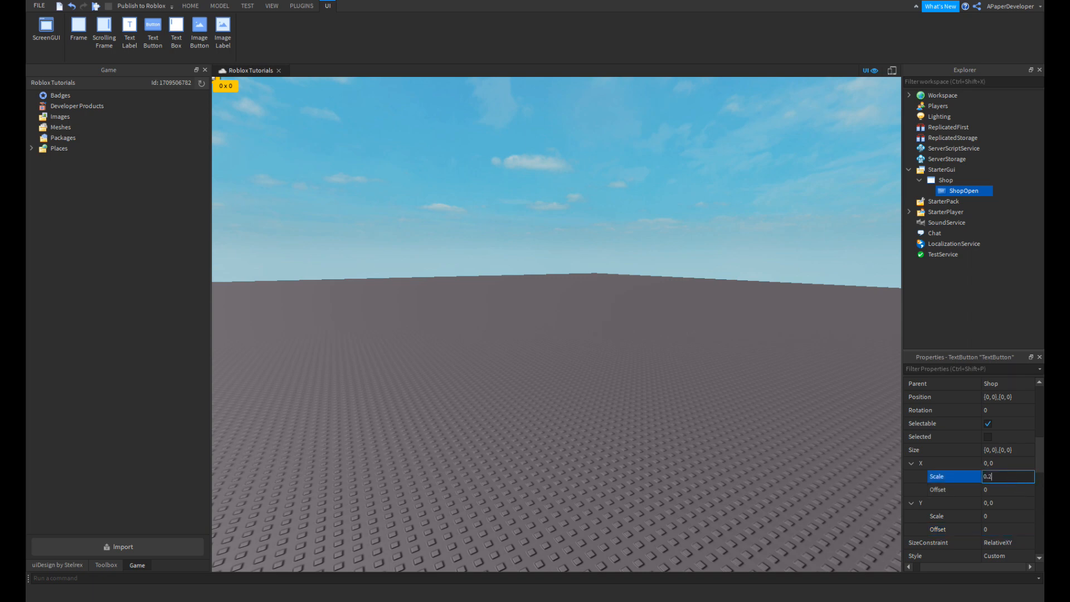
left_click(1019, 519)
type("0.1")
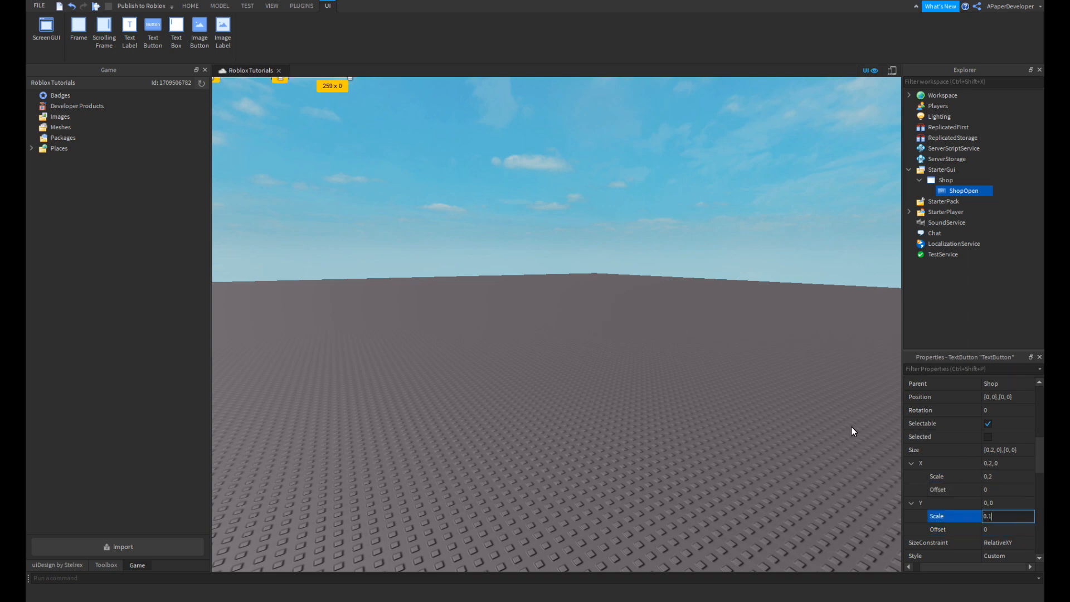
key("Return")
right_click_drag(721, 402, 691, 394)
left_click(691, 393)
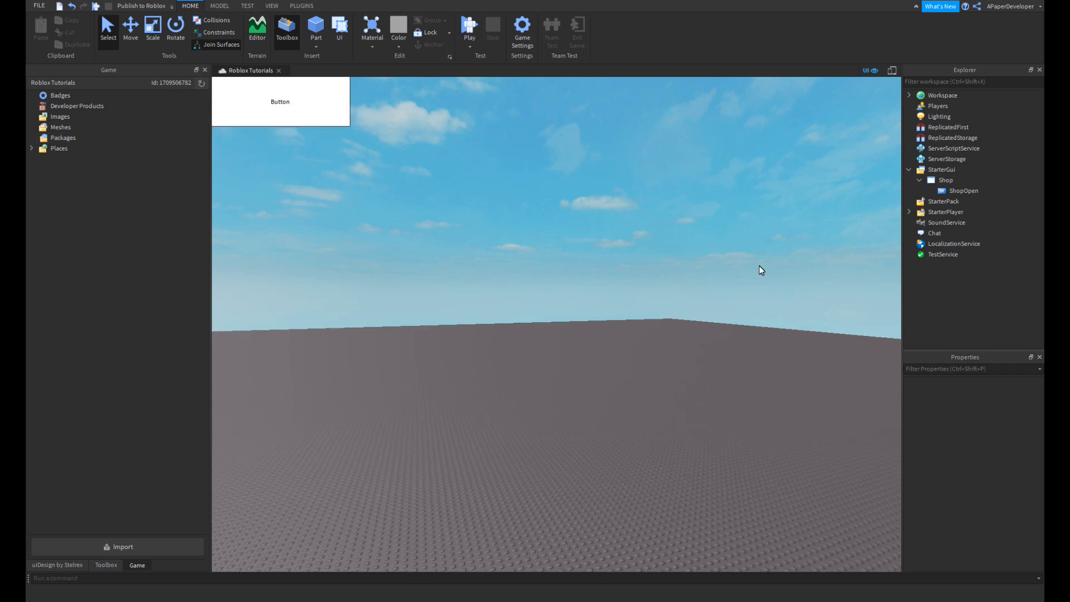
- Change the ShopOpen button's background color to dark green, RGB 0, 177, 14
left_click(950, 190)
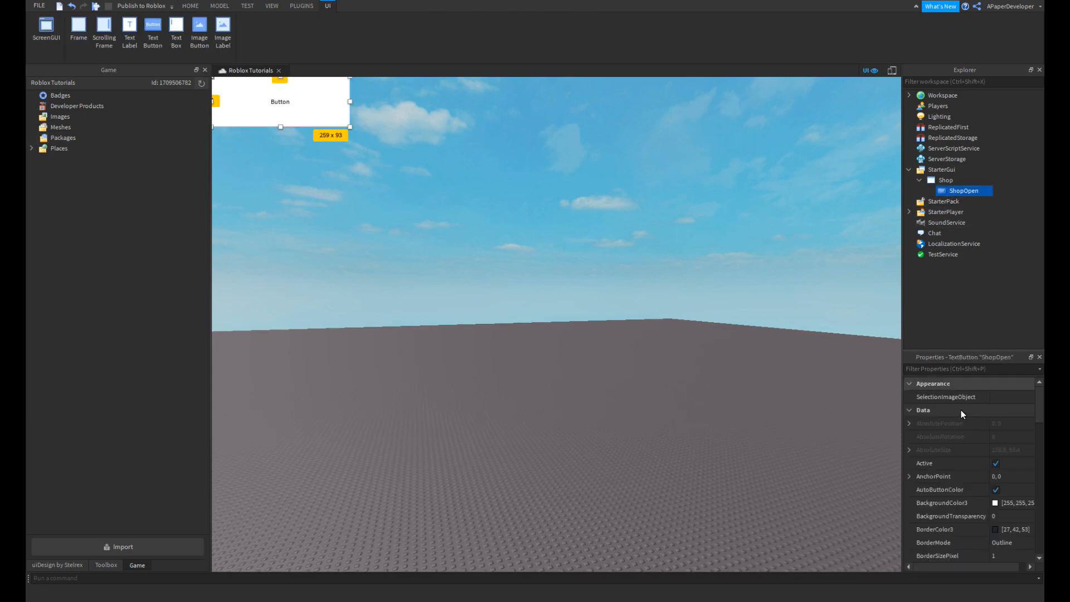
scroll(964, 413, "down", 3)
scroll(977, 439, "up", 3)
left_click(988, 463)
left_click_drag(588, 237, 604, 155)
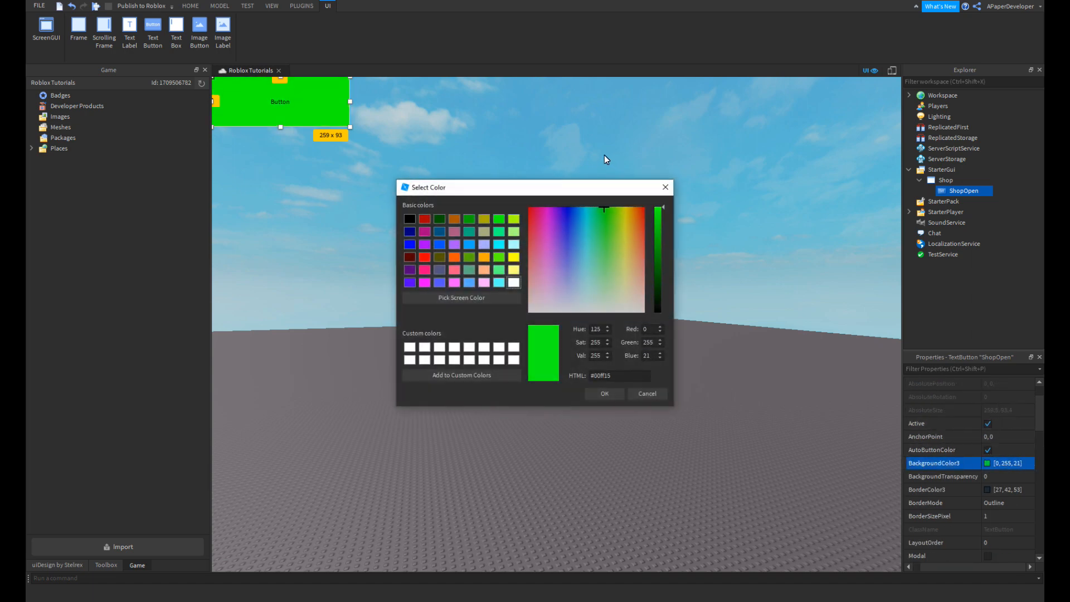
left_click(658, 240)
left_click_drag(660, 243, 656, 240)
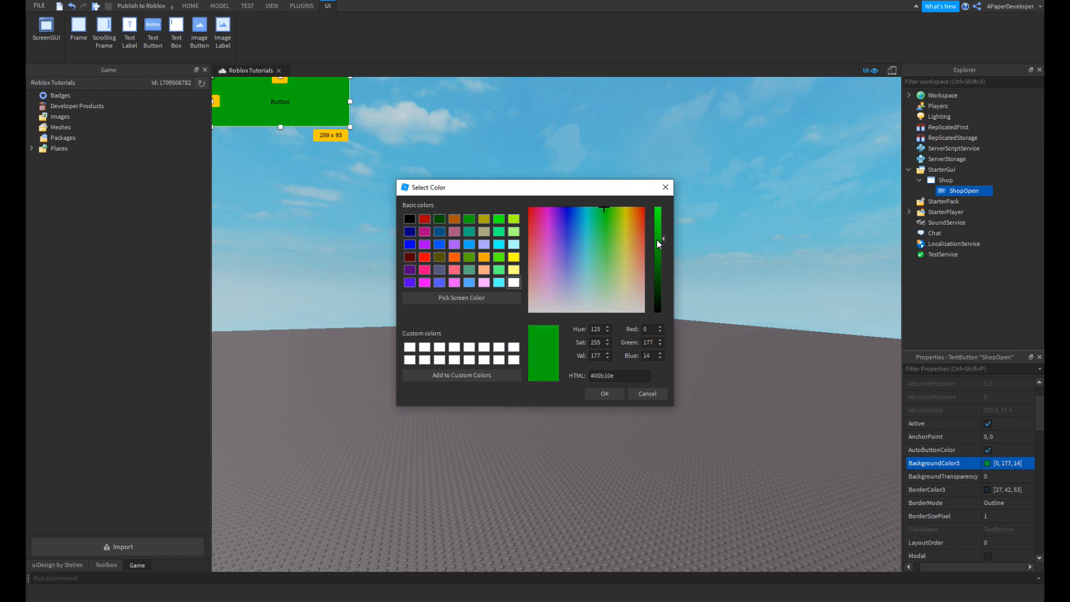
left_click(598, 395)
- Try several horizontal positions for the ShopOpen button, ending with an X position scale of 0.4
scroll(1014, 469, "down", 5)
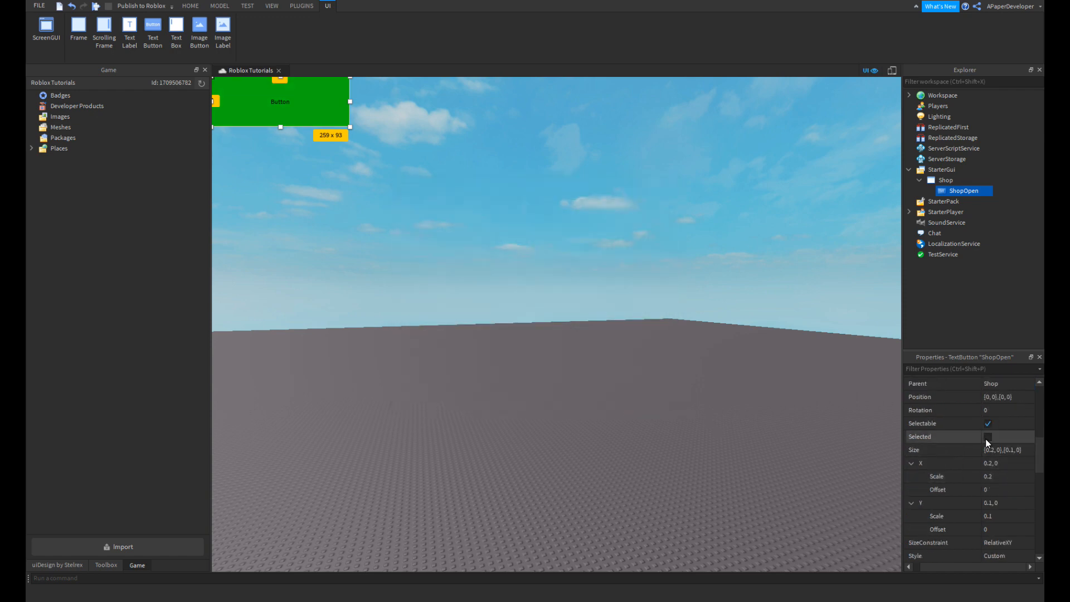
left_click(986, 397)
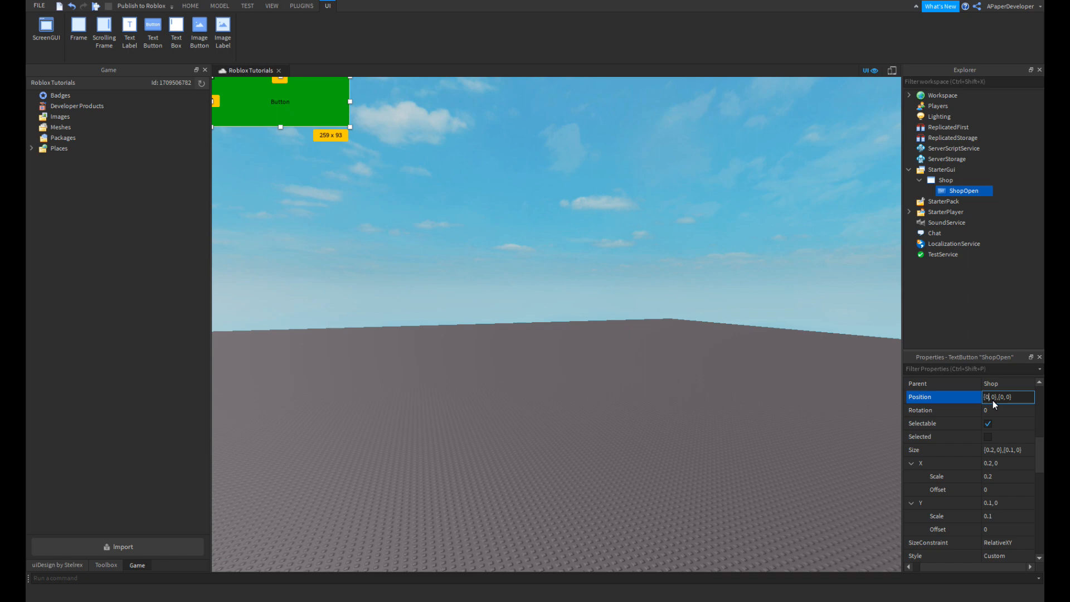
type("5")
key("Return")
left_click(991, 397)
key("BackSpace")
key("BackSpace")
type("3")
right_click_drag(822, 342, 845, 337)
type("5")
scroll(984, 434, "up", 3)
scroll(980, 433, "down", 3)
left_click(994, 437)
key("BackSpace")
key("BackSpace")
type("4")
key("Return")
right_click(801, 366)
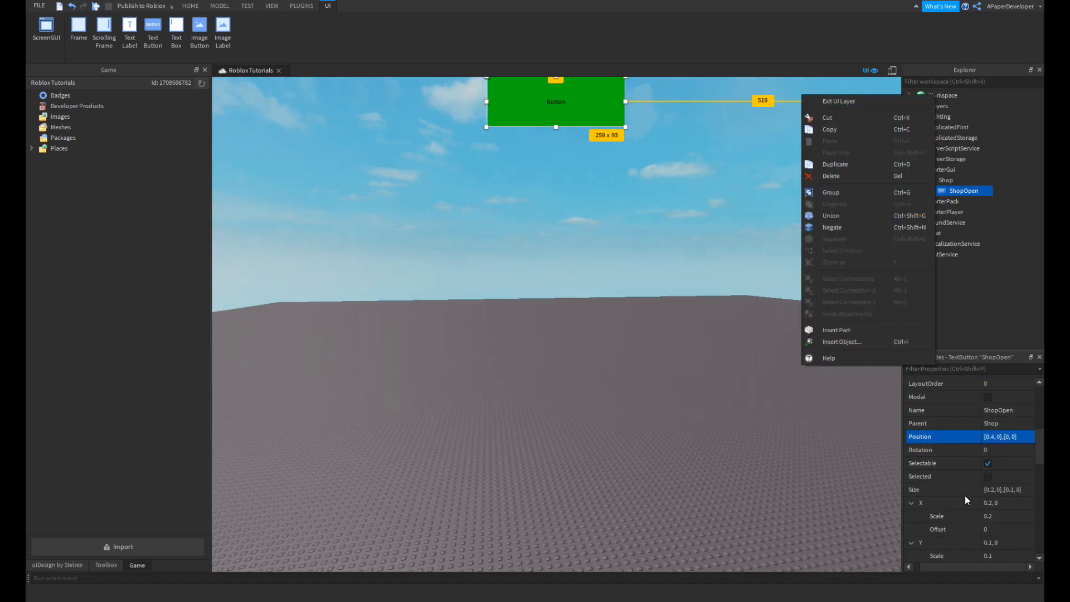
- Set the ShopOpen button's X size scale to 0.25 and its X position scale to 0.5
left_click(989, 517)
type("5")
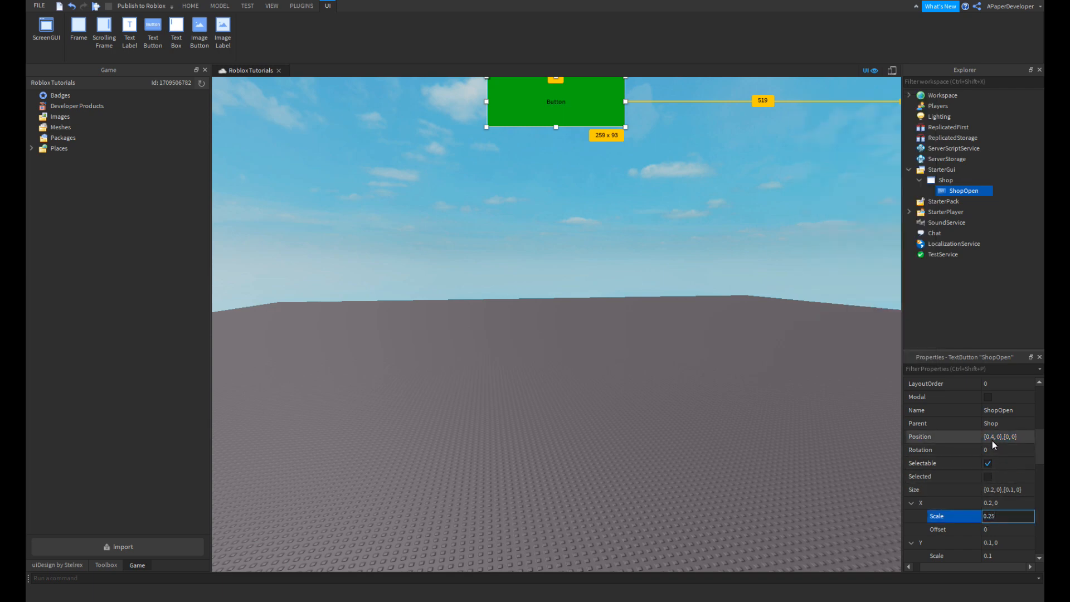
left_click(992, 440)
type("5")
key("Return")
right_click(771, 389)
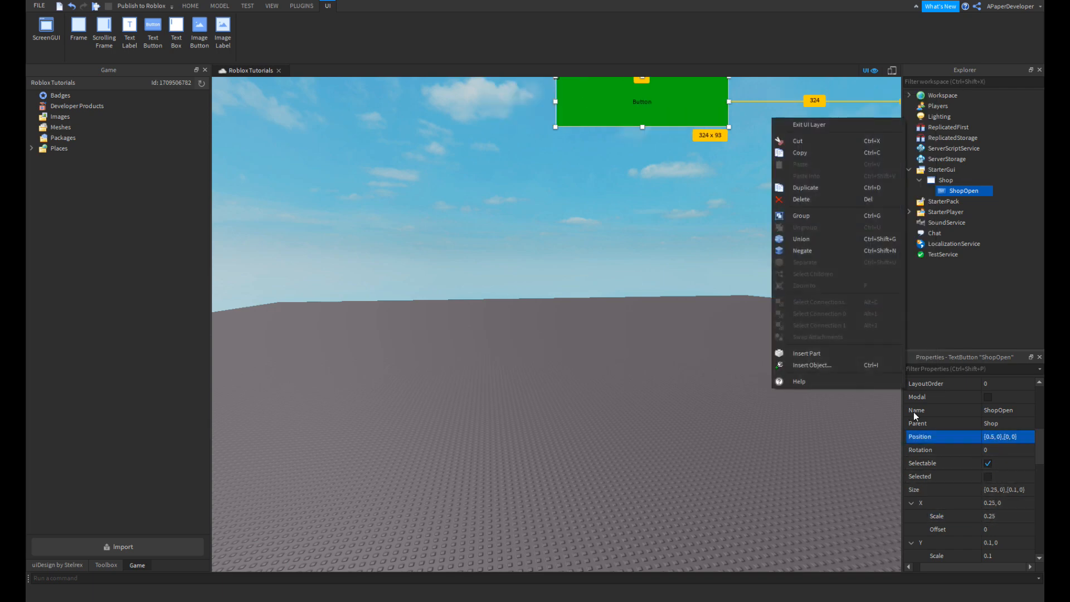
- Reposition the ShopOpen button horizontally, trying X position scales of 0.25 and 0.3 and settling on 0.35
left_click(992, 439)
type("2")
key("Return")
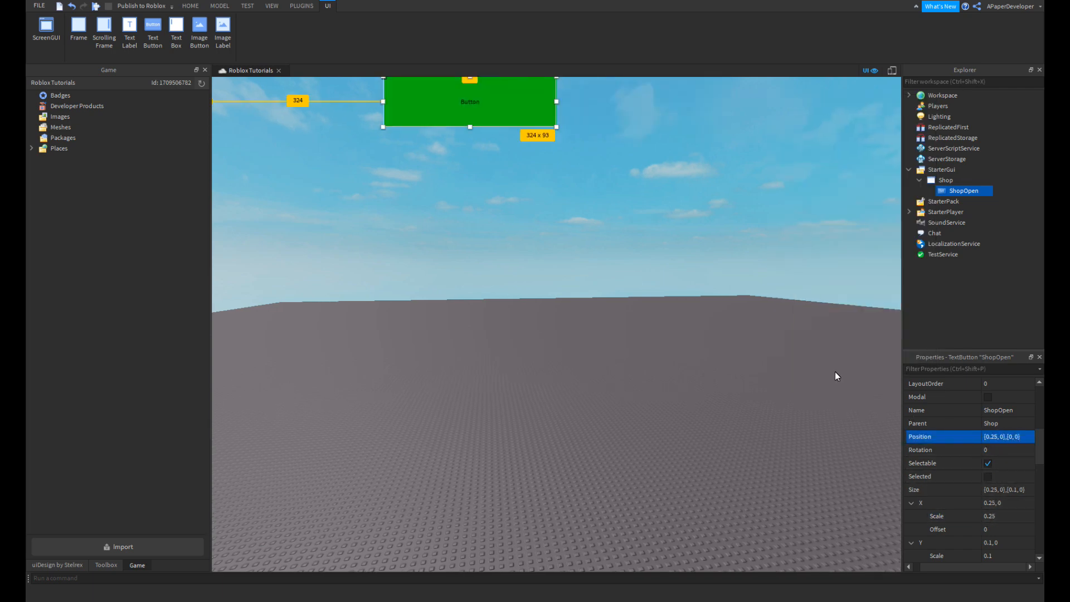
double_click(995, 437)
type("3")
key("Return")
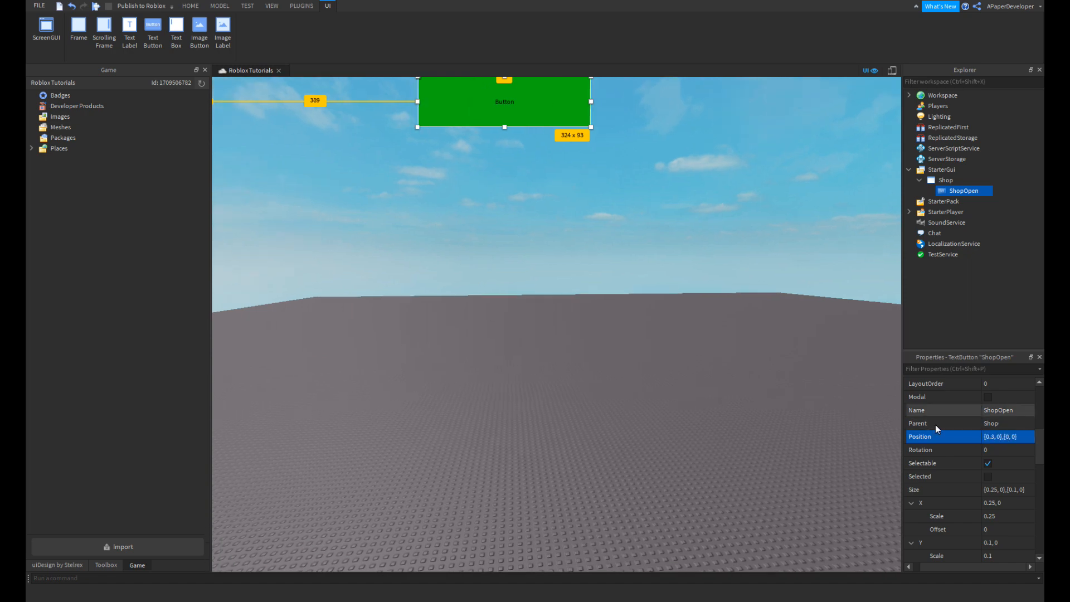
left_click(994, 439)
type("5")
key("Return")
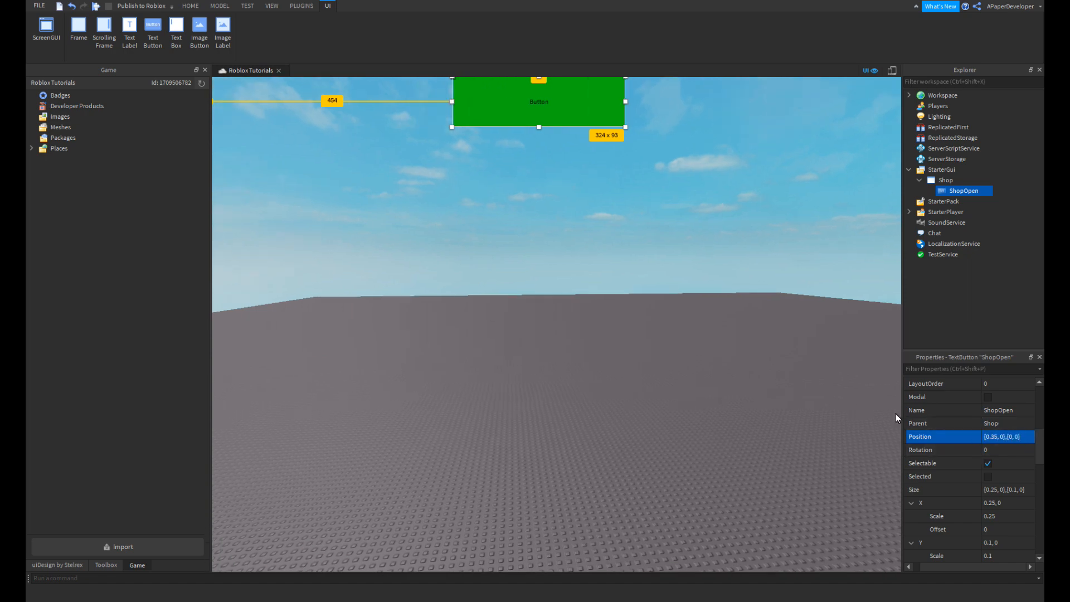
left_click(862, 432)
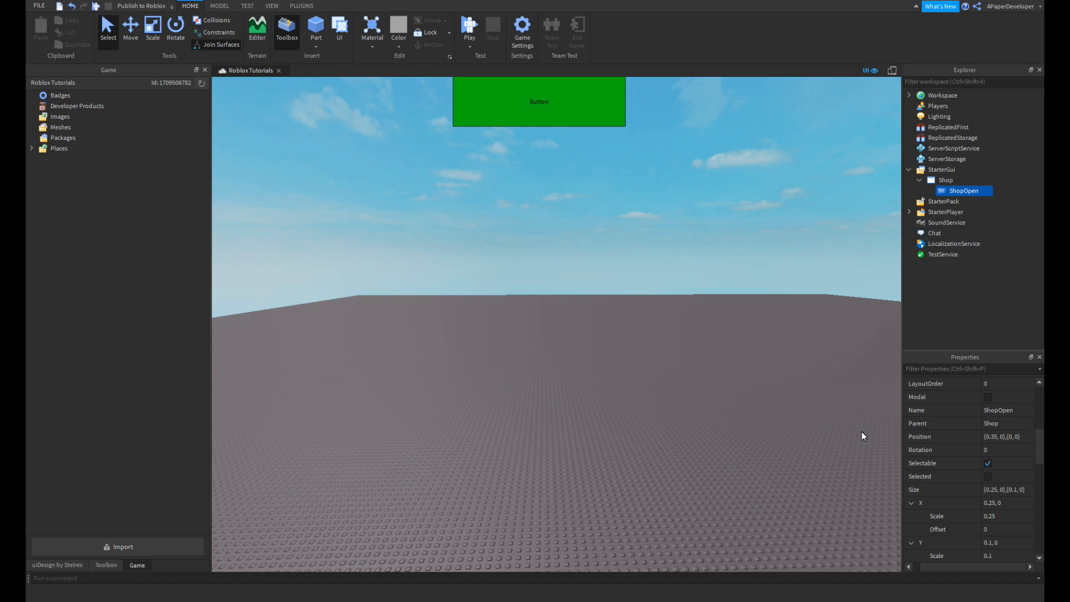
- Set the ShopOpen button's BorderSizePixel to 5
left_click(968, 191)
scroll(955, 412, "down", 2)
left_click(995, 476)
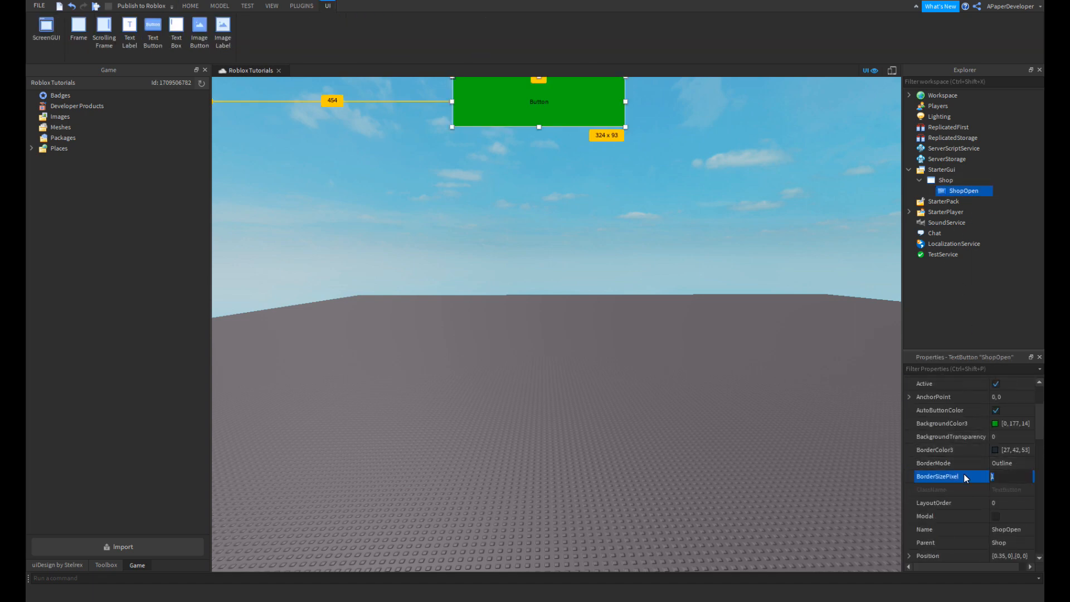
type("5")
key("Return")
- Enable TextScaled on the ShopOpen button and set its font to Fantasy
scroll(908, 470, "down", 4)
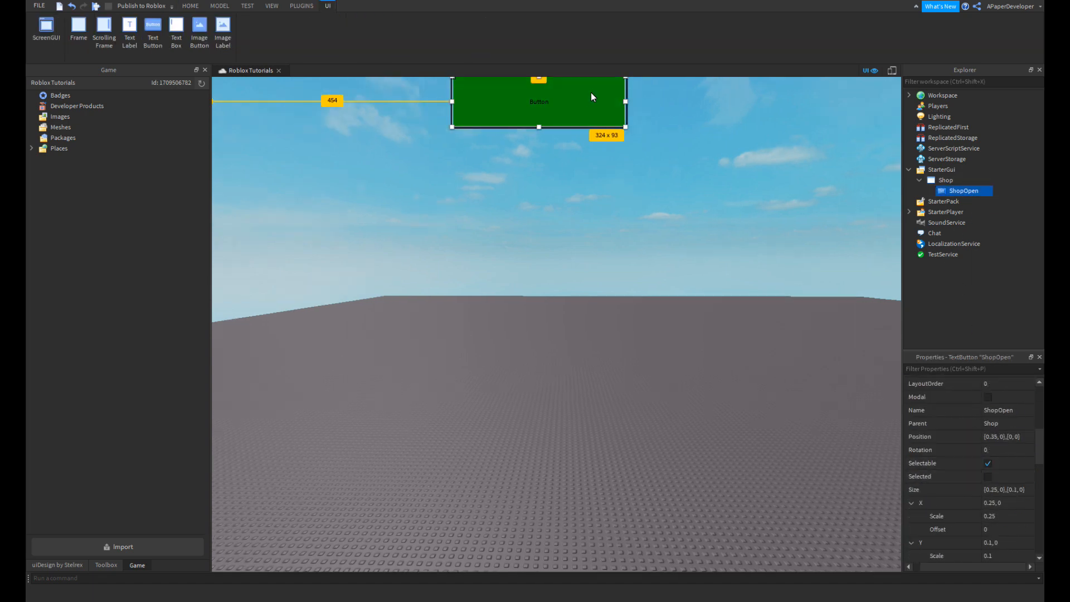
scroll(985, 522, "down", 8)
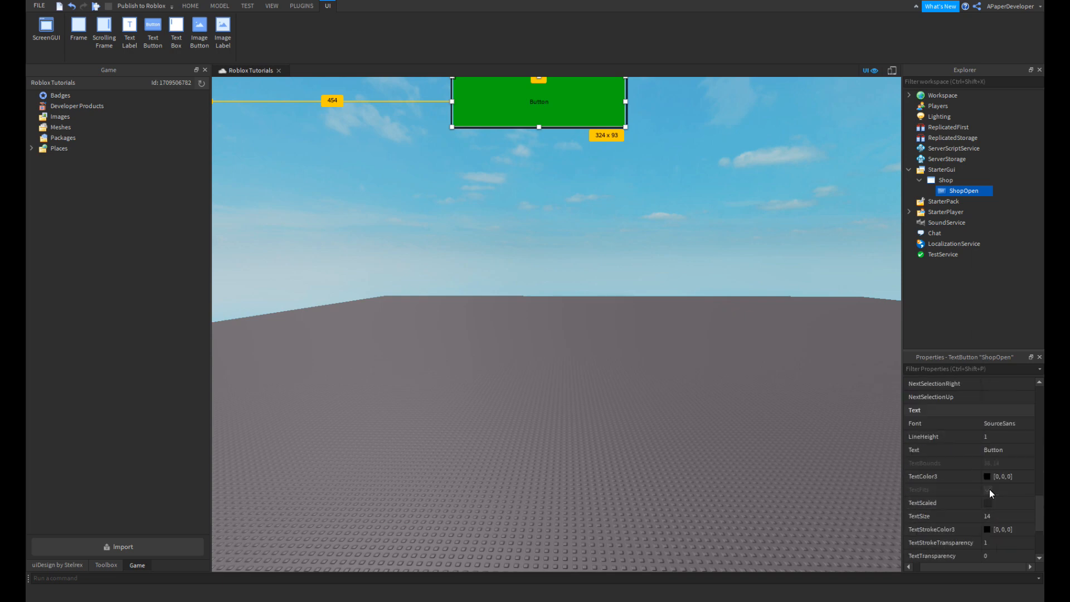
left_click(990, 502)
left_click(1008, 423)
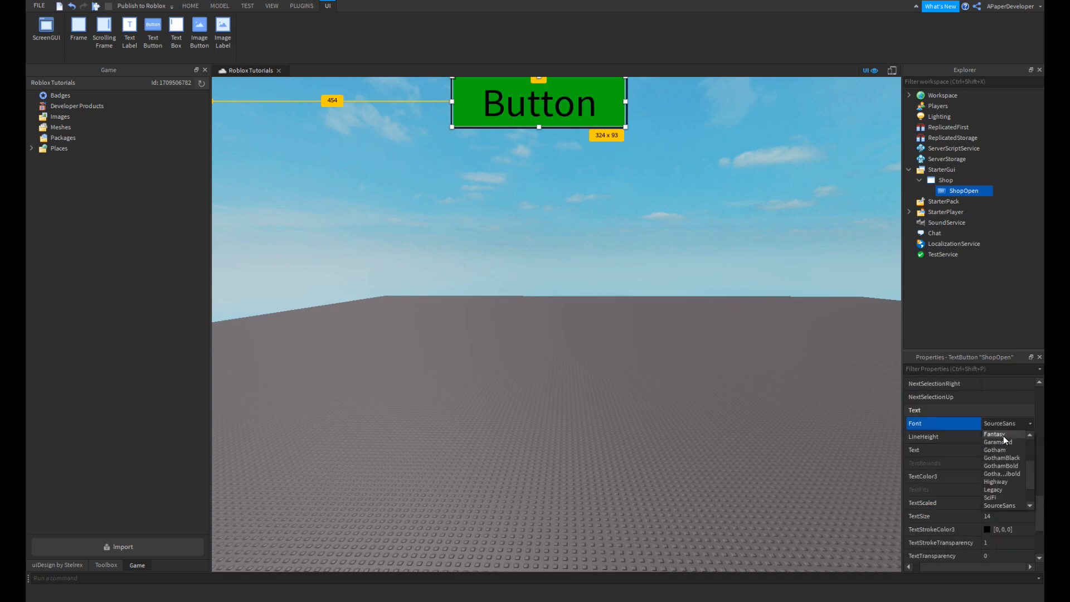
left_click(1005, 450)
- Set the ShopOpen button's displayed text to Shop
left_click(1008, 455)
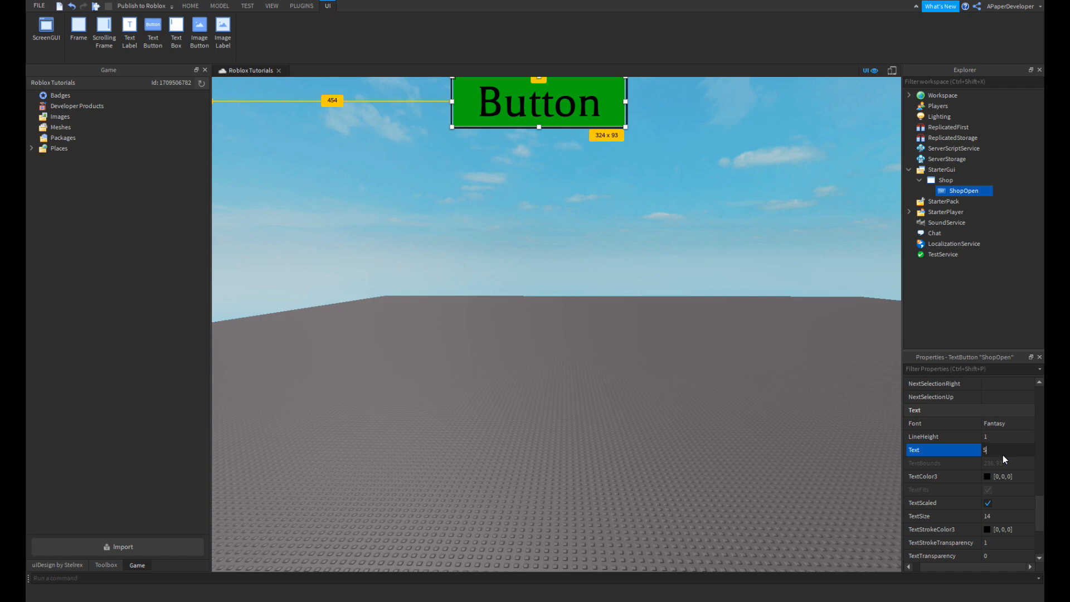
type("Shop")
key("Return")
left_click(613, 427)
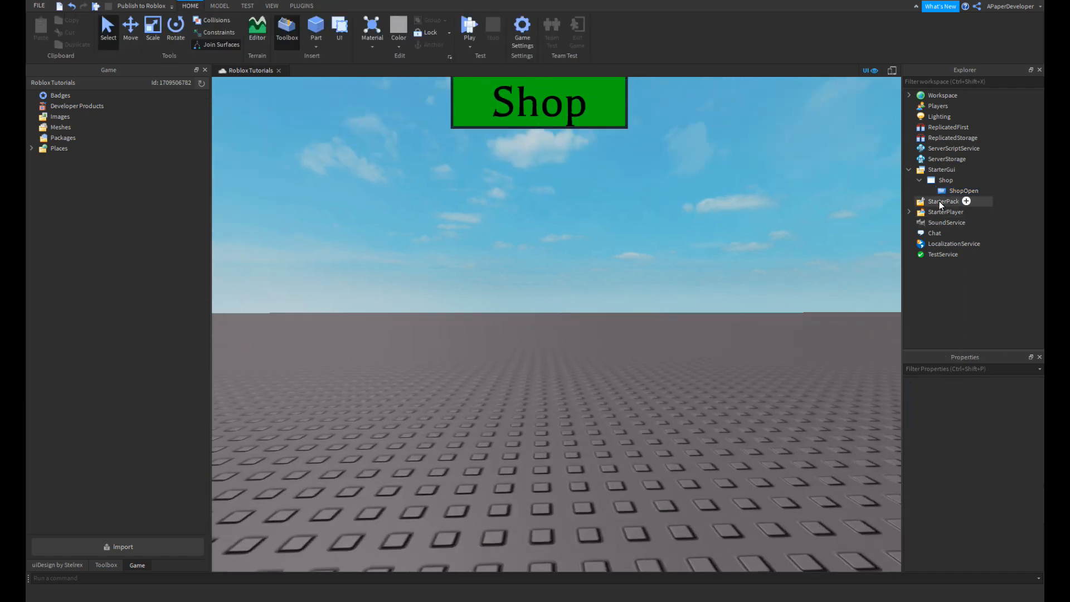
- Insert a ScrollingFrame into the Shop ScreenGui
left_click(949, 184)
left_click(960, 180)
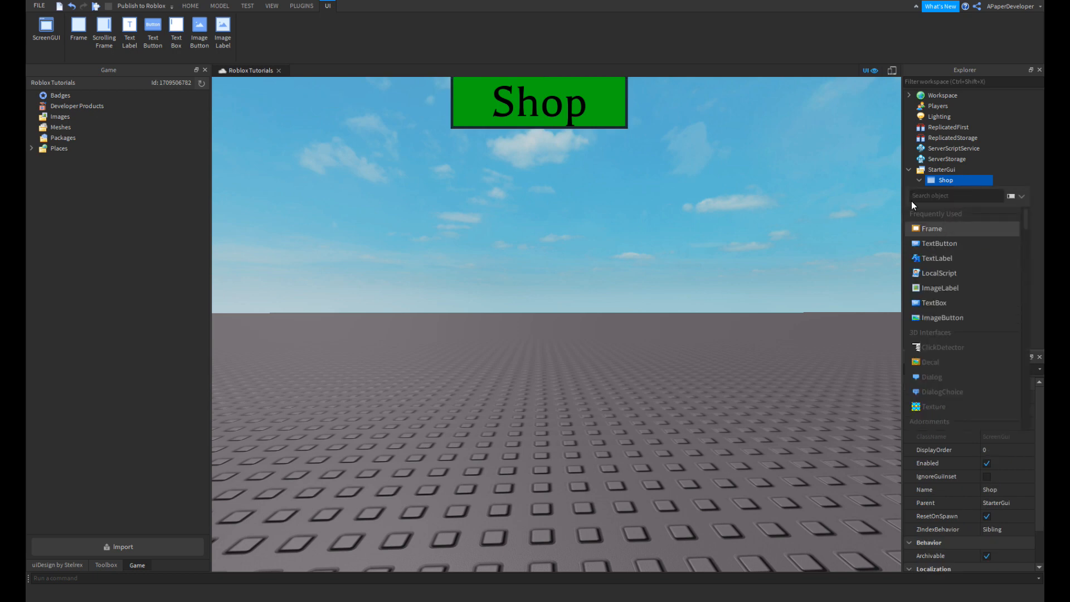
left_click(927, 241)
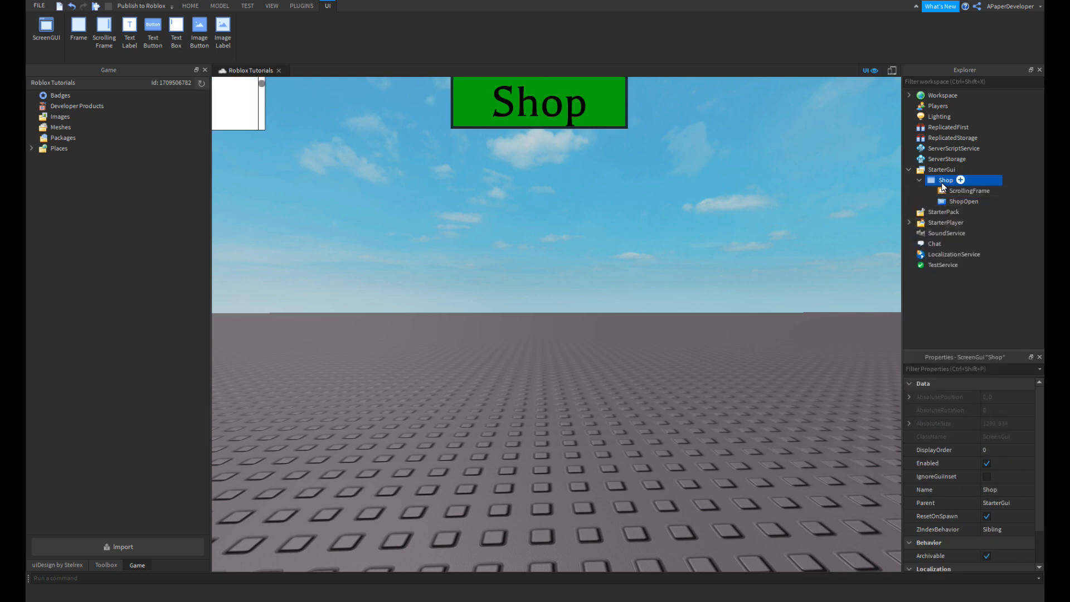
- Set the ScrollingFrame's CanvasSize to {0, 0},{4, 0}
scroll(947, 527, "down", 8)
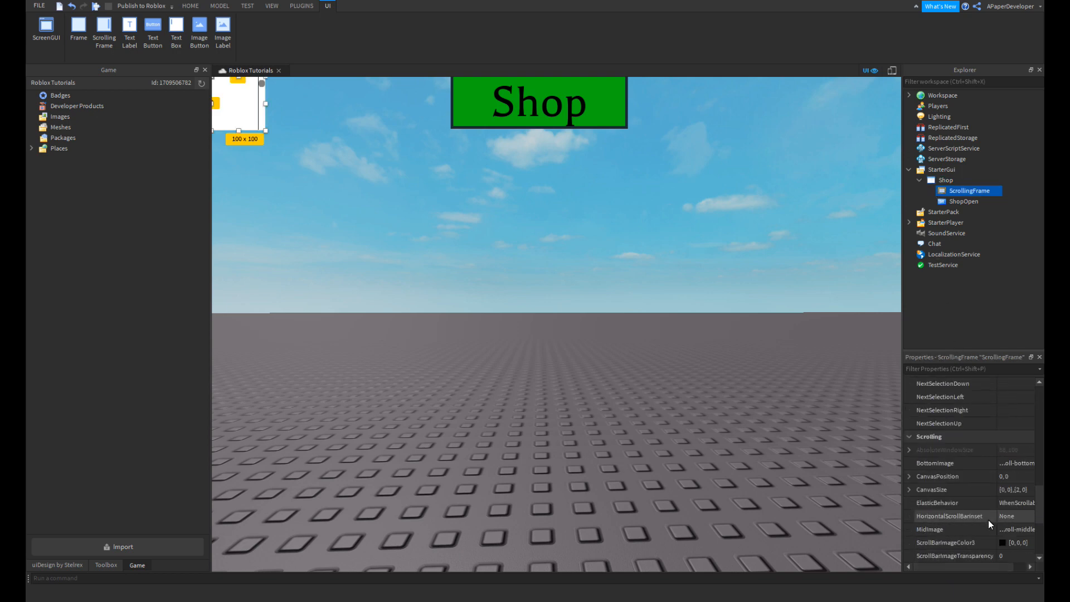
double_click(1013, 489)
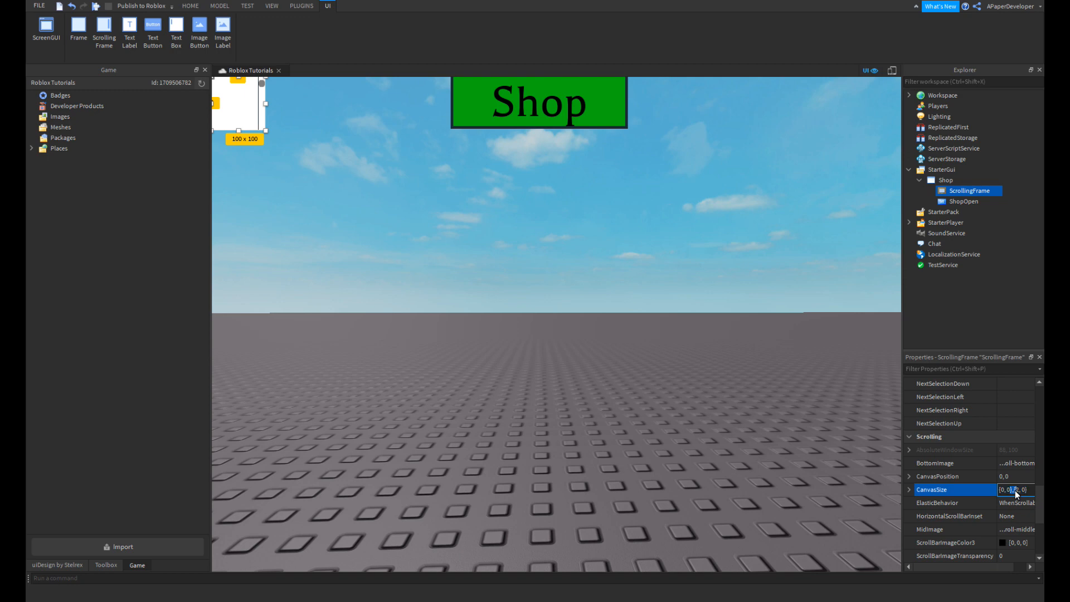
double_click(1001, 490)
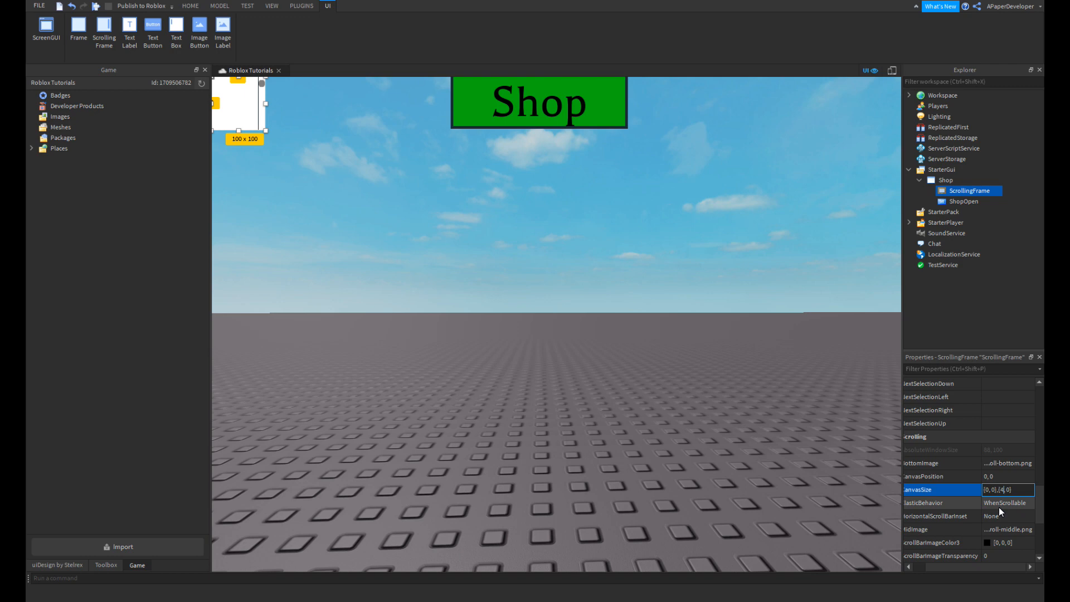
key("Return")
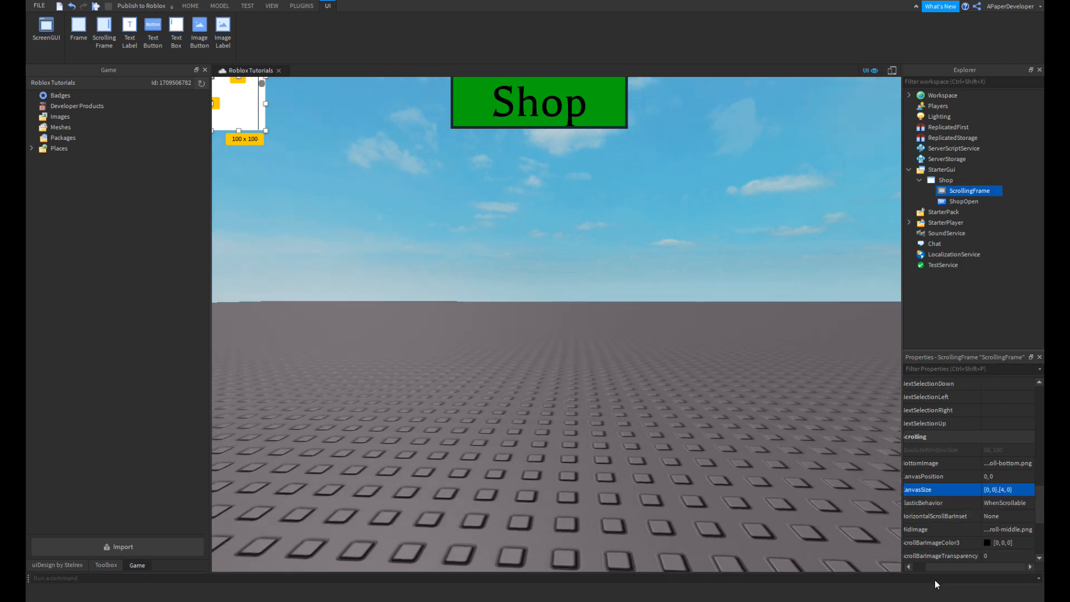
- Test scrolling the ScrollingFrame's canvas and move the frame to about 190 px across and 147 px down in the viewport
scroll(231, 111, "down", 6)
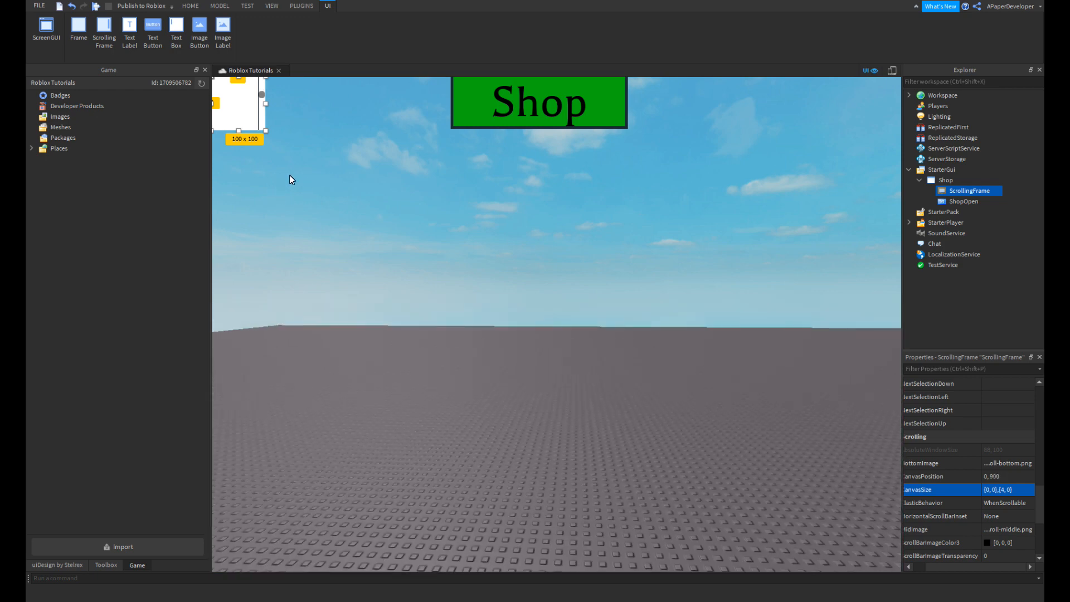
left_click_drag(262, 98, 342, 186)
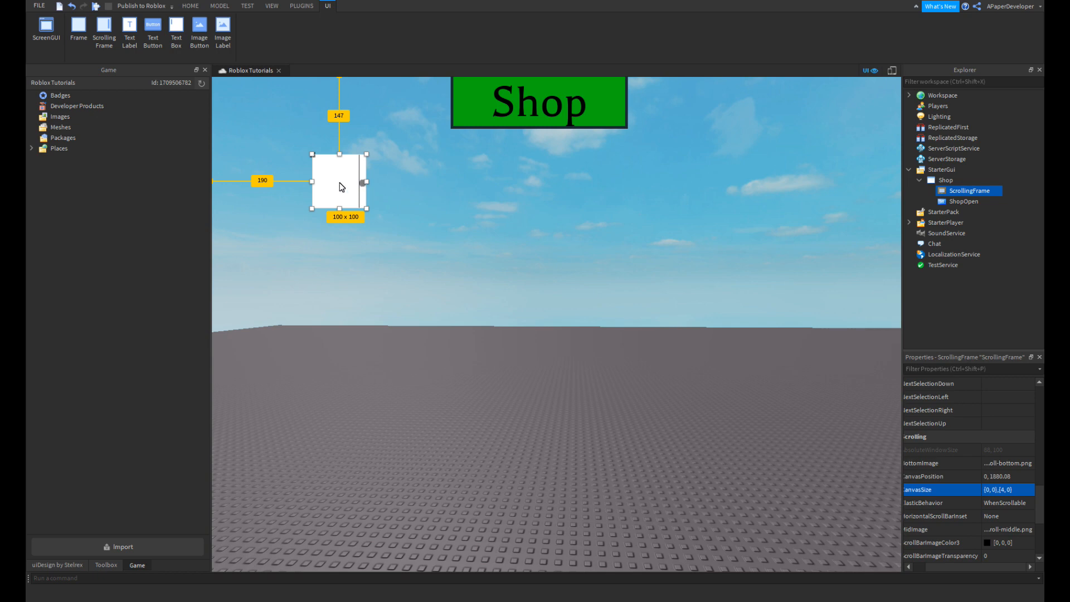
scroll(1028, 457, "up", 8)
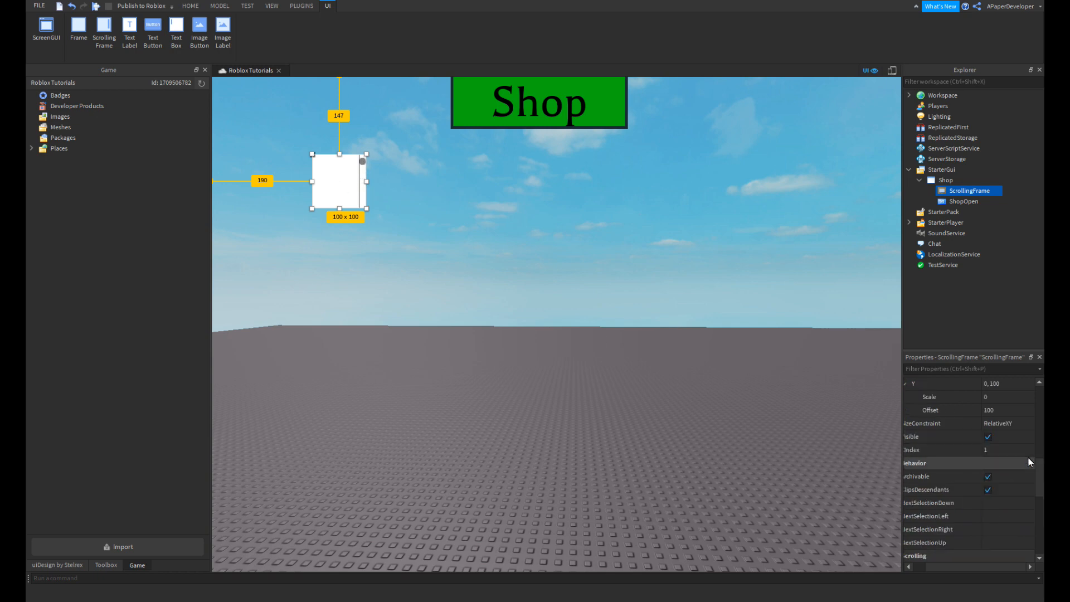
- Set the ScrollingFrame's BorderSizePixel to 5 and its BorderColor3 to black [0, 0, 0]
scroll(1023, 453, "up", 4)
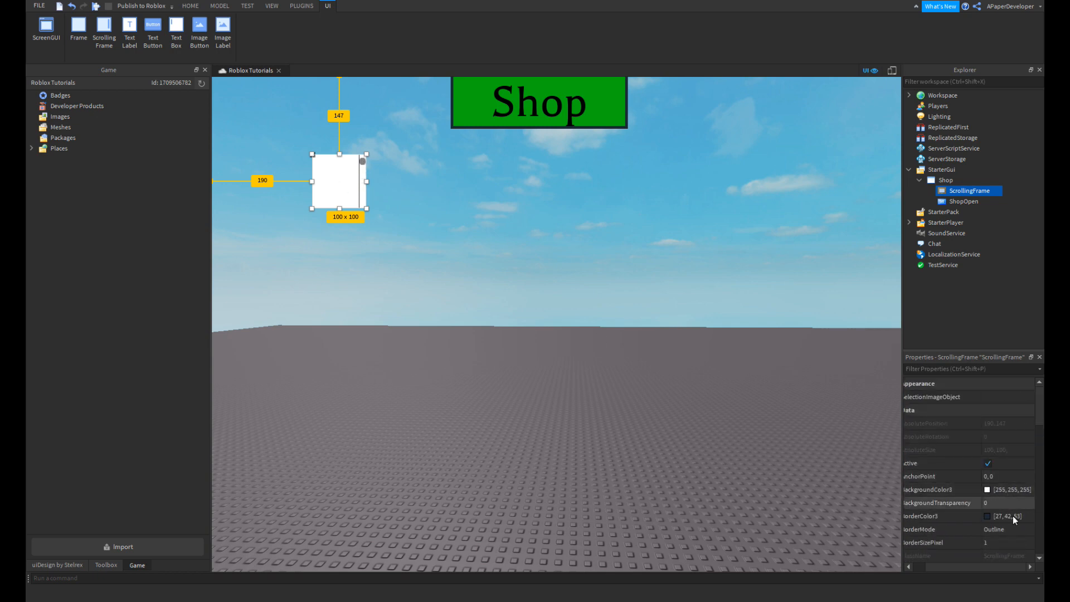
left_click(1008, 541)
type("5")
key("Return")
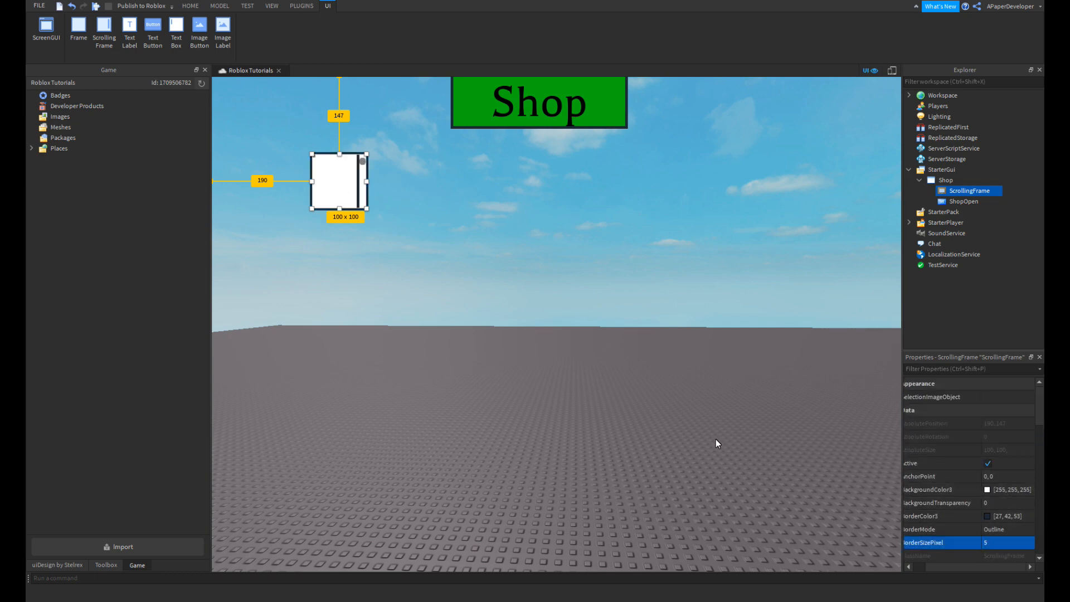
left_click(988, 516)
left_click_drag(659, 289, 655, 314)
left_click(631, 397)
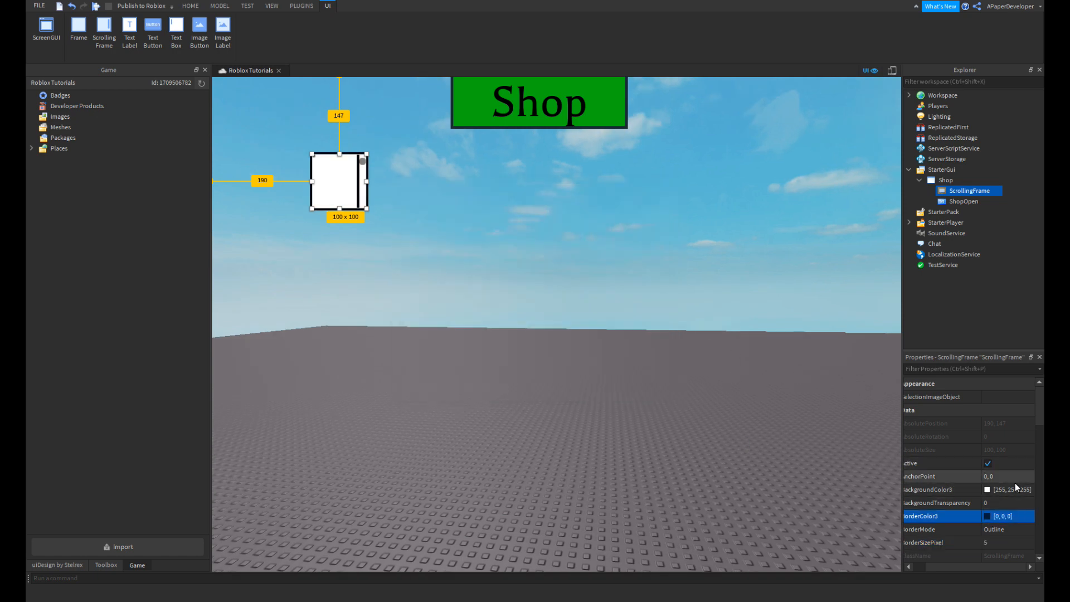
- Set the ScrollingFrame's BackgroundColor3 to blue [49, 59, 255]
left_click(982, 490)
left_click_drag(570, 212, 569, 189)
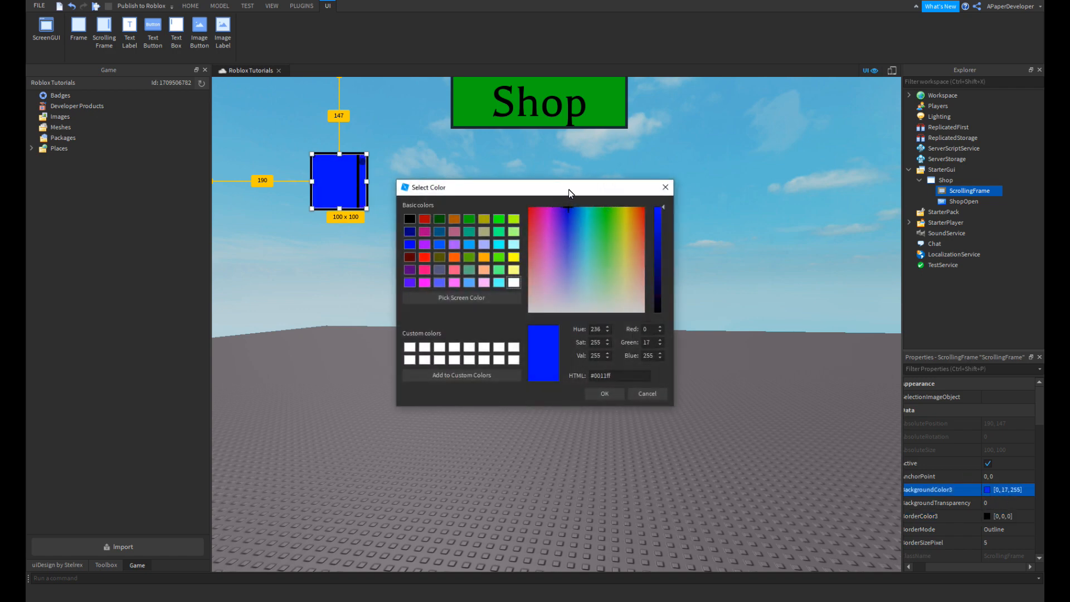
mouse_move(562, 230)
left_mouse_down()
mouse_move(576, 203)
mouse_move(623, 202)
mouse_move(556, 223)
mouse_move(567, 230)
left_mouse_up()
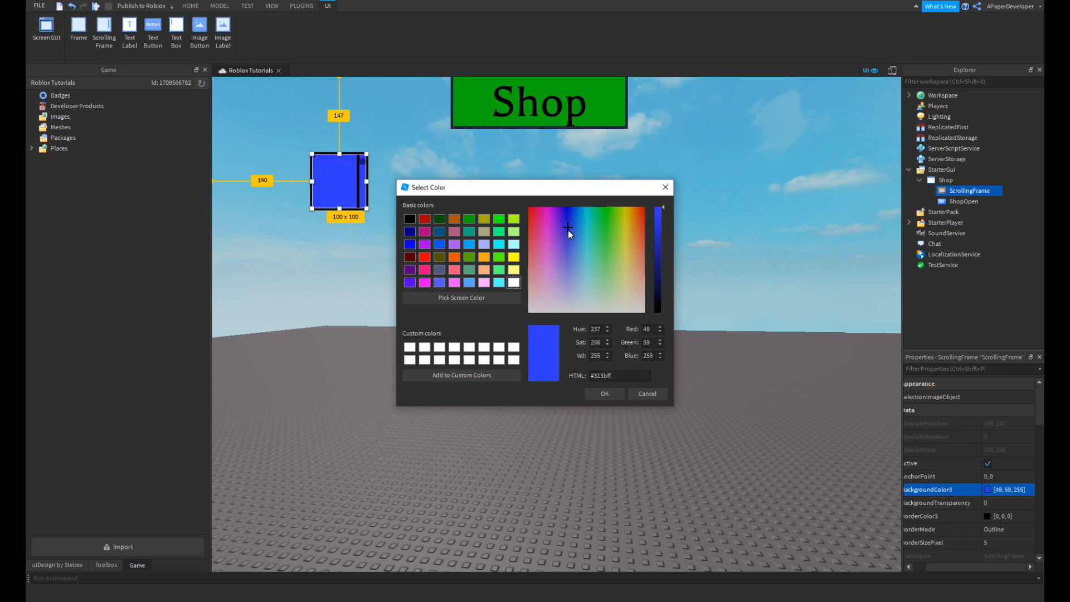
left_click(604, 394)
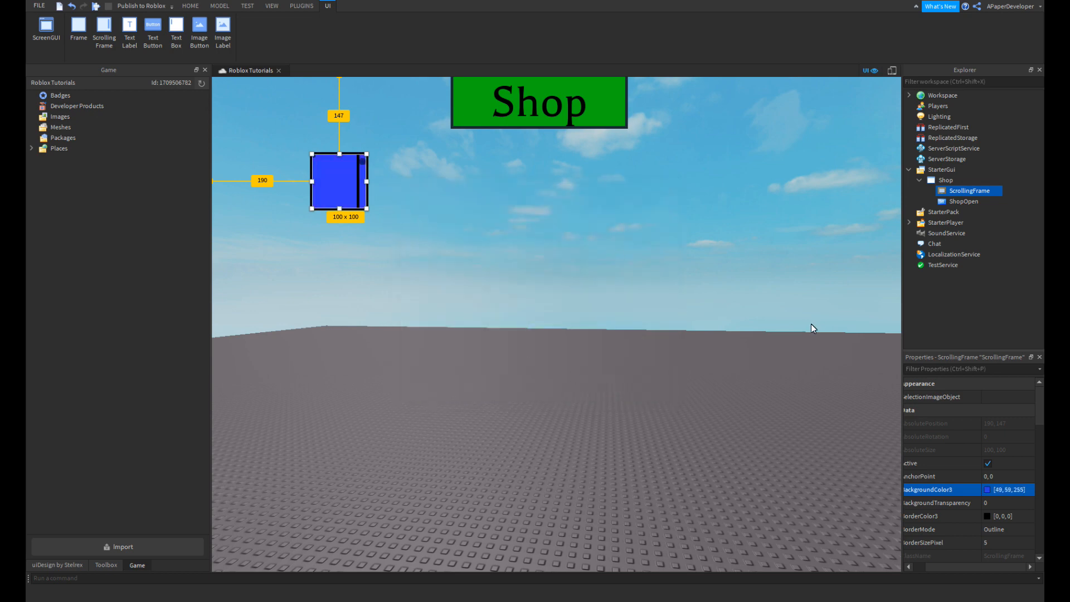
- Reset the ScrollingFrame's Position to {0, 0},{0, 0}
scroll(956, 491, "down", 4)
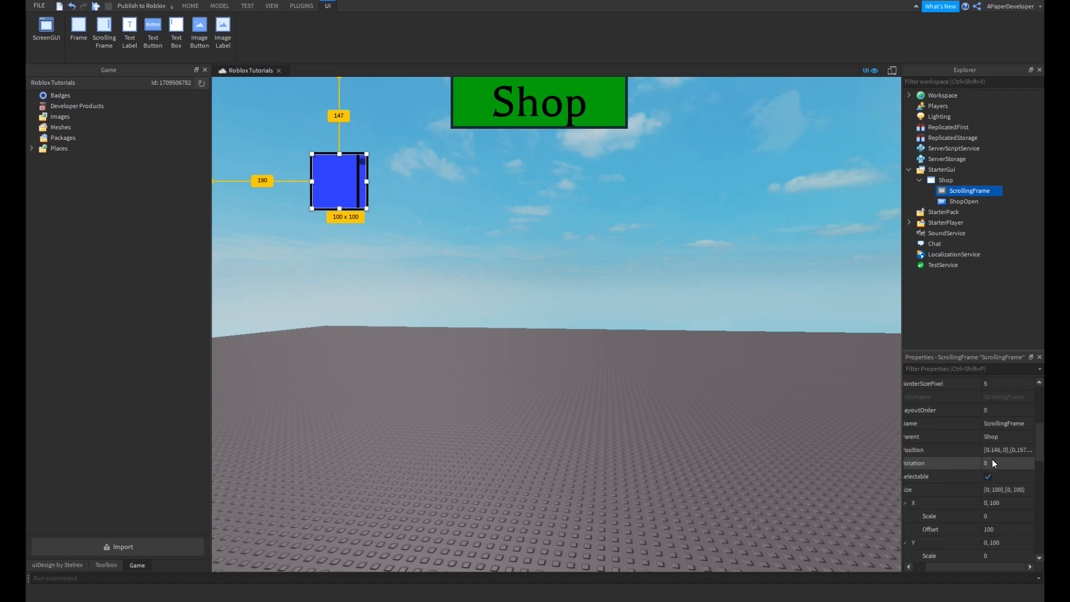
left_click(999, 455)
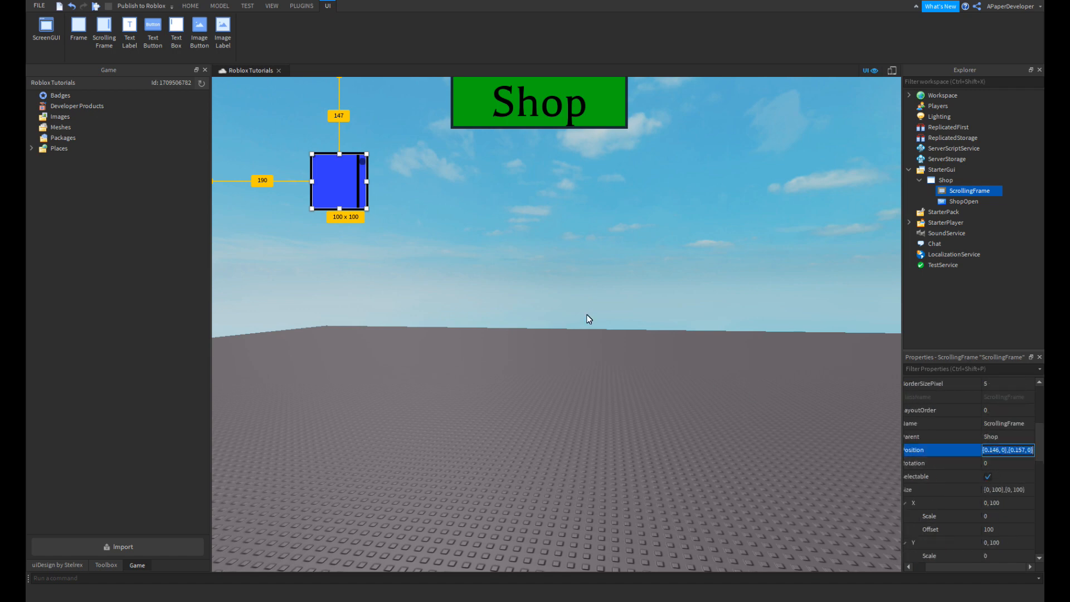
type("0,0,0,0")
key("Return")
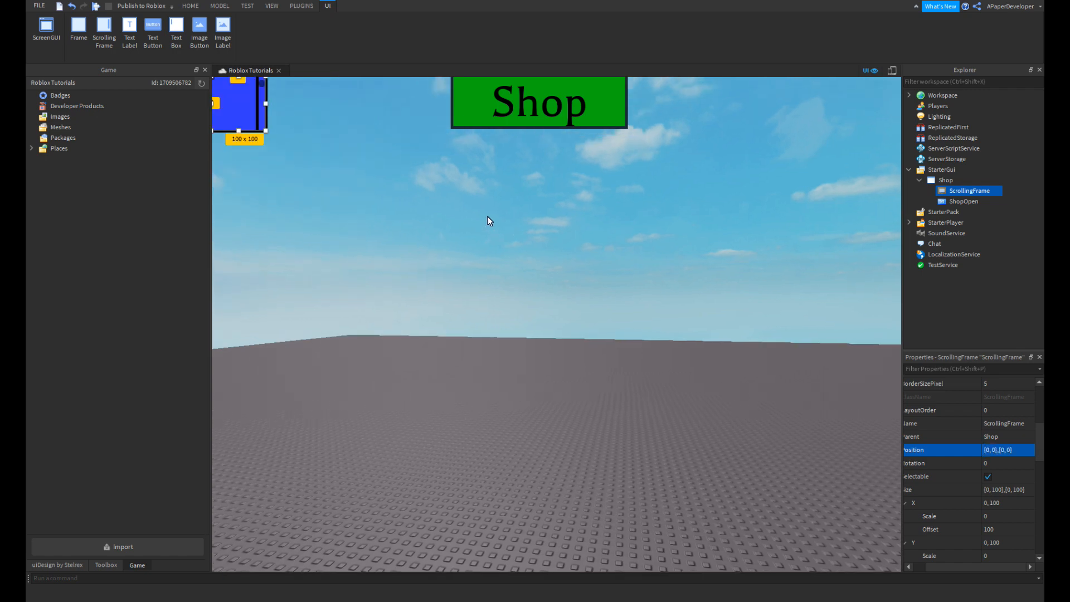
- Set the ScrollingFrame's X and Y size scales to 0.5
left_click(998, 515)
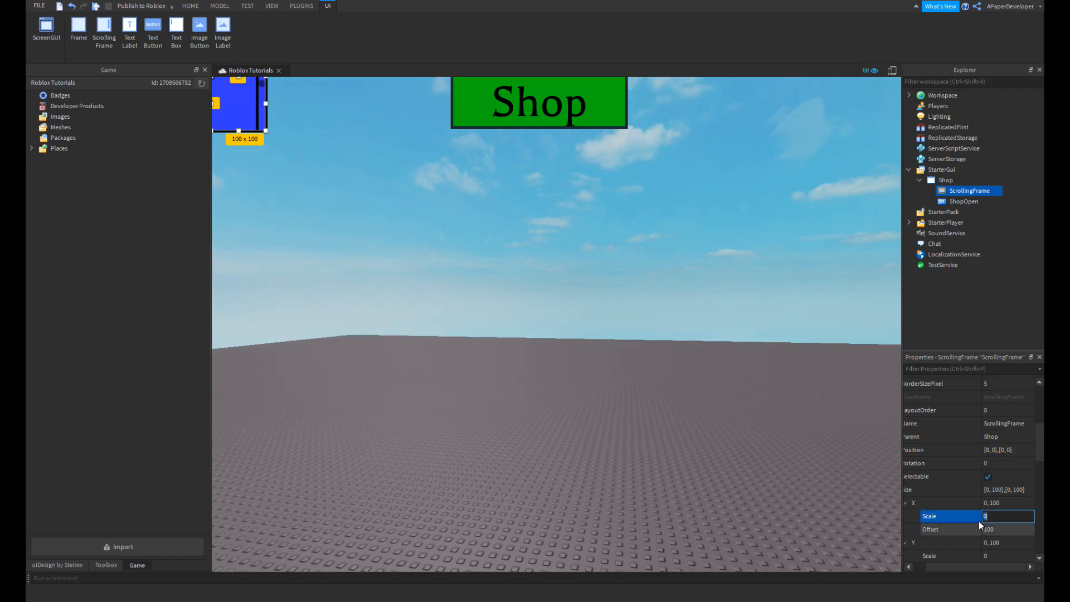
type(".5")
left_click(997, 555)
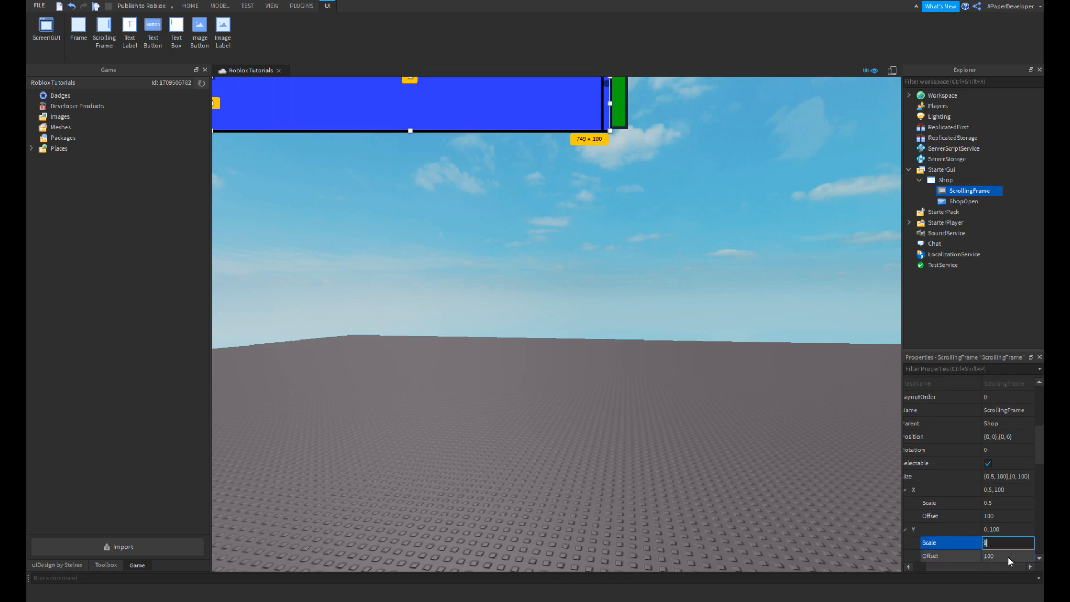
type(".5")
key("Return")
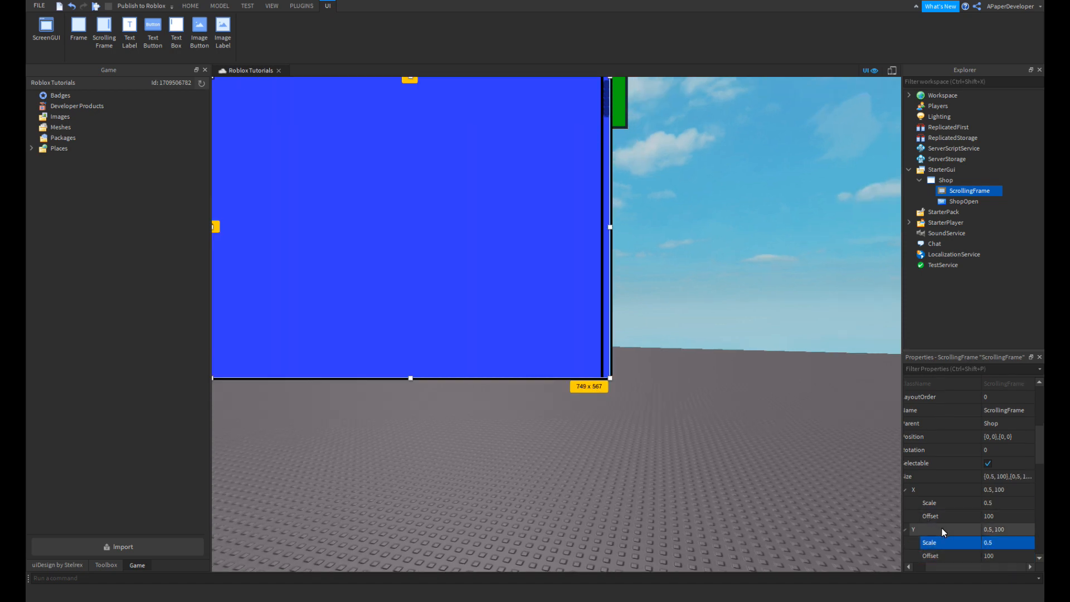
- Reduce the ScrollingFrame's X and Y size scales to 0.25
left_click(990, 547)
type("0.25")
left_click(997, 504)
type("0.25")
key("Return")
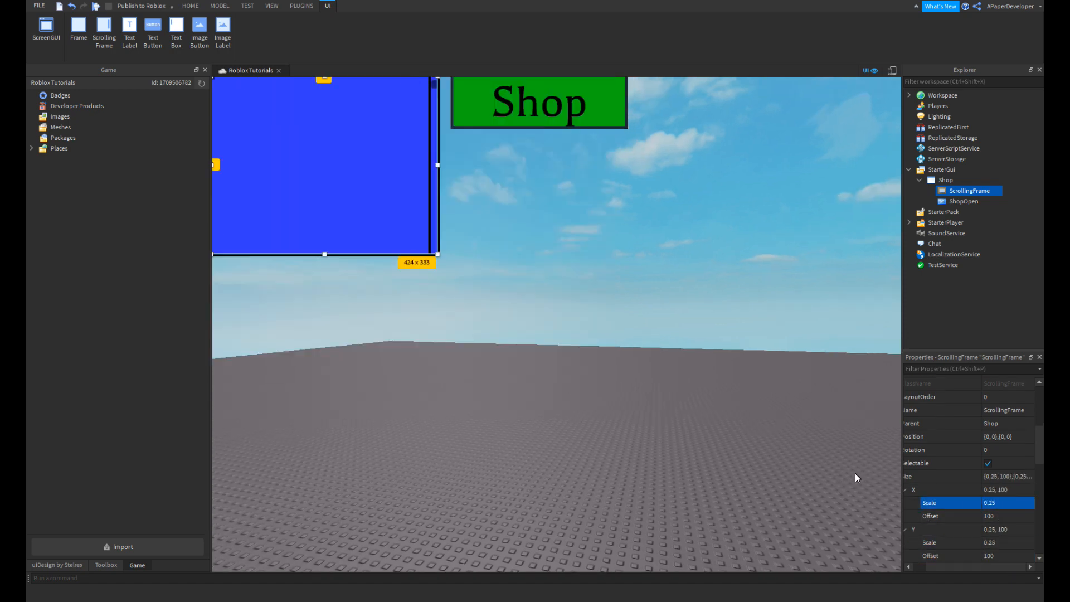
- Set the X and Y size offsets of the ScrollingFrame to 0
left_click(1003, 517)
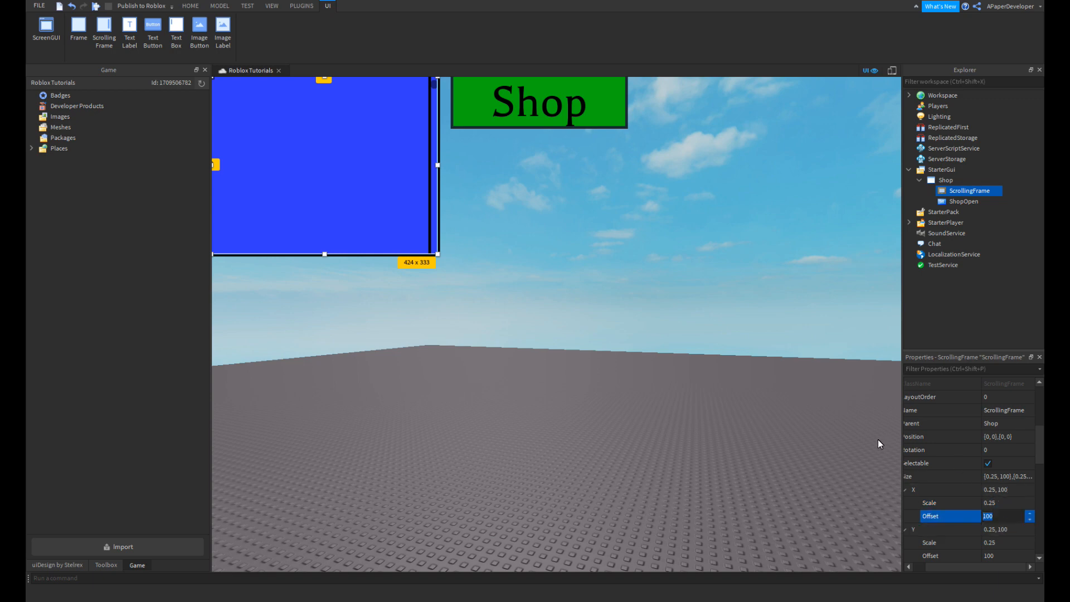
type("0")
key("Return")
scroll(961, 502, "down", 3)
left_click(997, 476)
type("0")
key("Return")
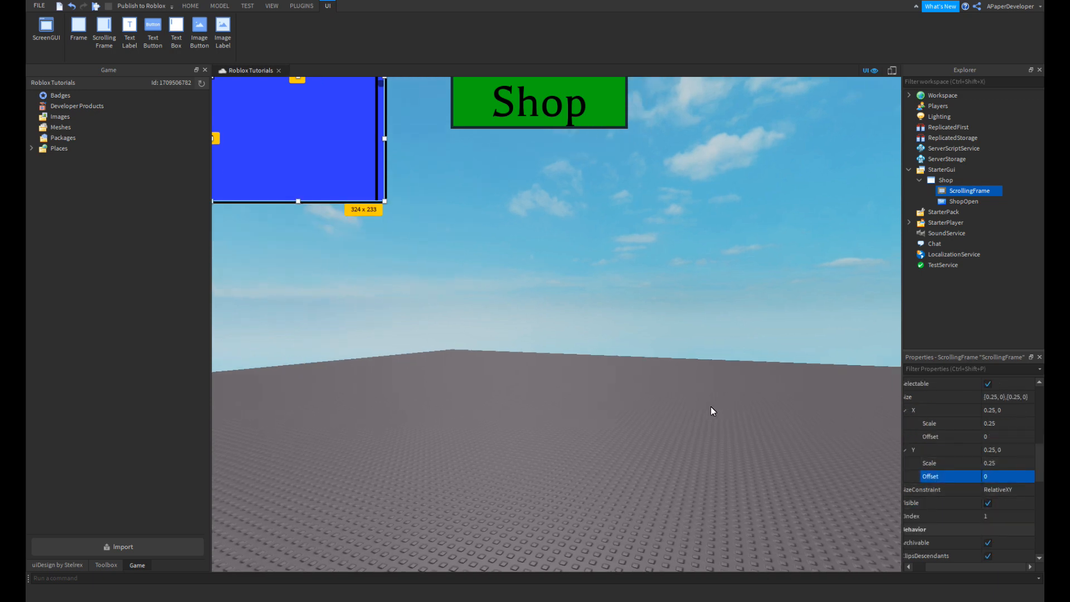
- Enlarge the ScrollingFrame by setting its Y and X size scales to 0.5
right_click_drag(714, 407, 834, 449)
left_click(1014, 463)
type("0.5")
left_click(998, 423)
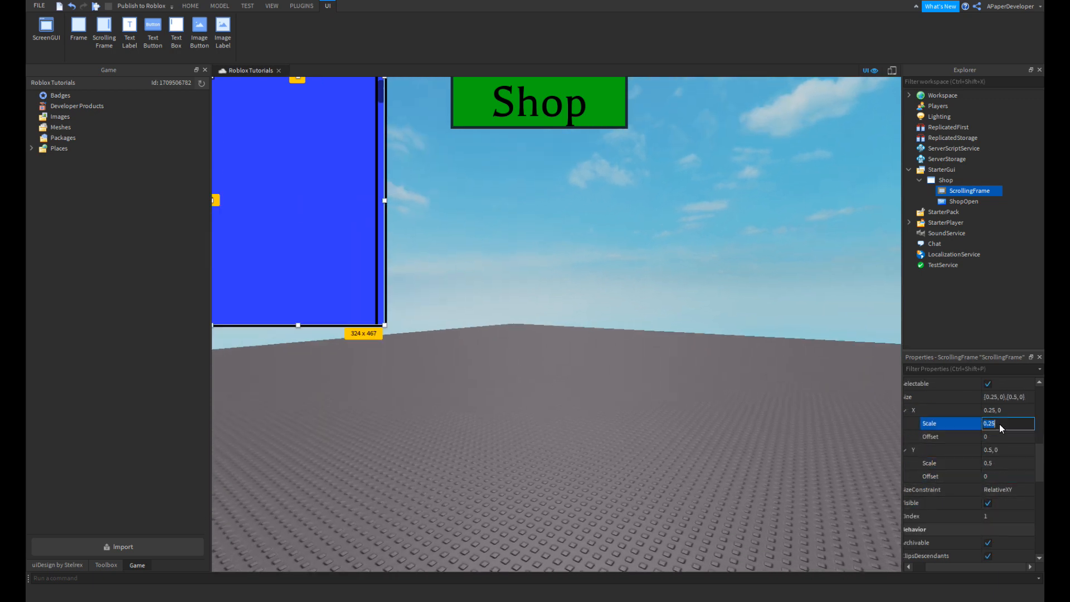
type("0.5")
key("Return")
right_click_drag(781, 366, 781, 365)
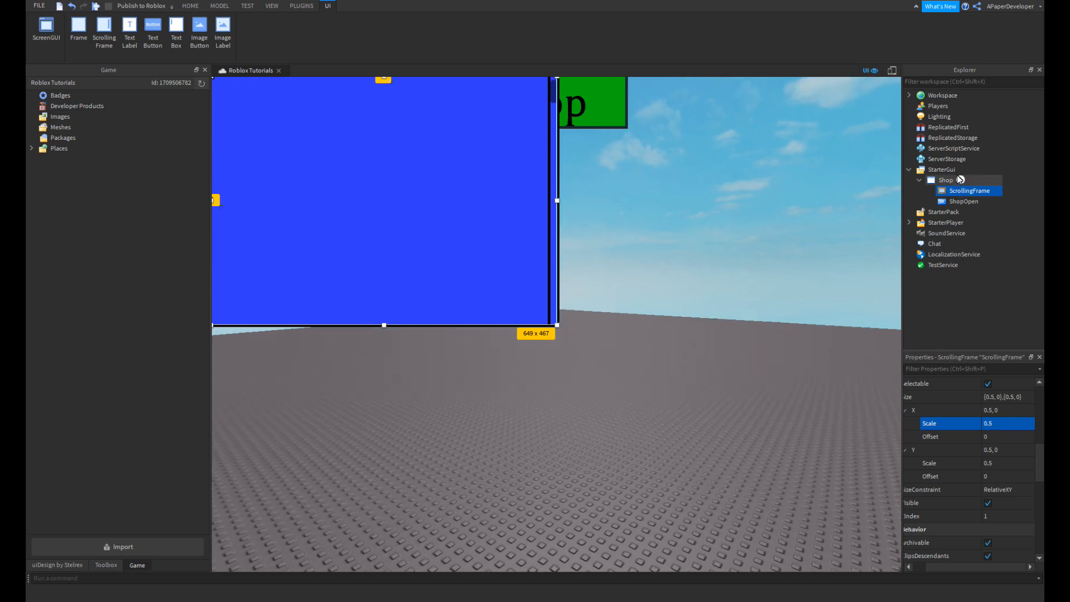
- Insert a Frame into the Shop ScreenGui and nest the ScrollingFrame inside it
left_click(936, 179)
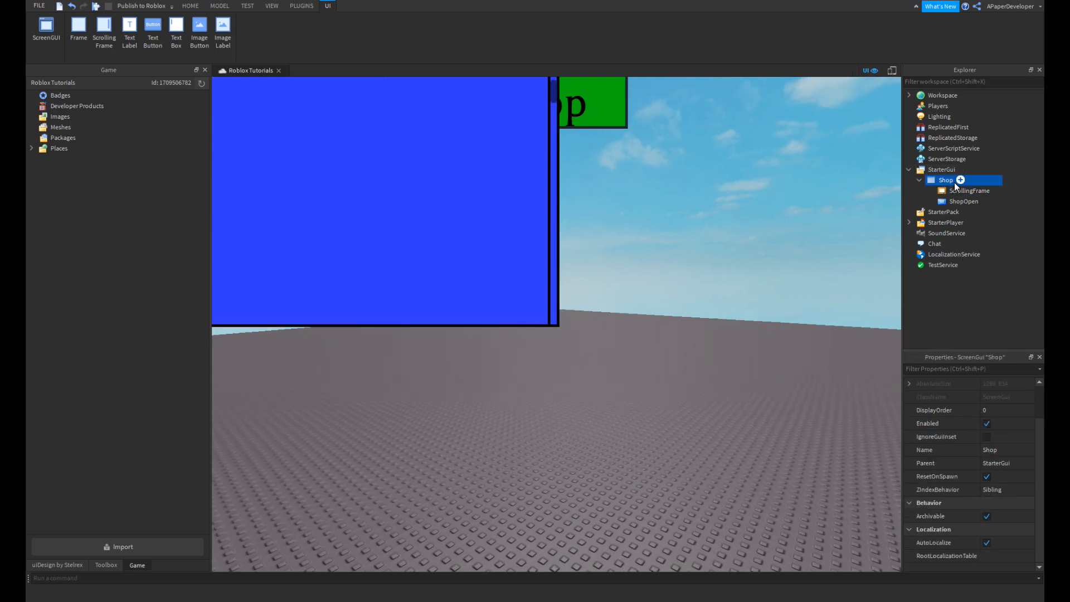
left_click(960, 180)
type("fr")
left_click(941, 211)
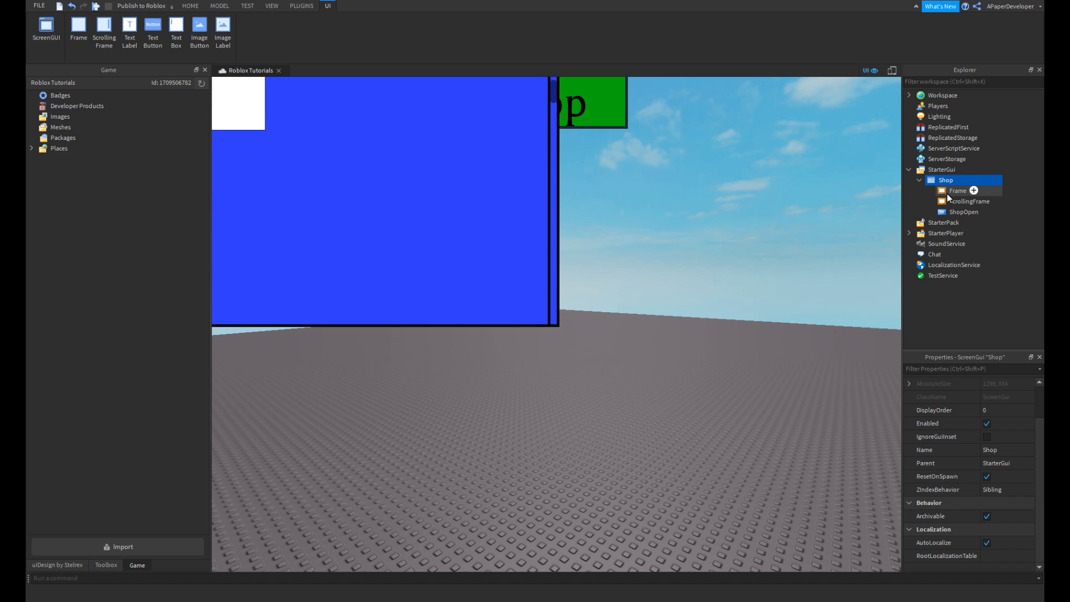
left_click_drag(950, 202, 955, 193)
- Rename the new Frame to ShopGui
left_click(954, 194)
right_click(954, 194)
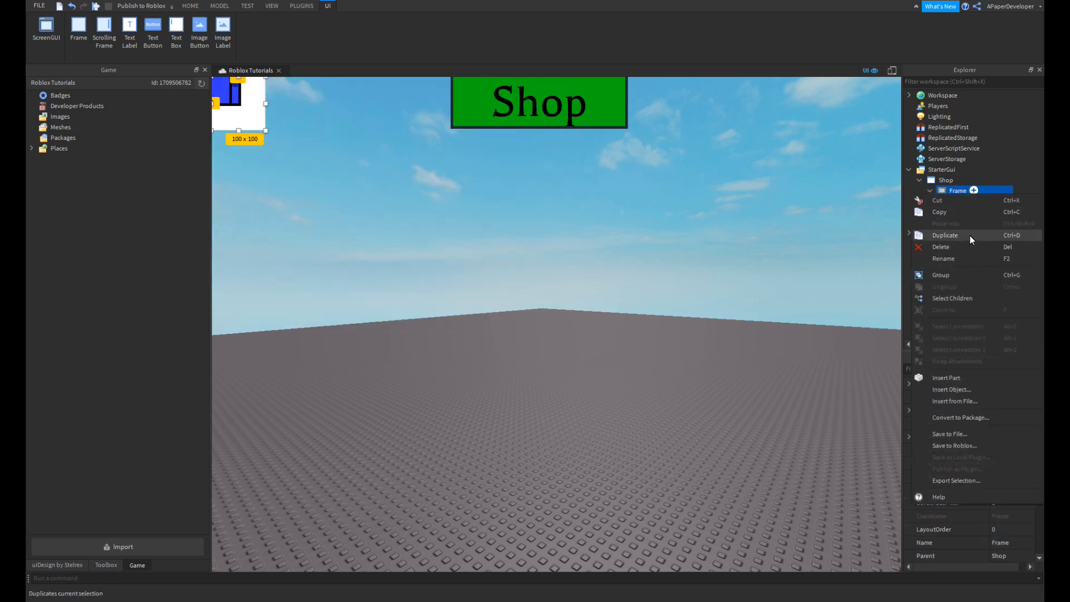
left_click(957, 256)
type("ShopGui")
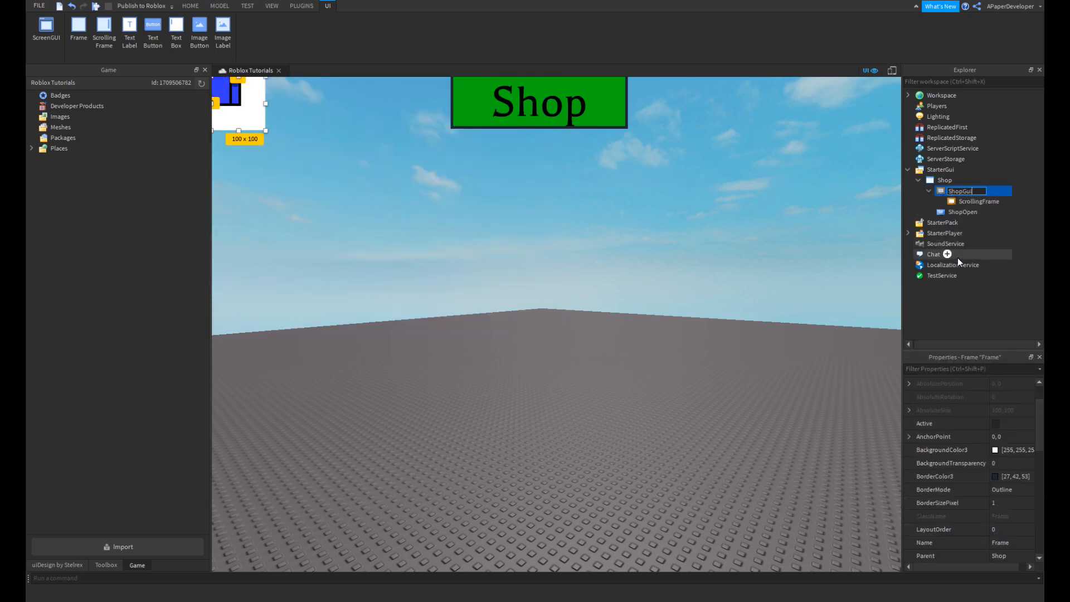
key("Return")
- Set the ShopGui frame's X and Y size scales to 0.2
scroll(919, 398, "down", 5)
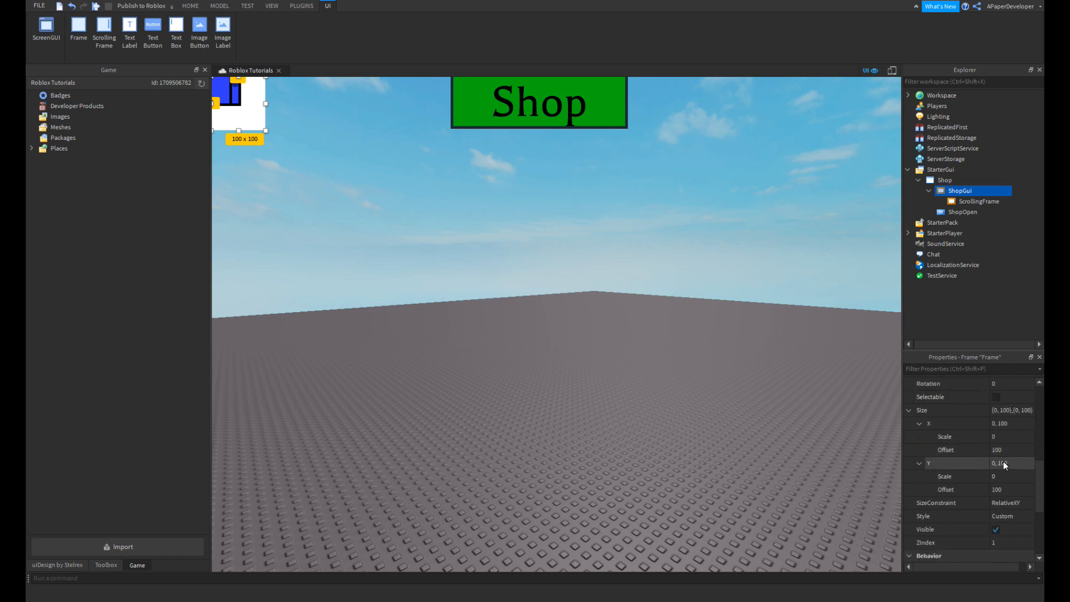
left_click(1005, 439)
type("0.")
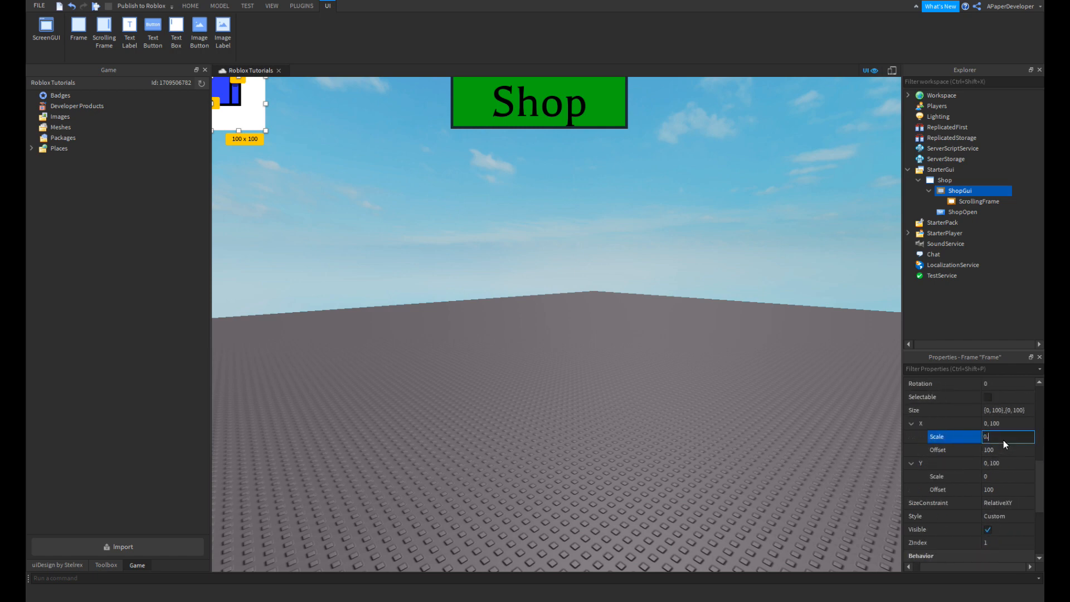
type("2")
left_click(997, 478)
type("0.")
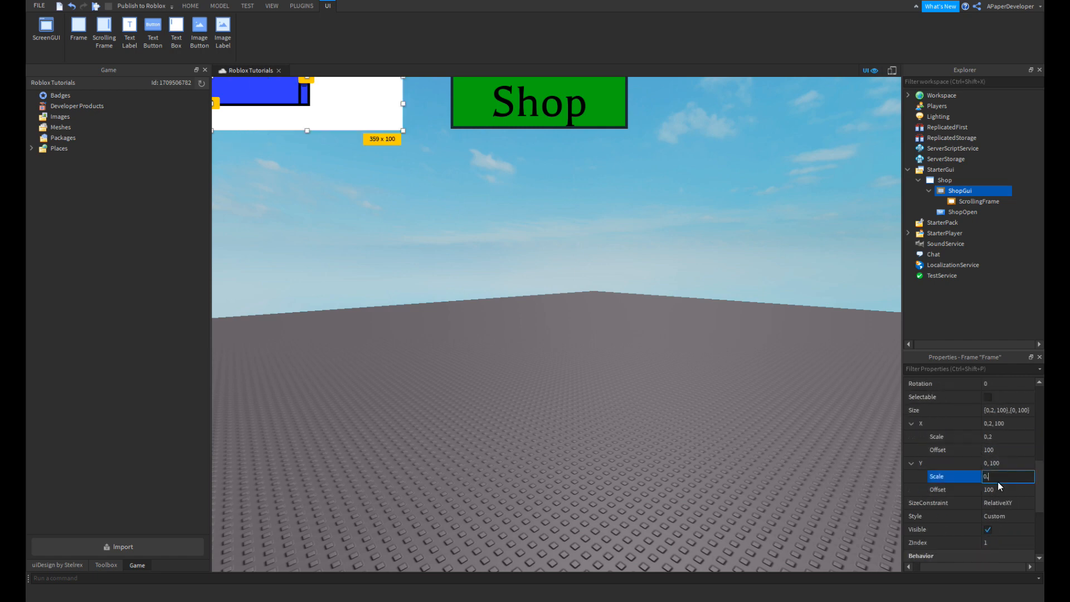
type("2")
left_click(1015, 459)
- Set the ShopGui frame's X and Y size offsets to 0
left_click(1005, 451)
type("0")
left_click(1010, 488)
type("0")
key("Return")
right_click(847, 453)
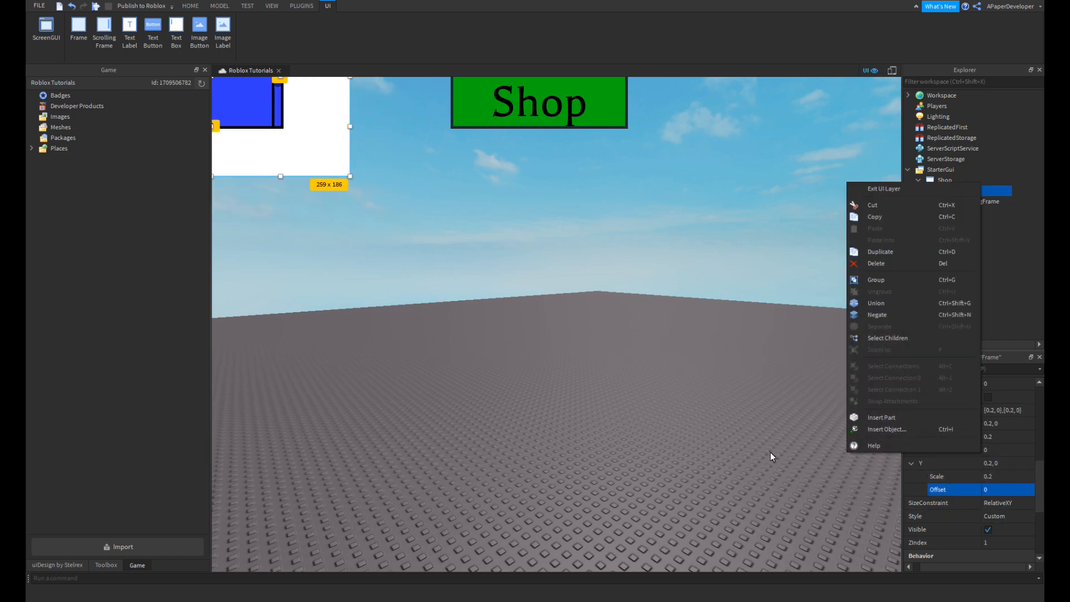
left_click(777, 453)
- Set the ShopGui frame's Y size scale to 0.4
left_click(1004, 477)
type("0.4")
key("Return")
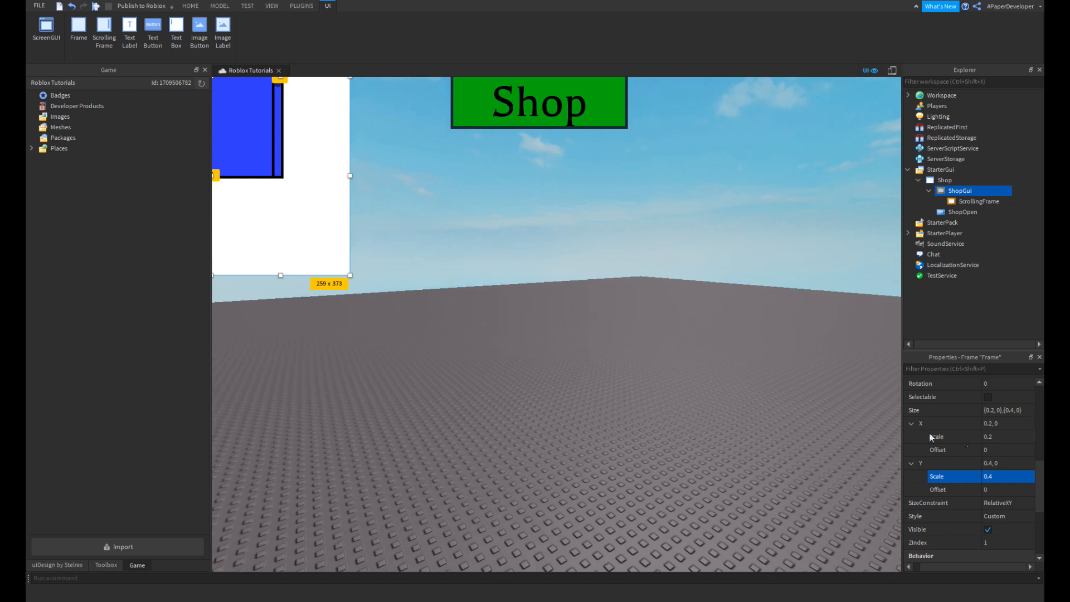
- Try X size scales of 0.4, 0.25 and 0.3 on the ShopGui frame
left_click(1019, 438)
type("0.4")
key("Return")
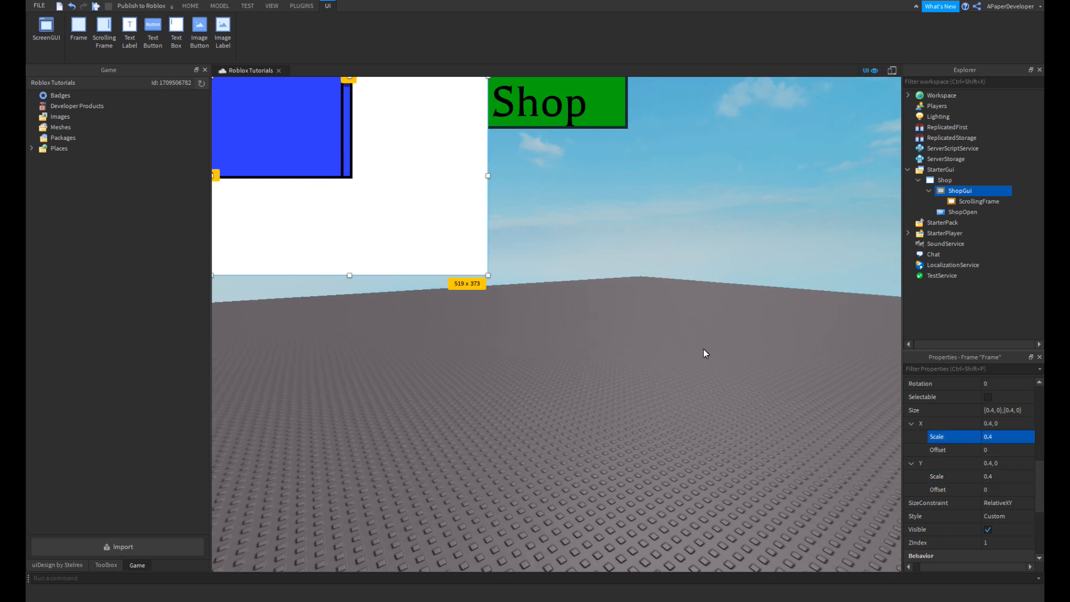
right_click(705, 352)
left_click(1009, 438)
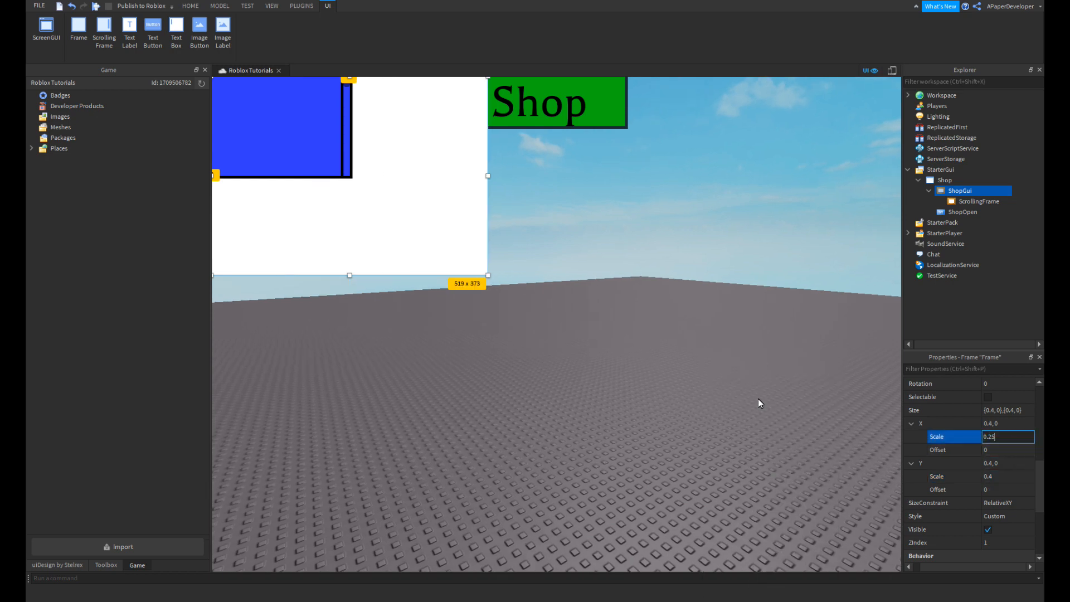
type("0.25")
key("Return")
left_click(1002, 438)
type("0.3")
key("Return")
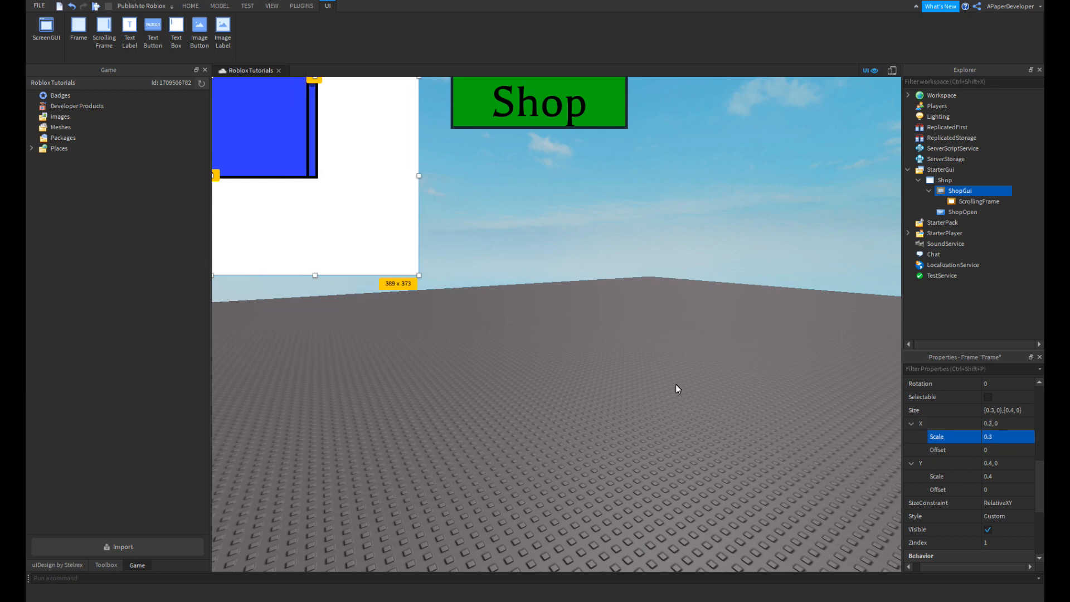
- Set the ShopGui frame's X size scale to 0.4
right_click_drag(675, 384, 686, 384)
left_click(1011, 436)
type("0.4")
key("Return")
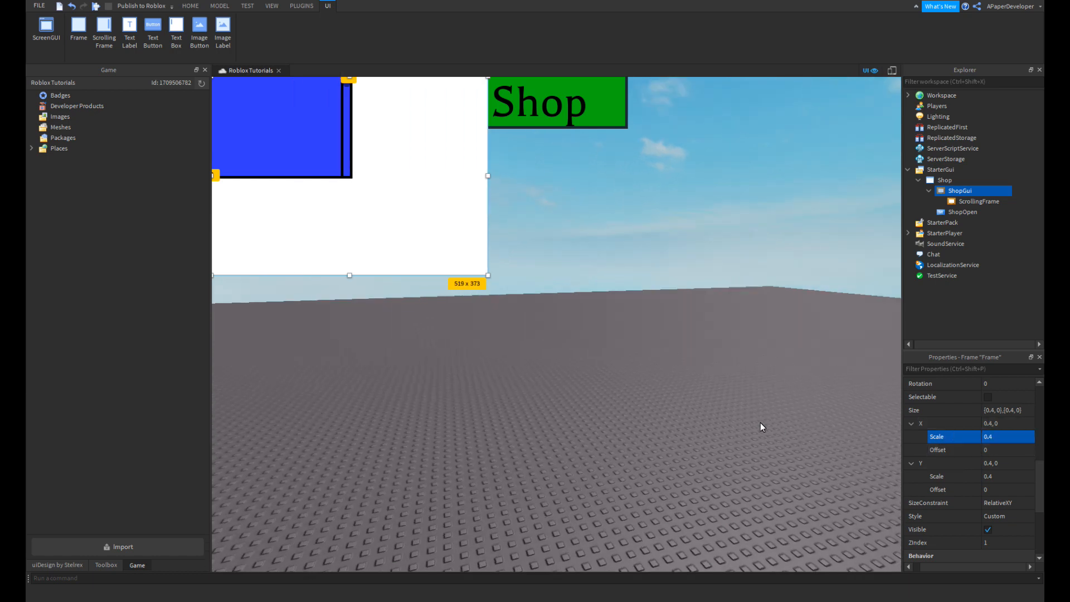
right_click_drag(760, 422, 781, 424)
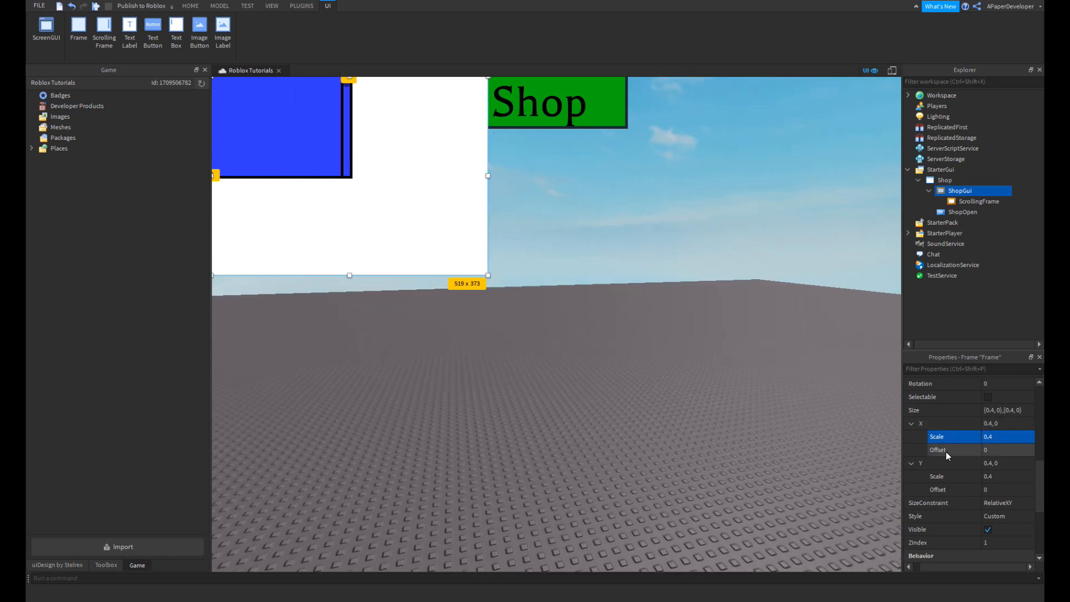
- Try an X size scale of 0.25 with Y size scales of 0.25 and 0.3 on the ShopGui frame
type("0.25")
left_click(1000, 474)
type("0.25")
key("Return")
left_click(1009, 477)
type("0.3")
- Set the ShopGui frame's X size scale to 0.3 and its Y size scale to 0.4
left_click(1004, 436)
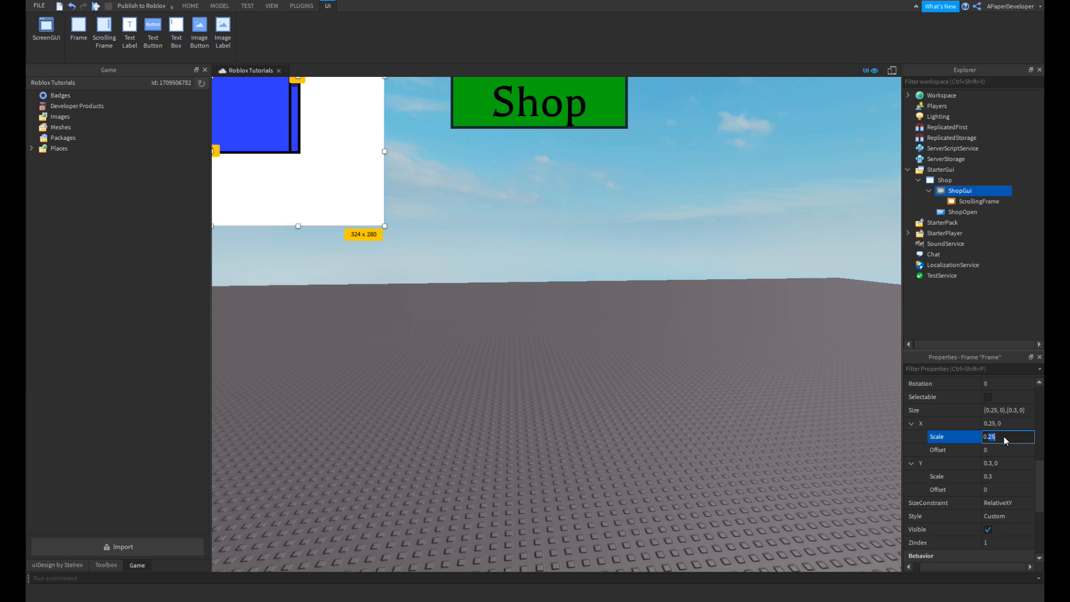
type("0.3")
key("Return")
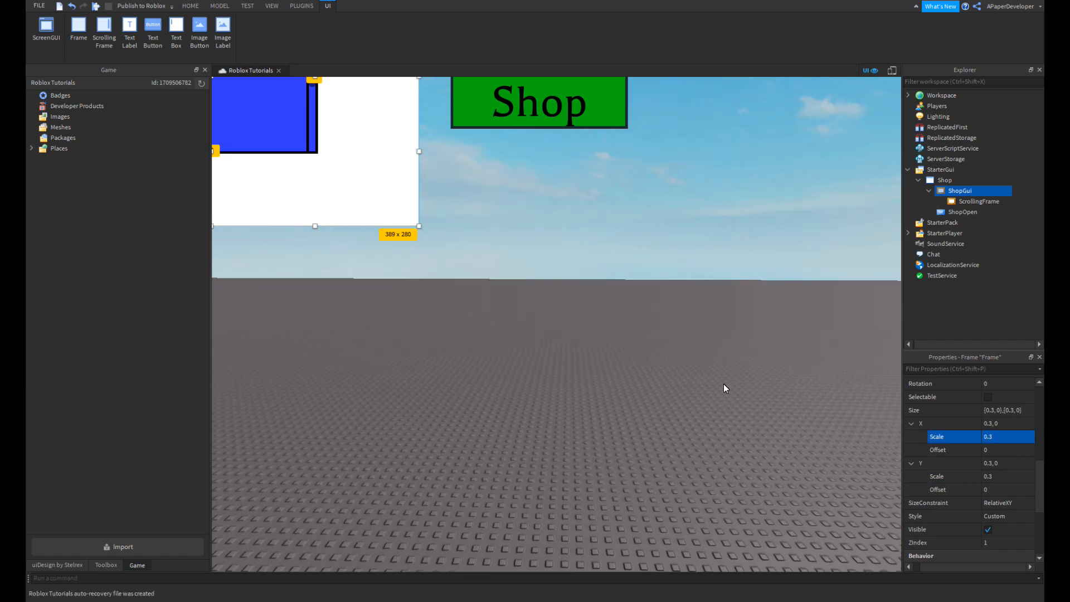
left_click(985, 478)
type("0.4")
key("Return")
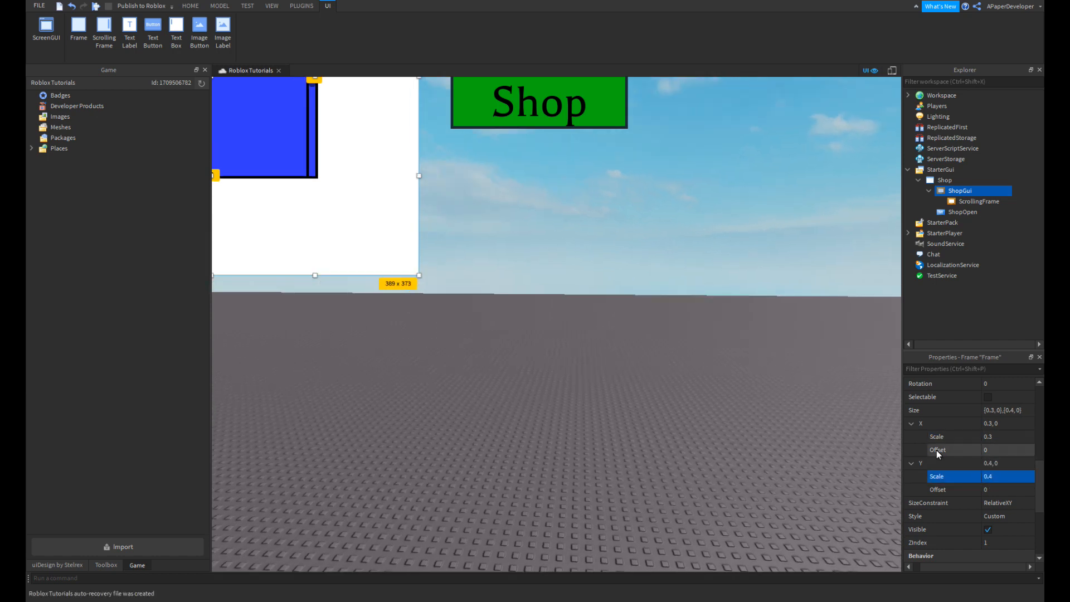
- Set the ShopGui frame's background color to brown, RGB 149, 79, 0
scroll(936, 451, "up", 5)
left_click(987, 450)
left_click_drag(610, 211, 716, 123)
left_click_drag(649, 139, 634, 143)
left_click(657, 236)
left_click_drag(656, 236, 658, 252)
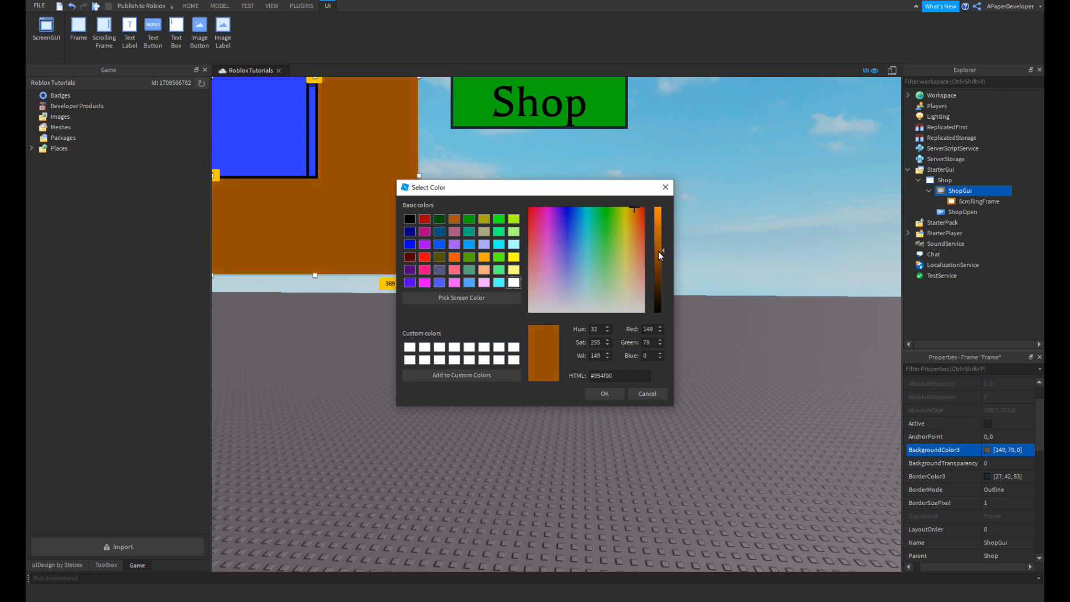
left_click(606, 394)
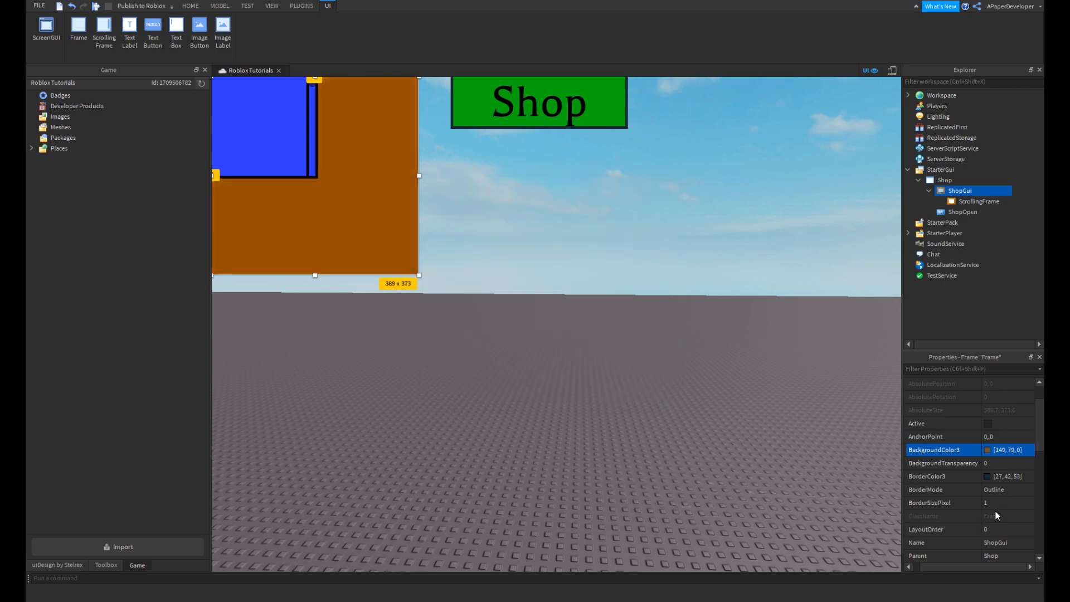
- Set the ShopGui frame's position to {0.25, 0},{0.25, 0}
scroll(995, 510, "down", 2)
left_click(995, 493)
left_click(994, 493)
key("Right")
key("Right")
key("Right")
key("Right")
key("Right")
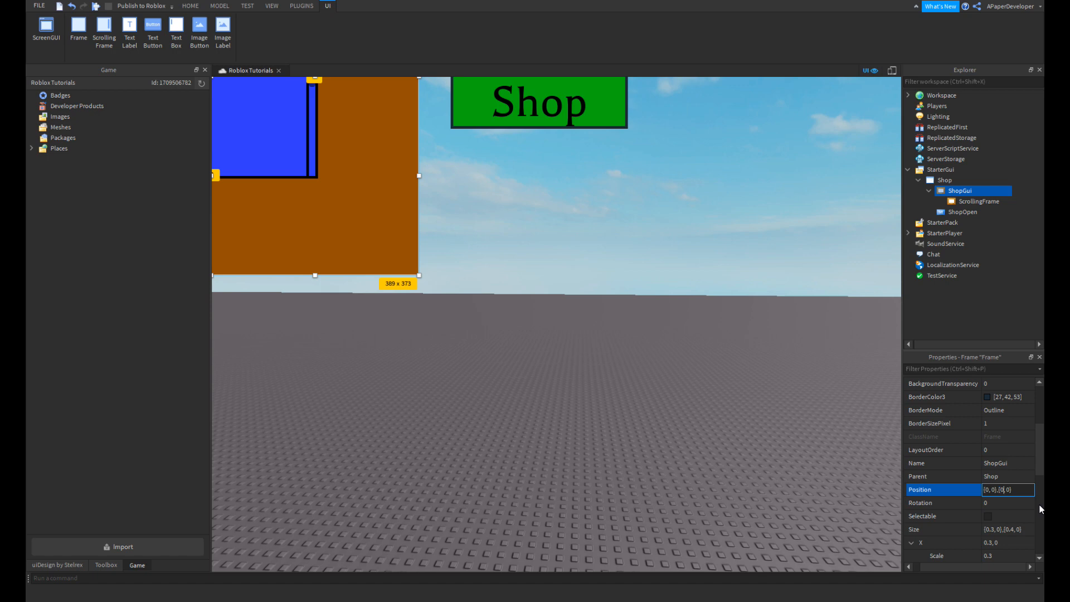
type(".25")
key("Left")
key("Left")
key("Left")
key("Left")
type(".25")
key("Return")
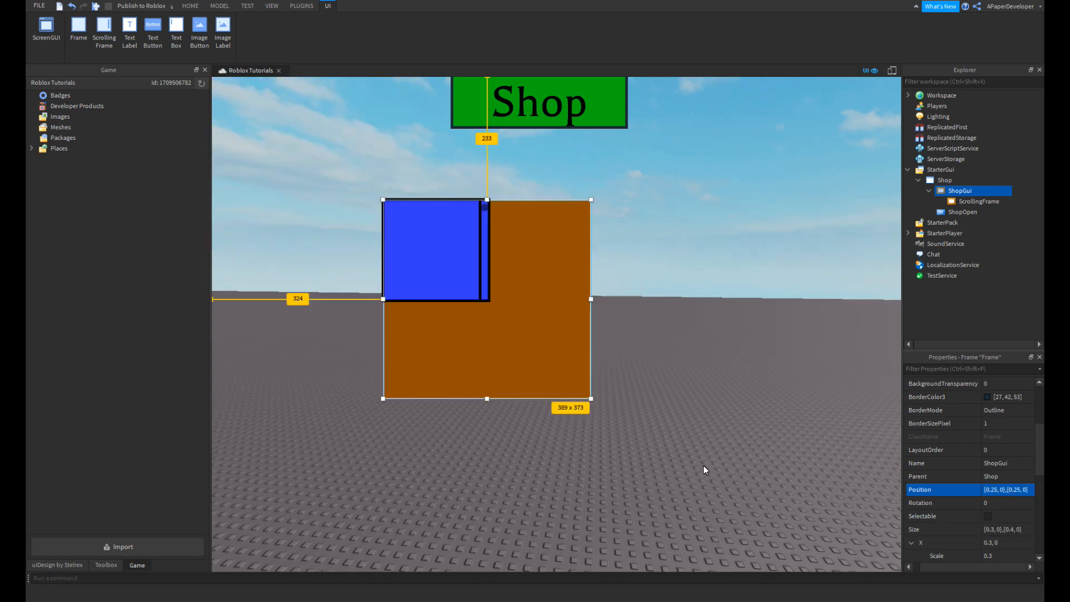
- Set the ShopGui frame's position to {0.3, 0},{0.3, 0}
double_click(991, 490)
type("3")
double_click(1012, 491)
type("3")
key("Return")
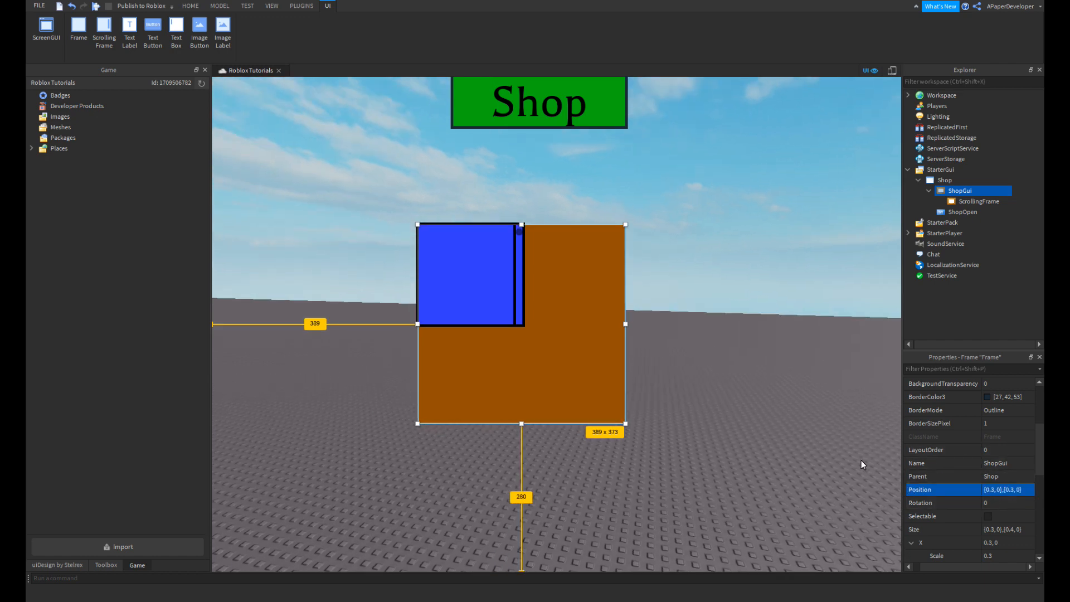
- Set the X scale of the ShopGui frame's position to 0.7 and deselect the frame
double_click(990, 490)
key("Left")
key("Delete")
type("7")
key("Return")
left_click(683, 463)
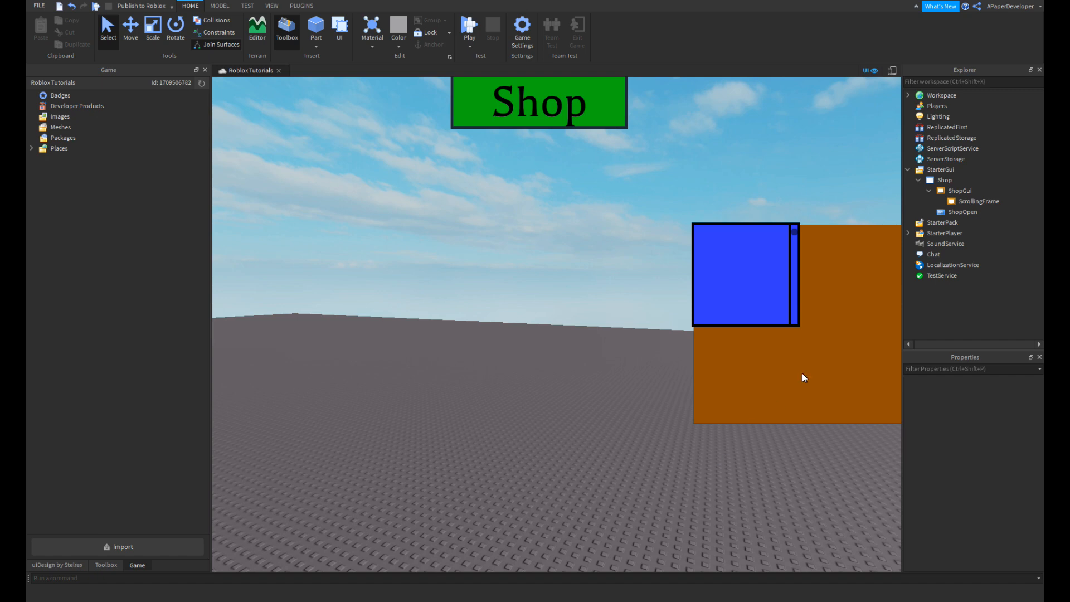
- Set the ShopGui frame's border size to 5 pixels
left_click(959, 191)
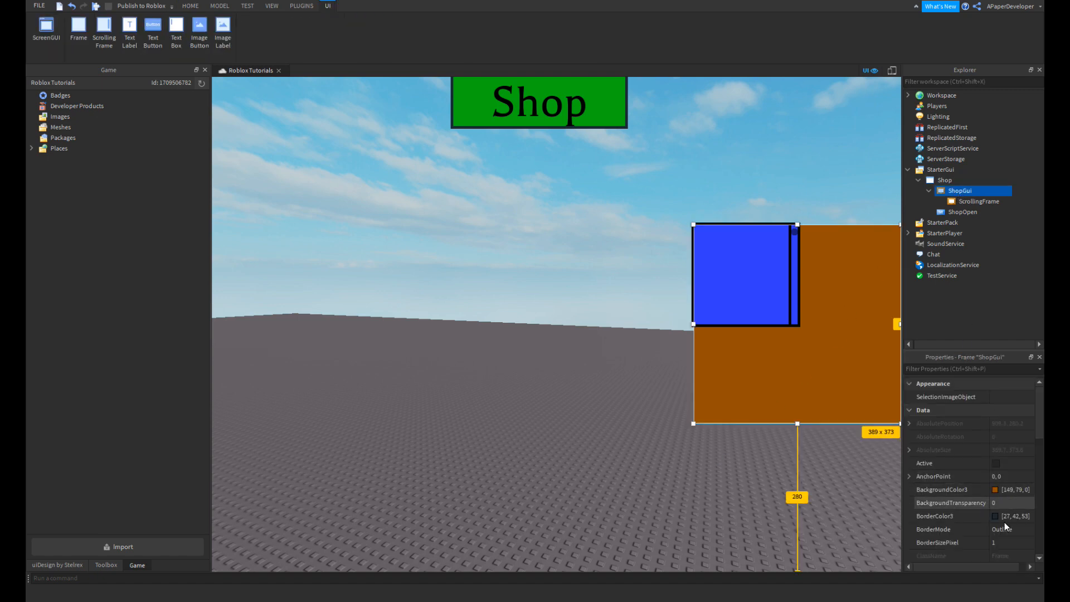
left_click(1005, 542)
type("5")
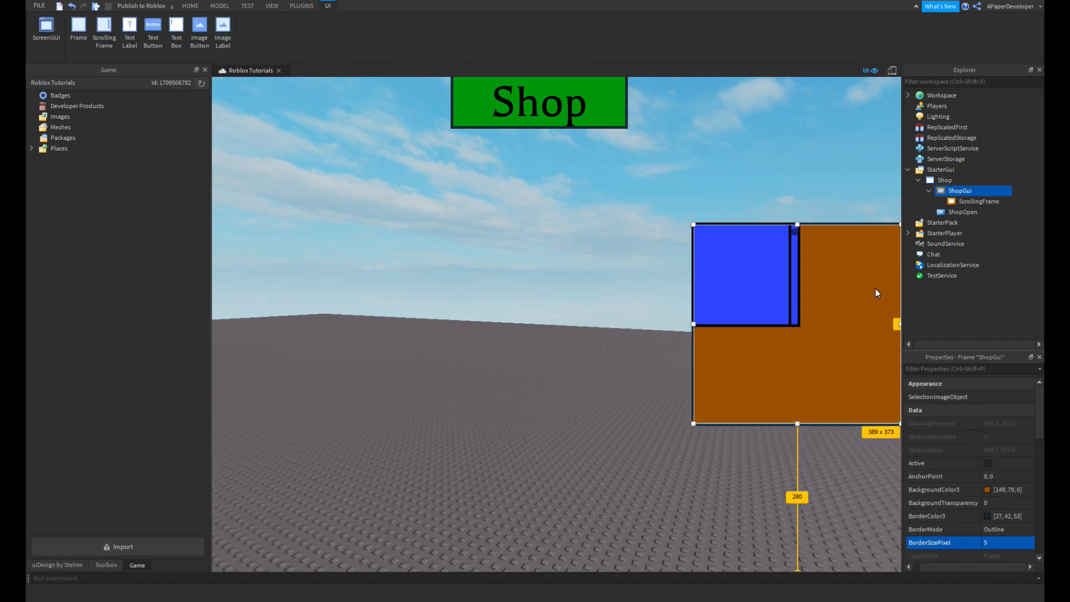
- Set the ScrollingFrame's Y size scale to 1 so it spans the full height of ShopGui
left_click(979, 201)
scroll(962, 429, "down", 1)
scroll(964, 432, "down", 3)
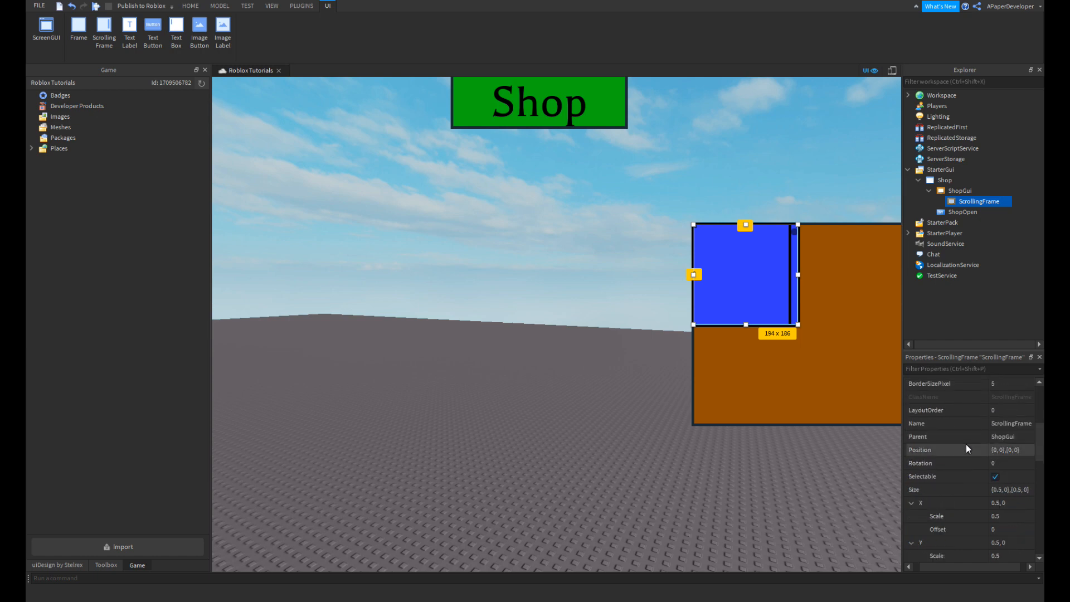
scroll(1015, 499, "down", 1)
left_click(1011, 516)
type("1")
key("Return")
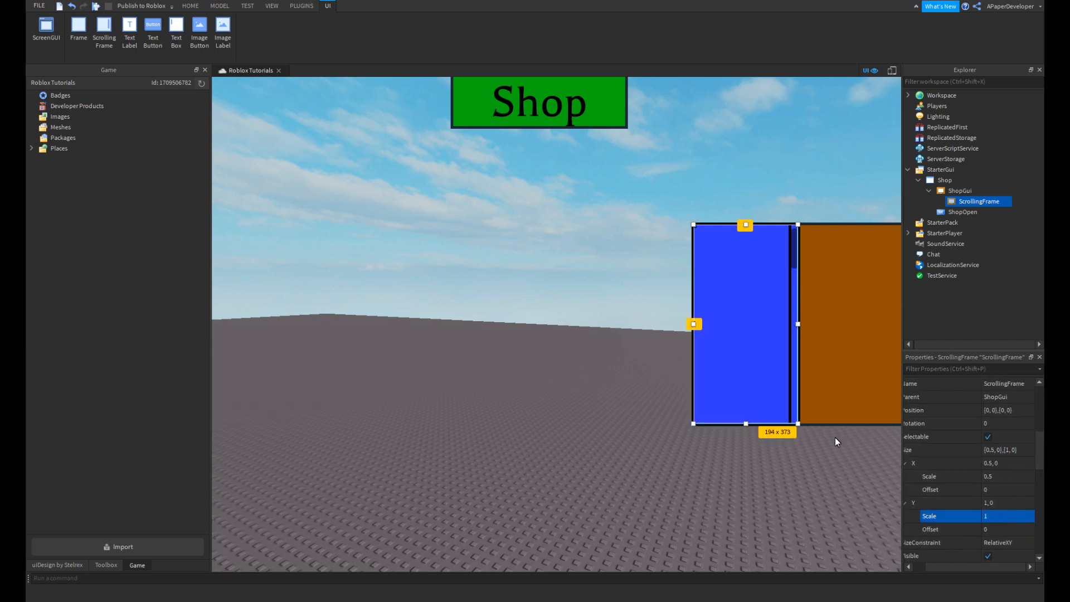
left_click(776, 200)
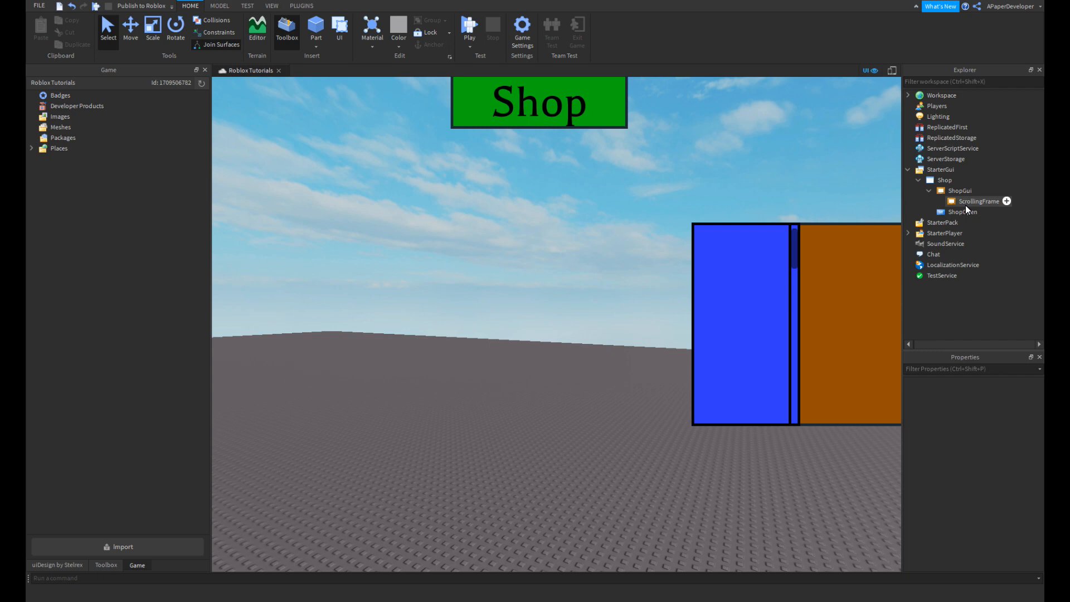
- Insert a TextButton inside the ScrollingFrame
left_click(965, 204)
left_click(951, 181)
left_click(955, 192)
left_click(957, 201)
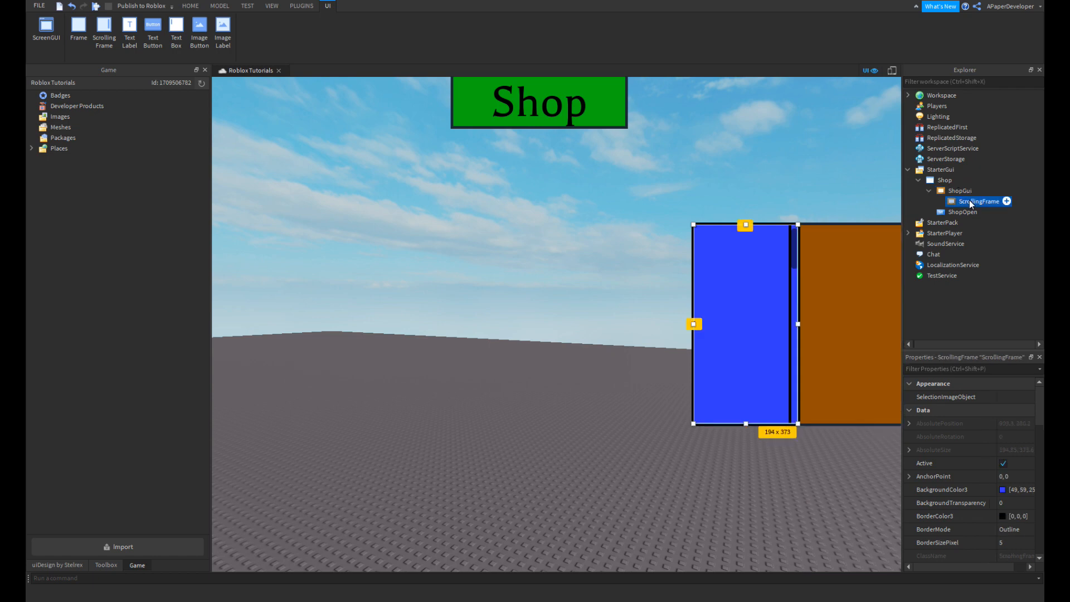
left_click(1005, 202)
type("ut")
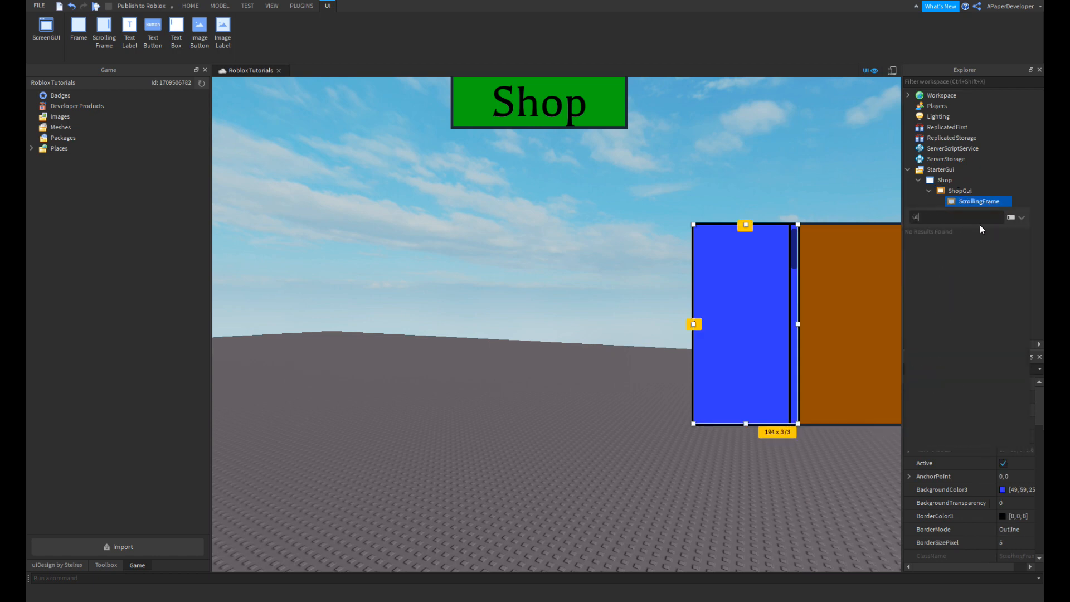
key("BackSpace")
key("BackSpace")
type("te")
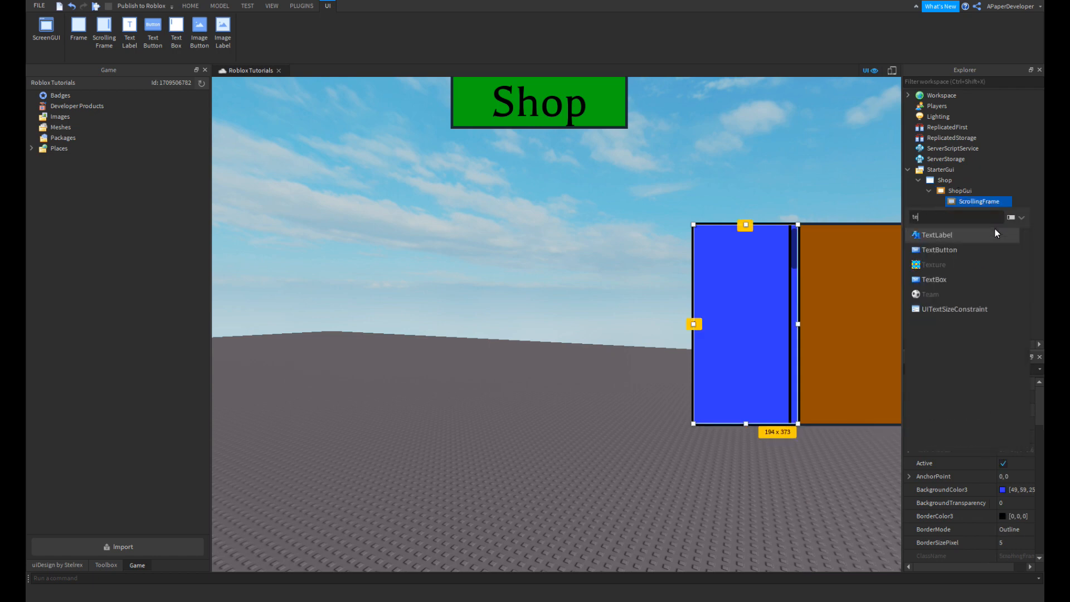
left_click(995, 229)
left_click(979, 212)
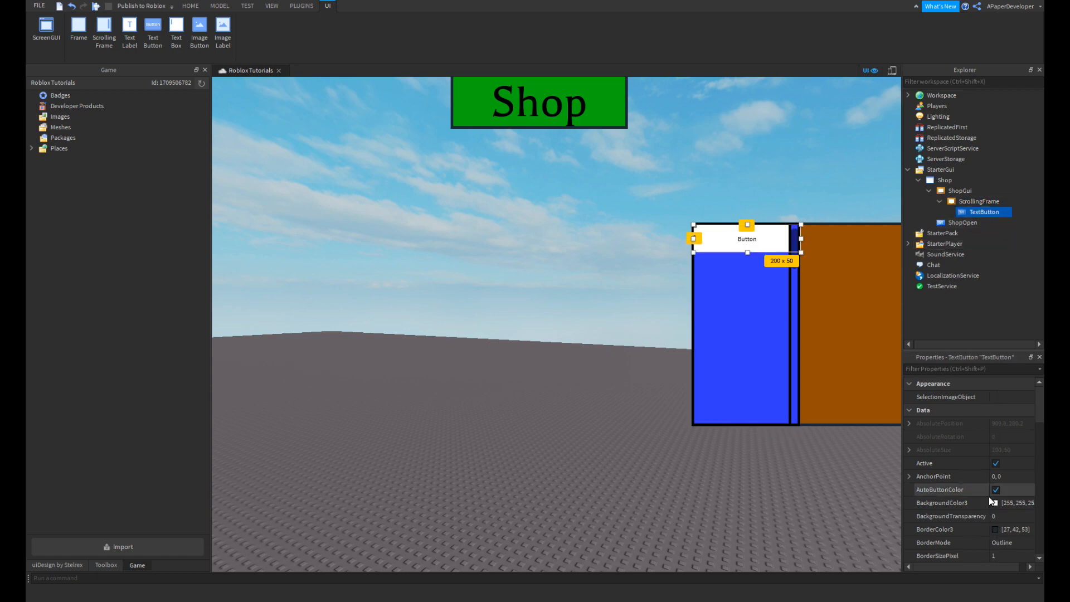
- Set the TextButton's X size scale to 0.025 and its X size offset to 0
scroll(989, 497, "down", 4)
left_click(1008, 475)
type(".025")
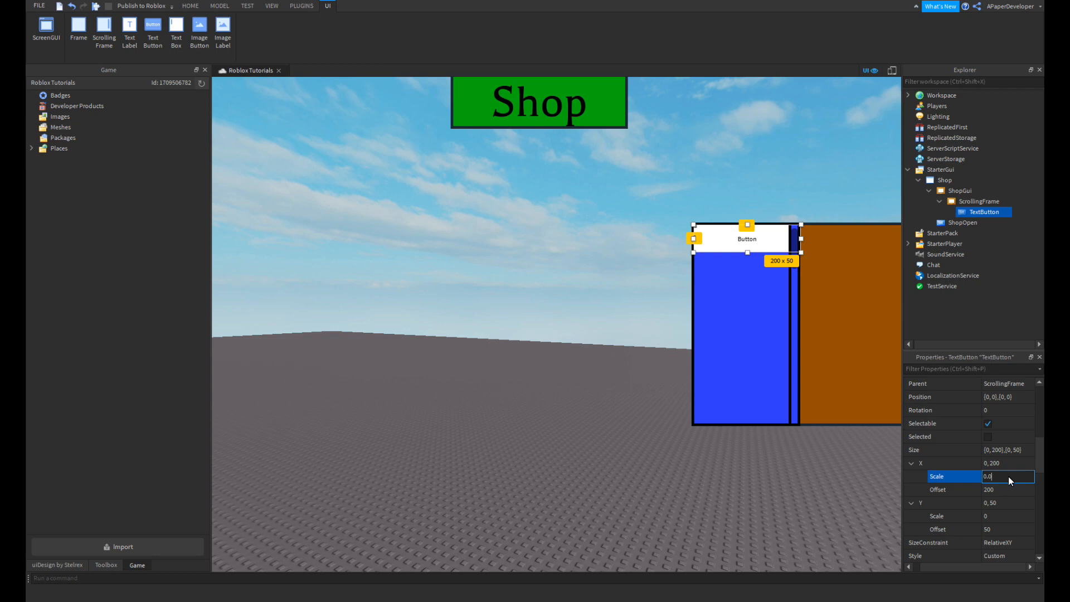
right_click(737, 353)
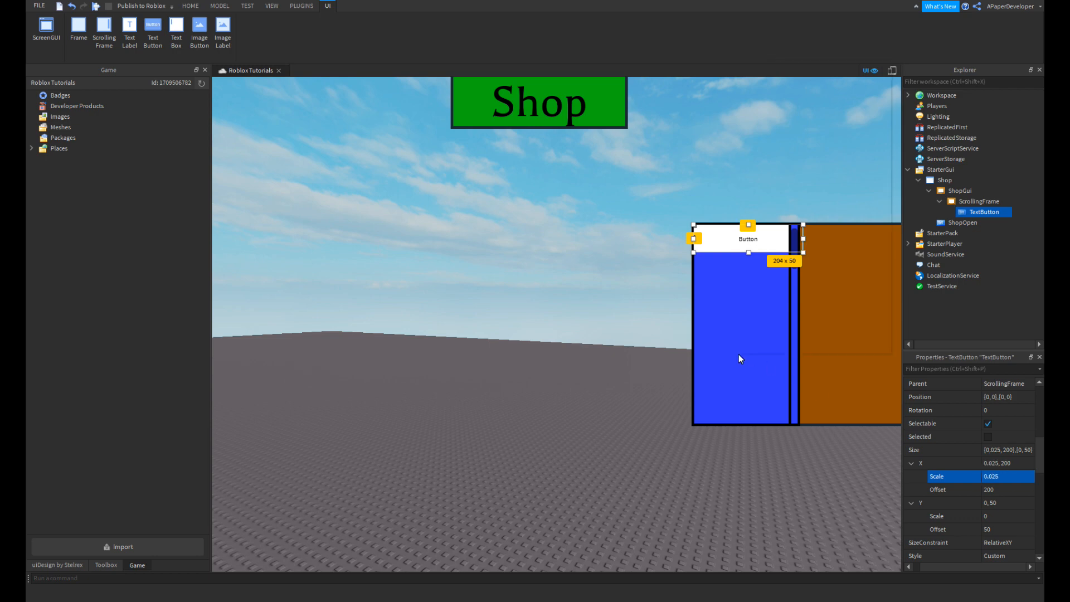
left_click(1007, 492)
type("0")
key("Return")
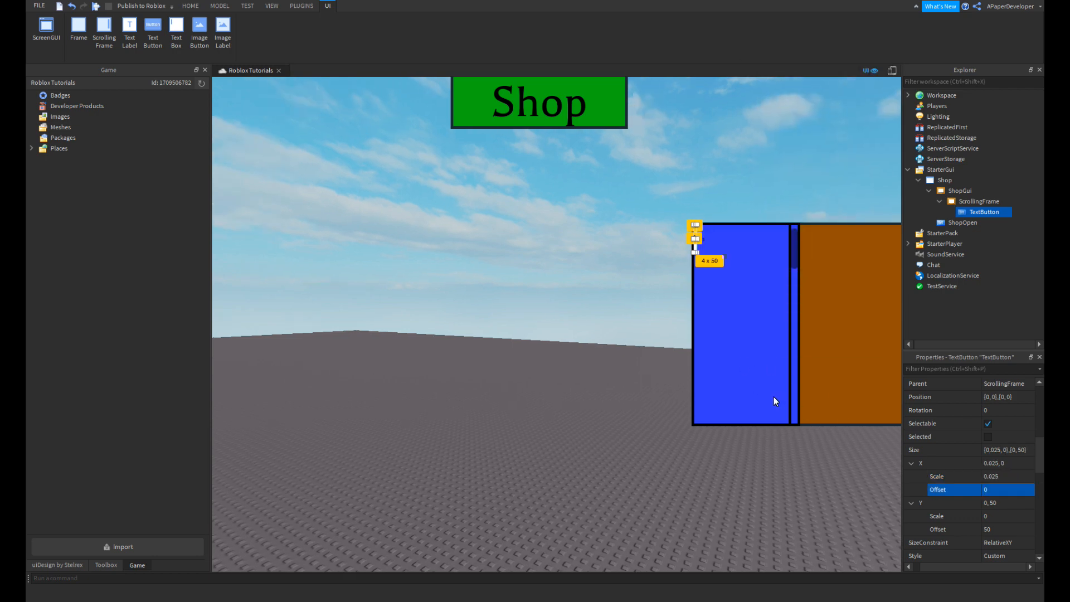
- Set the TextButton's X size scale to 1
left_click(1007, 475)
type("1")
key("Return")
double_click(1009, 452)
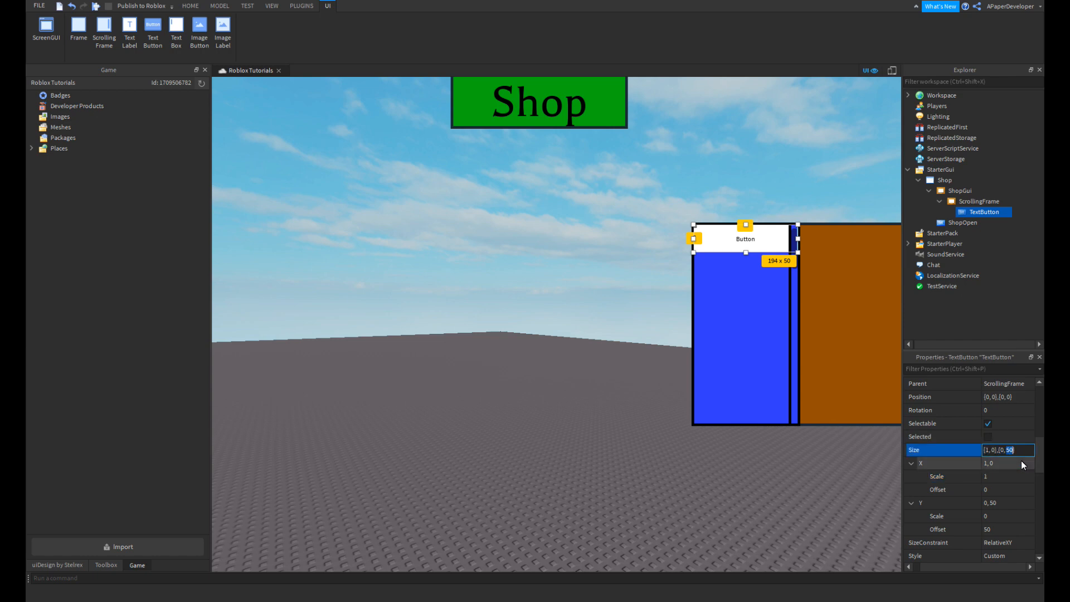
- Try X size offsets of -5 and -12 on the TextButton to clear the scroll bar
left_click(995, 488)
type("-")
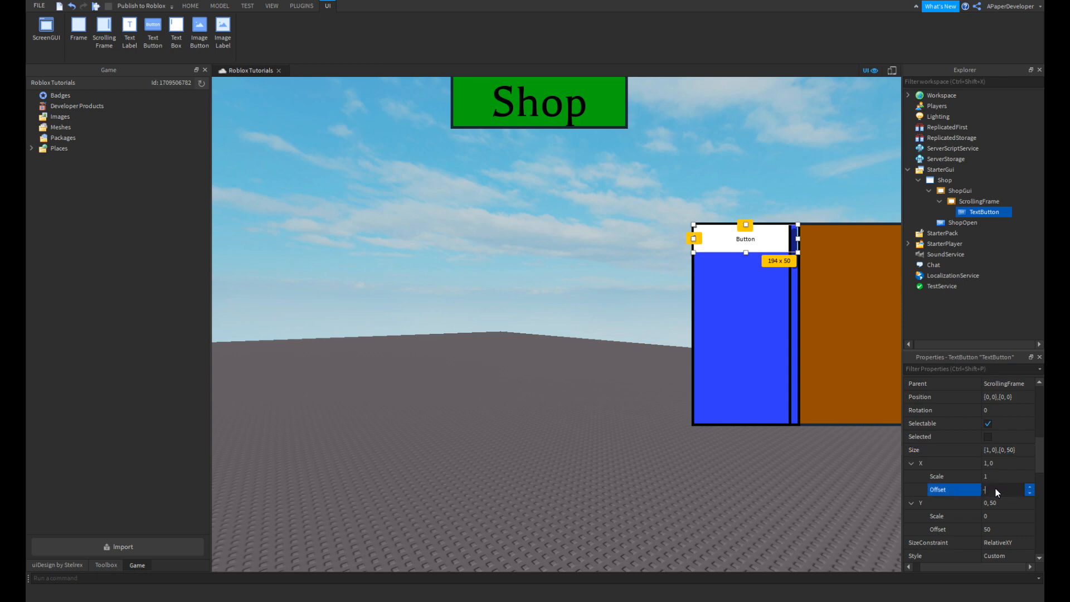
type("5")
key("Return")
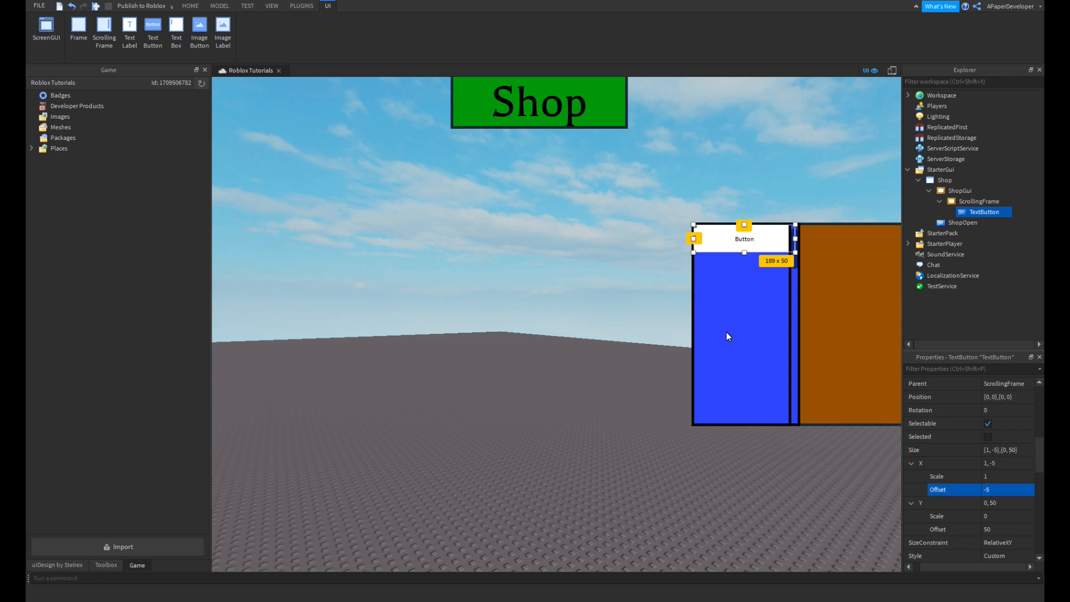
left_click(1008, 489)
type("-12")
key("Return")
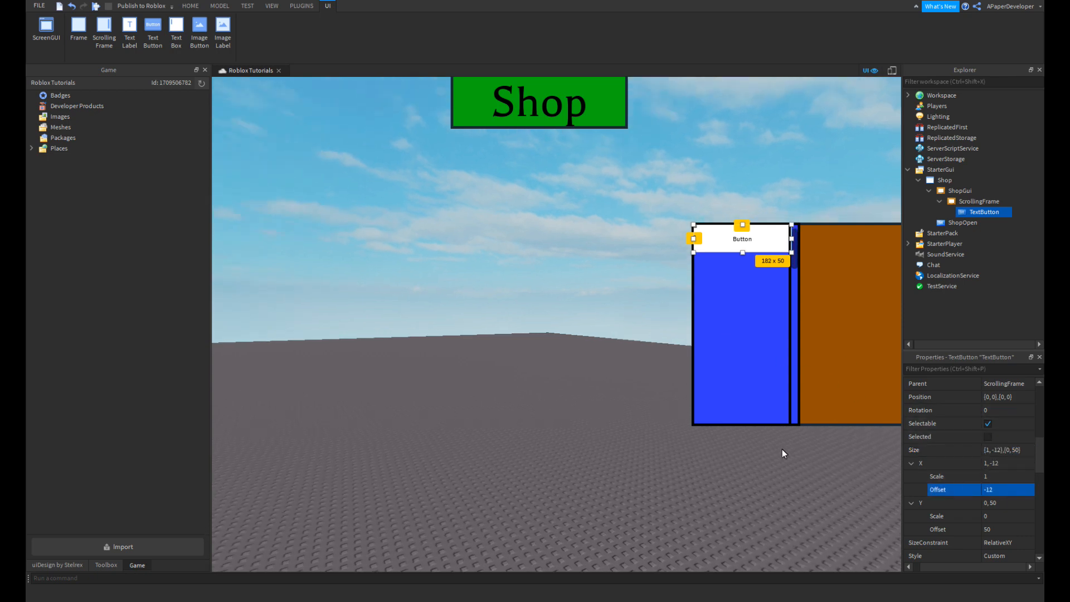
- Set the TextButton's X size offset to -17 so it ends at the scroll bar
left_click(987, 489)
type("-1")
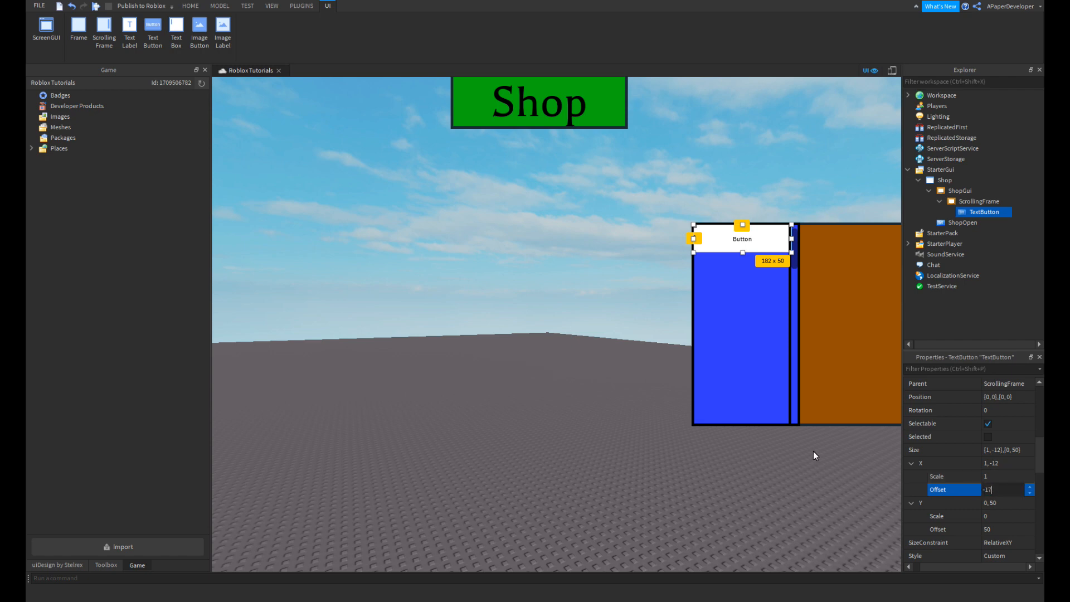
type("5")
key("Return")
left_click(811, 473)
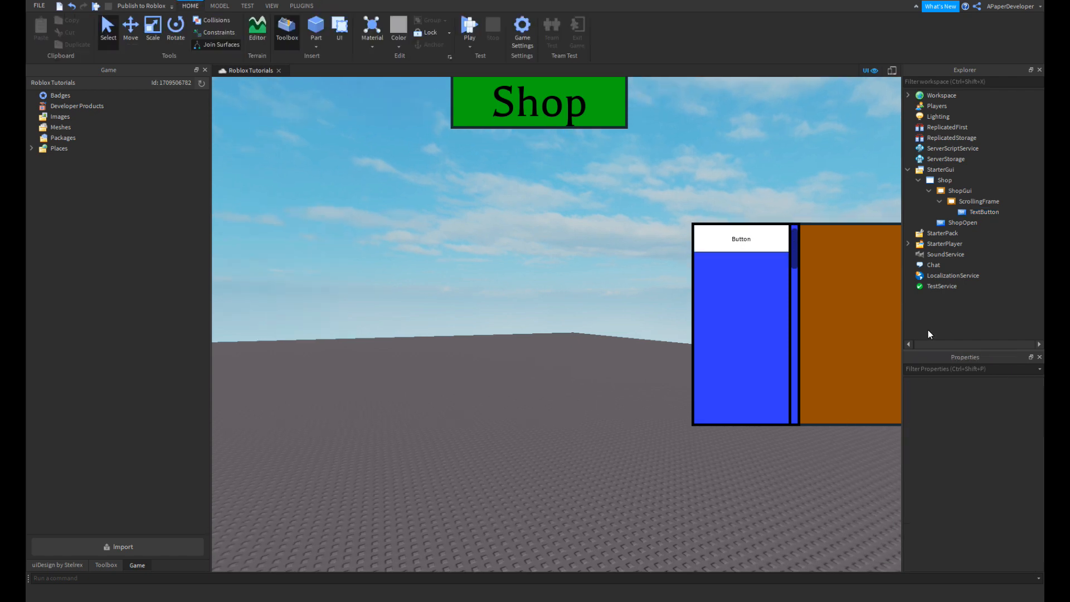
- Set the TextButton's Y size offset to 0 and its Y size scale to 0.025
left_click(975, 215)
scroll(974, 430, "down", 3)
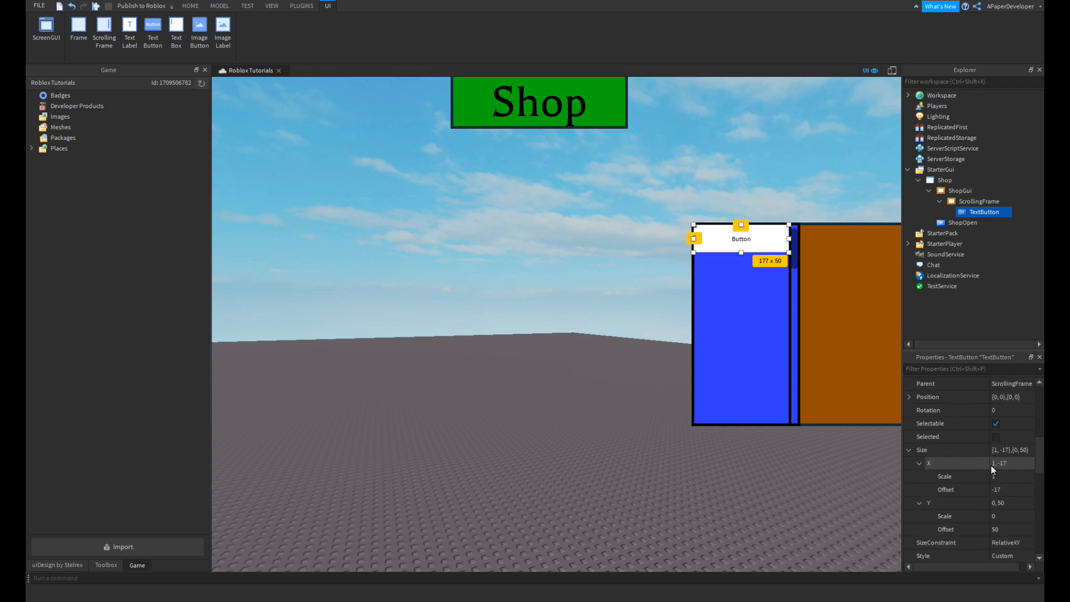
left_click(1011, 527)
type("0")
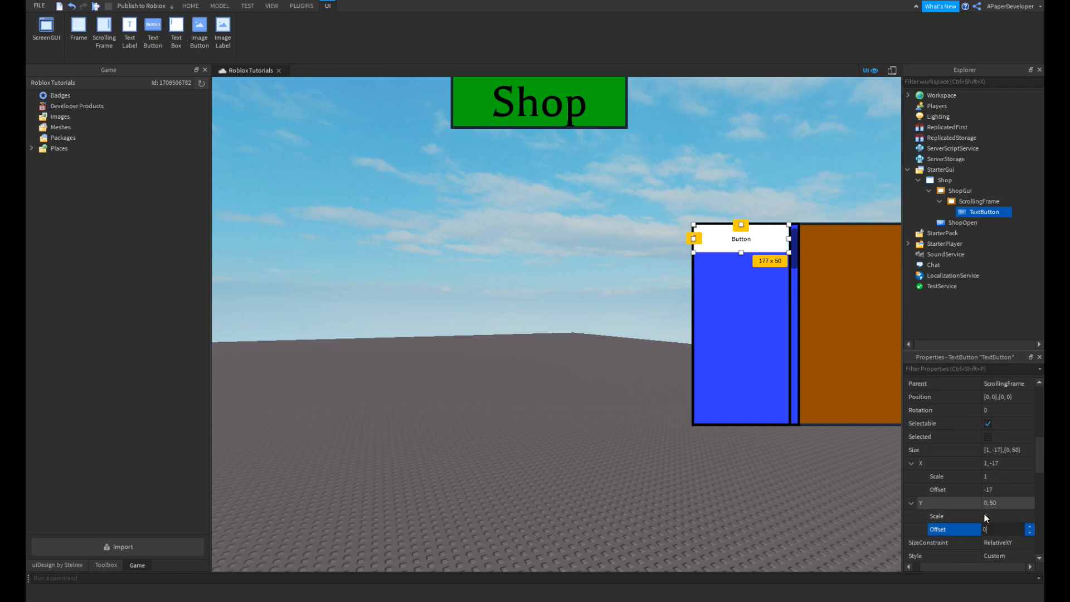
left_click(985, 516)
type("0.025")
key("Return")
right_click_drag(620, 436, 622, 442)
- Set the TextButton's Y size scale to 0.05
left_click(1001, 516)
type("0.025")
key("Return")
right_click_drag(727, 476, 725, 478)
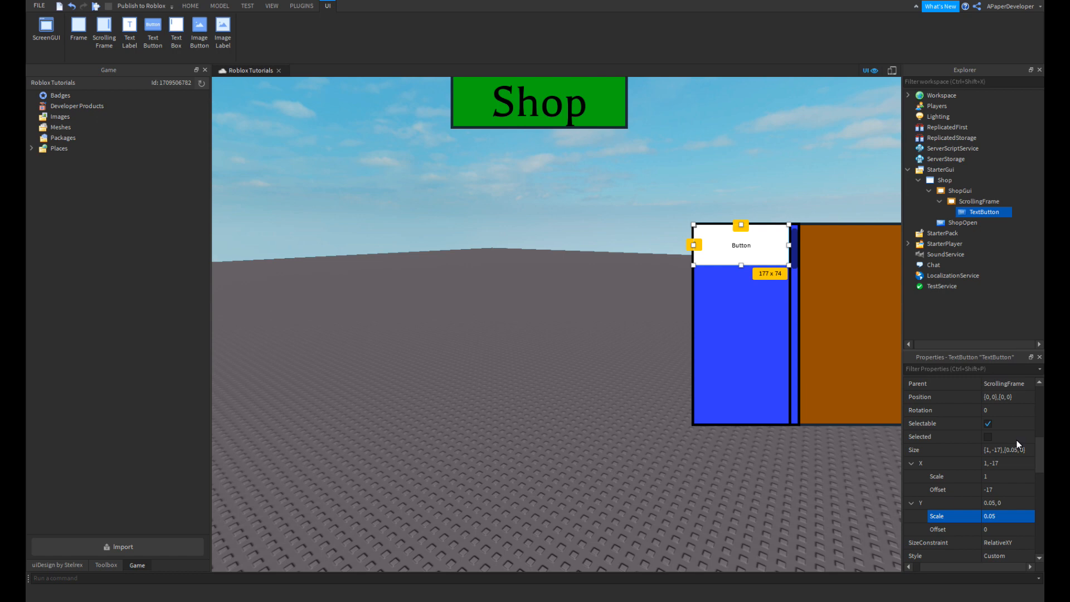
- Set the TextButton's Y size offset to -5
left_click(820, 517)
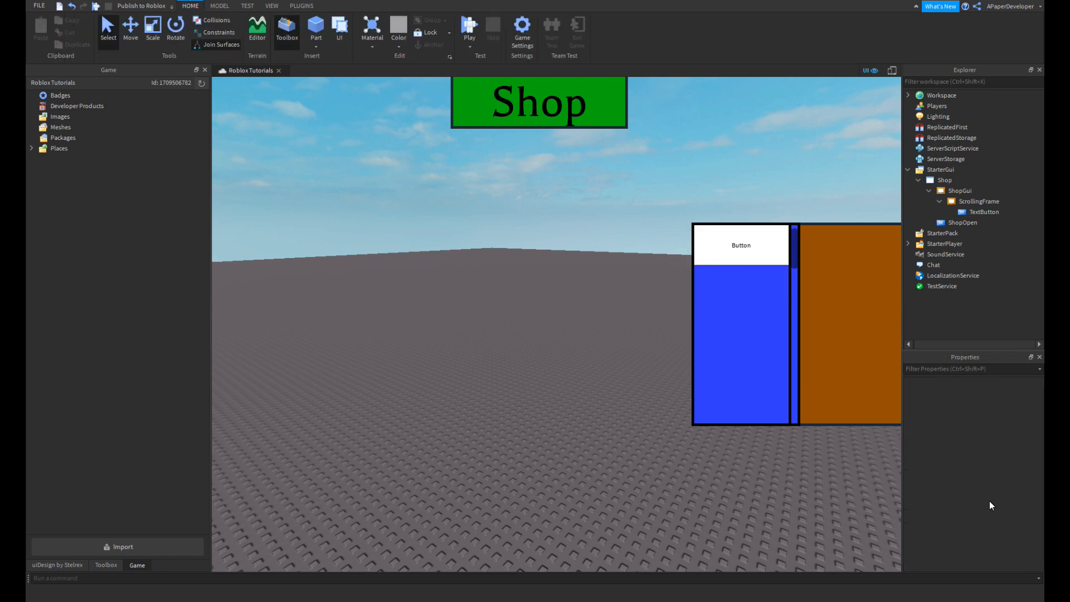
left_click(980, 212)
scroll(965, 443, "down", 6)
scroll(1003, 463, "down", 4)
left_click(1027, 477)
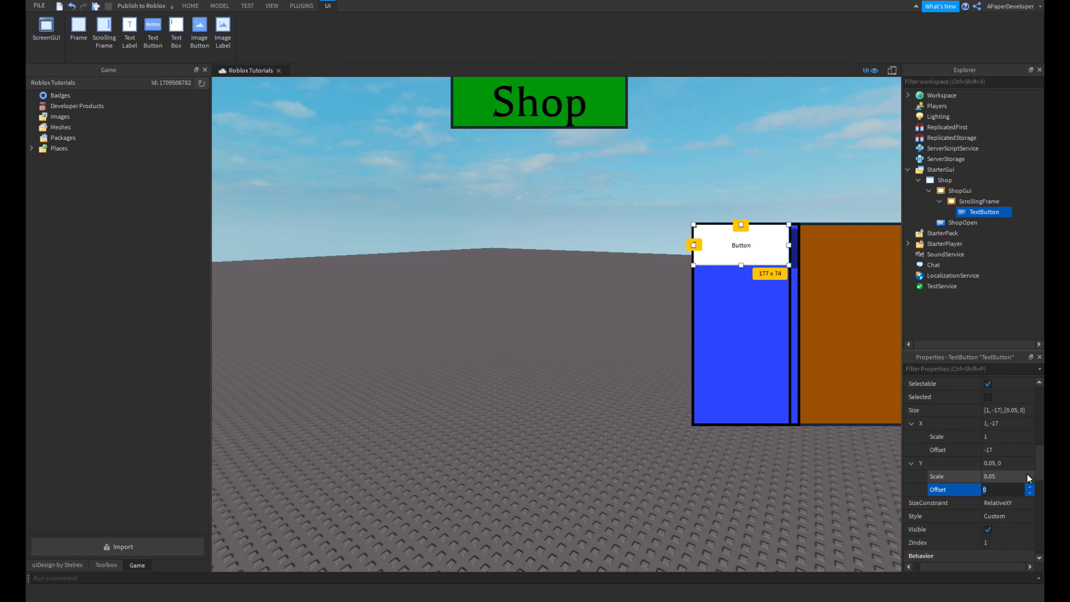
type("-5")
key("Return")
- Give the TextButton a border size of 5 pixels and a black border color (#000000)
scroll(915, 480, "down", 5)
scroll(936, 471, "up", 15)
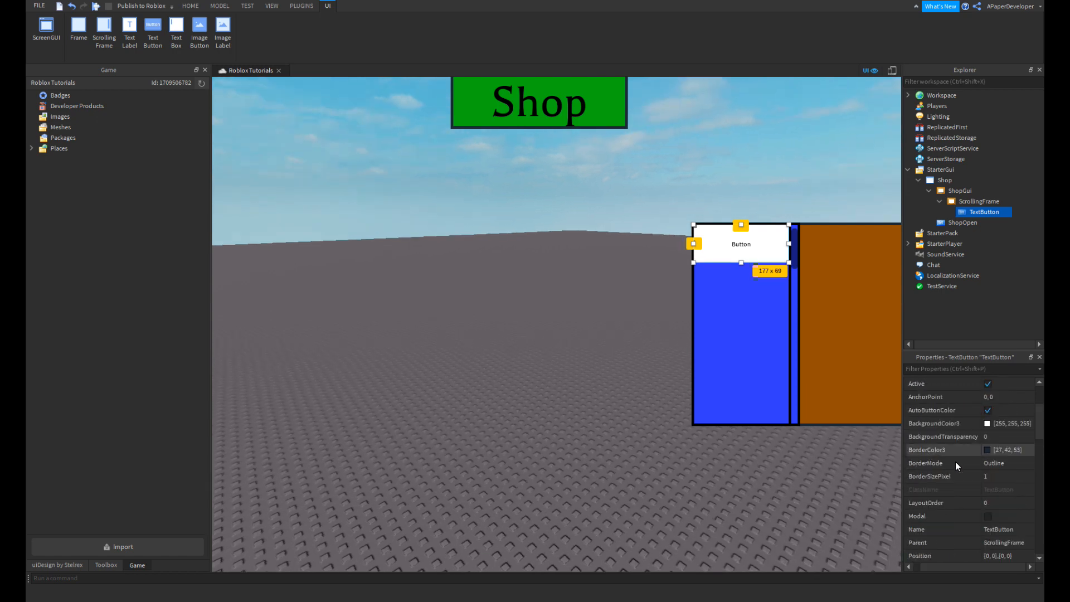
left_click(998, 476)
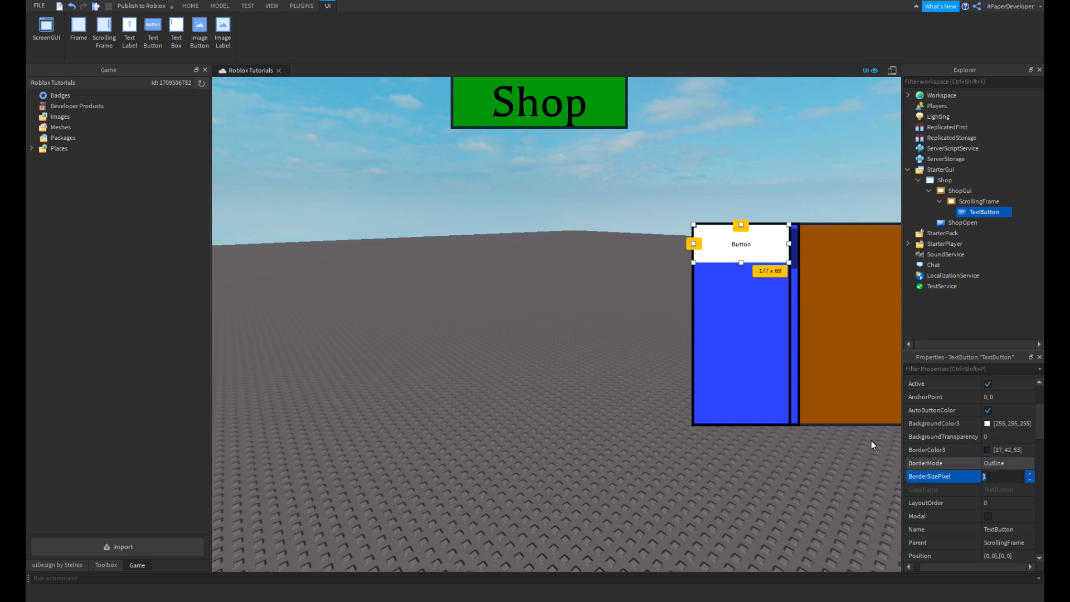
type("5")
left_click(986, 450)
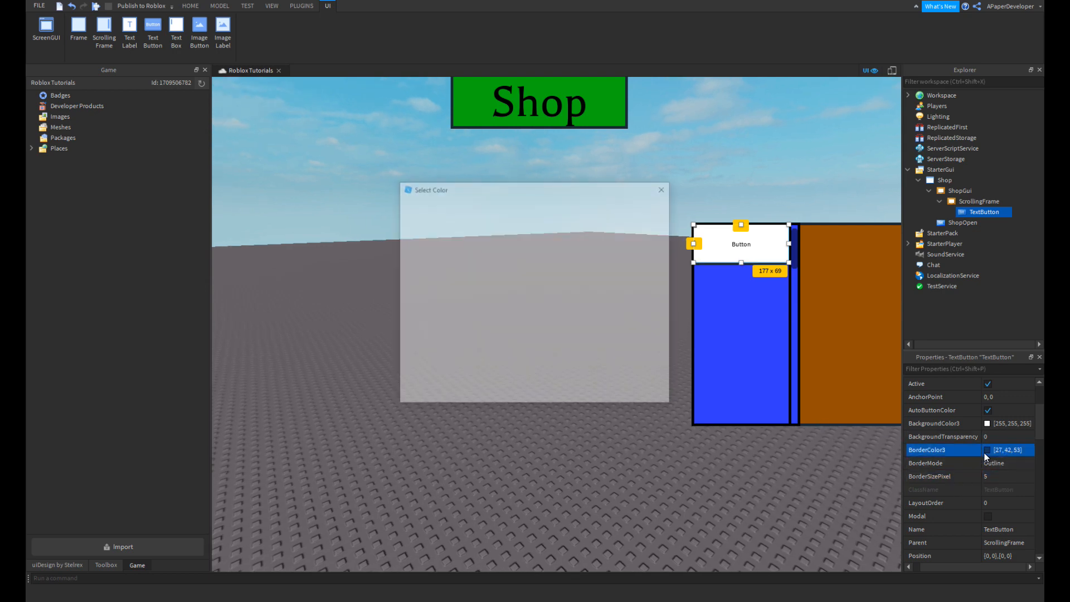
left_click(662, 305)
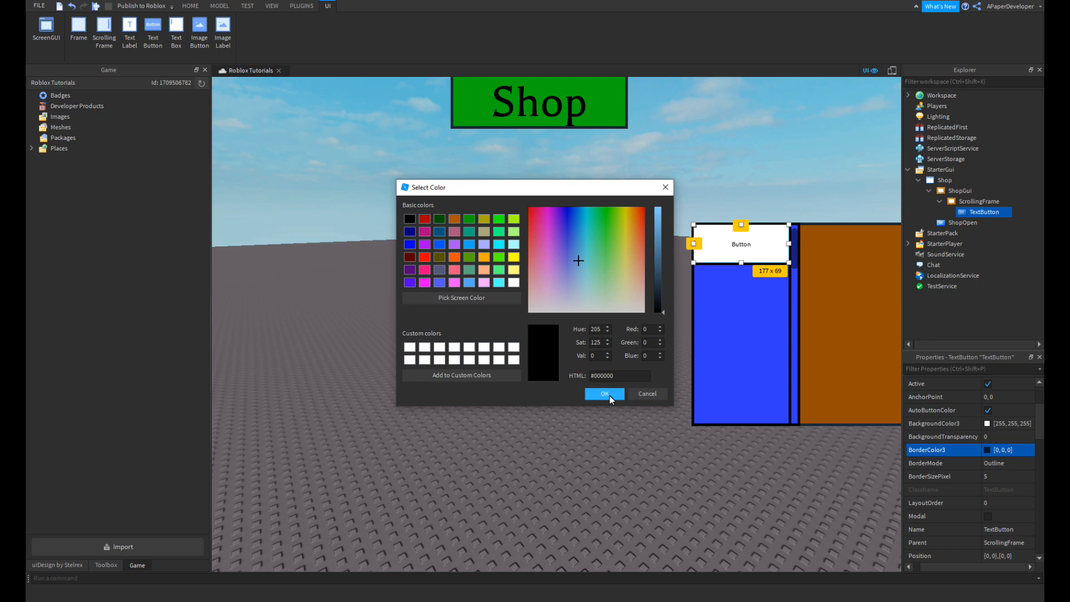
left_click(605, 393)
- Search the Toolbox models for "sword"
right_click(974, 213)
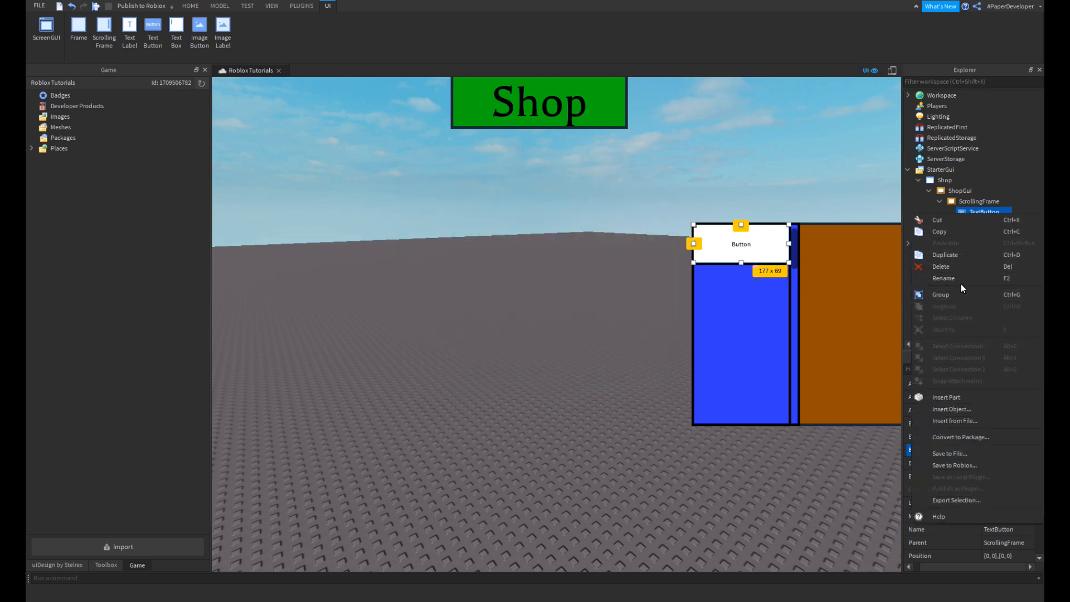
left_click(962, 278)
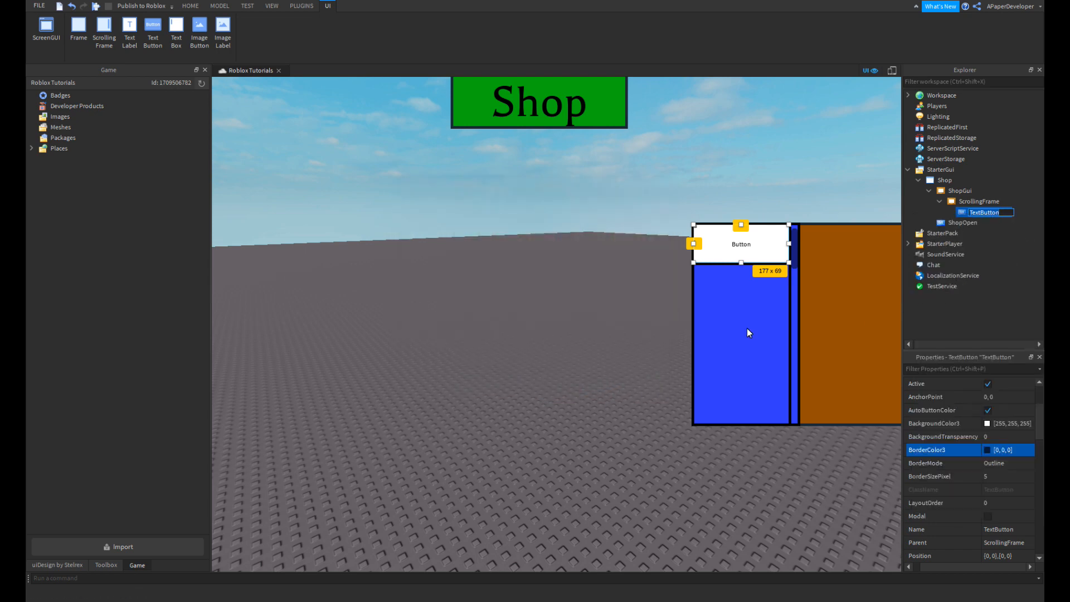
left_click(106, 565)
left_click(142, 111)
type("sword")
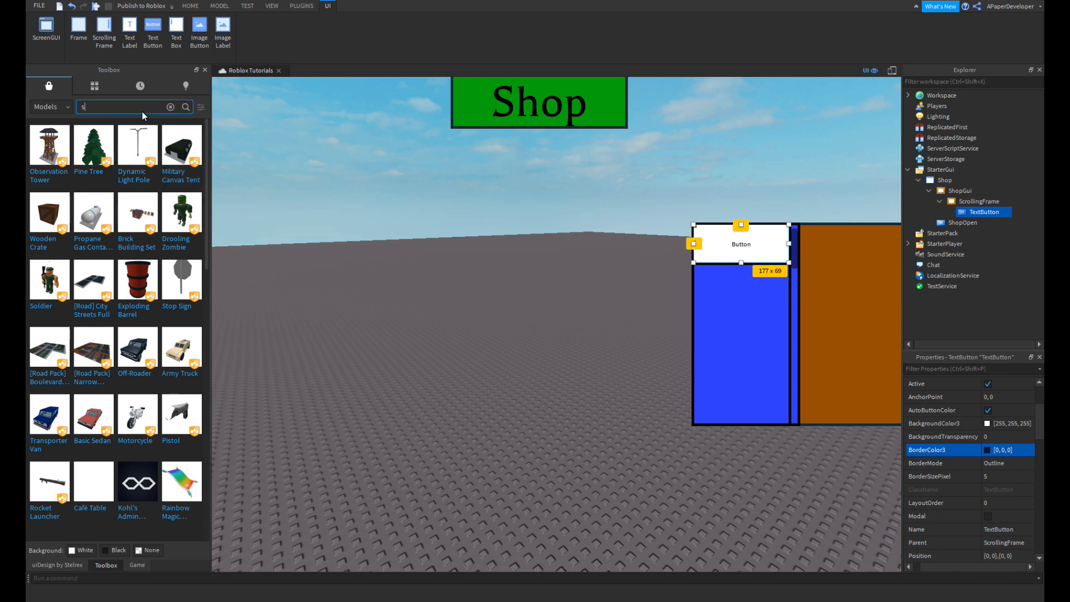
key("Return")
left_click(251, 175)
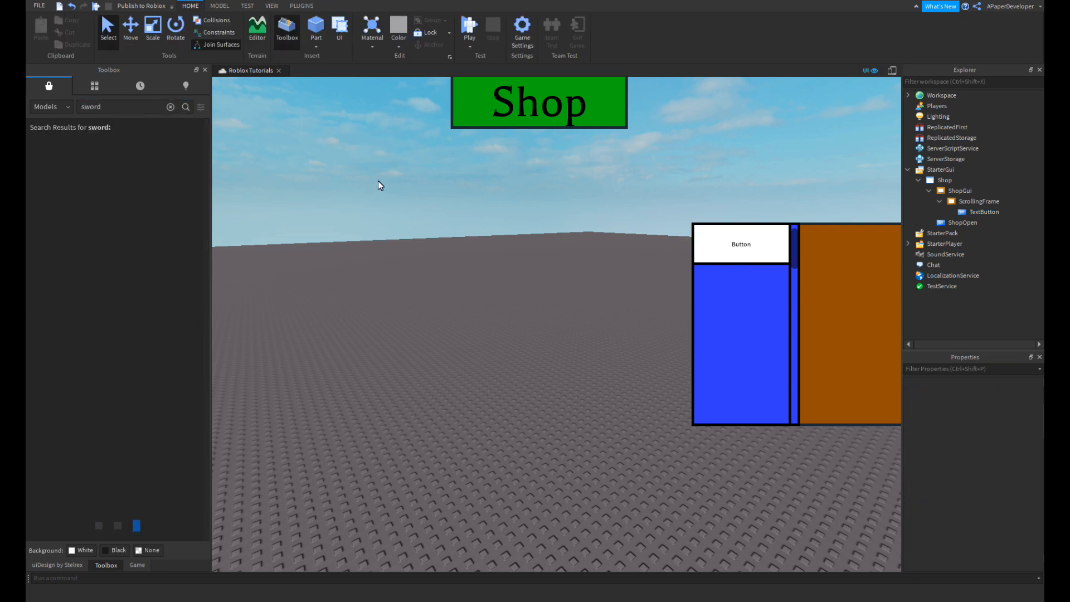
- Rename the TextButton inside the ScrollingFrame to Sword and set its displayed text to Sword
double_click(965, 214)
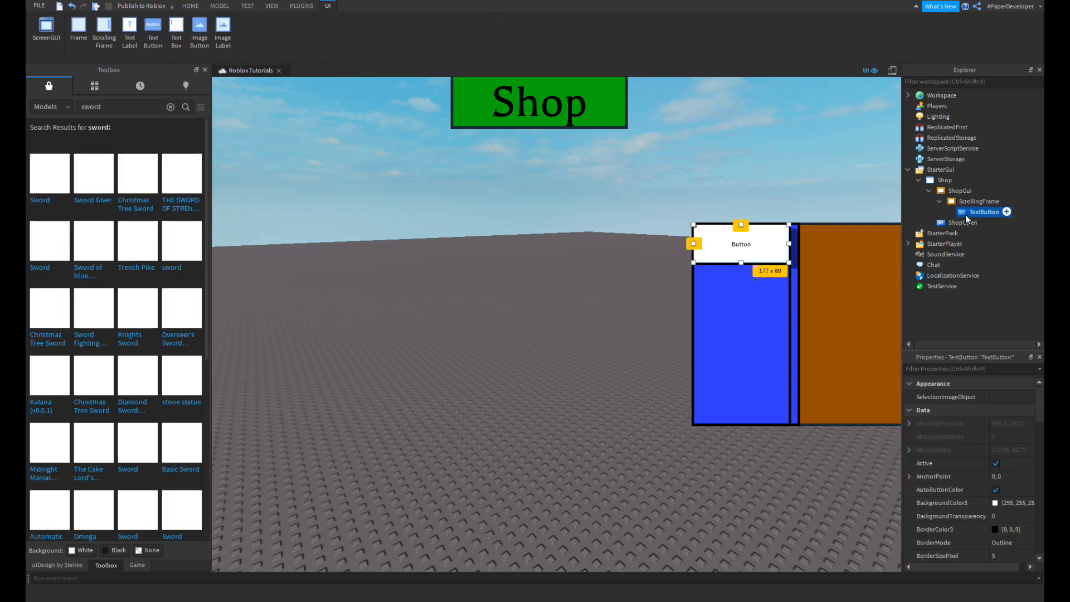
type("Sword")
key("Return")
scroll(1028, 453, "down", 3)
scroll(1029, 457, "down", 8)
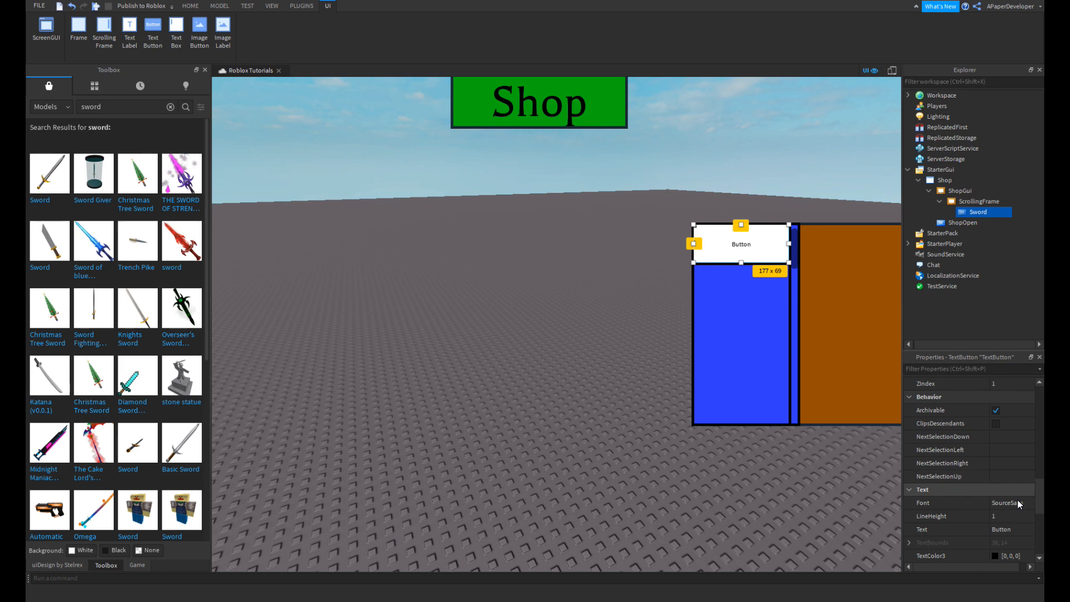
left_click(1014, 535)
type("sword")
key("Return")
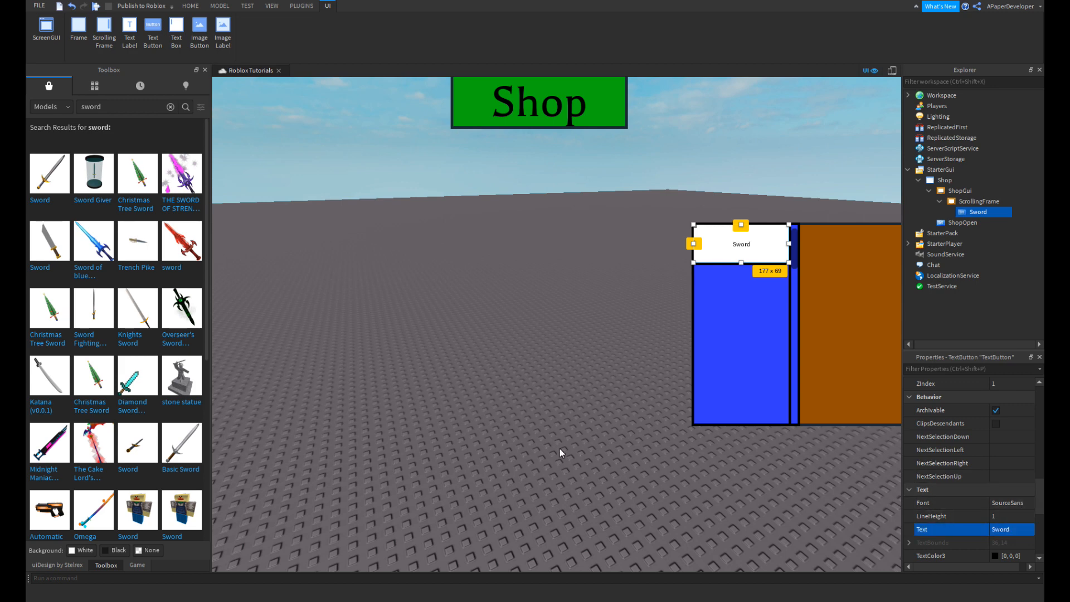
- Add two IntValue objects and one StringValue object inside the Sword button
left_click(994, 210)
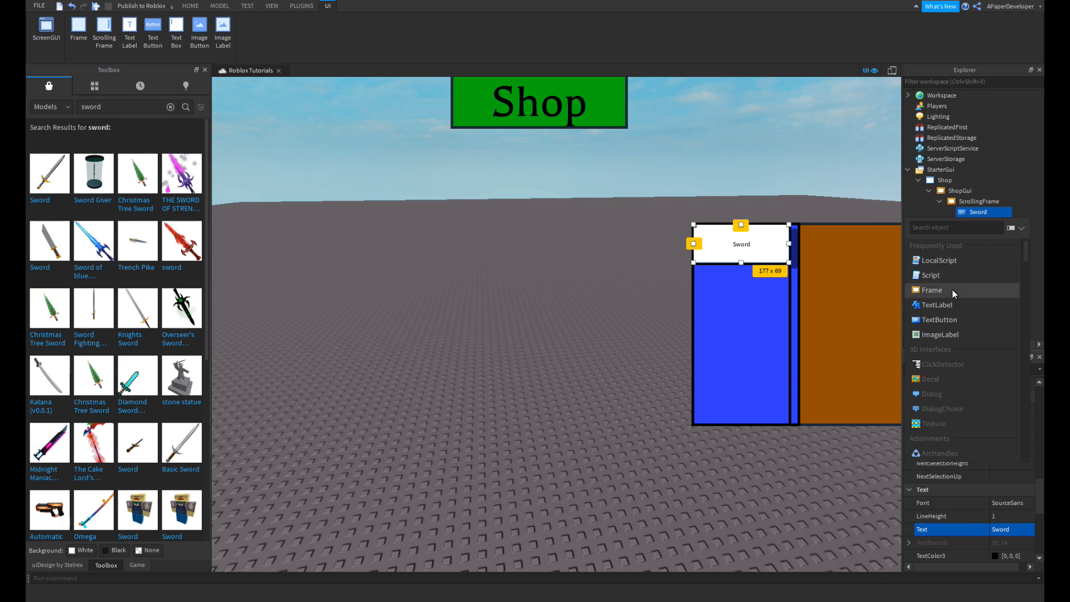
type("int")
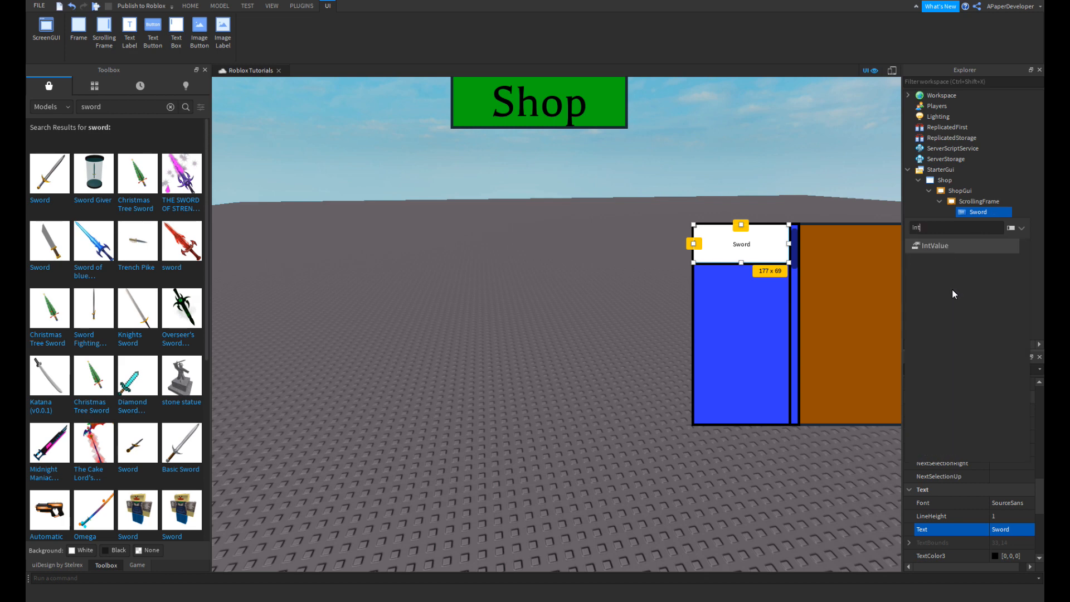
key("Return")
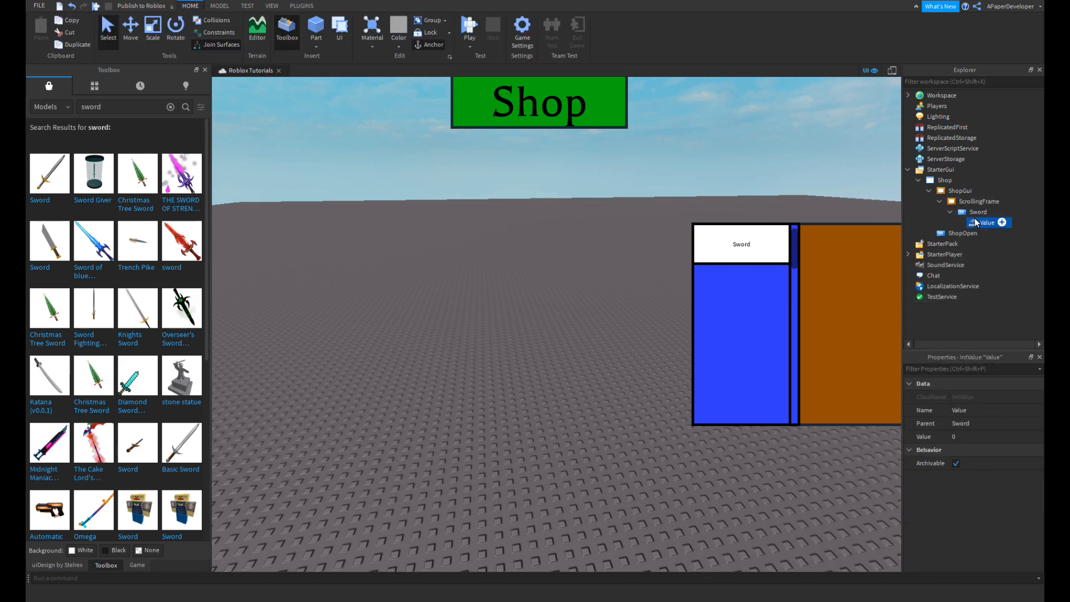
left_click(989, 213)
left_click(994, 211)
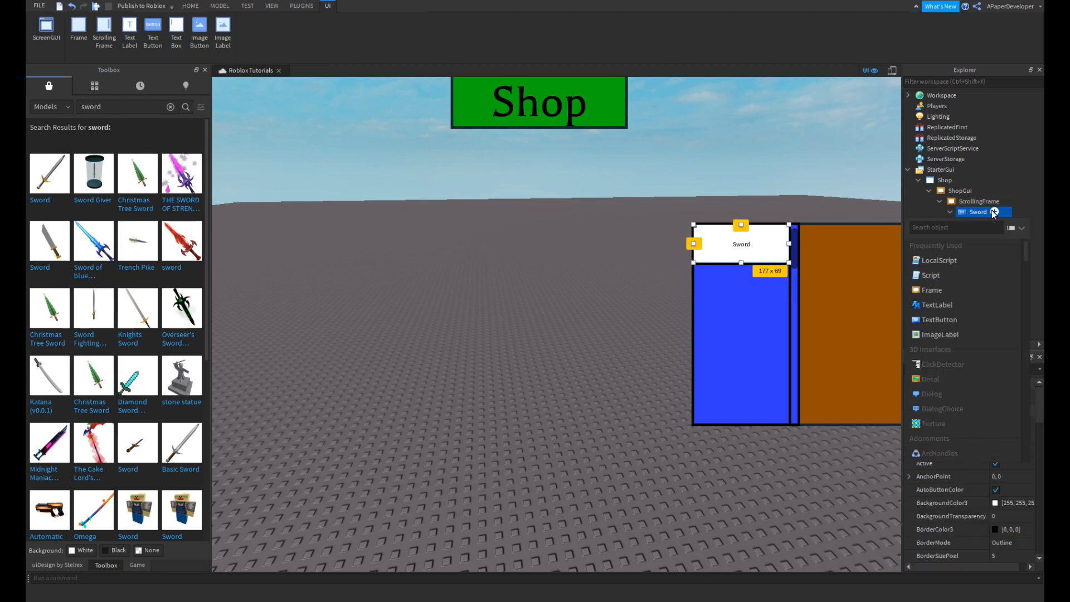
type("string")
key("Return")
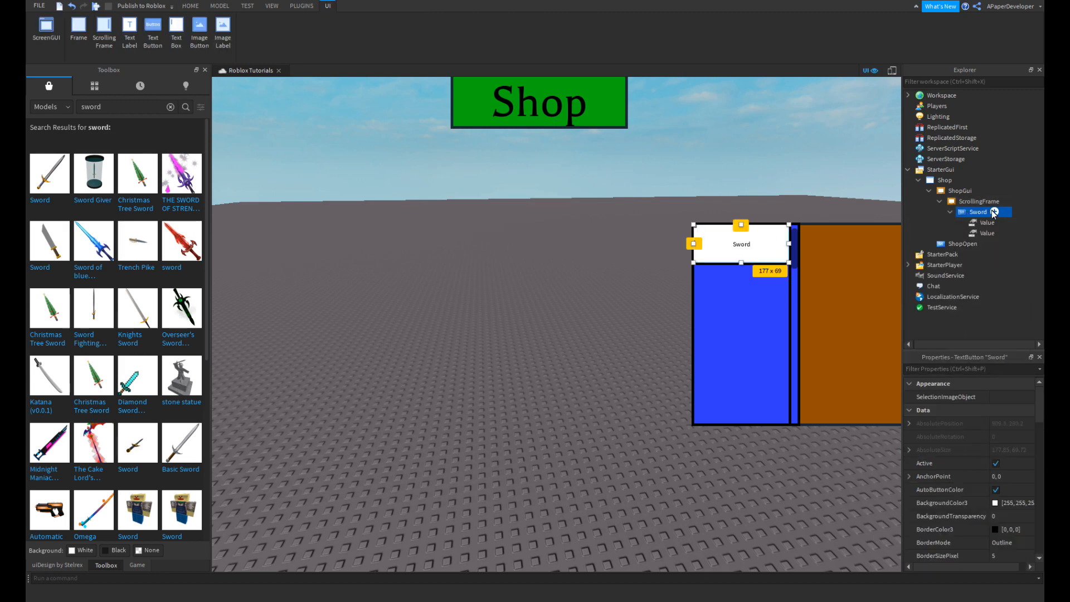
left_click(995, 211)
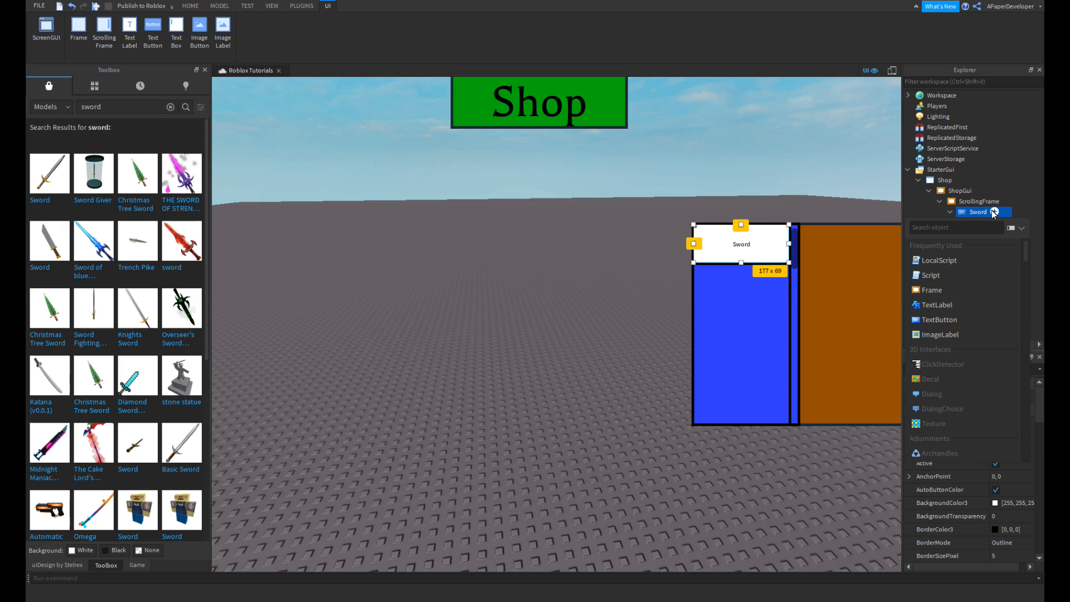
left_click(993, 210)
- Rename the first IntValue under Sword to ID and set its value to 1
right_click(983, 220)
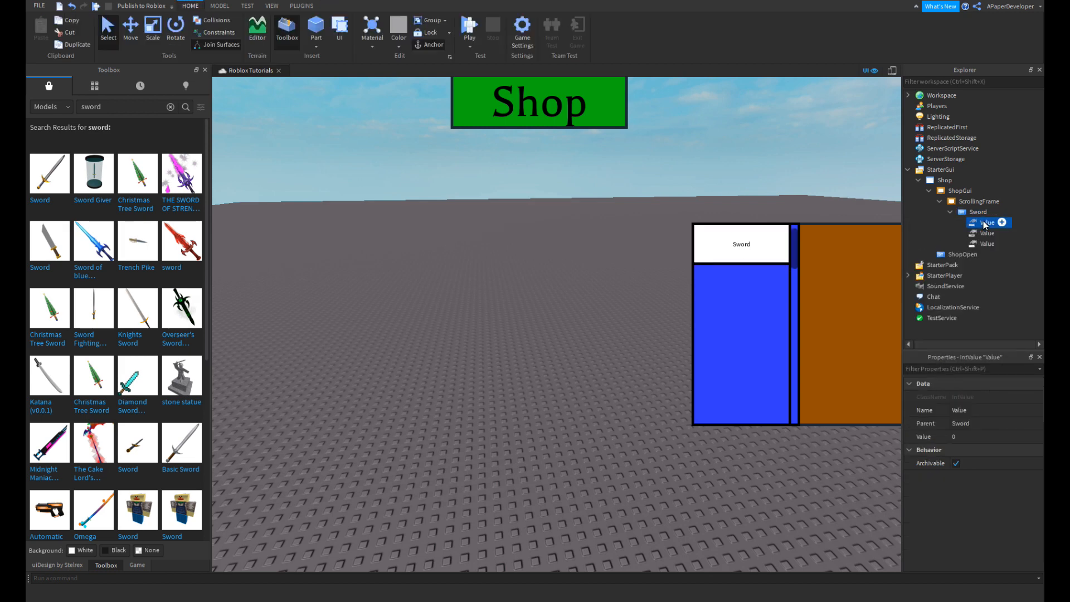
left_click(959, 286)
type("ID")
left_click(971, 440)
type("1")
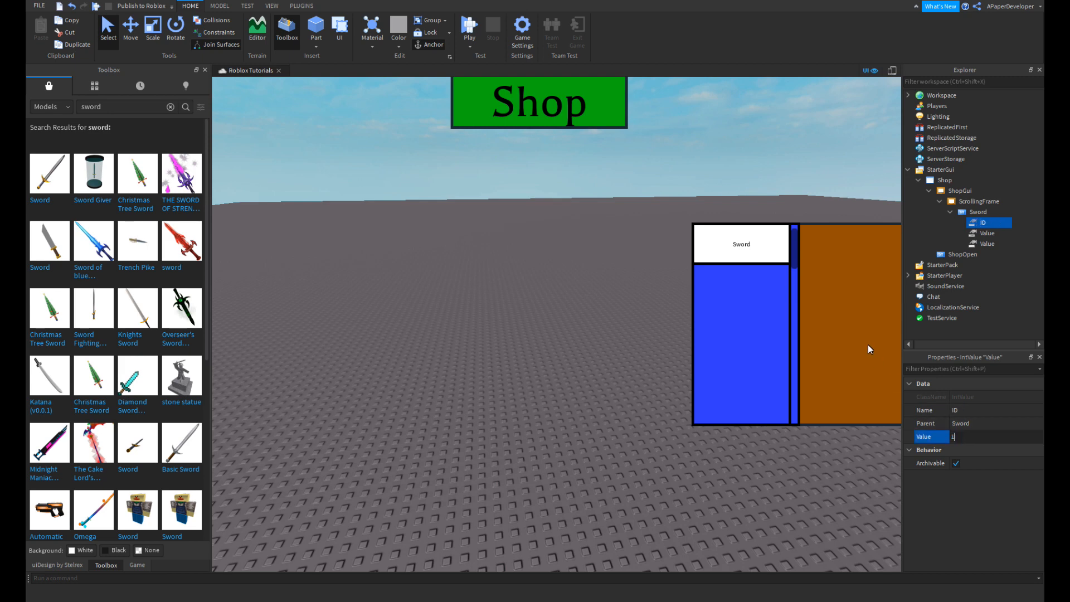
- Rename the second IntValue under the Sword button to ItemName
scroll(671, 266, "up", 1)
left_click(986, 234)
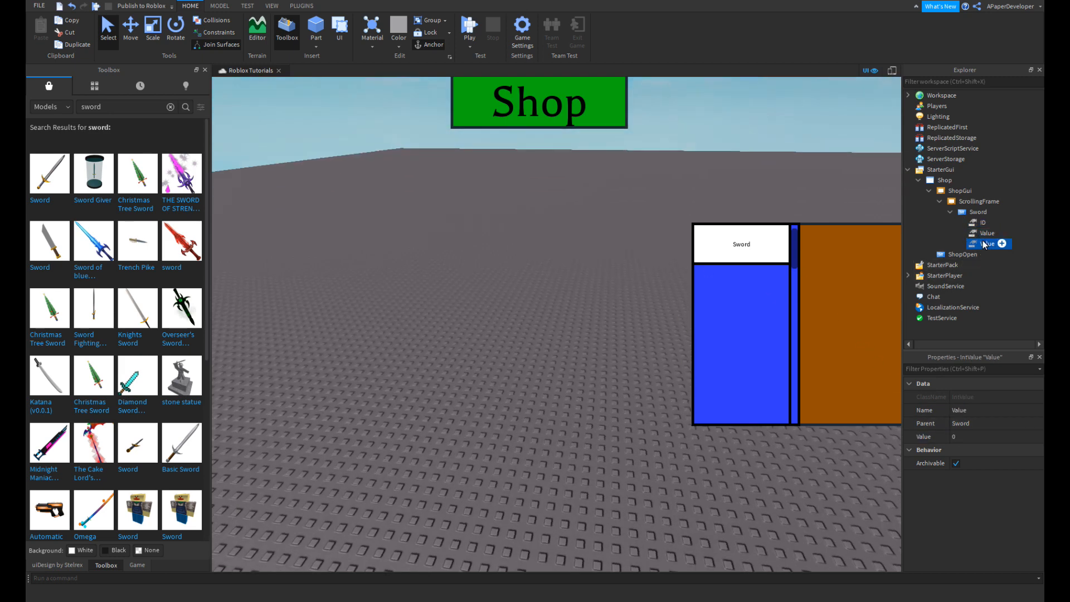
right_click(986, 243)
left_click(987, 304)
type("ItemName")
key("Return")
- Set the StringValue under Sword to 100 and rename it to Cost
scroll(725, 228, "up", 2)
left_click(960, 235)
left_click(968, 430)
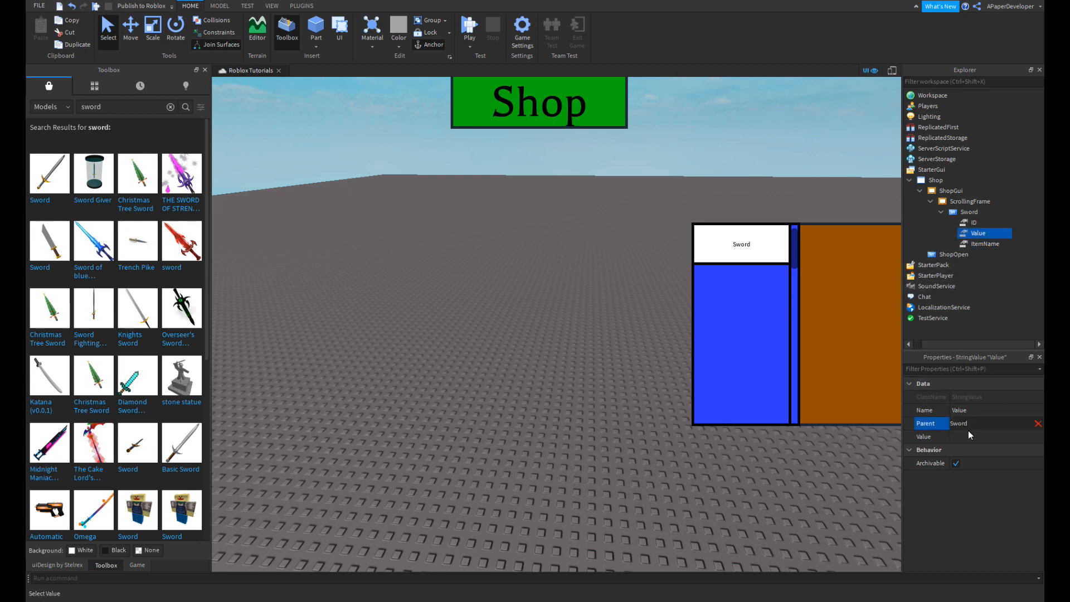
left_click(962, 435)
type("100")
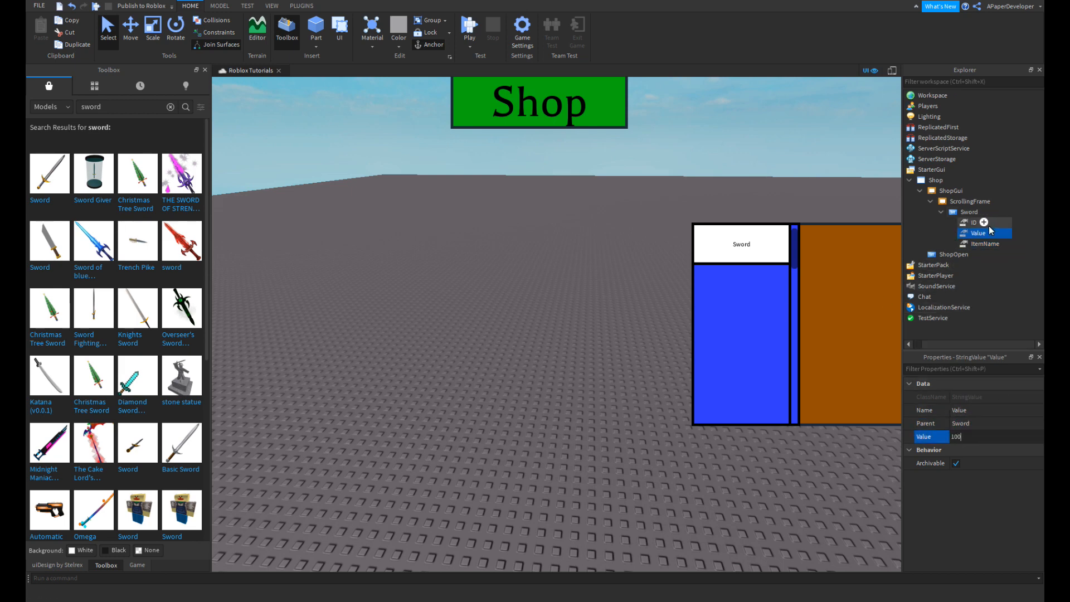
key("Return")
right_click(961, 235)
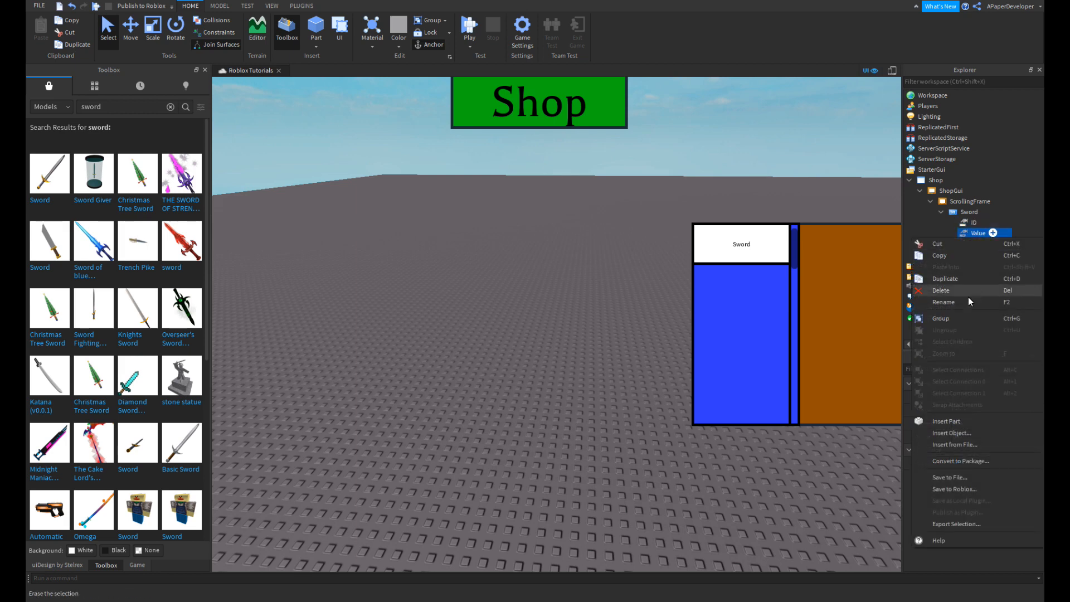
left_click(964, 302)
type("Cost")
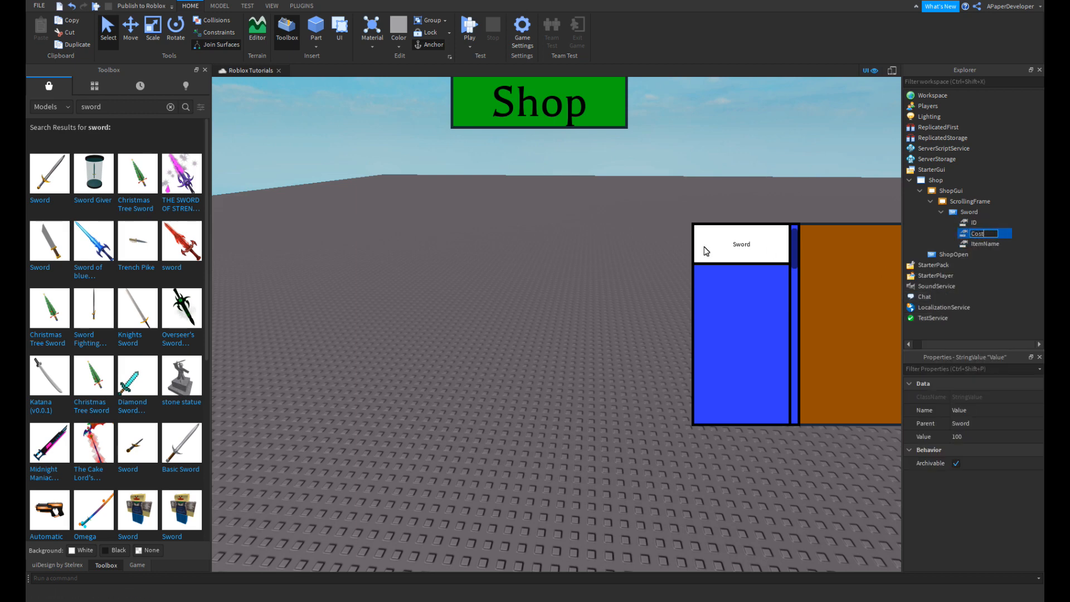
- Search the Toolbox models for "currency script" and insert the first Currency Script result
left_click(170, 106)
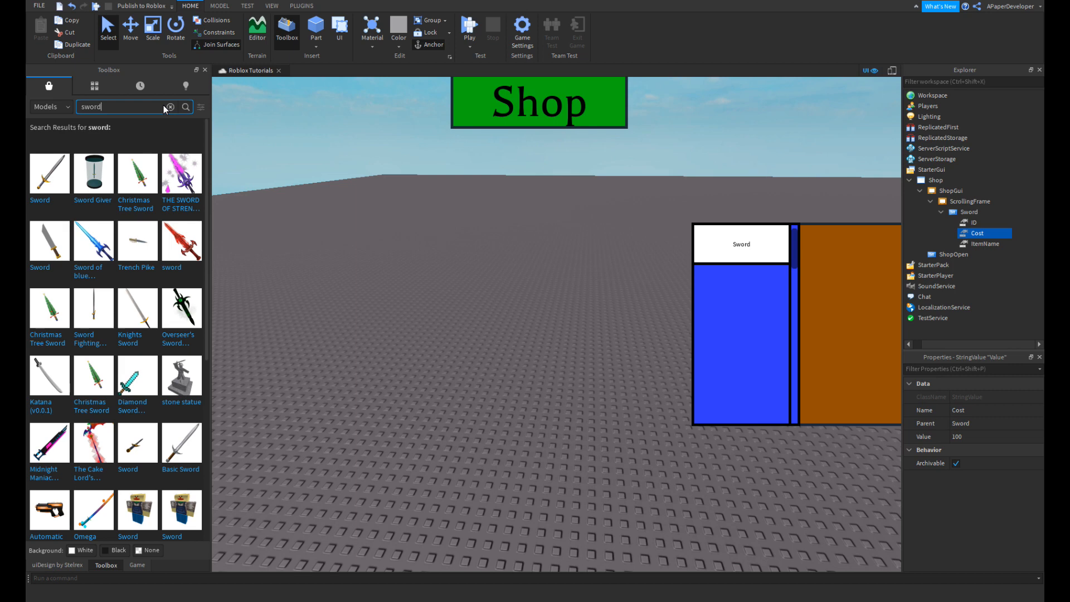
type("currency script")
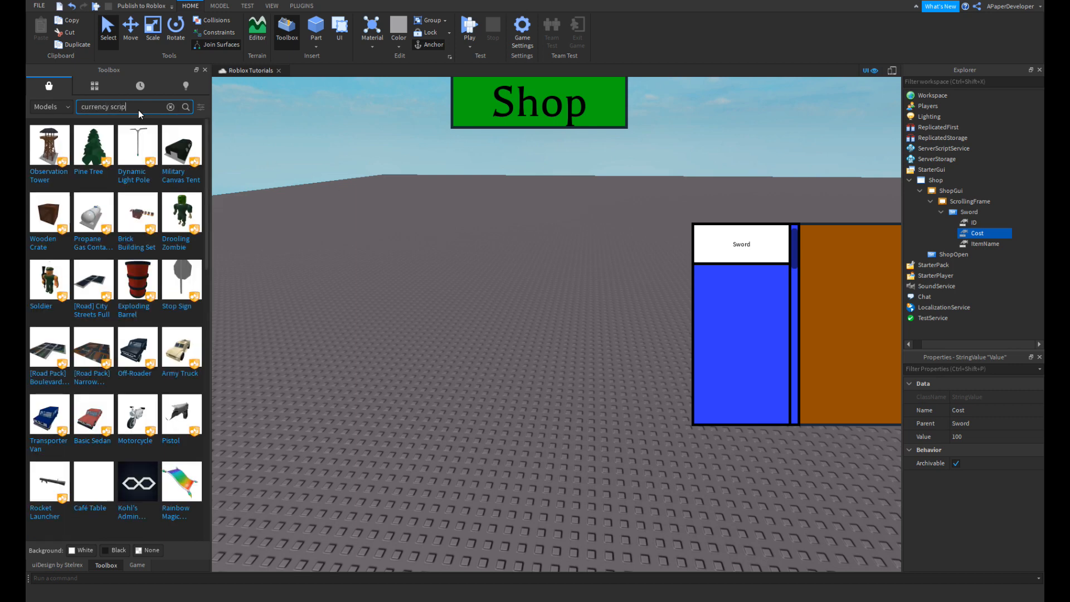
key("Return")
left_click(369, 232)
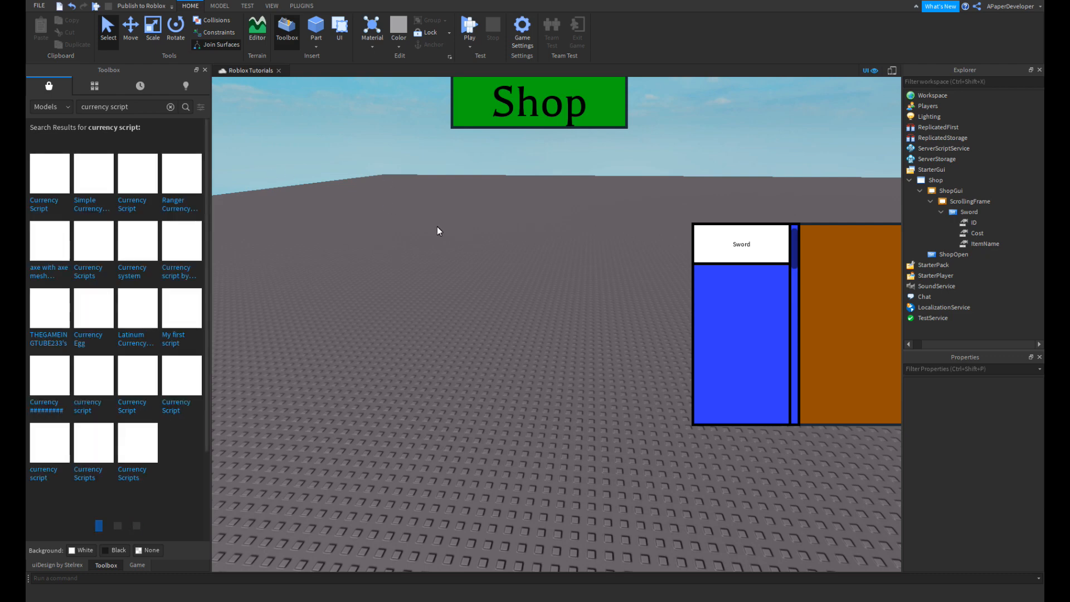
left_click(62, 195)
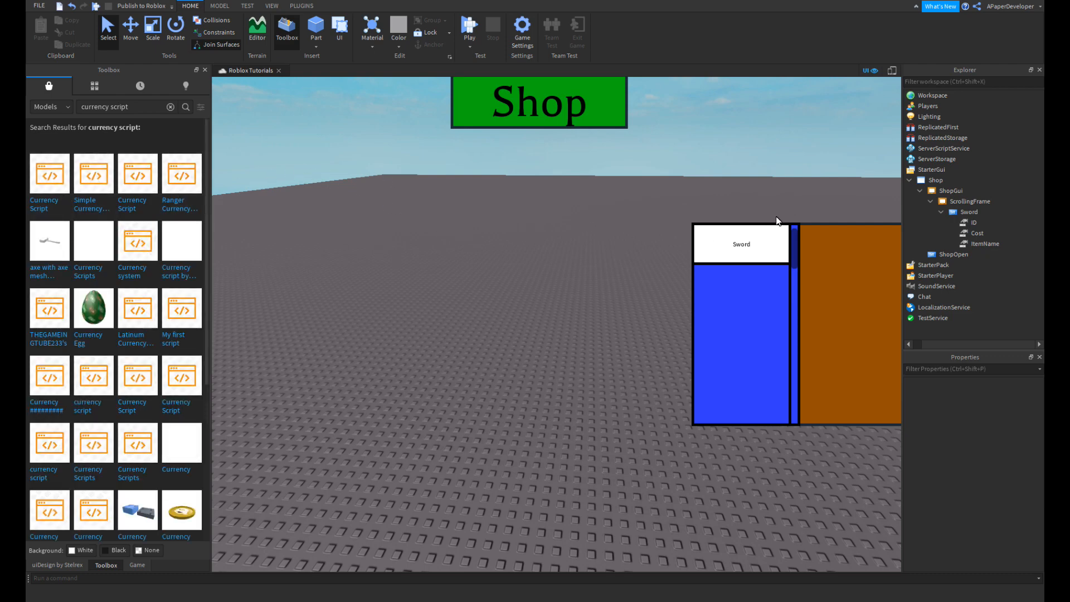
- Review the code of CurrencyScript, close it, and move the script from Workspace into ServerScriptService
double_click(972, 127)
key("F2")
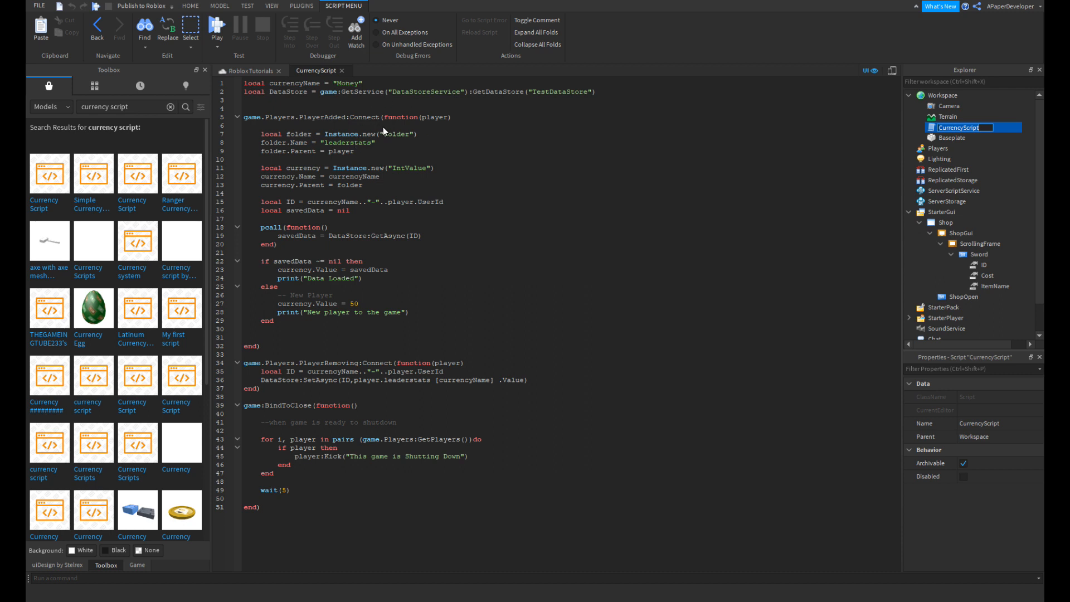
left_click(342, 71)
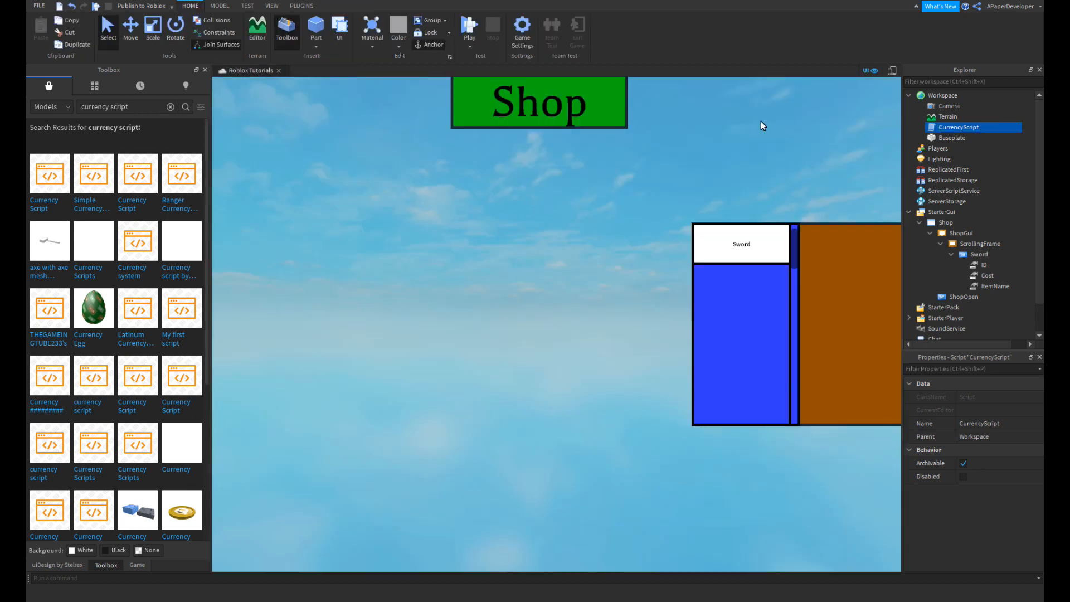
left_click_drag(961, 186, 960, 190)
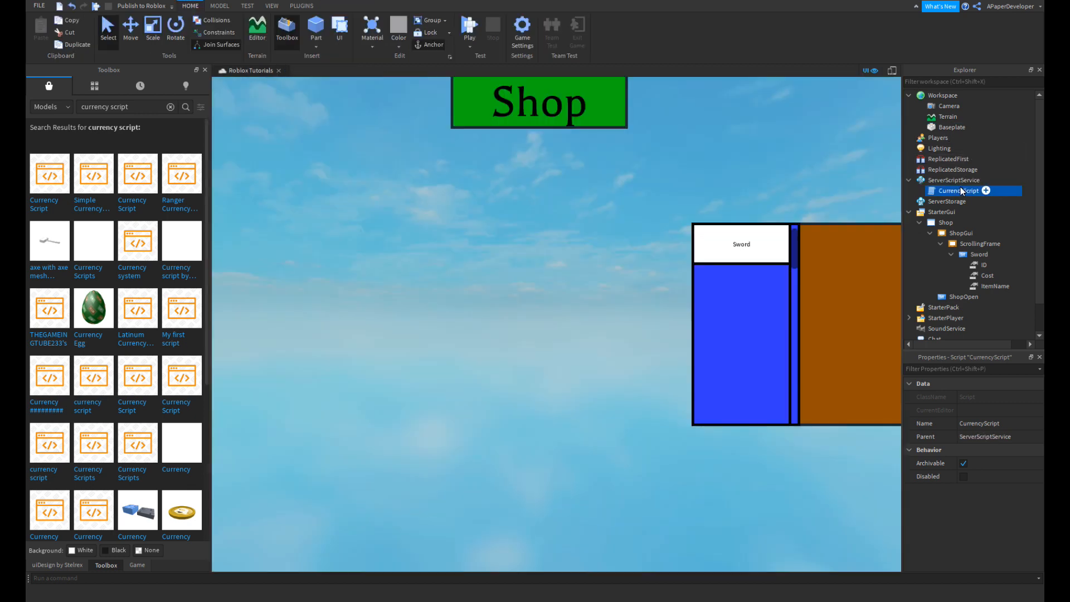
- In CurrencyScript, set the starting currency.Value for new players to 100 and close the script
double_click(959, 190)
double_click(350, 83)
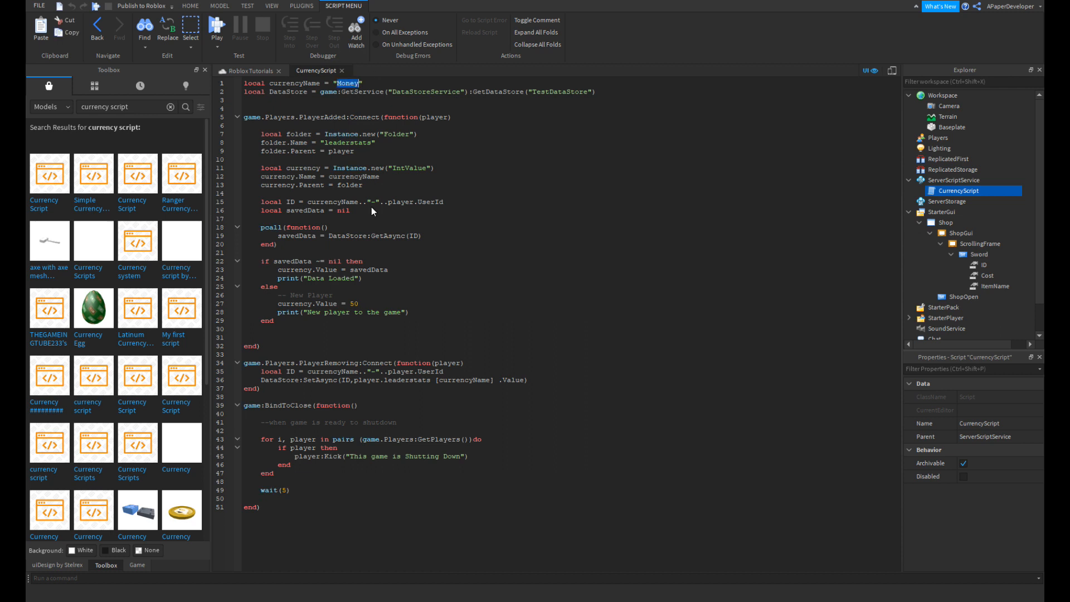
left_click(387, 305)
key("BackSpace")
key("BackSpace")
type("100")
left_click(342, 71)
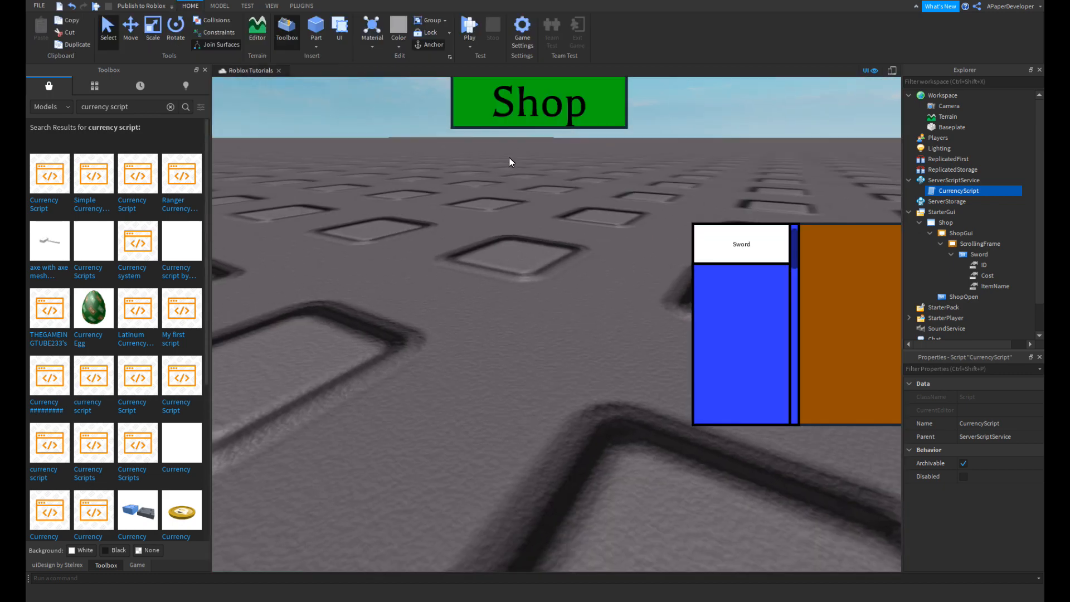
- Enable scaled text on the Sword button and set its font to Fantasy
left_click(518, 215)
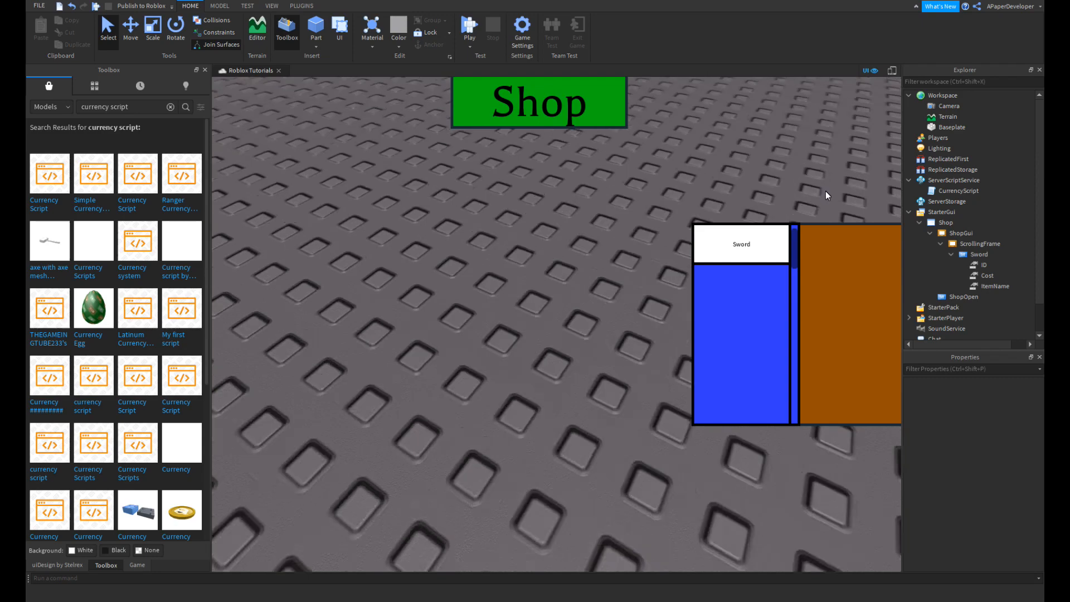
left_click(979, 254)
scroll(983, 485, "down", 10)
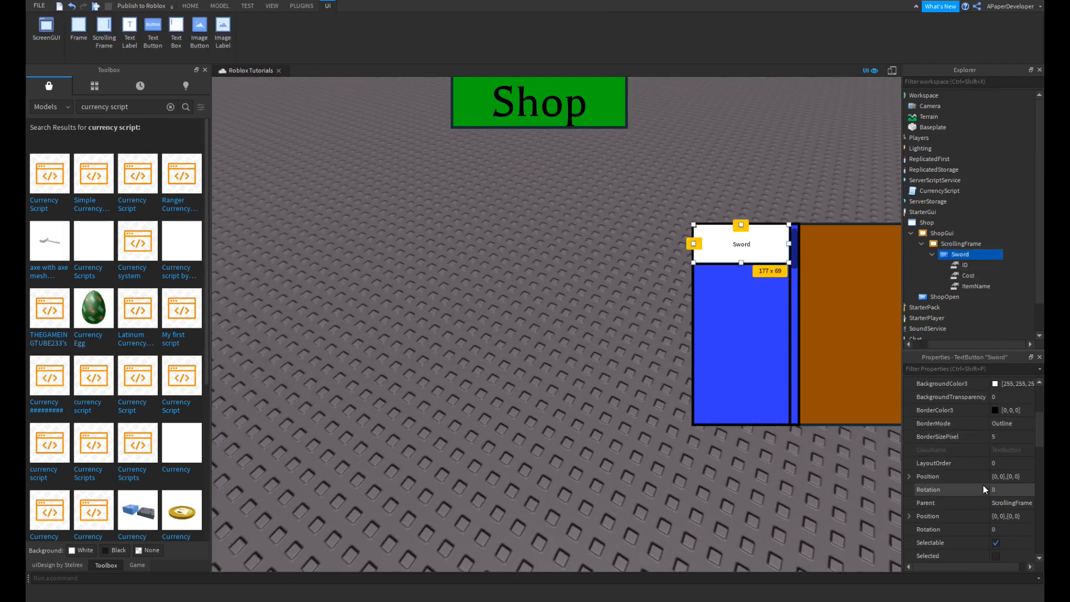
scroll(1003, 496, "down", 3)
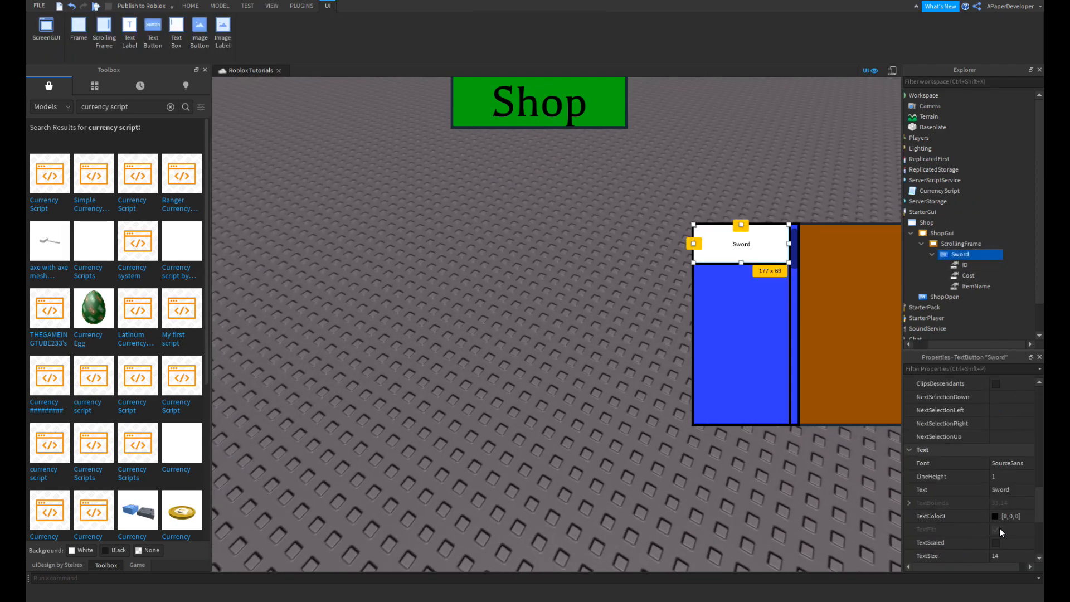
left_click(995, 543)
left_click(1007, 463)
left_click(1007, 469)
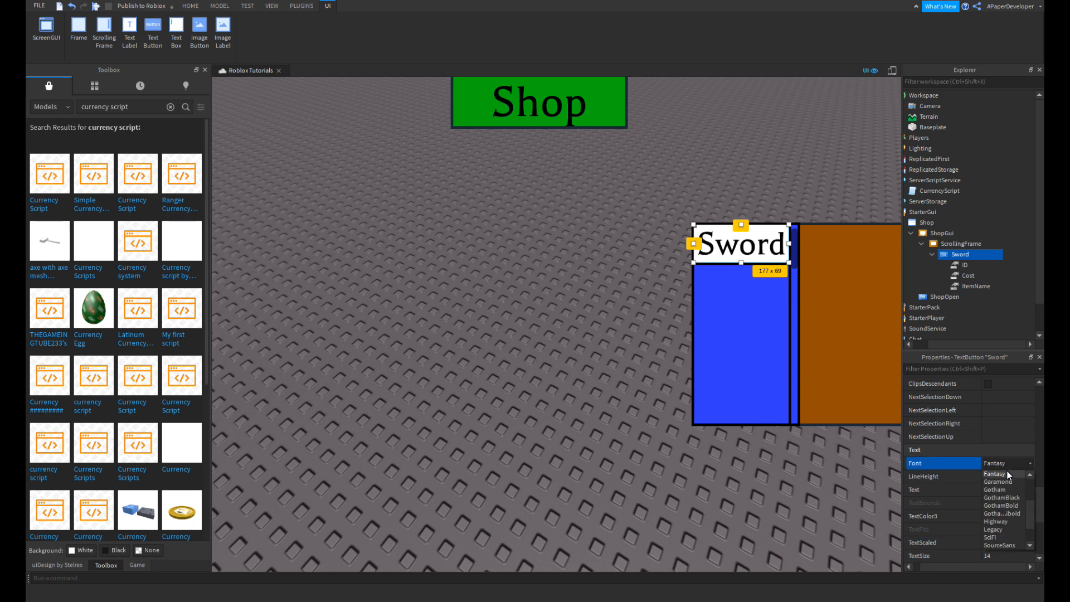
left_click(526, 413)
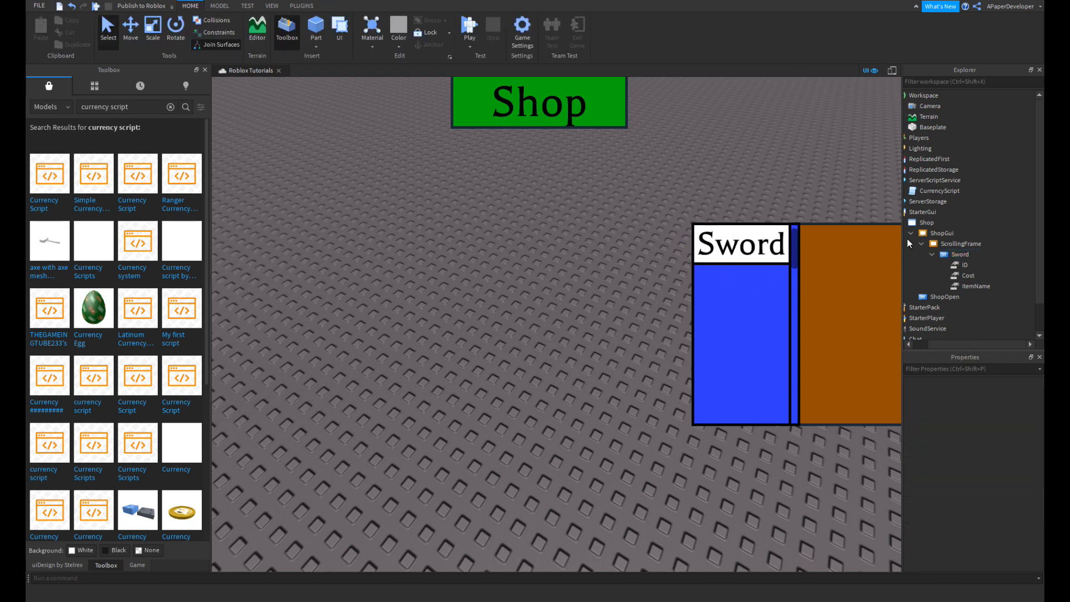
- Collapse the ScrollingFrame and insert a TextButton directly under ShopGui
left_click(965, 254)
left_click(960, 233)
left_click(939, 243)
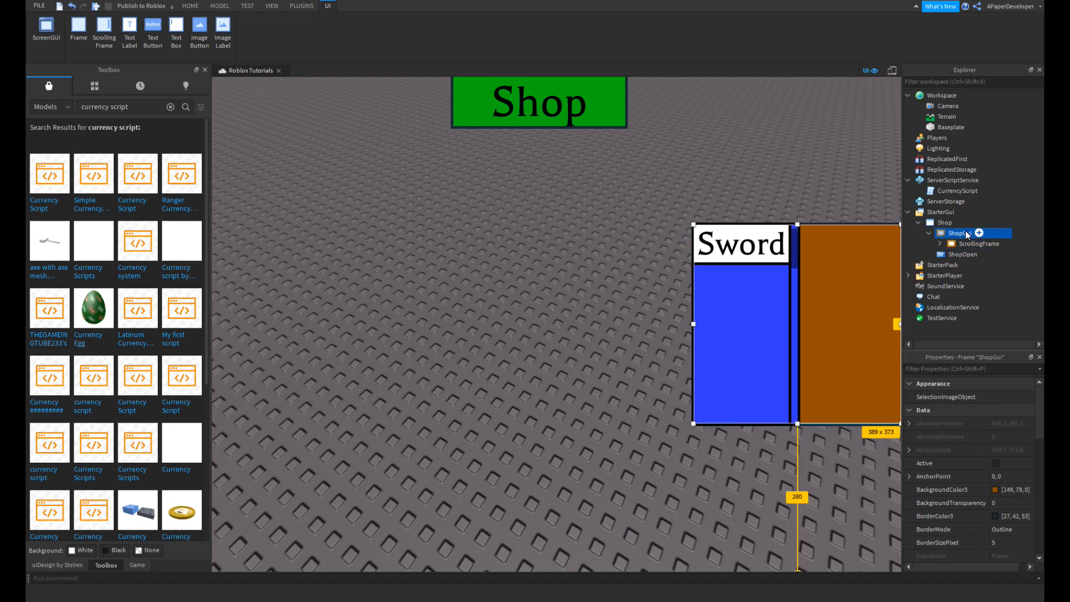
right_click_drag(772, 296, 643, 275)
left_click(979, 233)
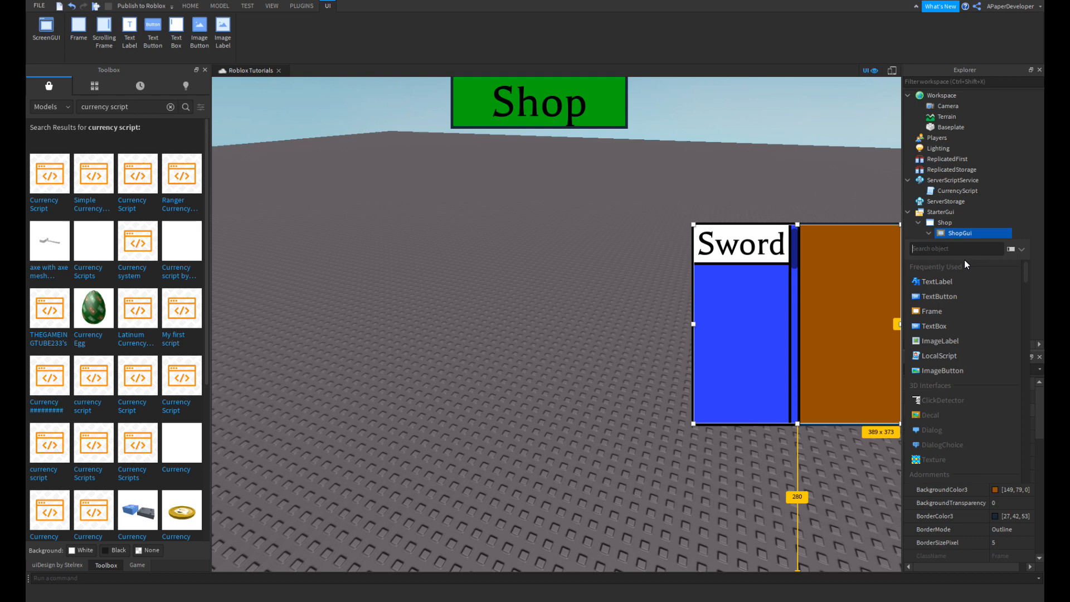
left_click(953, 292)
left_click(959, 253)
- Try X size scales of 0.2, 0.5 and 0.25 on the new TextButton
scroll(999, 463, "down", 5)
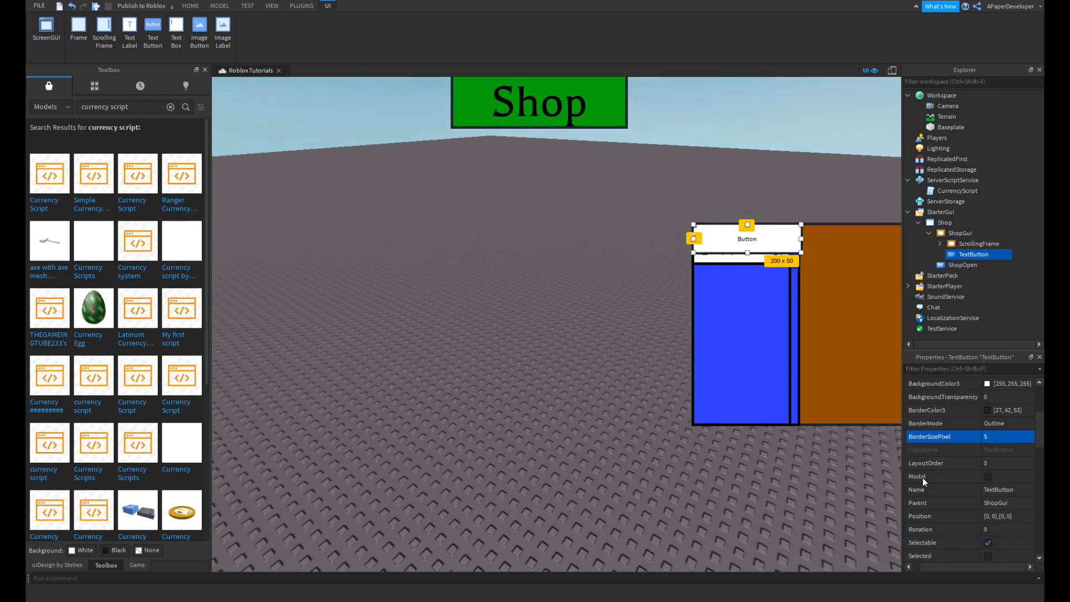
scroll(922, 480, "down", 3)
left_click(995, 477)
type("0.2")
key("Return")
left_click(996, 477)
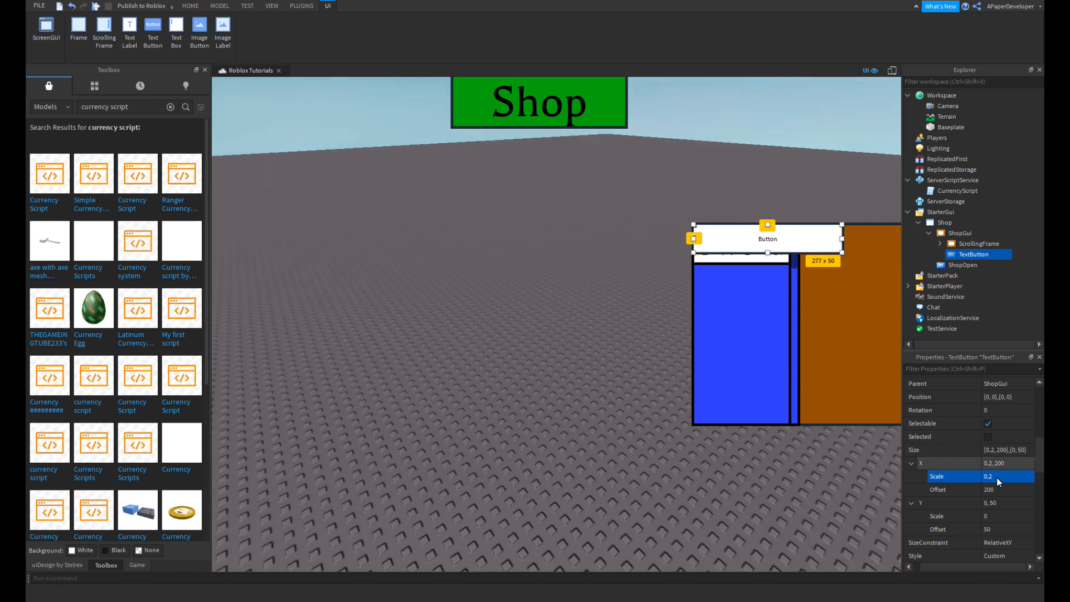
type("0.5")
key("Return")
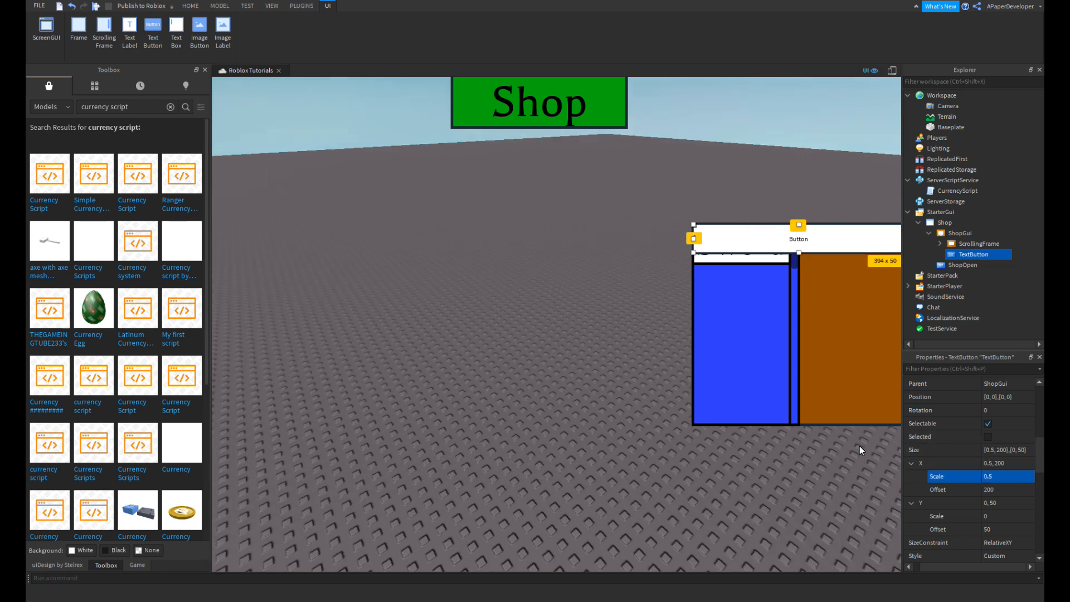
left_click(1002, 477)
type("0.25")
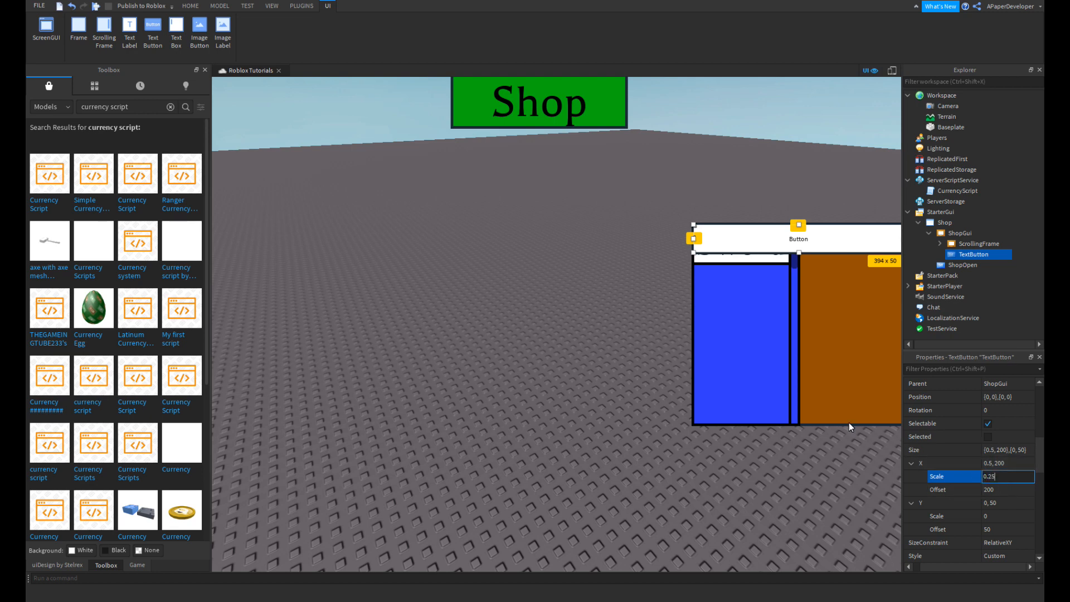
key("Return")
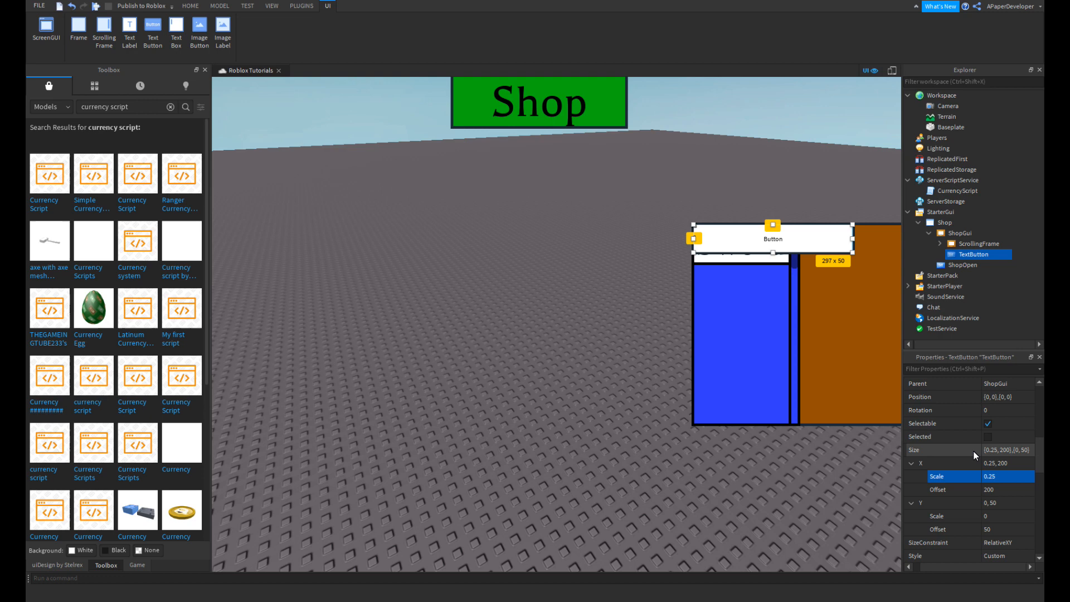
- Set the TextButton's X size to offset 0 and scale 0.5
left_click(999, 490)
type("0")
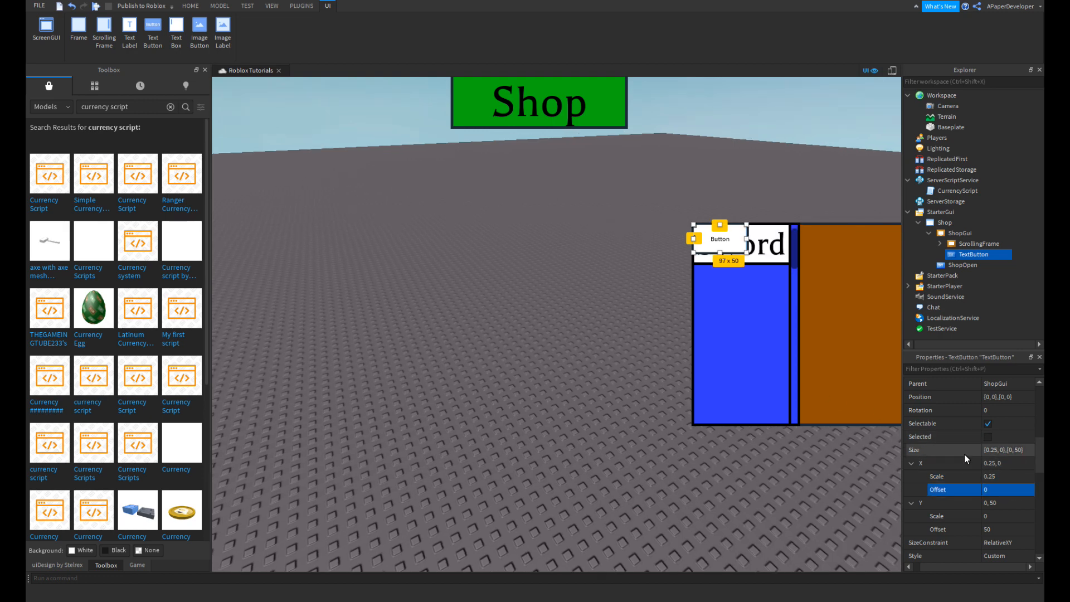
left_click(1003, 476)
type("0.5")
key("Return")
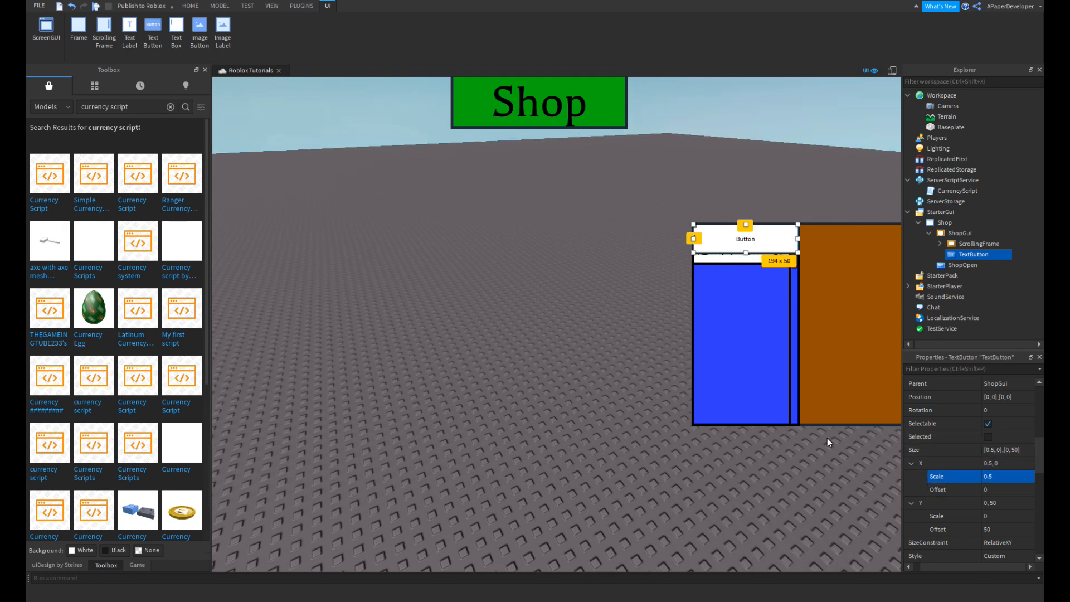
- Set the TextButton's Y size to offset 0 and scale 0.2
left_click(995, 517)
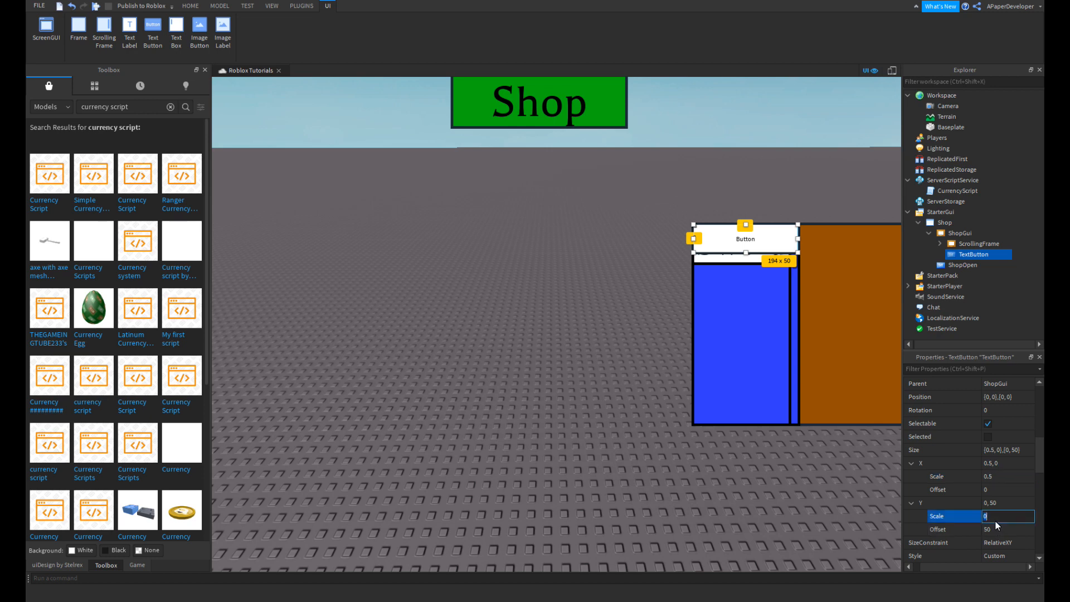
left_click(989, 530)
type("0")
left_click(985, 520)
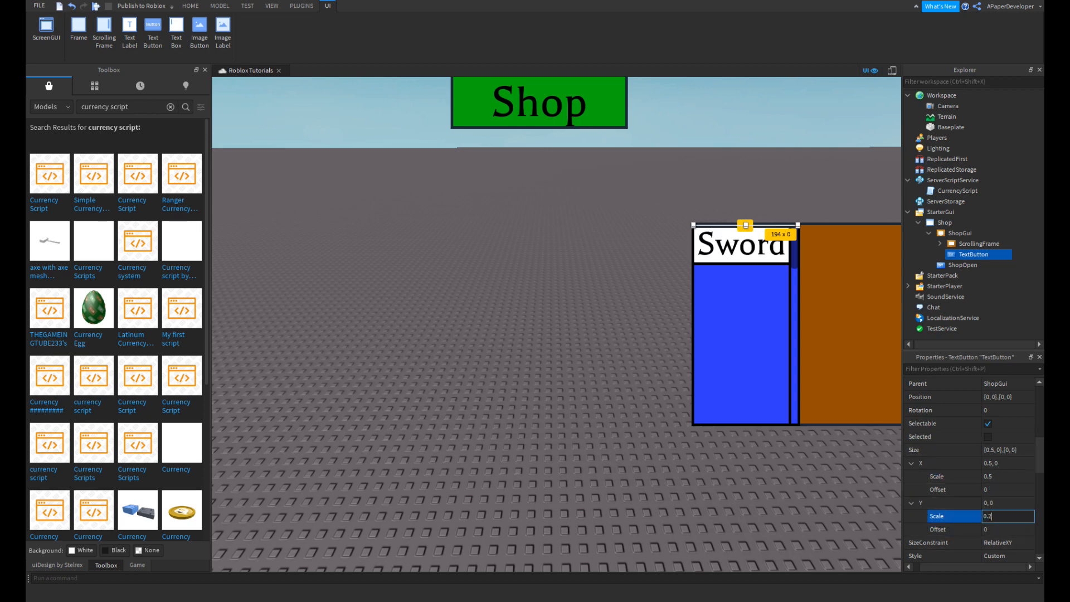
type(".2")
key("Return")
- Try a Y position scale of 0.5 on the TextButton and undo it
scroll(706, 489, "up", 2)
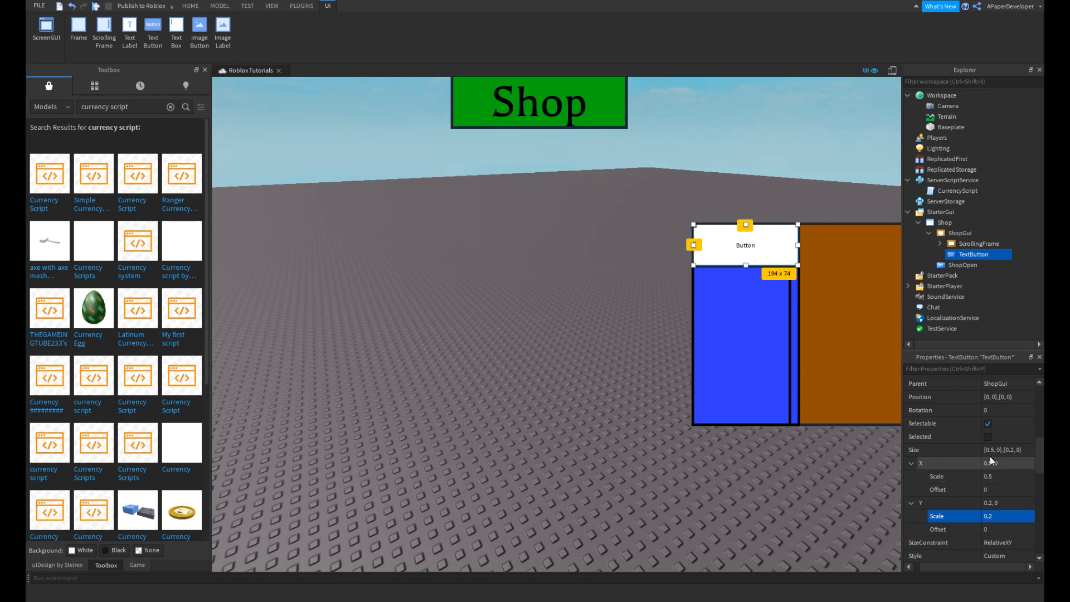
scroll(981, 406, "up", 2)
left_click(912, 477)
left_click(919, 477)
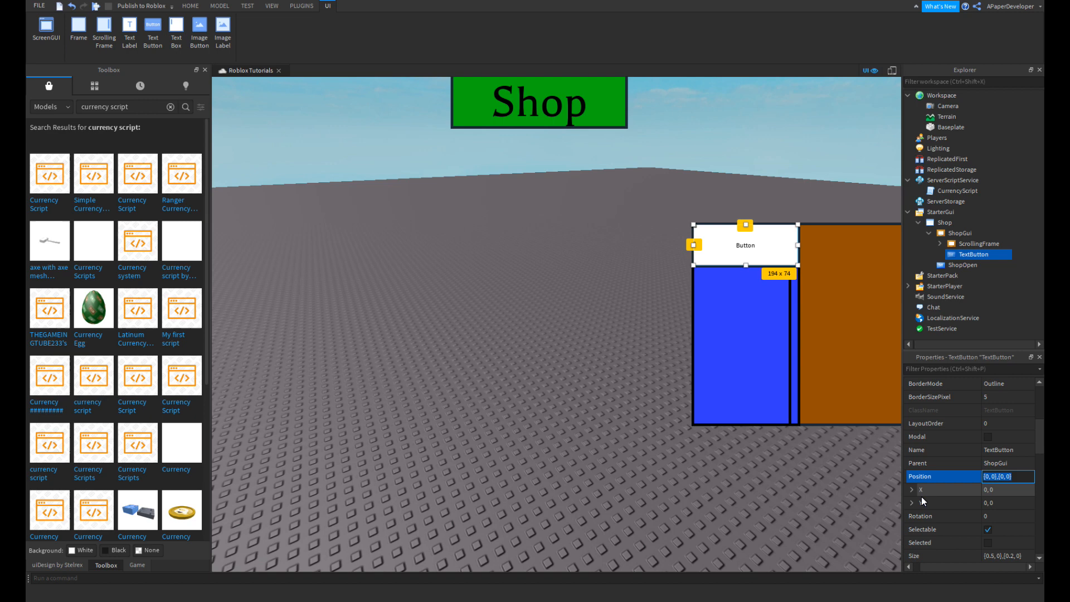
left_click(956, 504)
left_click(995, 517)
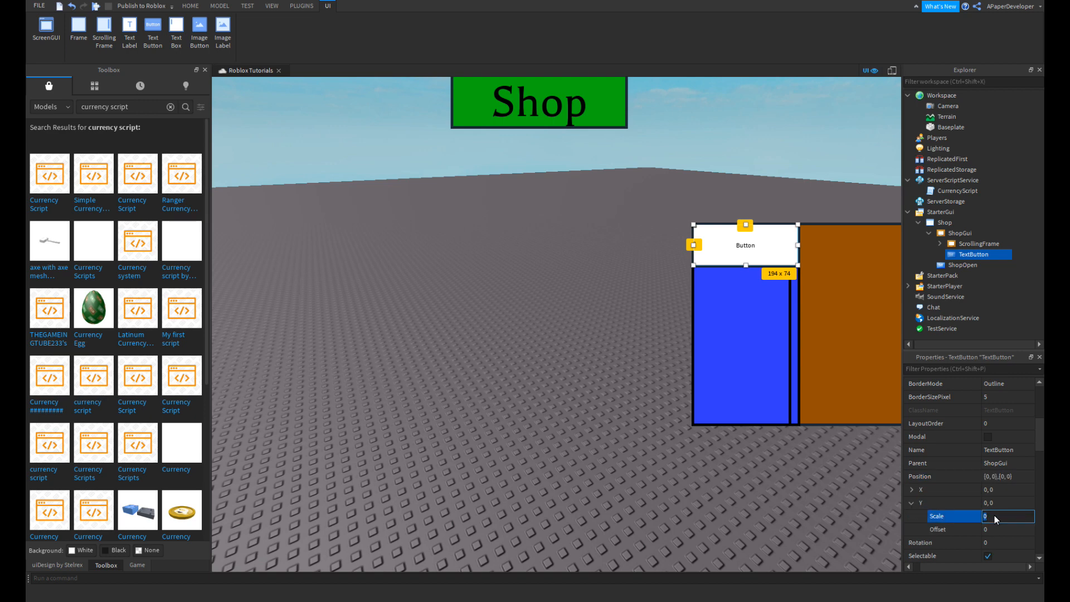
scroll(840, 392, "up", 2)
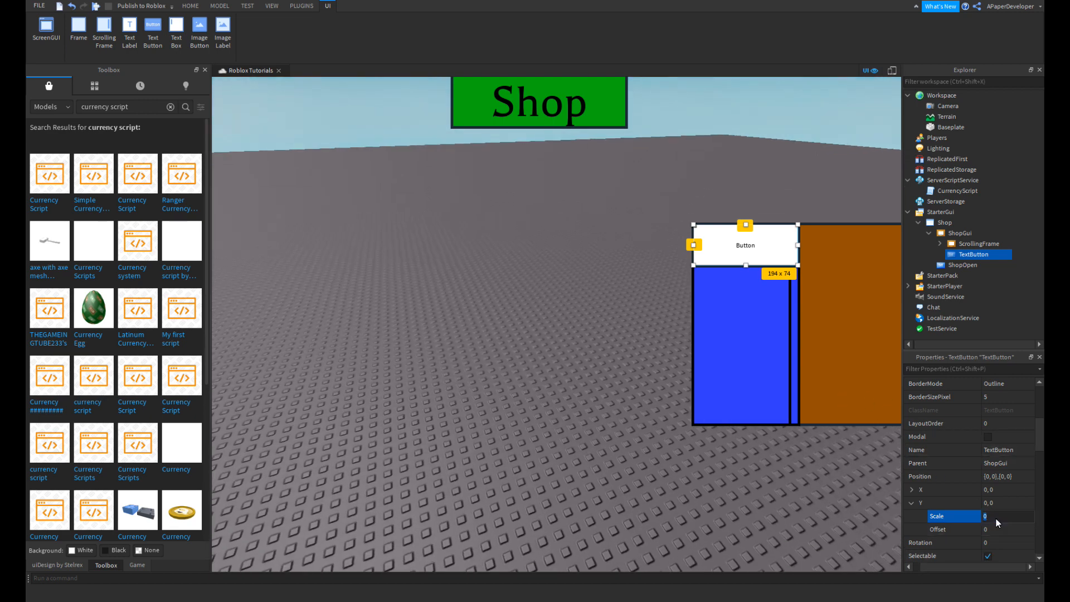
type("0.")
key("Return")
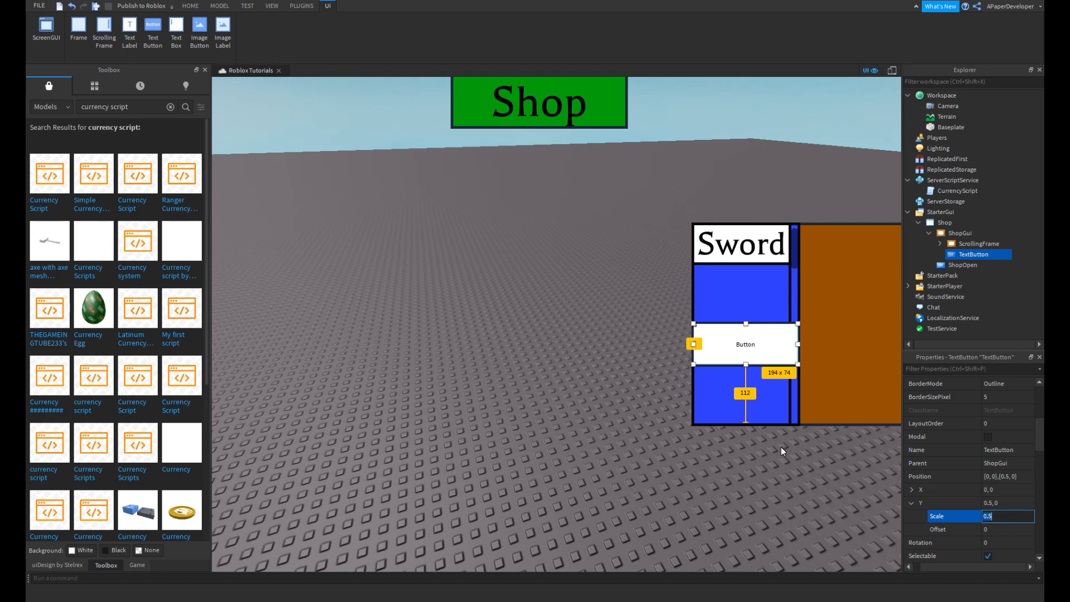
key("ctrl+z")
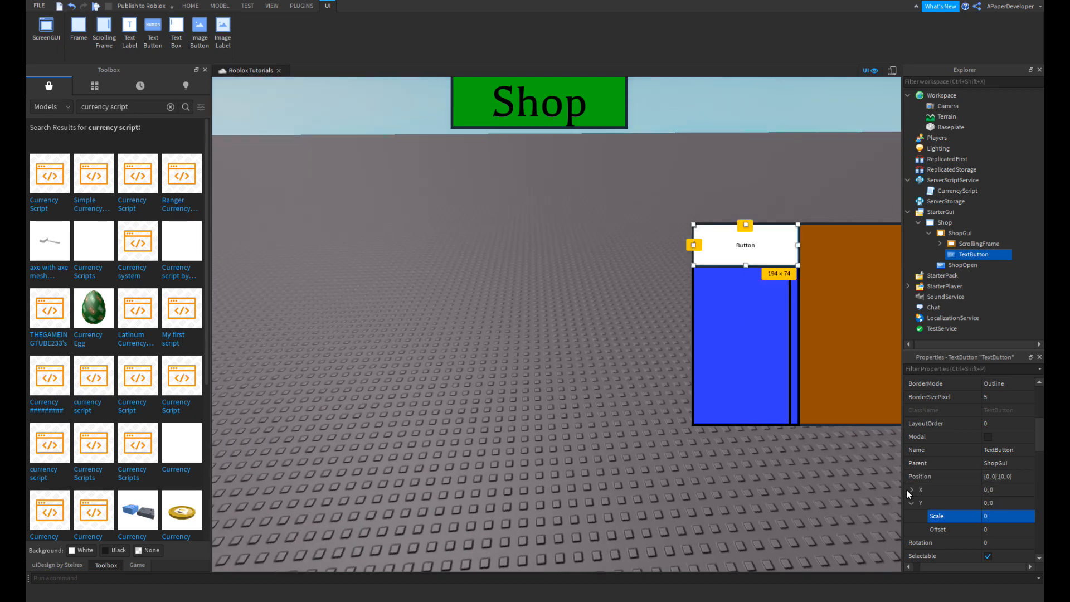
- Set the TextButton's X position scale to 0.5
left_click(911, 489)
left_click(1005, 503)
type("0.5")
key("Return")
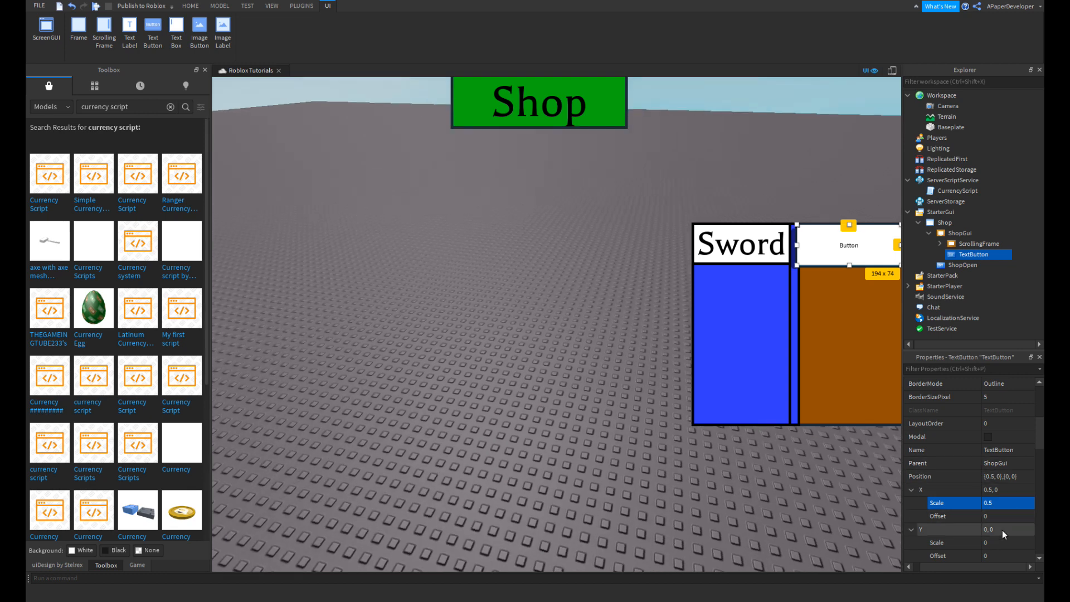
- Set the TextButton's X size offset to -5
scroll(1002, 530, "down", 1)
scroll(997, 530, "down", 4)
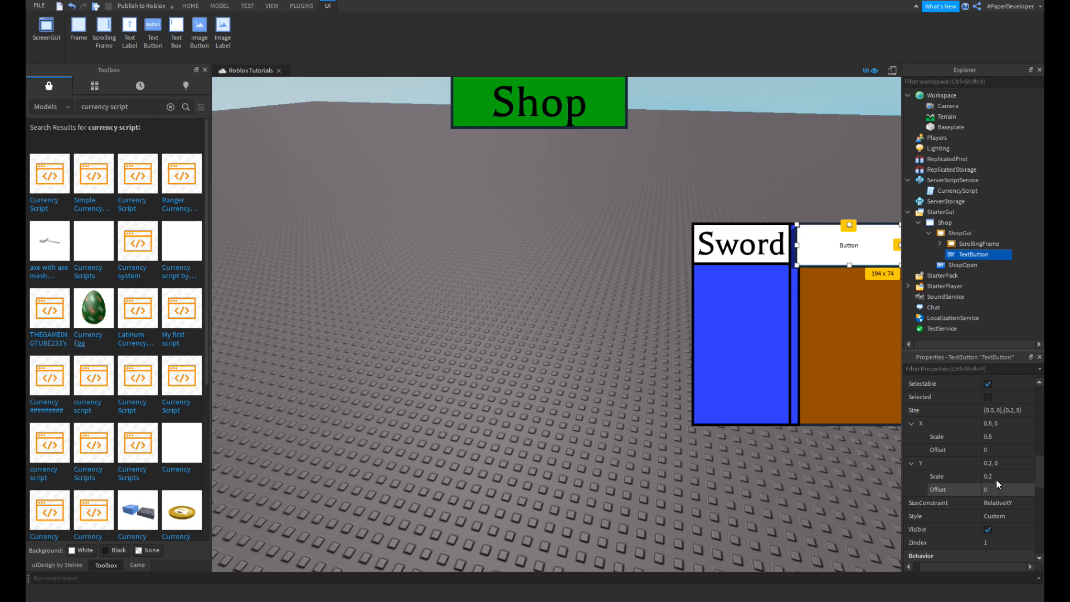
left_click(995, 452)
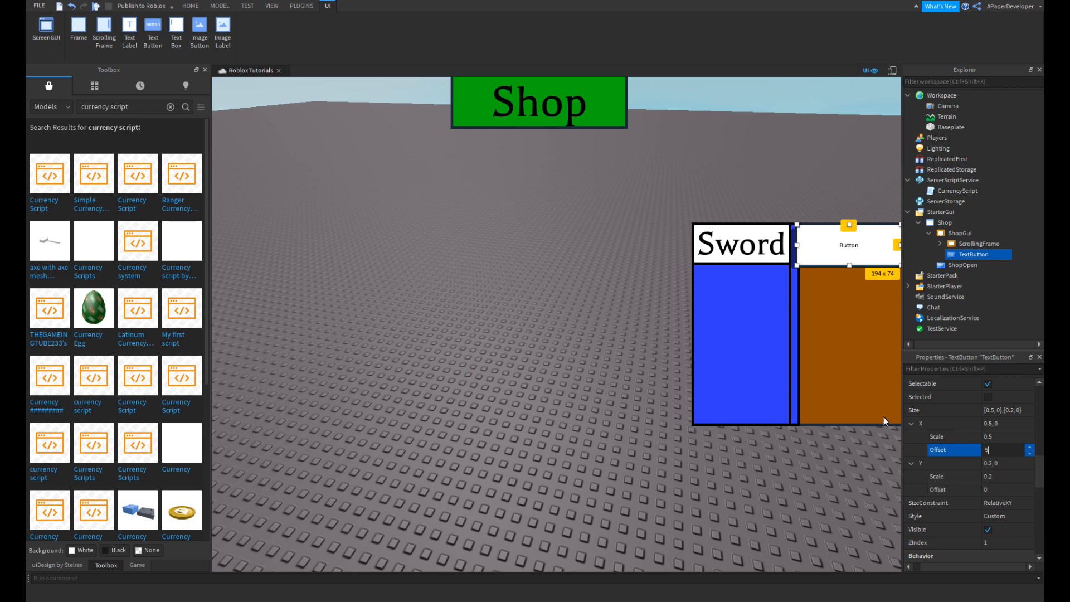
type("-5")
key("Return")
- Set the TextButton's X position offset to 5
scroll(928, 475, "up", 4)
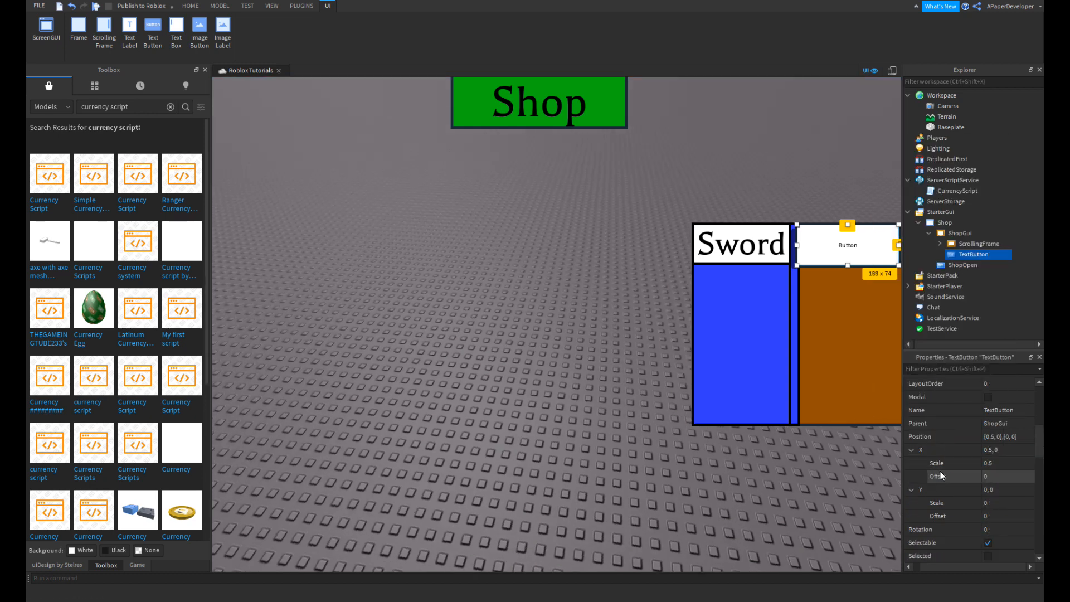
left_click(986, 476)
type("5")
right_click_drag(821, 402, 821, 401)
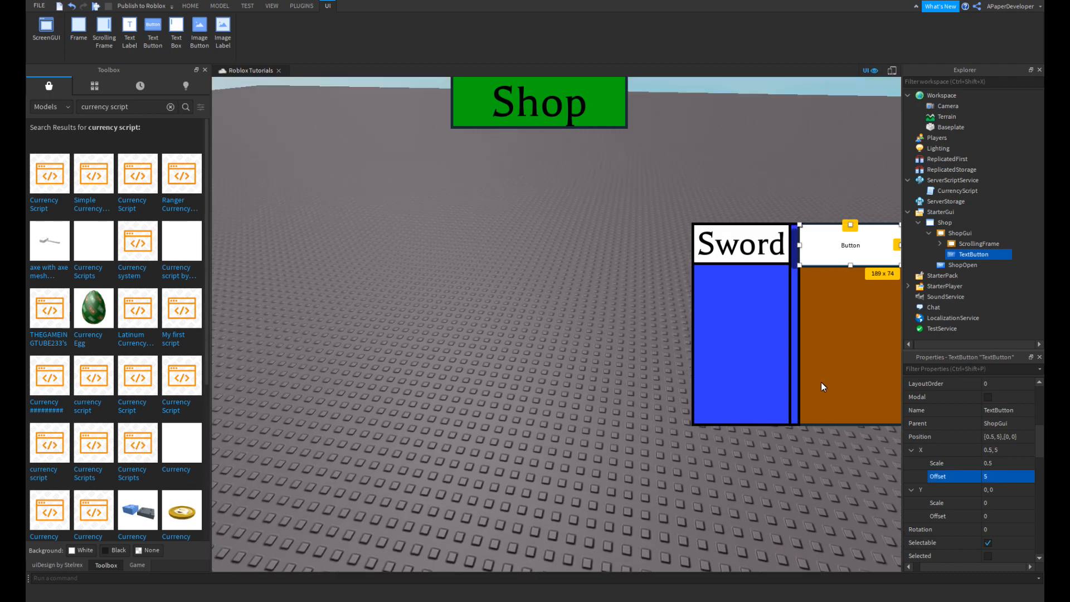
left_click(814, 186)
right_click_drag(813, 185, 814, 185)
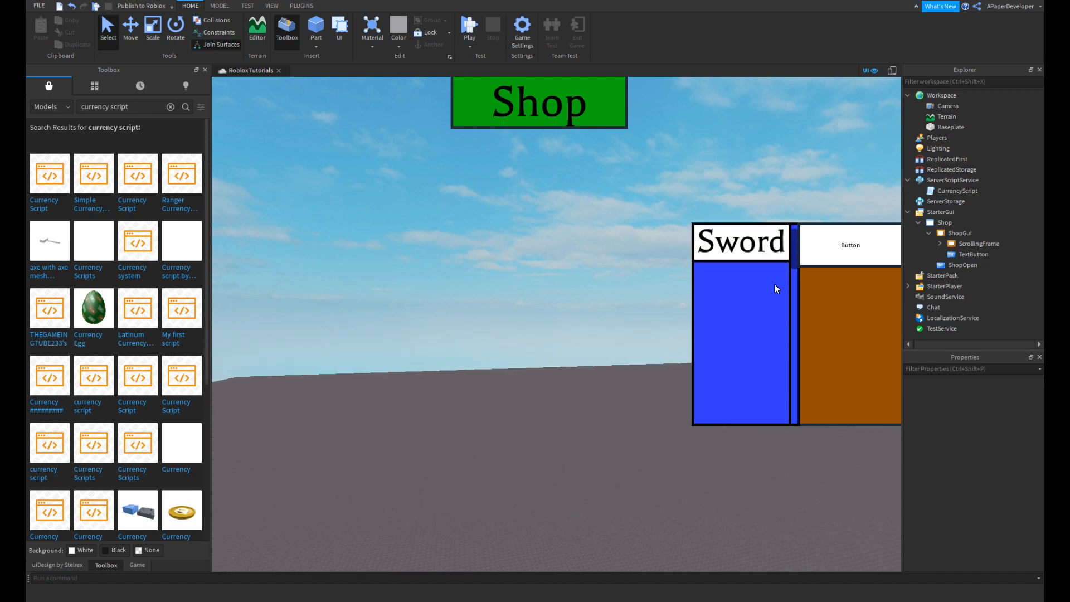
right_click_drag(593, 327, 602, 334)
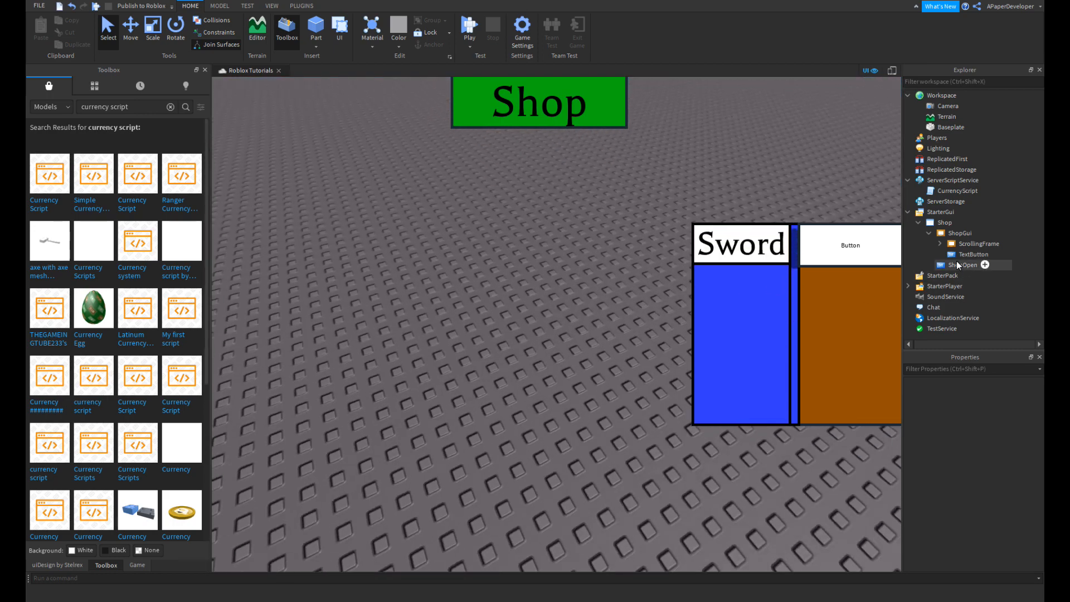
left_click(956, 263)
left_click(972, 254)
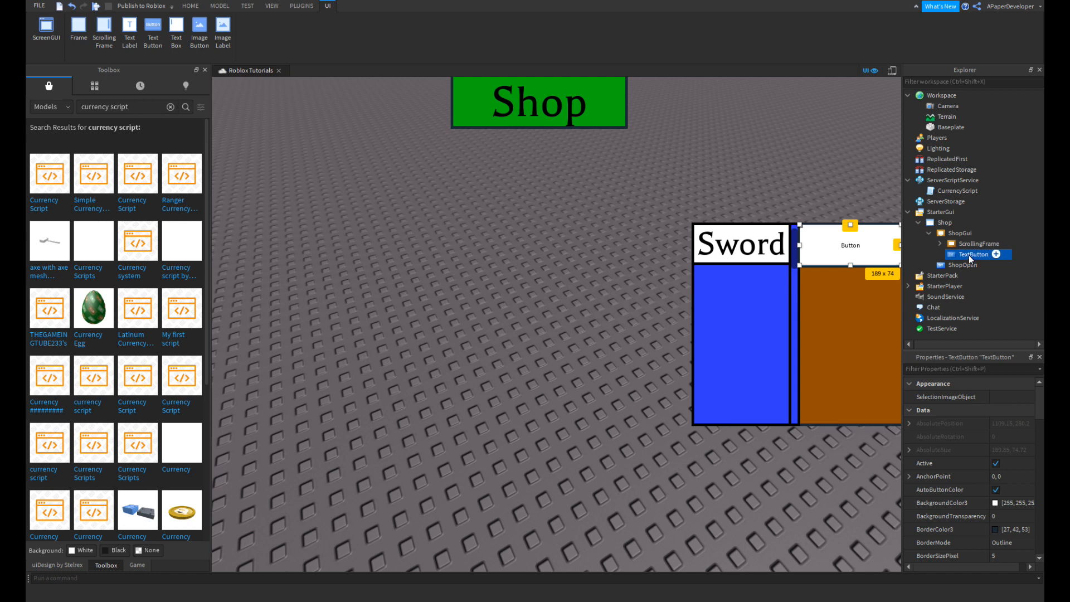
scroll(995, 481, "down", 5)
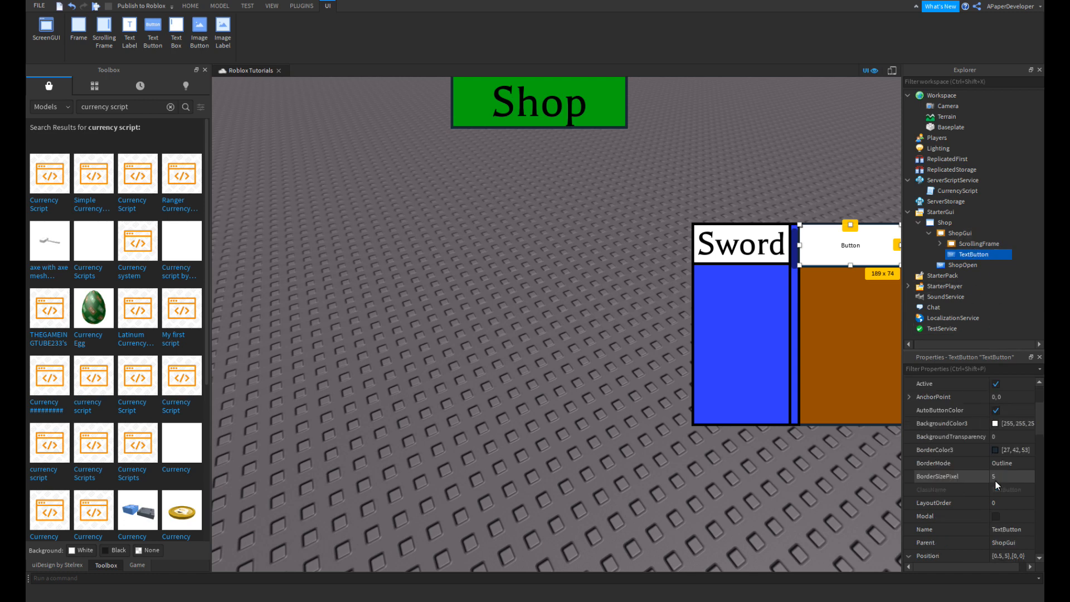
- Insert a TextLabel under ShopGui
left_click(956, 234)
left_click(979, 235)
type("te")
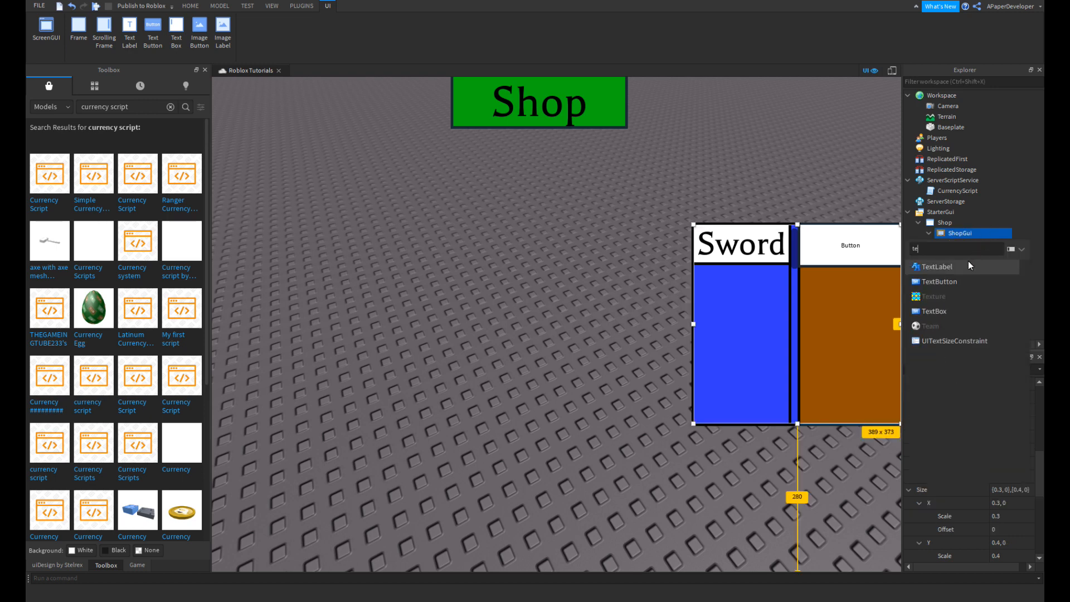
left_click(961, 271)
- Copy the TextButton's size {0.5, -5},{0.2, 0} to the new TextLabel under ShopGui
left_click(964, 255)
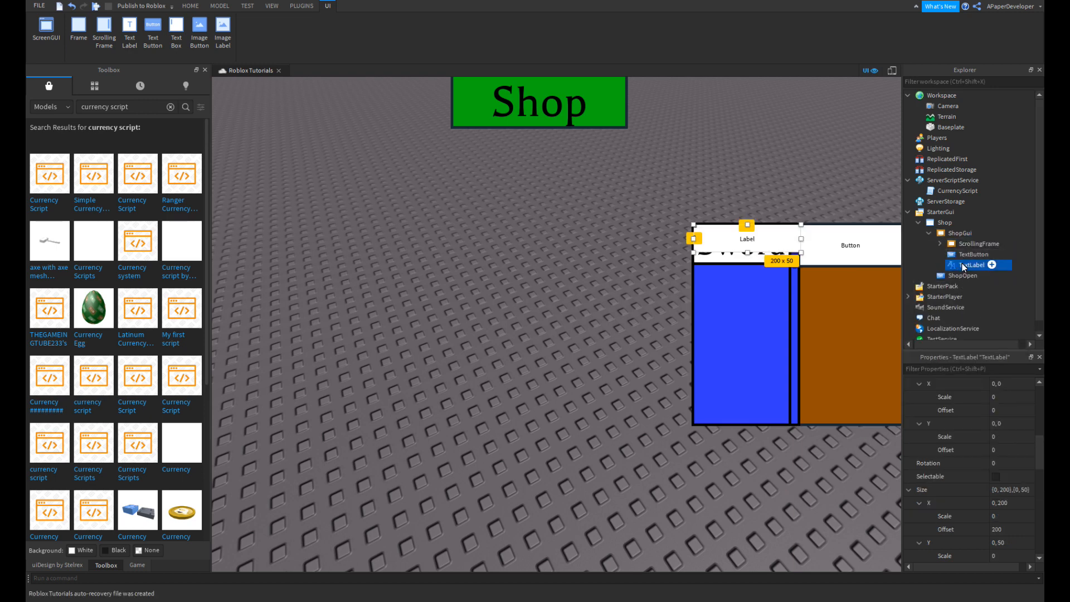
scroll(985, 470, "down", 3)
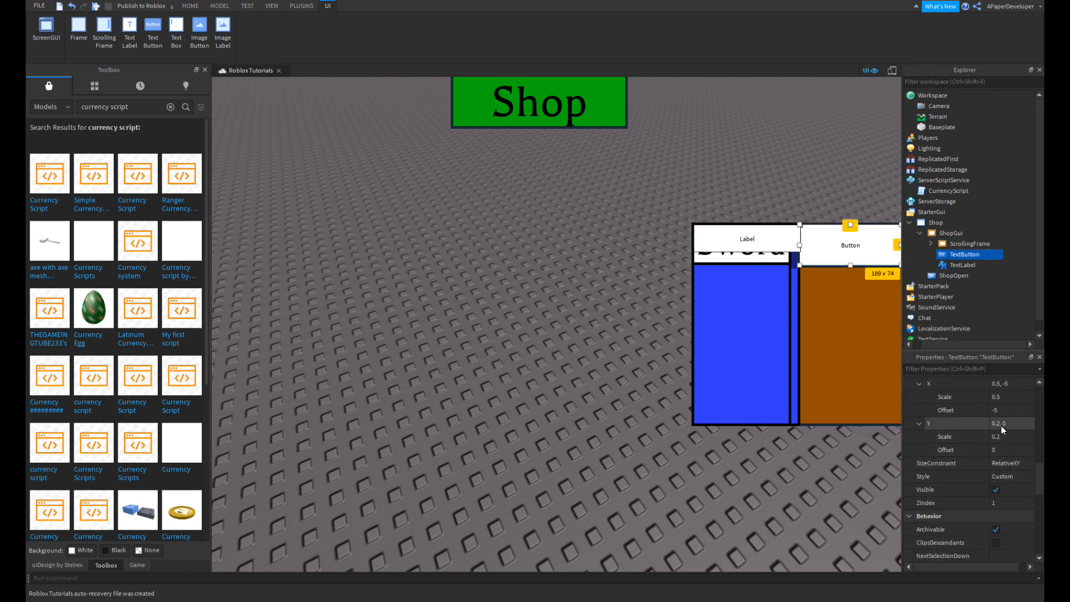
left_click(962, 265)
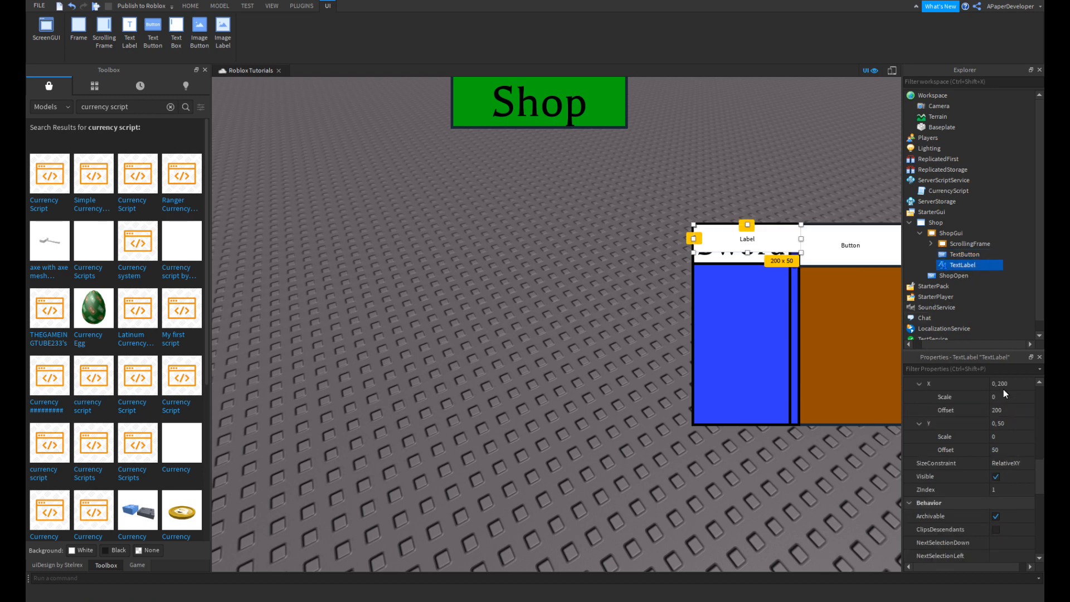
left_click(1011, 489)
type("{0.5, -5},{0.2, 0}")
key("Return")
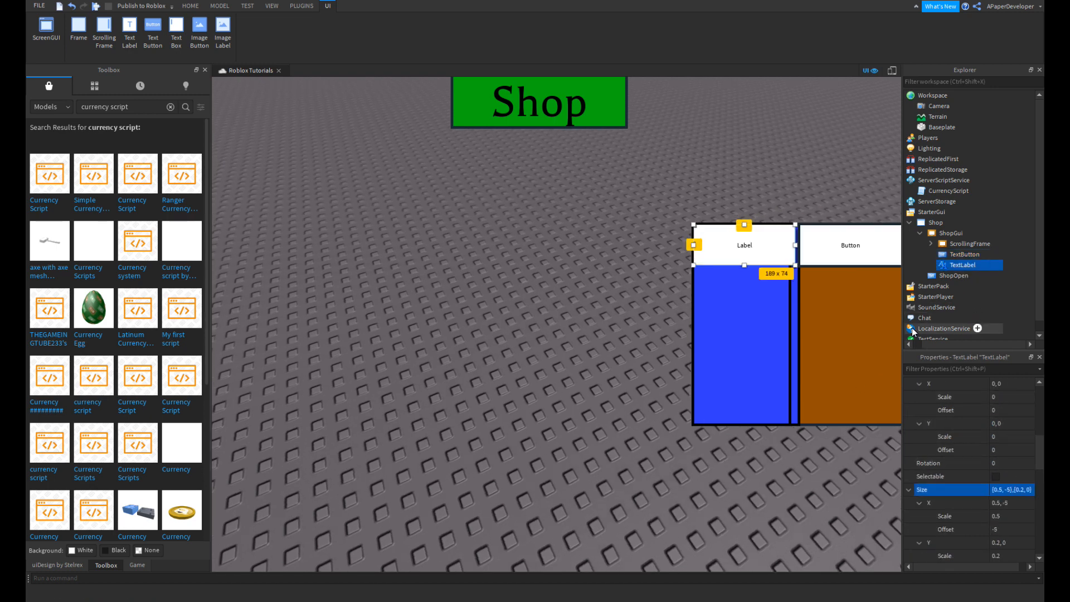
- Copy the TextButton's position {0.5, 5},{0, 0} to the TextLabel
left_click(957, 257)
left_click(1008, 396)
key("ctrl+c")
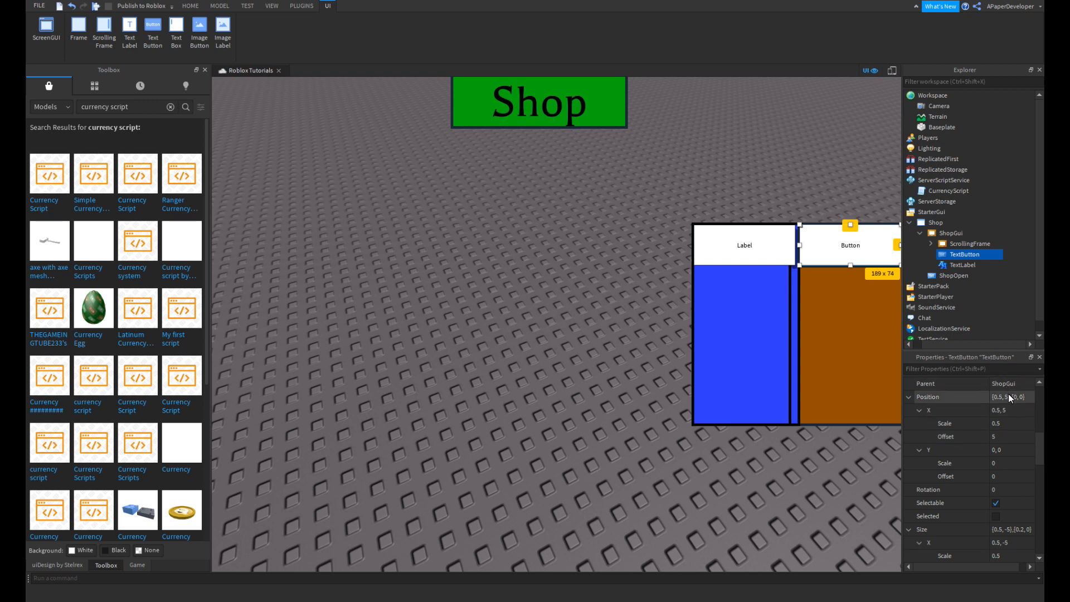
left_click(954, 263)
scroll(1008, 419, "up", 2)
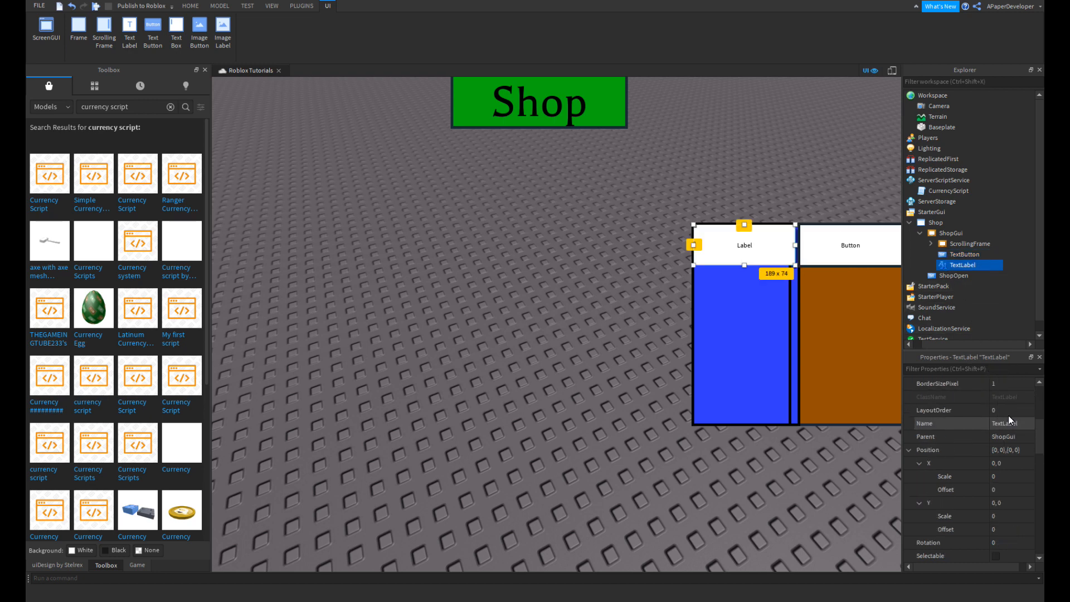
left_click(1015, 451)
key("ctrl+v")
key("Return")
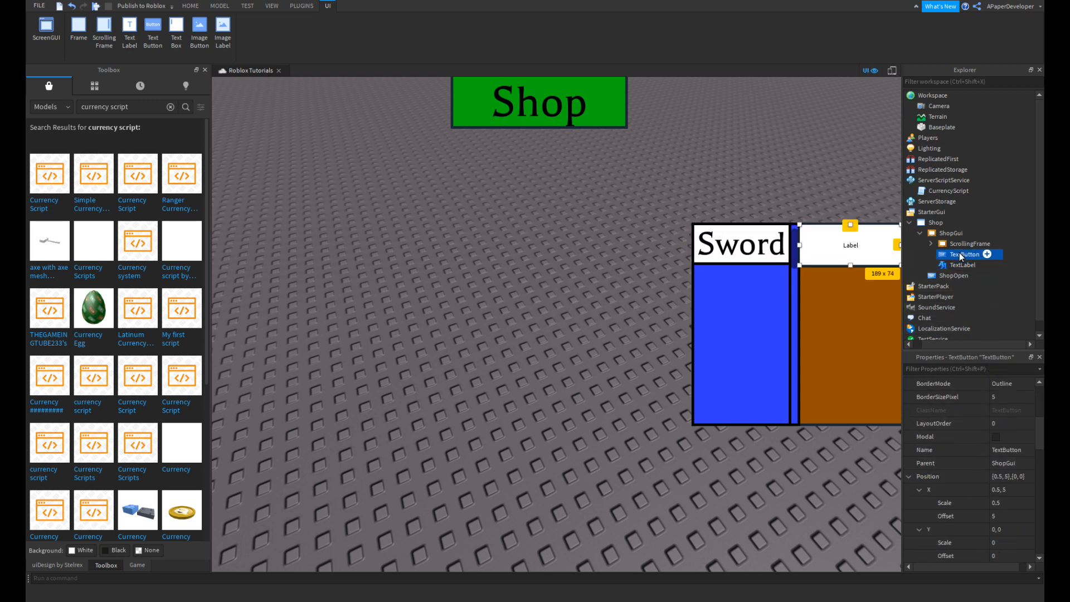
- Delete the TextButton from ShopGui and set the TextLabel's BorderSizePixel to 5
right_click(959, 254)
left_click(955, 309)
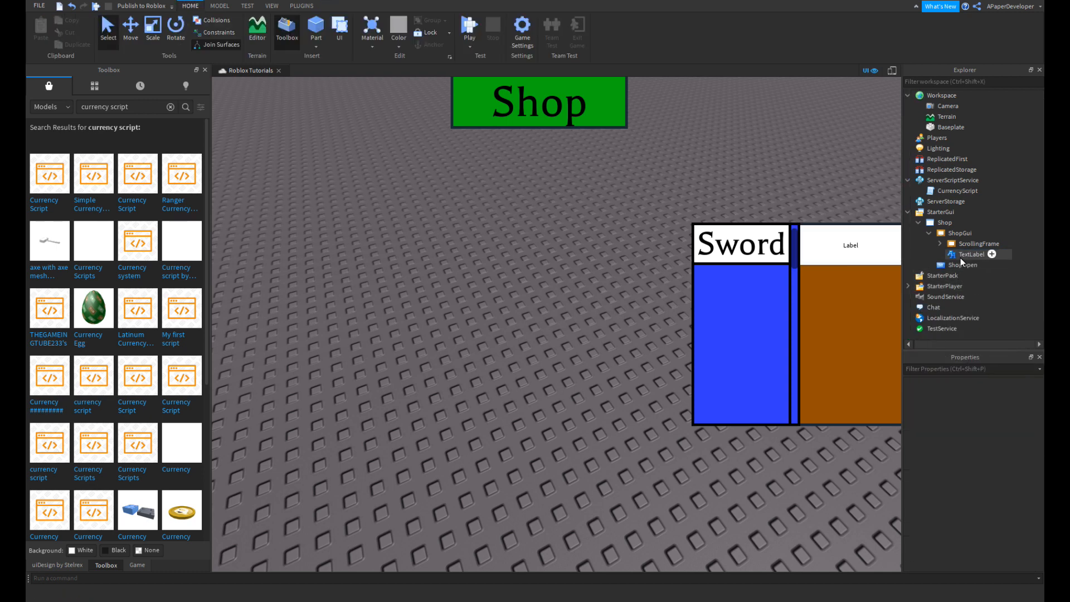
left_click(960, 256)
left_click(1010, 542)
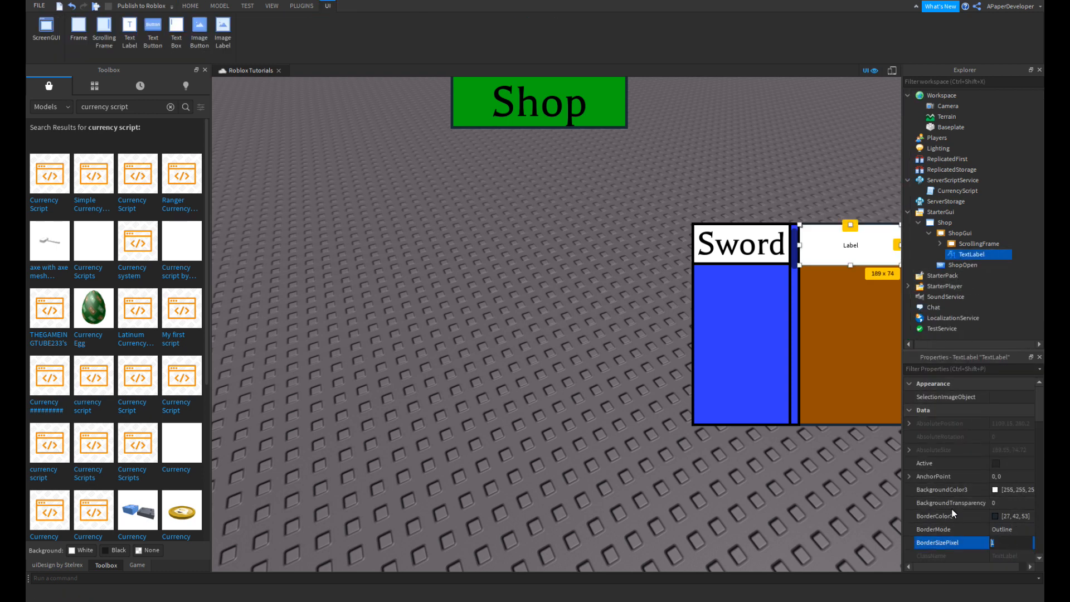
type("5")
key("Return")
- Set the TextLabel's text to "Cost"
left_click(958, 254)
scroll(955, 446, "down", 3)
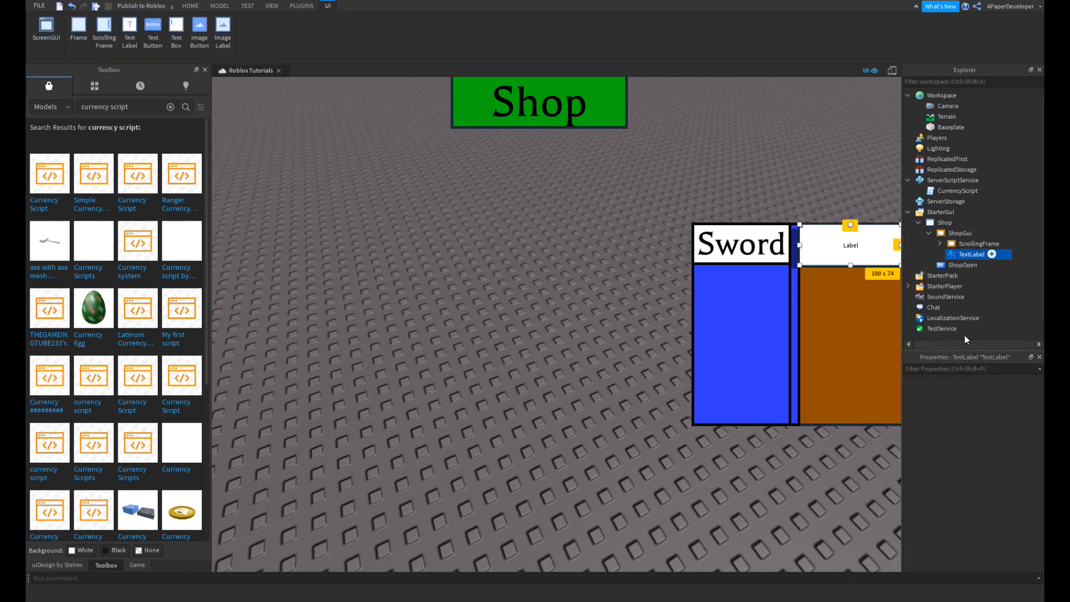
scroll(1001, 463, "down", 8)
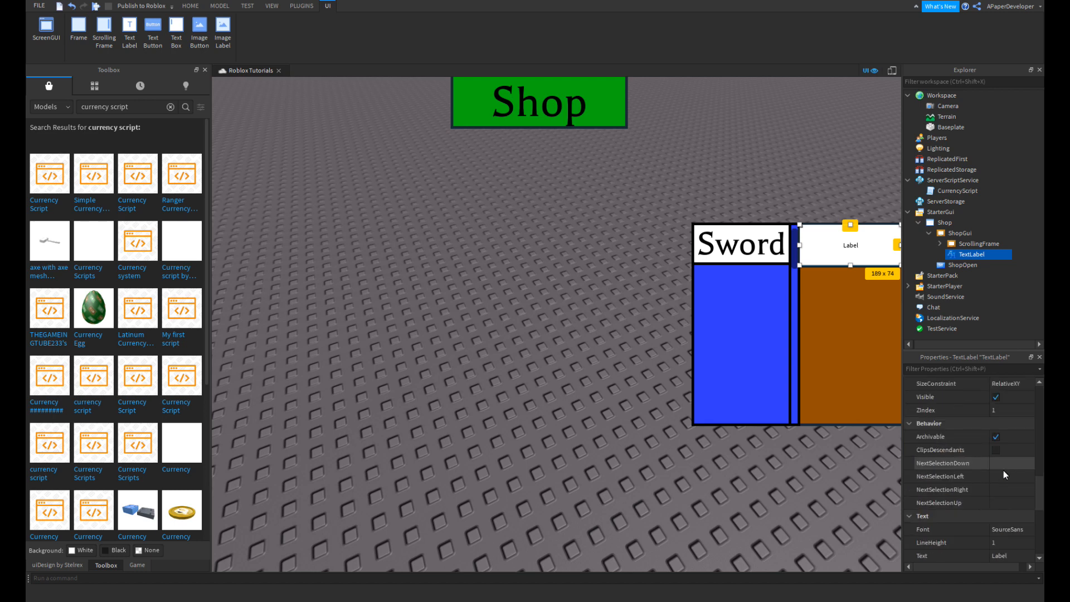
left_click(1006, 478)
type("Cost")
- Set the TextLabel's font to SciFi
left_click(991, 449)
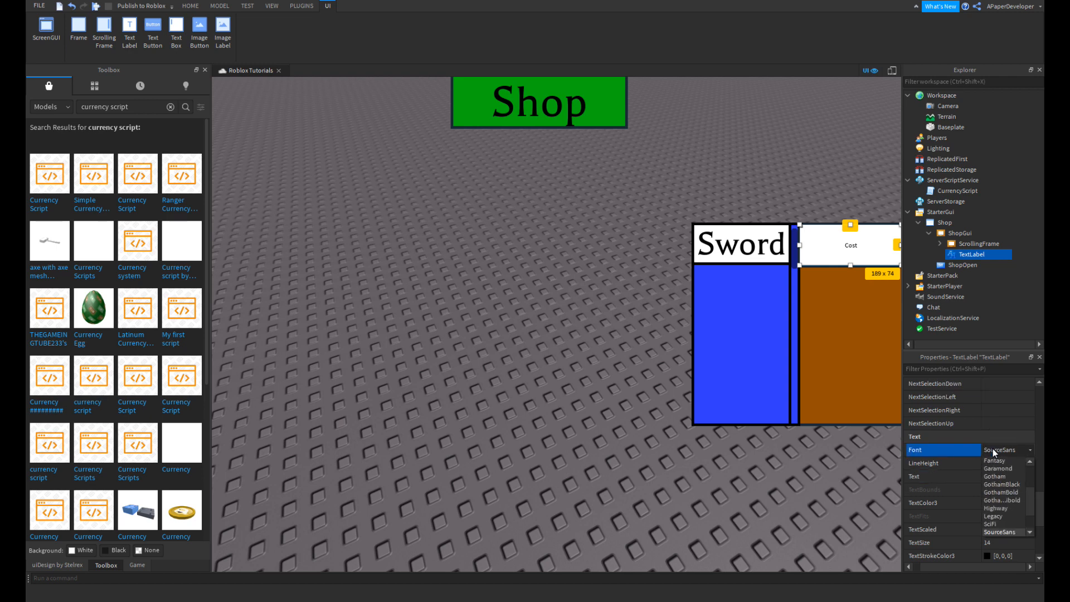
scroll(992, 455, "down", 3)
left_click(992, 456)
scroll(989, 457, "up", 1)
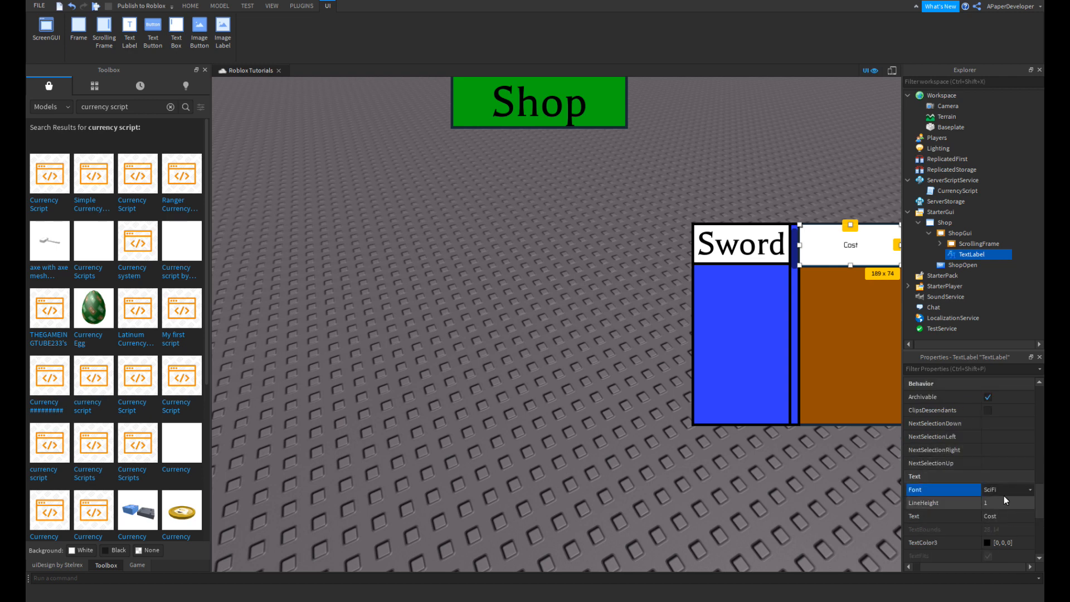
- Enable TextScaled on the TextLabel and set its font to Fantasy
scroll(991, 535, "down", 3)
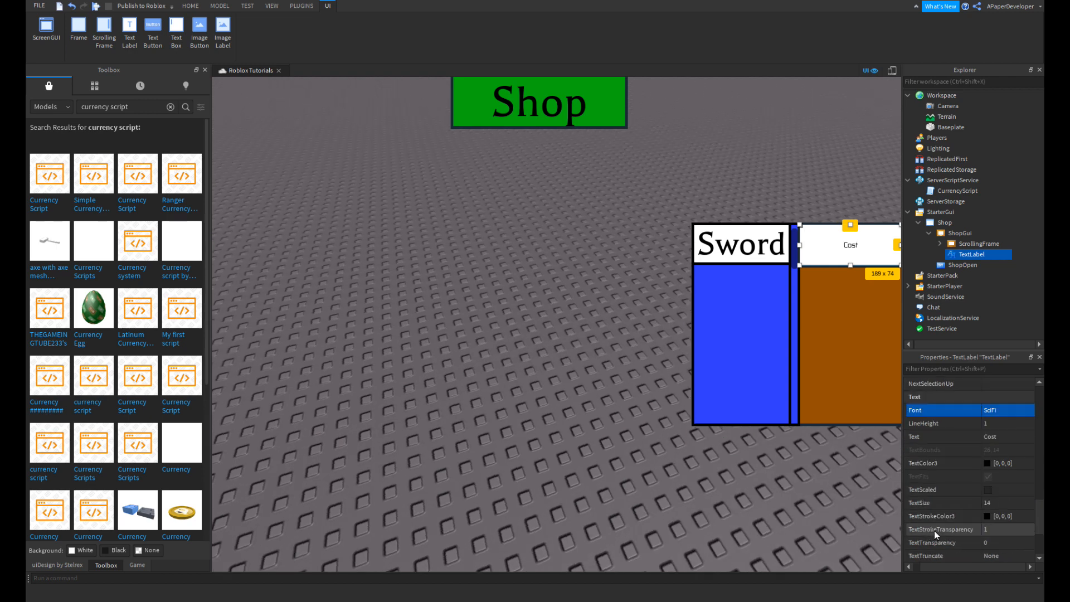
left_click(987, 489)
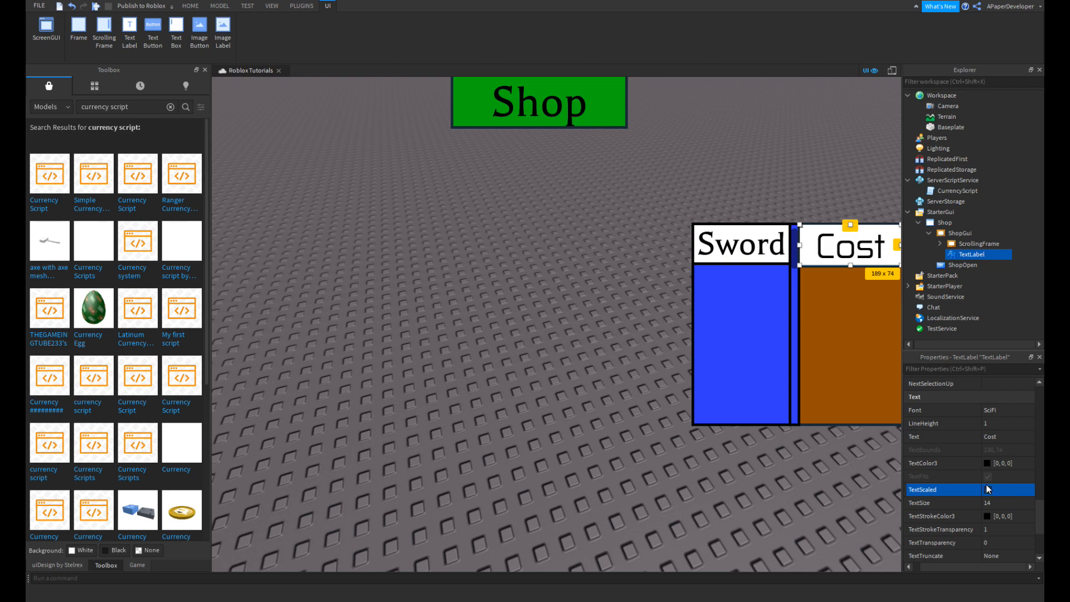
left_click(992, 410)
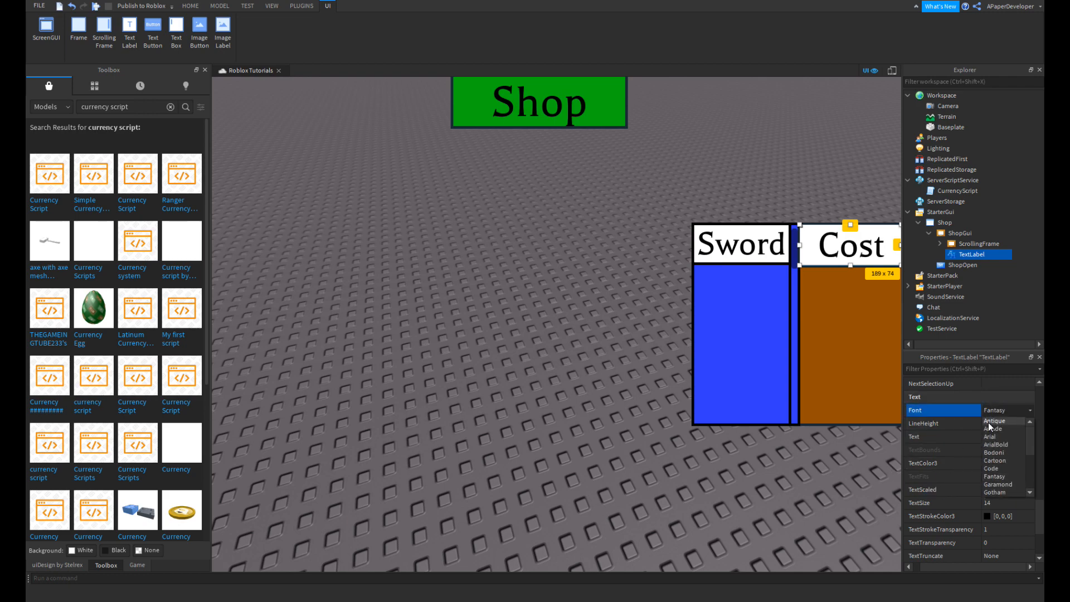
left_click(996, 476)
- Set the TextLabel's BackgroundColor3 to the darker green [0, 206, 0]
scroll(936, 460, "up", 5)
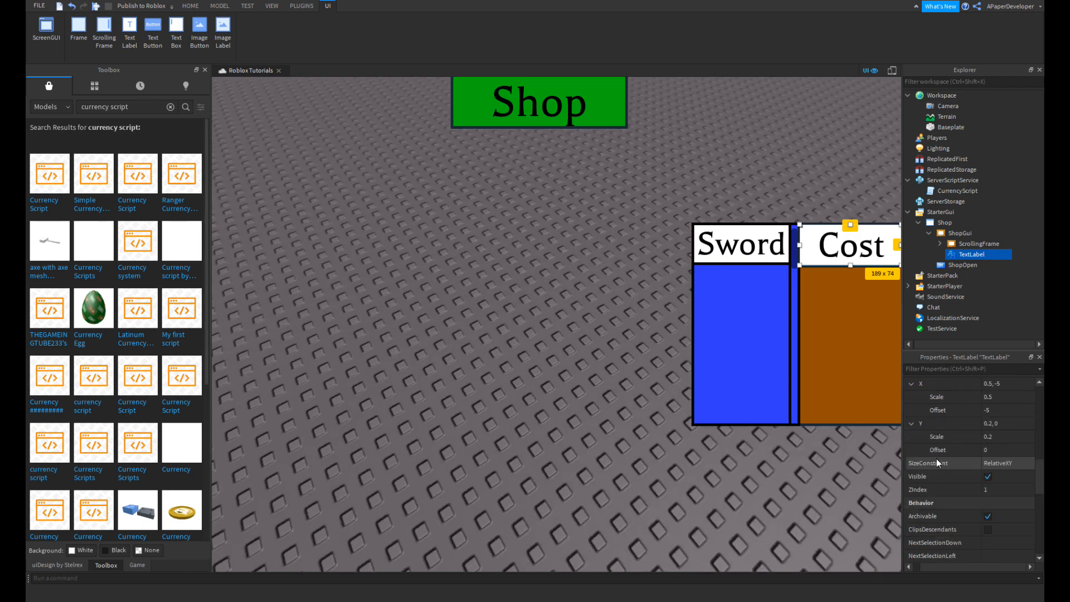
scroll(935, 426, "up", 5)
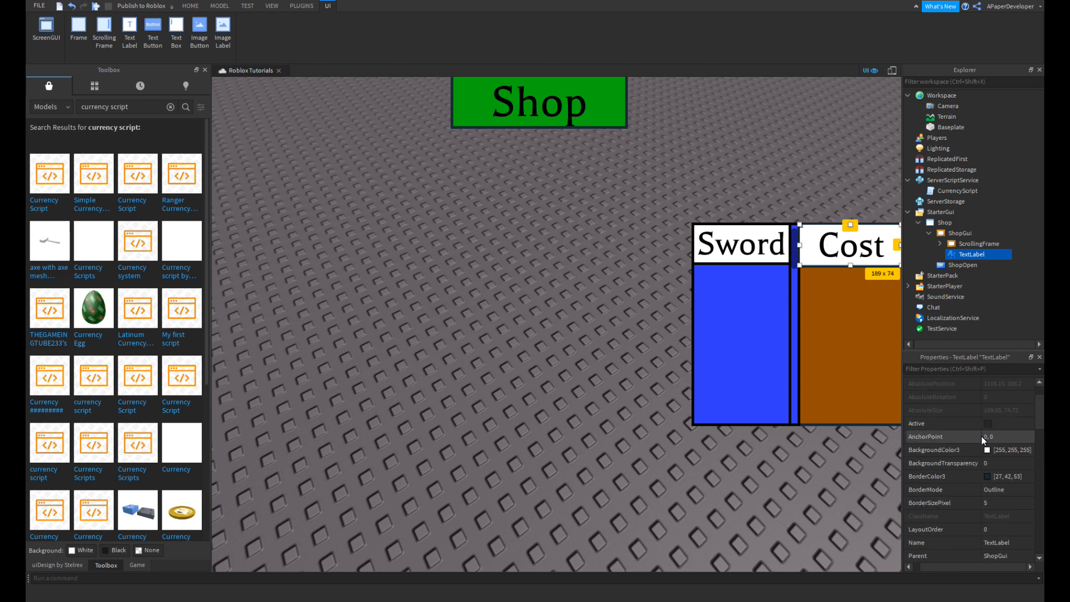
left_click(990, 450)
left_click_drag(599, 214, 607, 189)
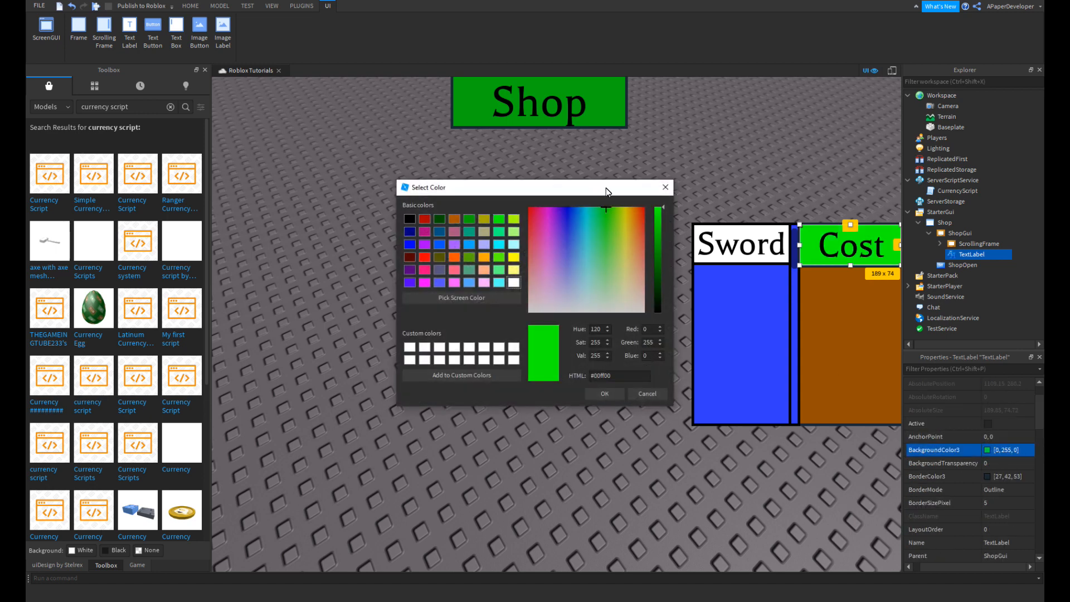
left_click(657, 231)
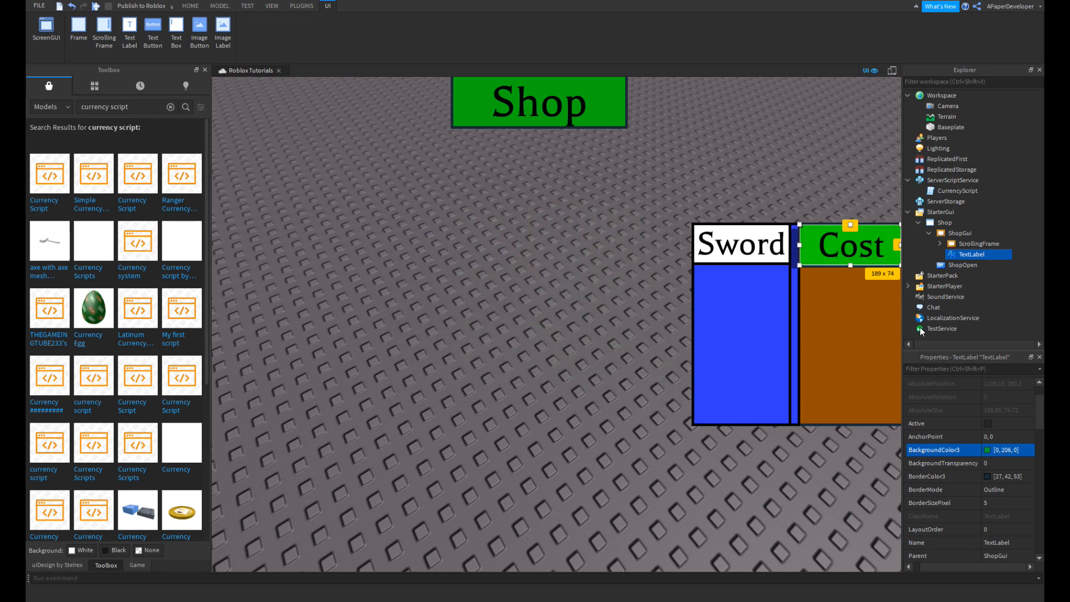
- Set the TextLabel's Y position scale to 0.6 inside ShopGui
right_click(962, 255)
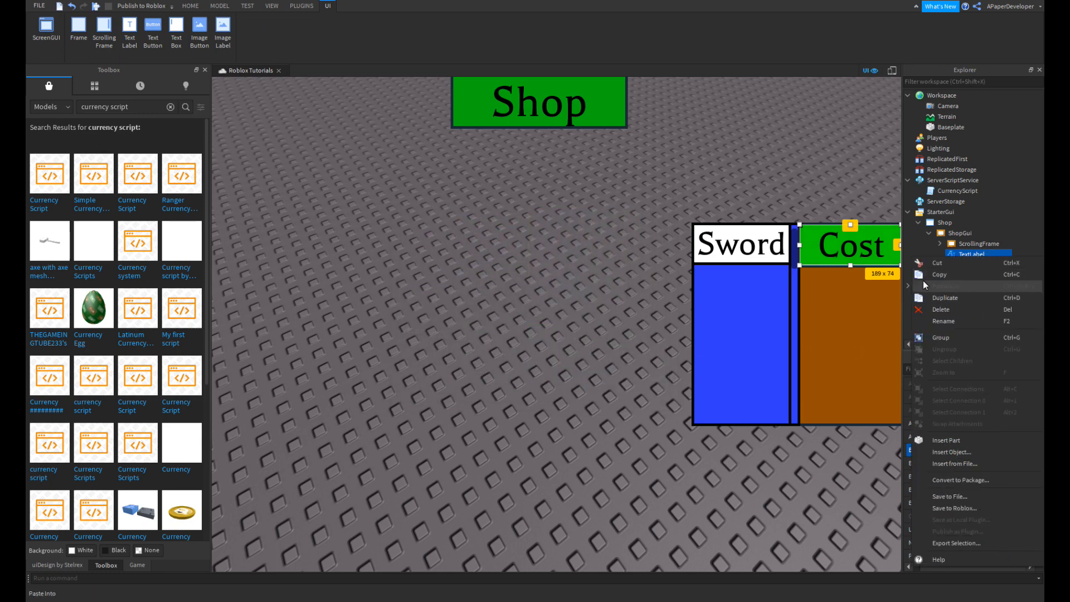
left_click(845, 360)
scroll(949, 443, "down", 5)
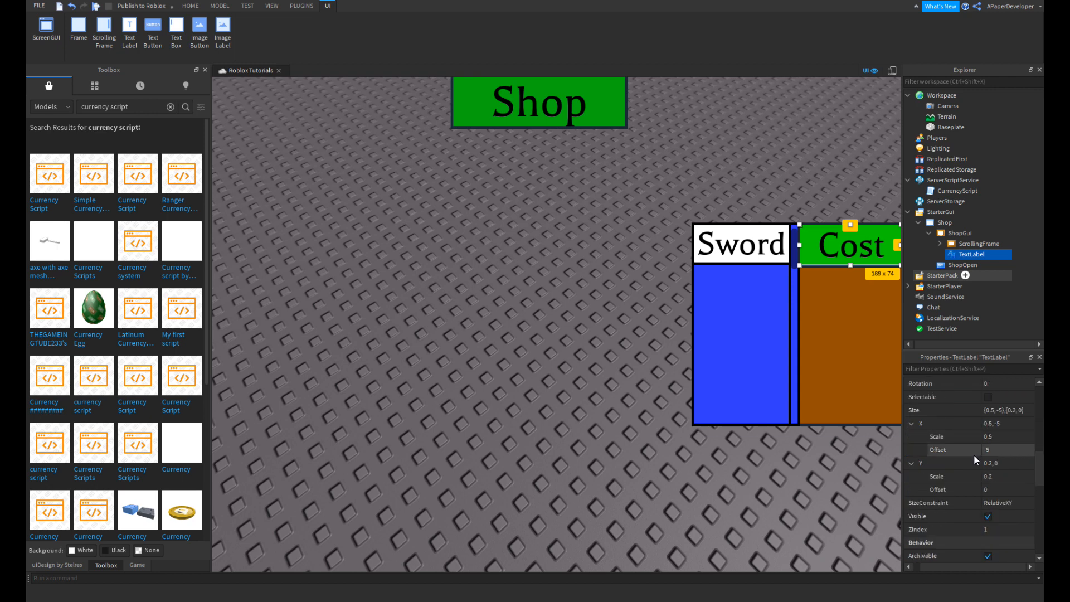
scroll(985, 466, "up", 1)
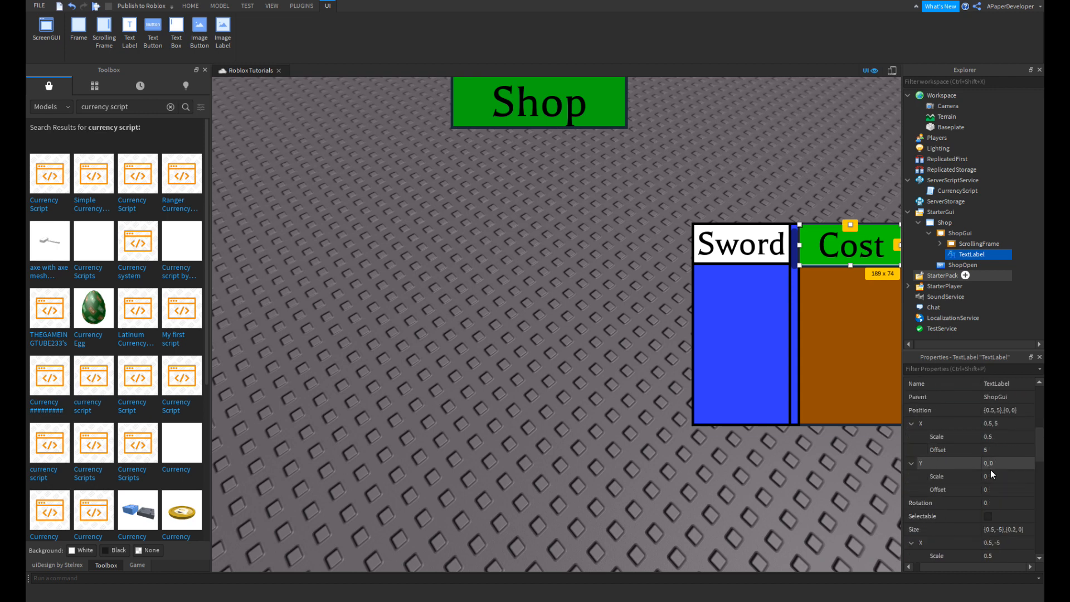
left_click(991, 476)
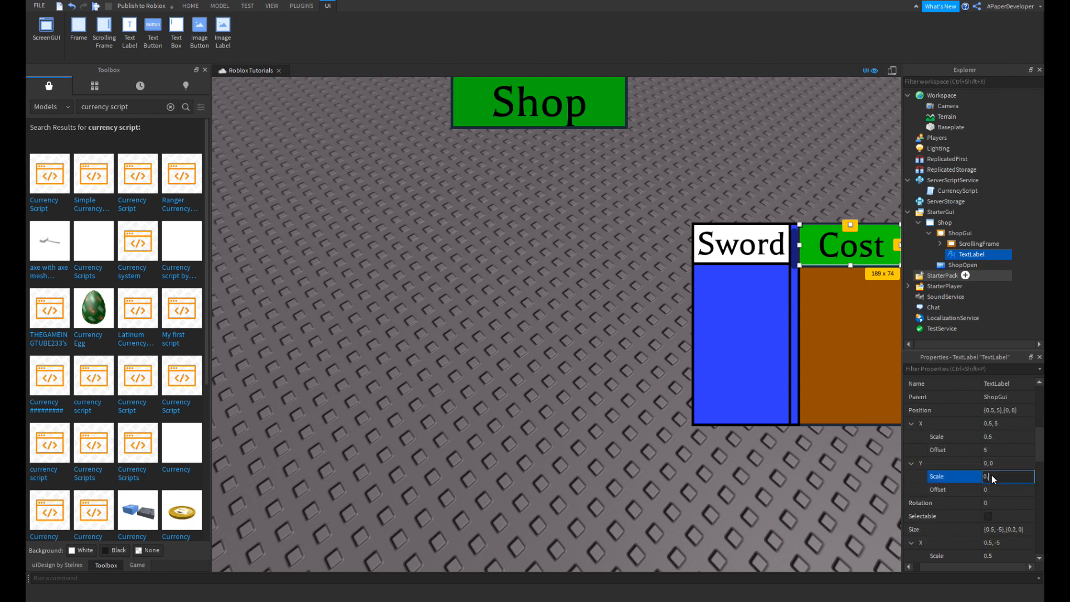
type("0.6")
key("Return")
- Rename the TextLabel as Cost
right_click(954, 255)
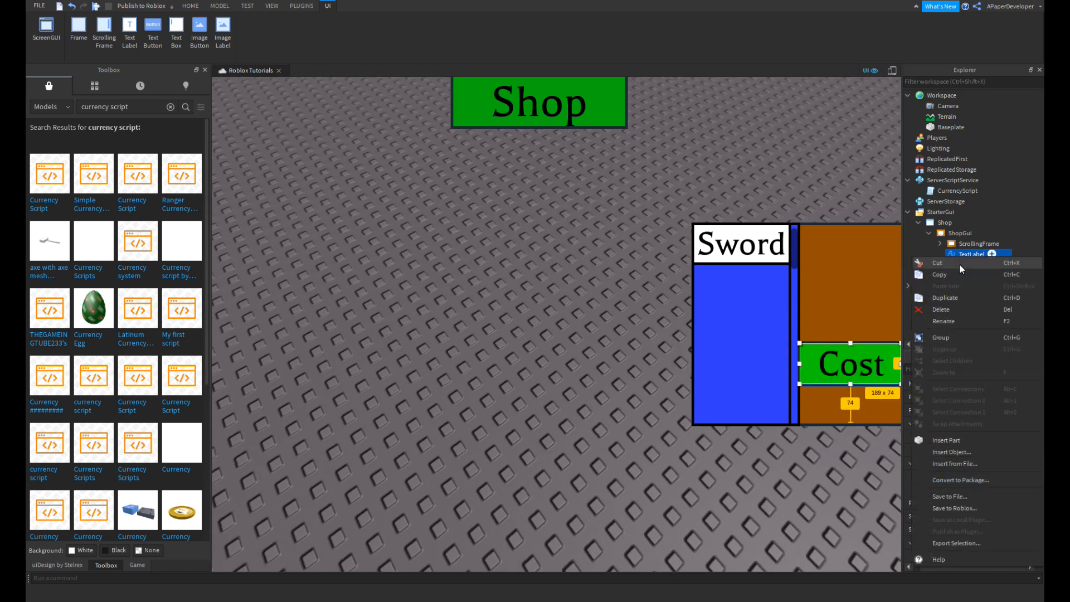
left_click(944, 320)
type("Cost")
key("Return")
- Duplicate the Cost label and set the copy's Y position scale to 0
right_click(792, 290)
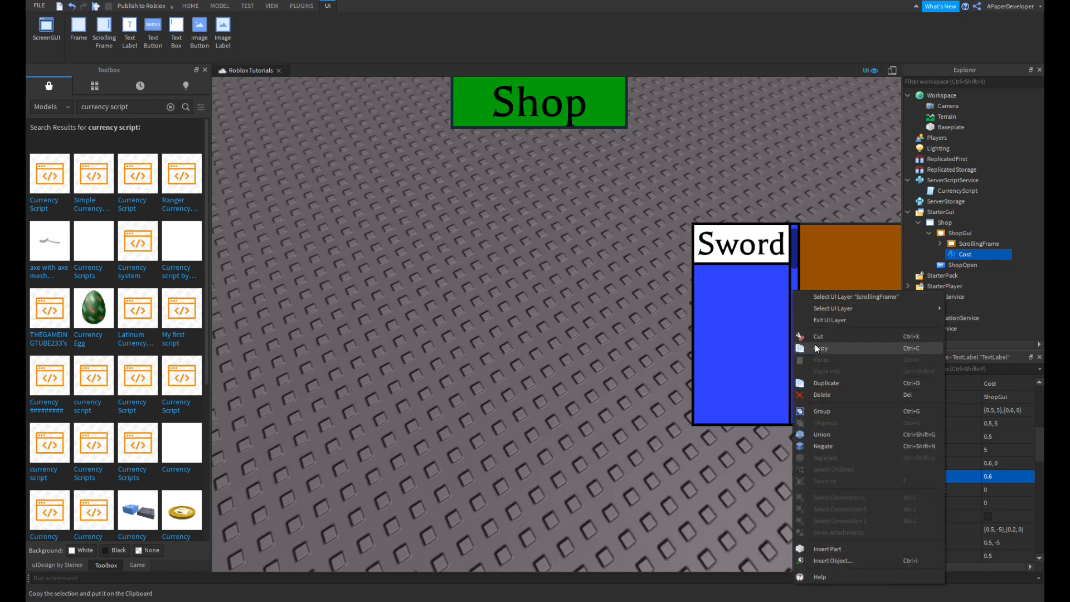
left_click(827, 382)
right_click(963, 266)
left_click(957, 333)
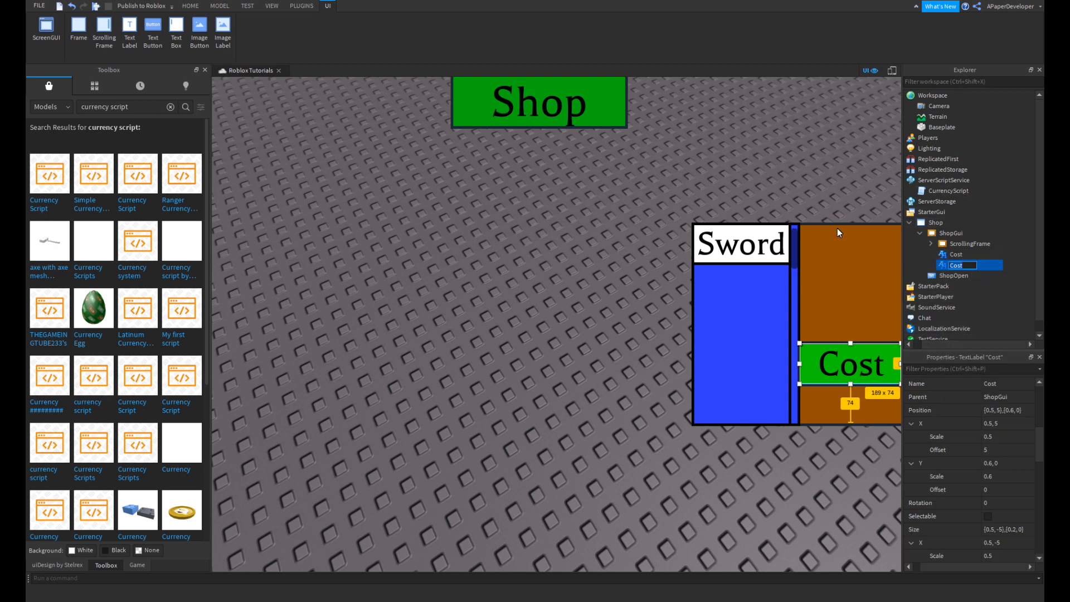
left_click(995, 476)
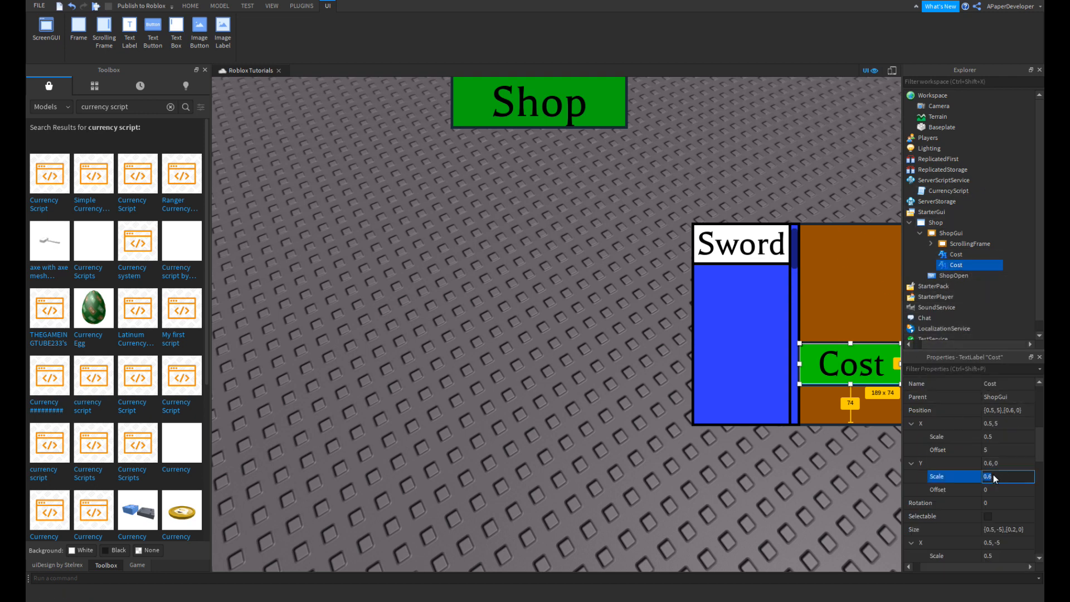
type("0")
key("Return")
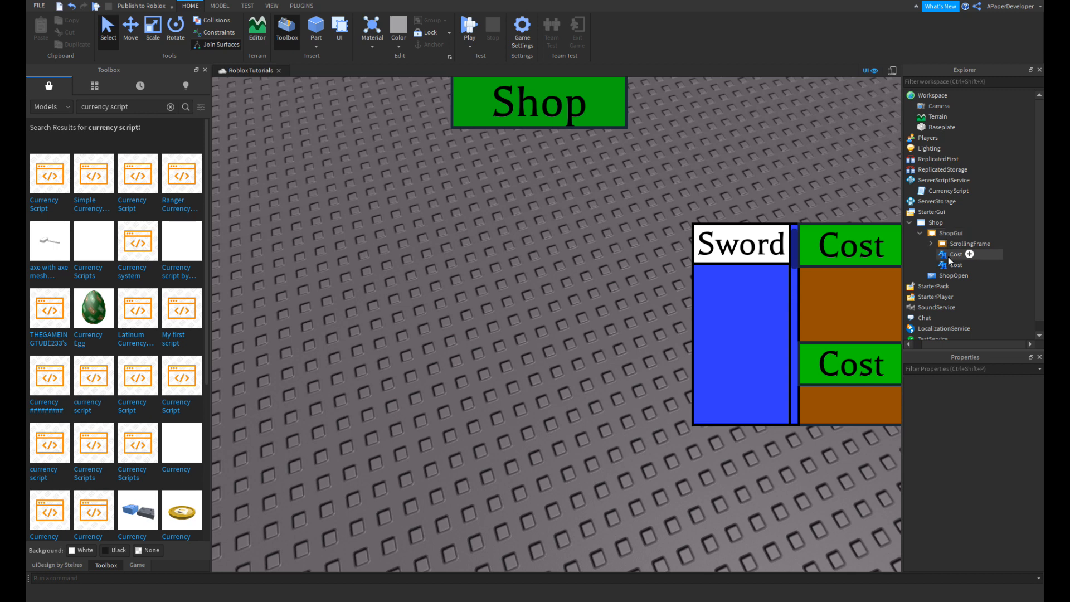
- Rename the duplicated Cost label as ItemName
left_click(946, 264)
right_click(955, 265)
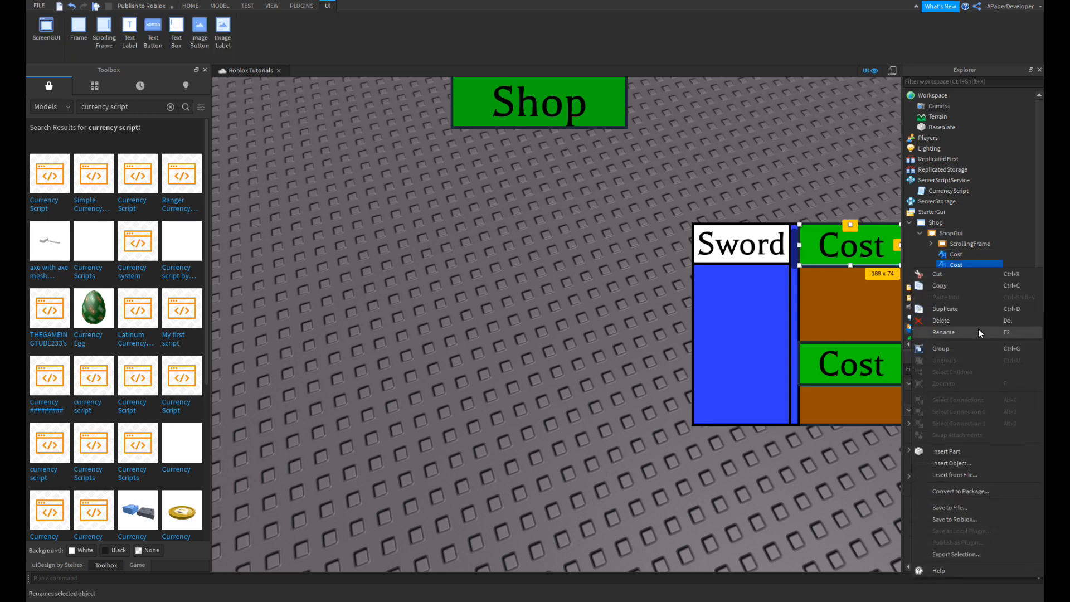
left_click(979, 333)
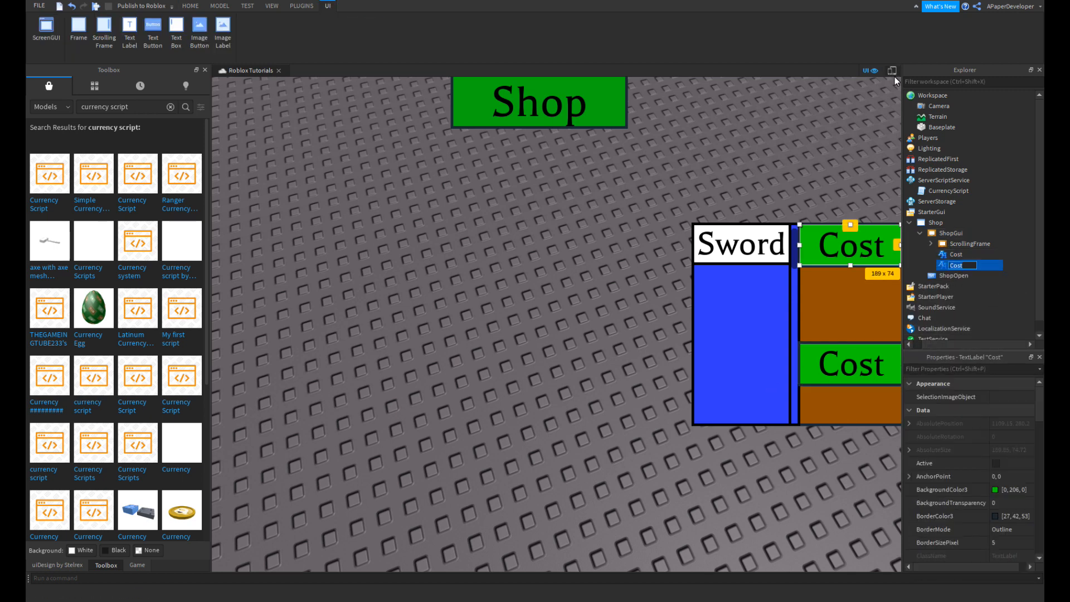
type("Itemname")
key("BackSpace")
key("BackSpace")
key("BackSpace")
key("BackSpace")
type("Name")
key("Return")
- Set the ItemName label's text to "Name"
scroll(947, 452, "down", 5)
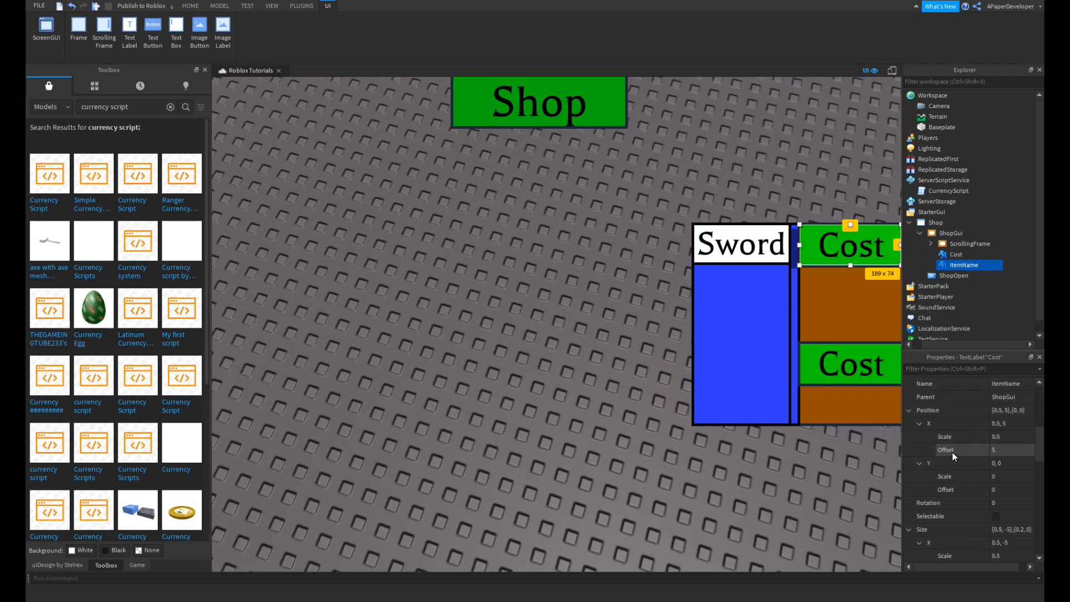
scroll(947, 490, "down", 5)
left_click(1003, 517)
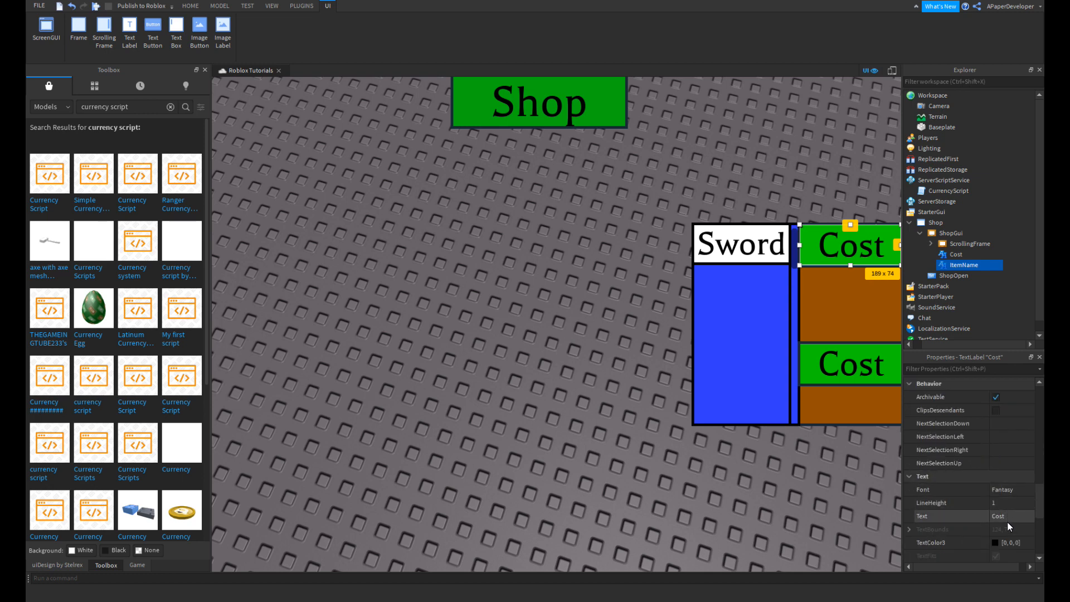
type("Name")
key("Return")
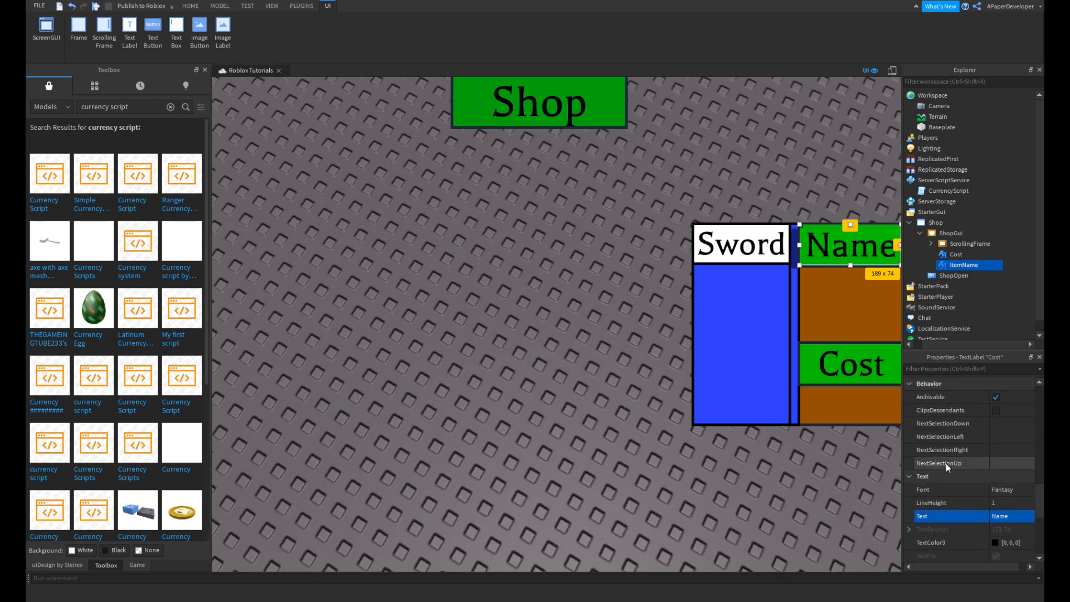
- Change the ItemName label's background colour to teal and deselect the label
scroll(938, 467, "up", 10)
left_click(995, 449)
left_click_drag(579, 216, 589, 159)
left_click(604, 392)
left_click(516, 395)
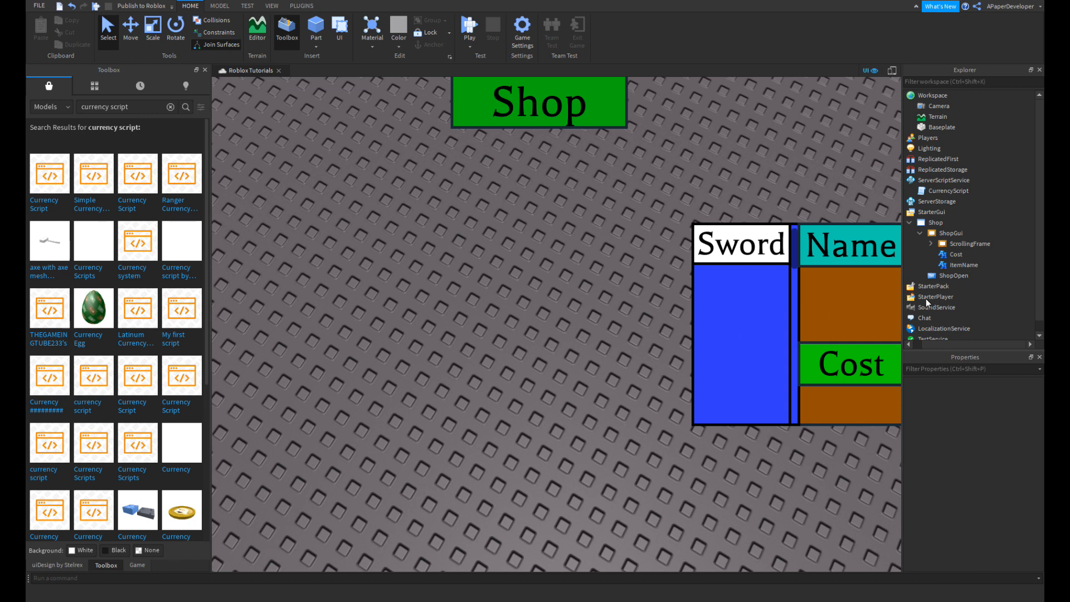
- Duplicate the ItemName label and set the copy's Y size scale to 0.4
right_click(951, 264)
left_click(949, 301)
scroll(960, 443, "down", 5)
scroll(987, 462, "down", 1)
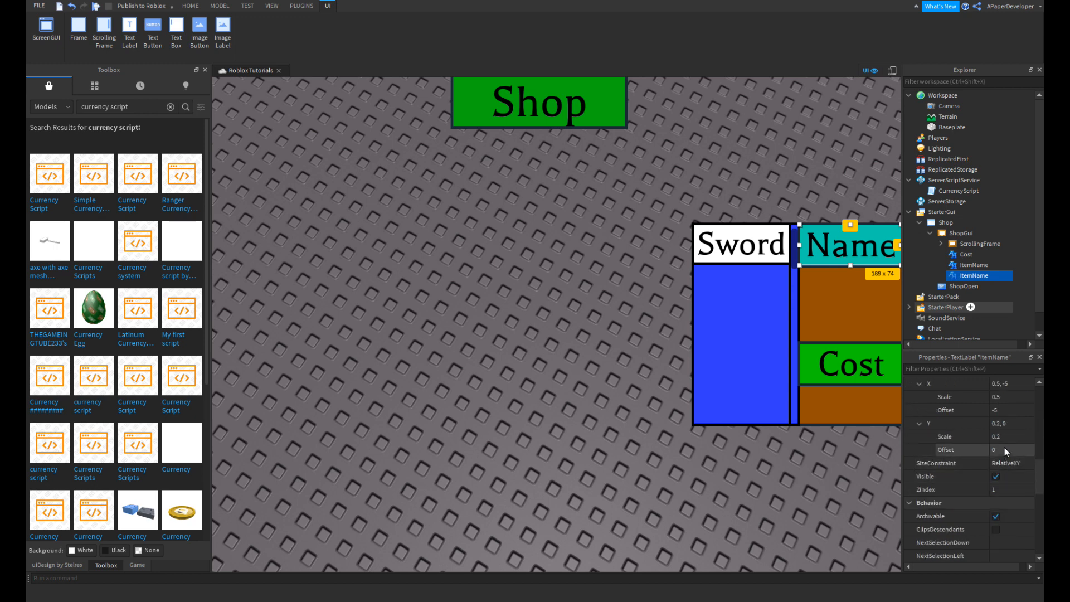
left_click(1003, 438)
type("0.4")
key("Return")
- Set the duplicated ItemName label's Y position scale to 0.2
scroll(1009, 454, "up", 3)
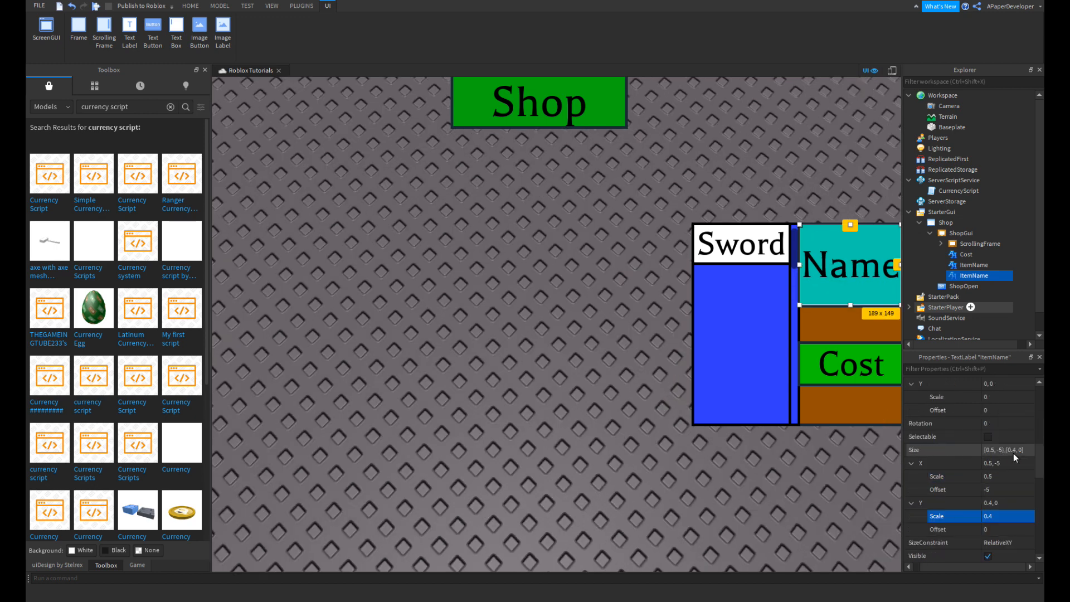
scroll(1004, 475, "up", 3)
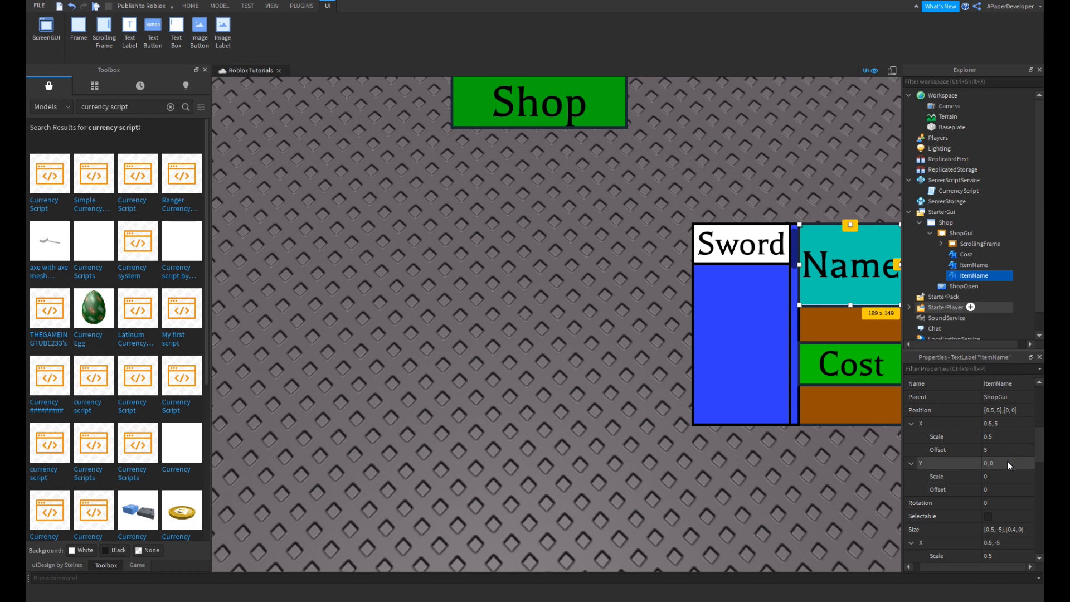
left_click(1005, 476)
type(".2")
key("Return")
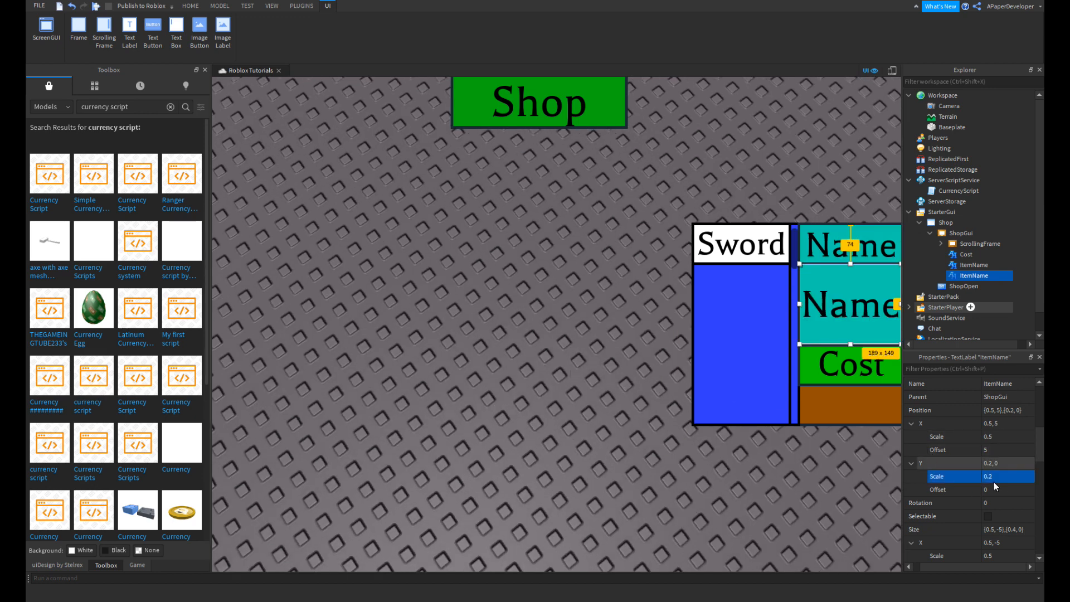
- Try a Y position offset of -5 on the duplicated label and set it back to 0
left_click(1001, 490)
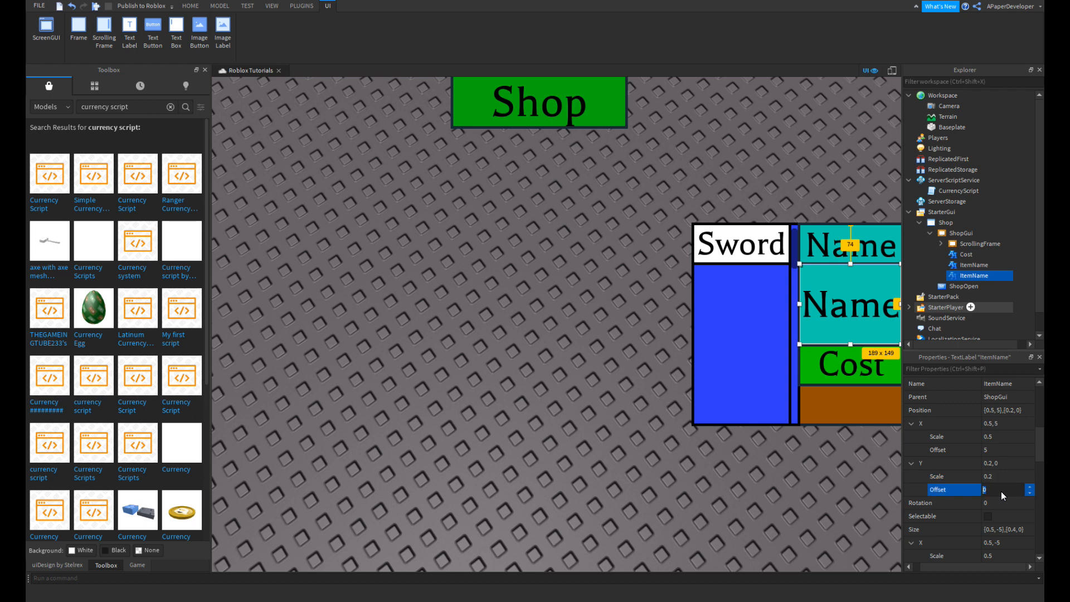
type("-10")
key("BackSpace")
key("BackSpace")
type("5")
key("Return")
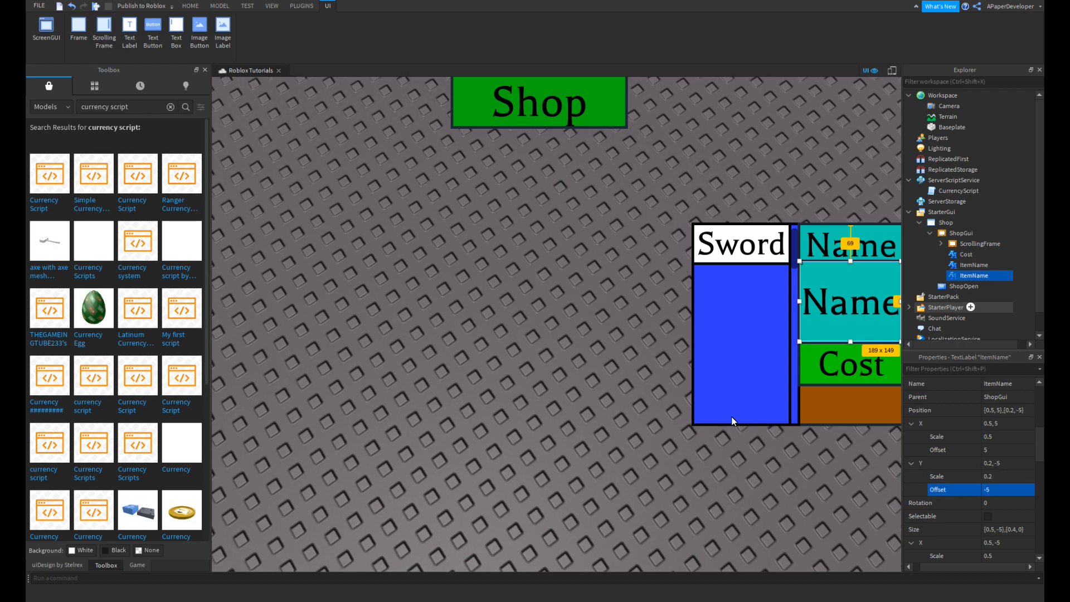
left_click(994, 490)
type("0")
key("Return")
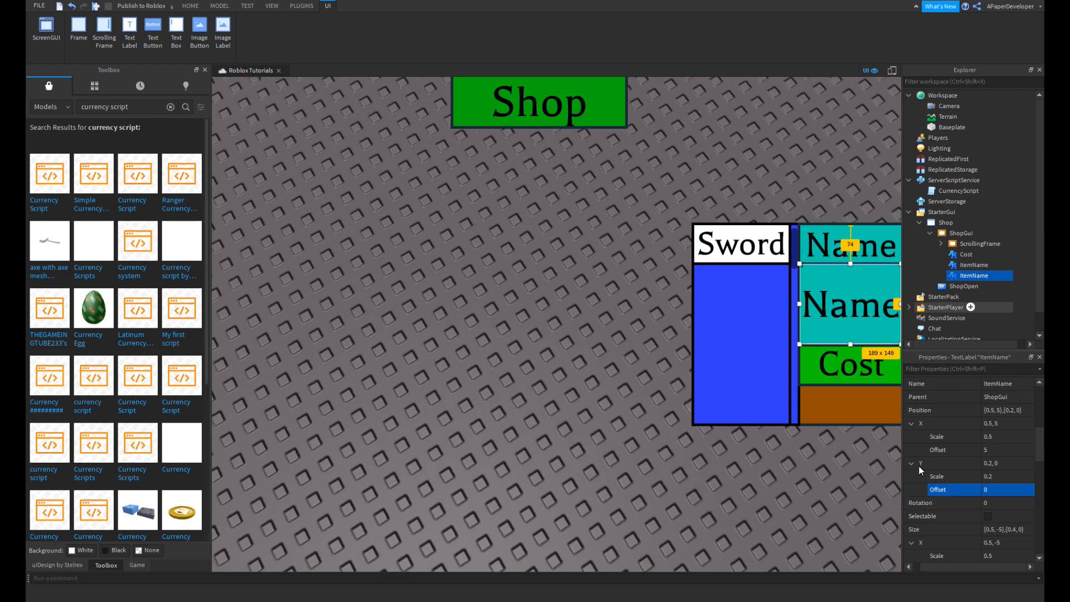
- Rename the duplicated ItemName label as Description
scroll(994, 496, "down", 3)
scroll(1002, 504, "down", 3)
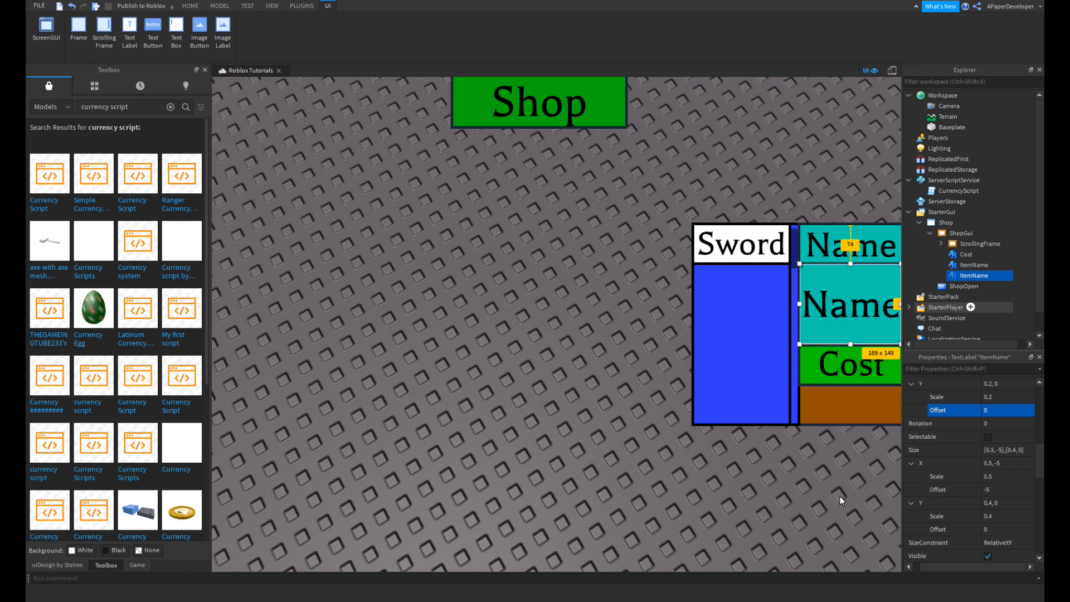
left_click(957, 275)
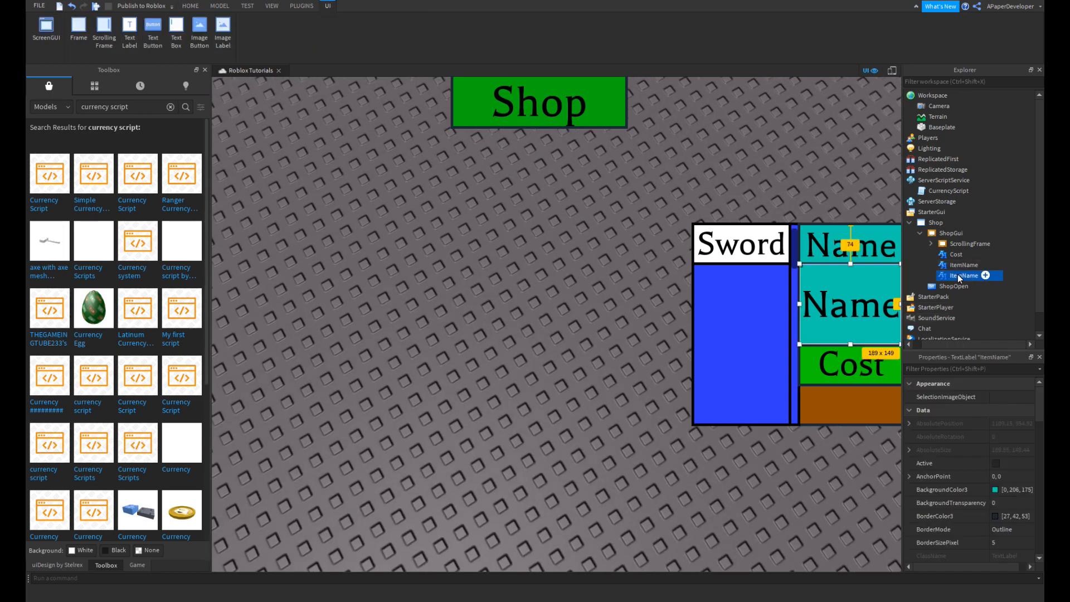
key("F2")
type("Description")
key("Return")
- Change the Description label's background colour to bright yellow (234, 255, 0)
scroll(1015, 506, "down", 2)
scroll(1014, 507, "up", 3)
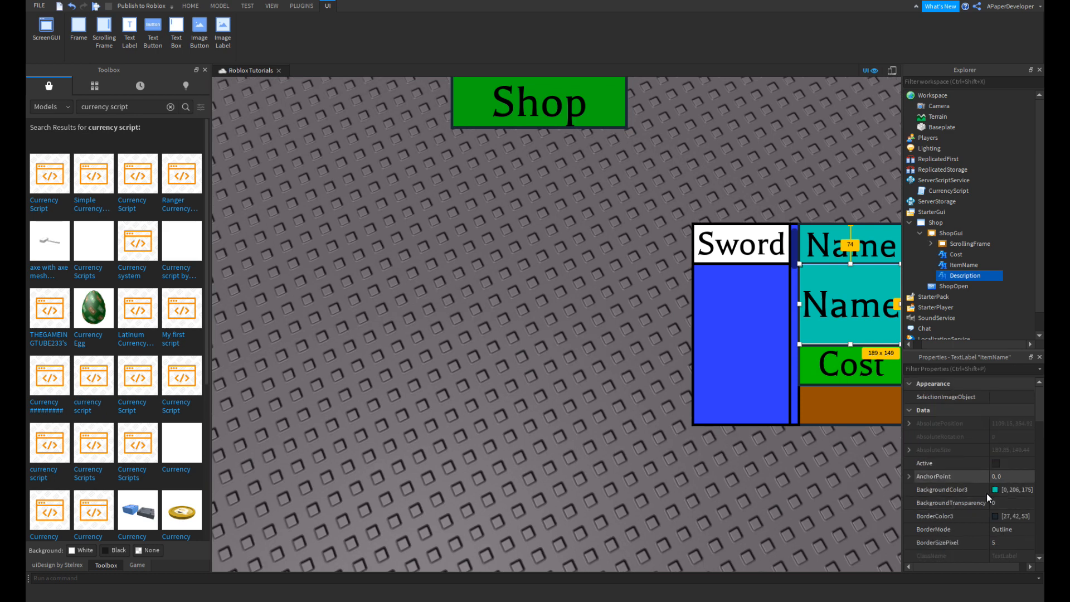
left_click(990, 489)
left_click_drag(623, 267, 623, 189)
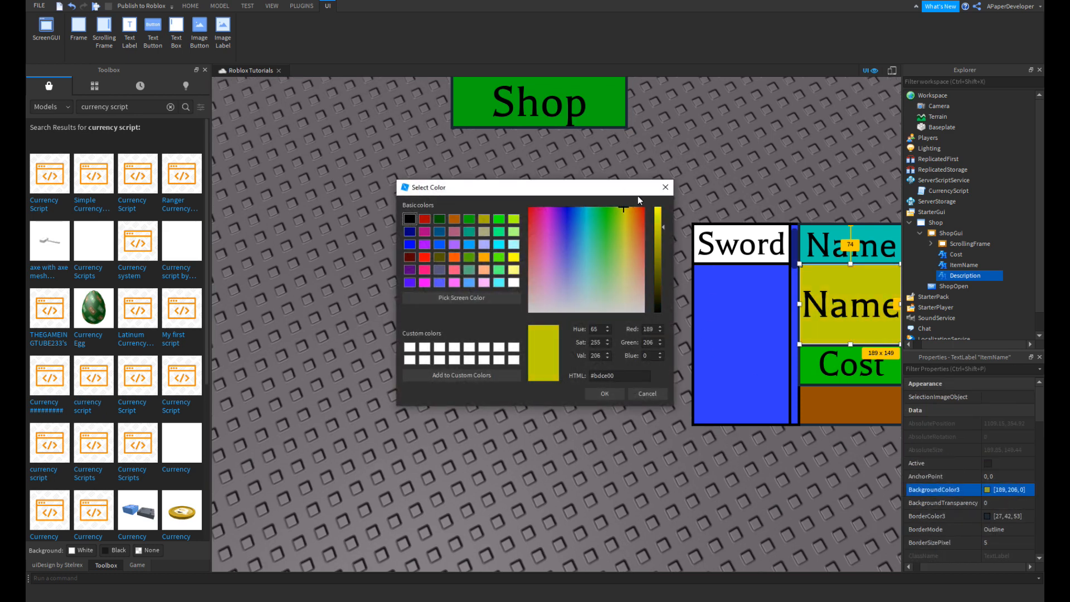
left_click_drag(657, 220, 657, 206)
left_click(605, 394)
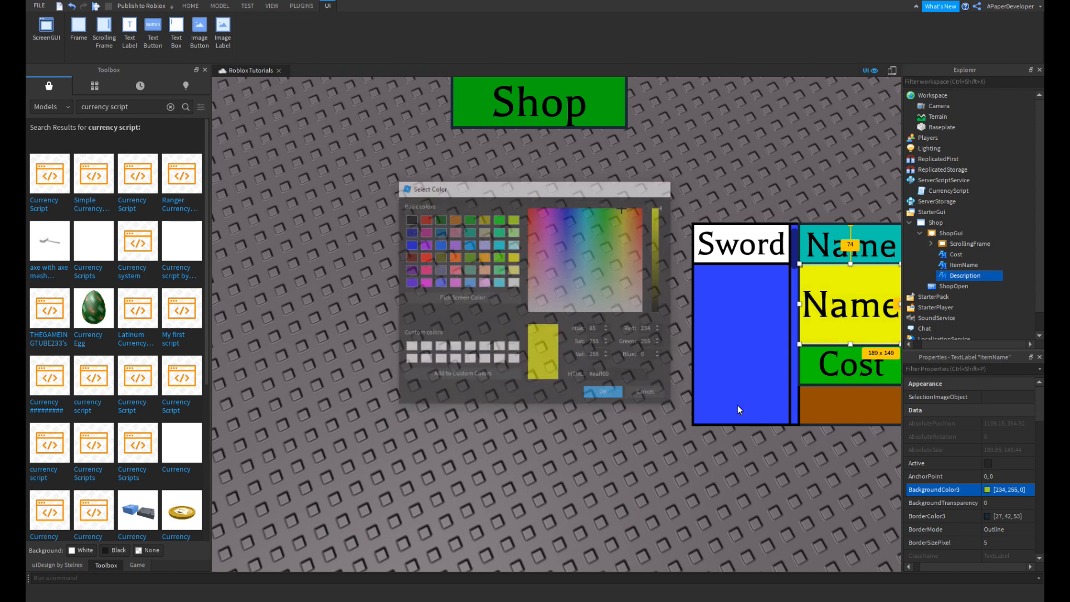
- Set the Description label's text to "Descrption"
scroll(942, 464, "down", 2)
scroll(962, 467, "down", 10)
left_click(1009, 477)
type("Descrp")
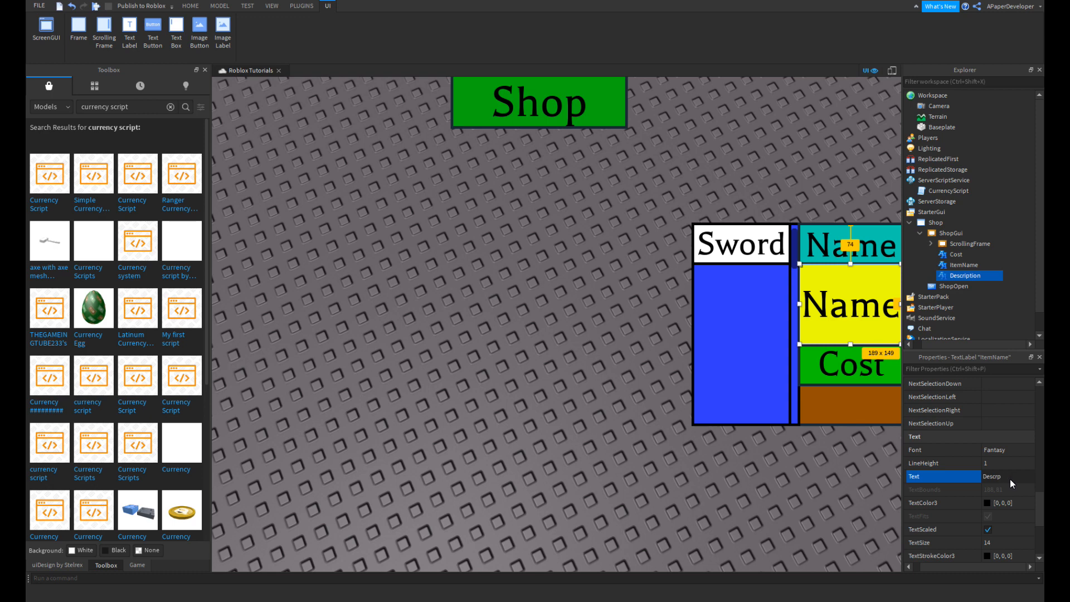
type("tion")
key("Return")
scroll(1002, 484, "down", 1)
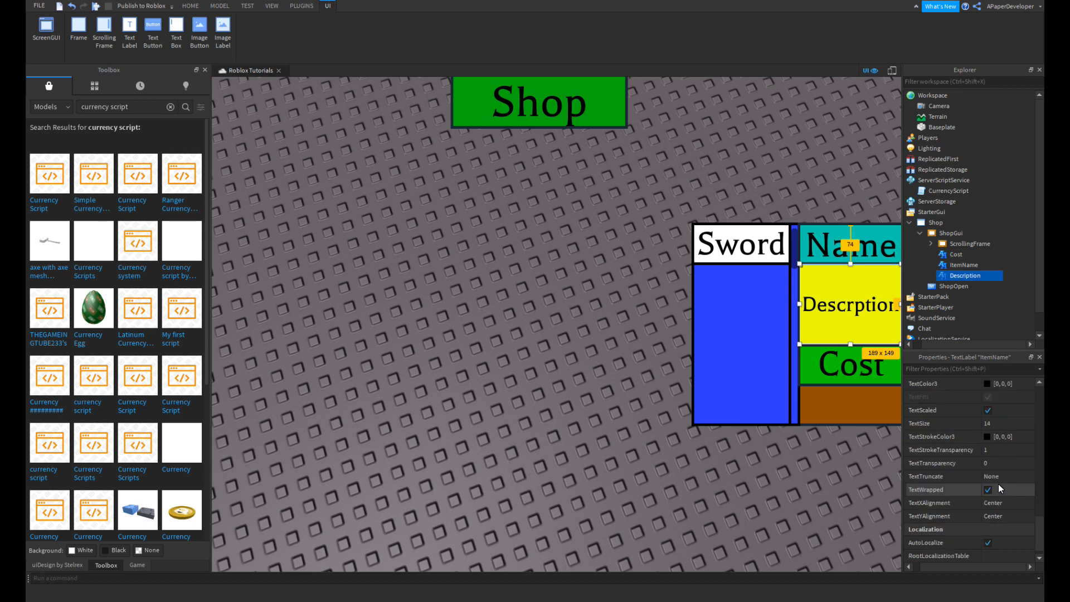
scroll(1024, 487, "down", 2)
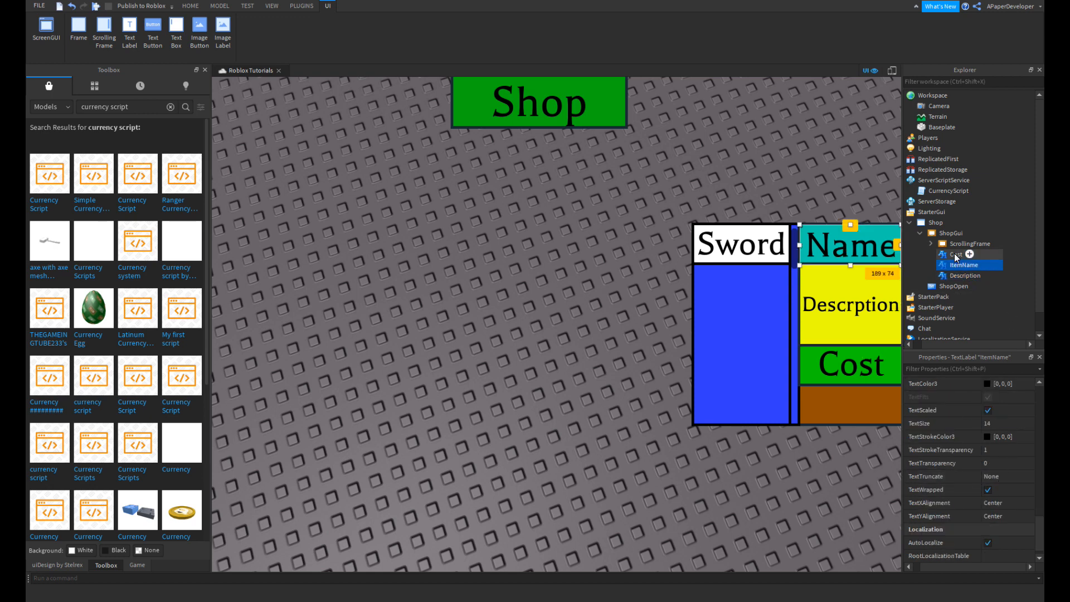
- Insert a TextButton into the ShopGui frame
left_click(954, 253)
left_click(953, 245)
left_click(956, 254)
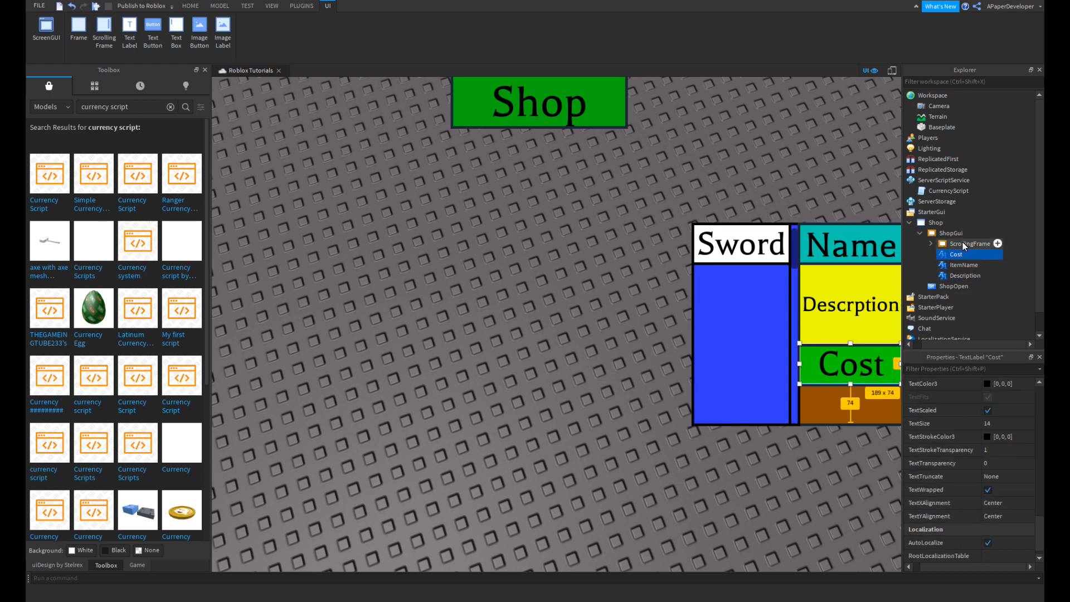
left_click(969, 232)
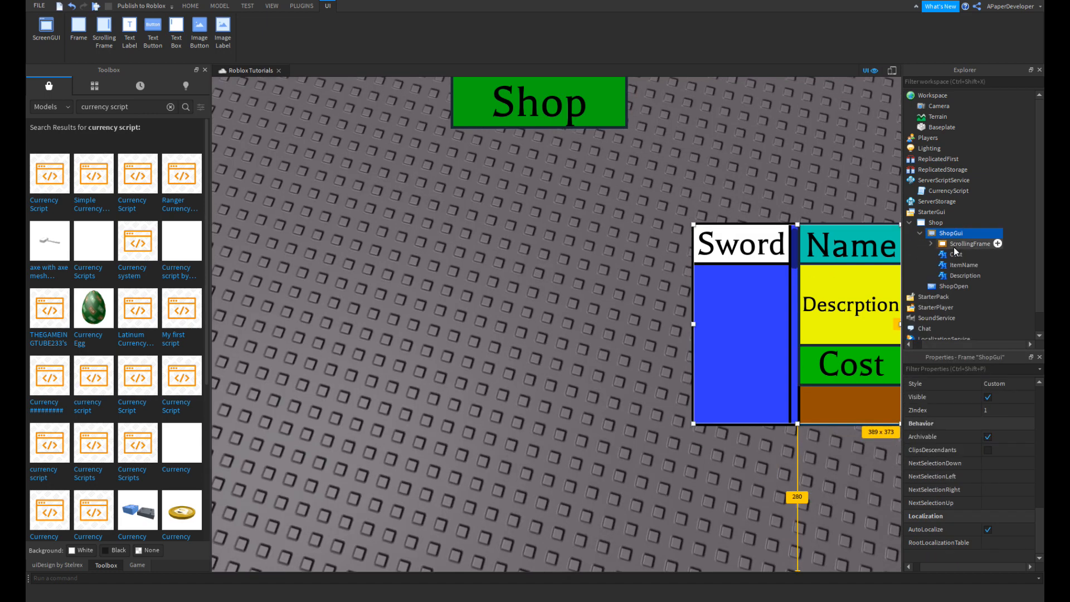
left_click(970, 232)
type("te")
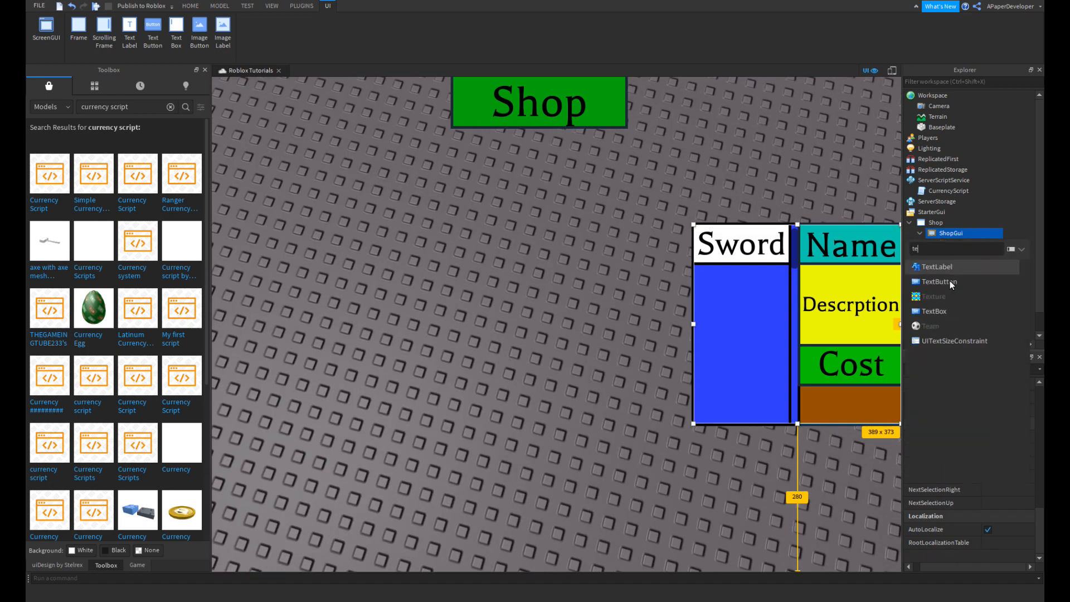
left_click(949, 280)
- Copy the Cost label's size, {0.5, -5},{0.2, 0}, to the new TextButton
left_click(957, 264)
scroll(1009, 496, "down", 5)
left_click(1008, 476)
key("ctrl+c")
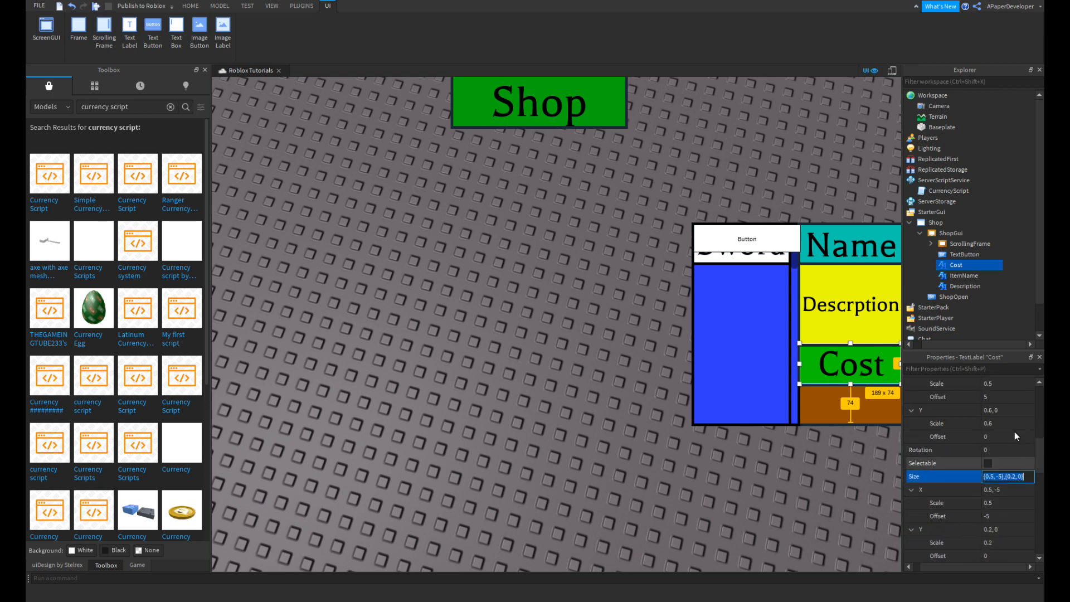
left_click(955, 254)
left_click(1010, 516)
key("ctrl+v")
key("Return")
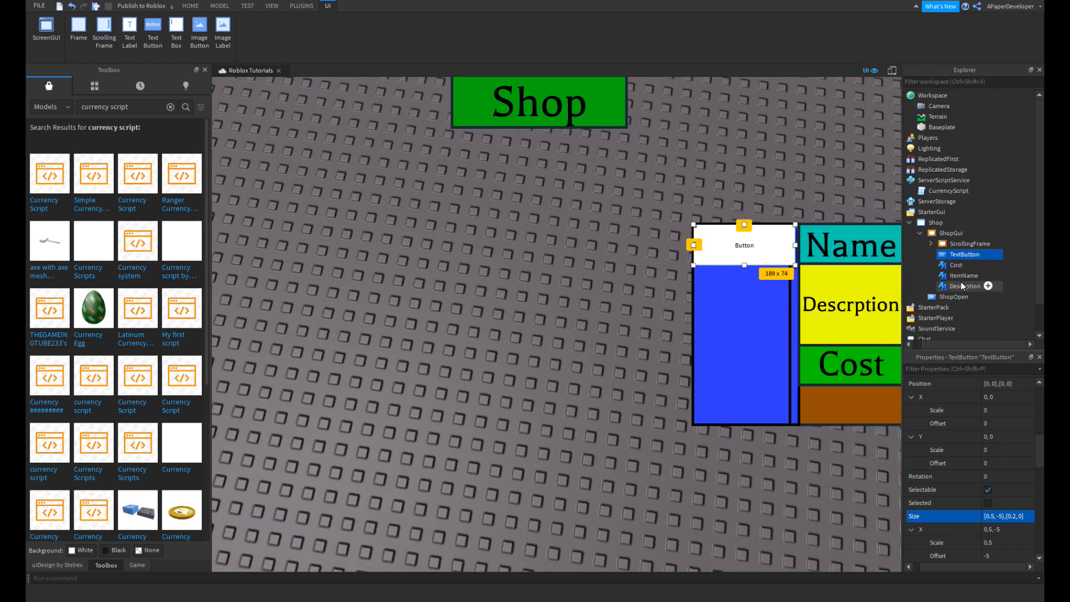
- Set the TextButton's position to the Description label's {0.5, 5},{0.2, 0}
left_click(960, 286)
left_click(1016, 471)
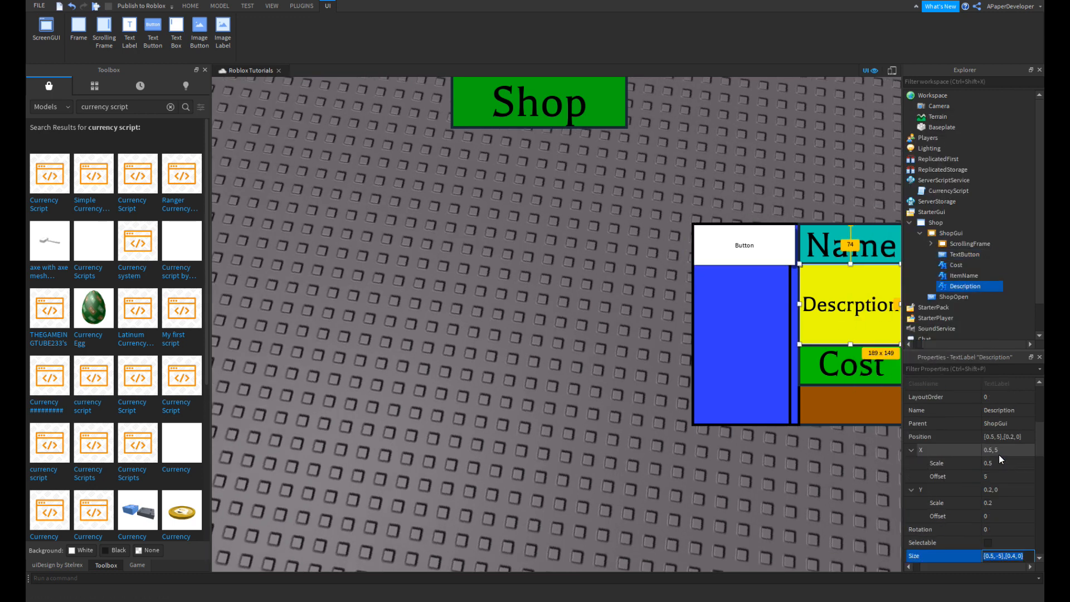
left_click(959, 254)
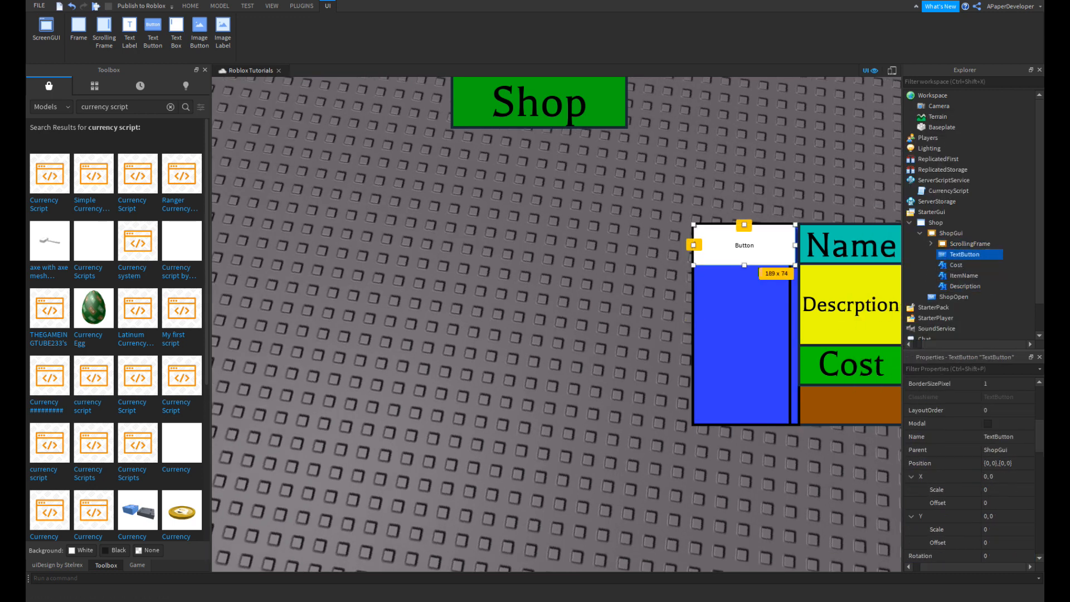
left_click(1007, 463)
type("{0.5, 5},{0.2, 0}")
key("Return")
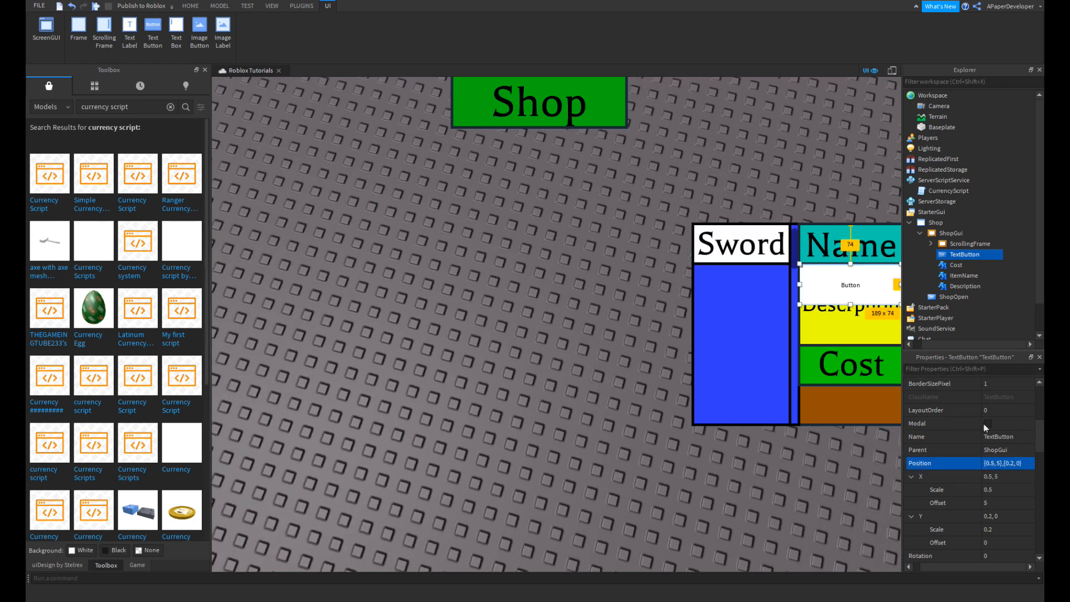
- Try a background transparency of 5 on the TextButton and undo it
scroll(985, 429, "up", 3)
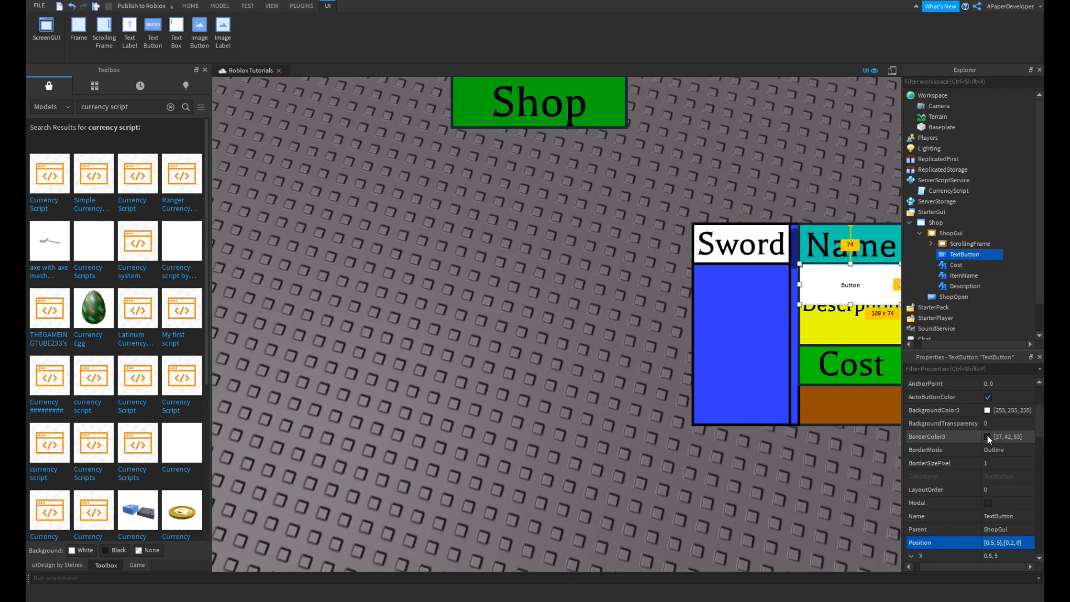
scroll(987, 434, "up", 3)
scroll(996, 449, "down", 3)
scroll(995, 449, "down", 3)
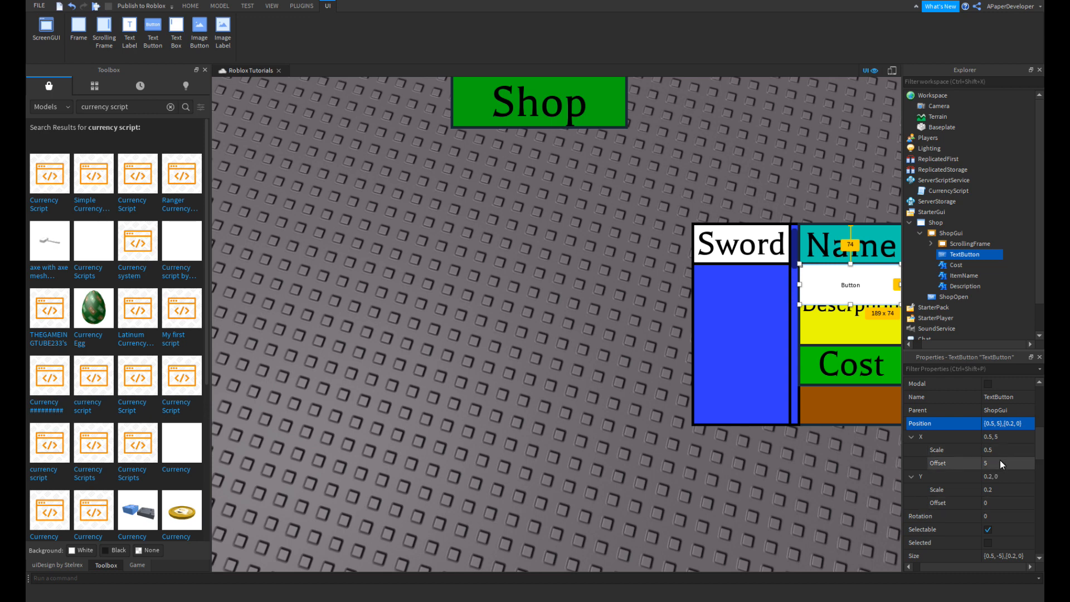
scroll(1004, 485, "up", 5)
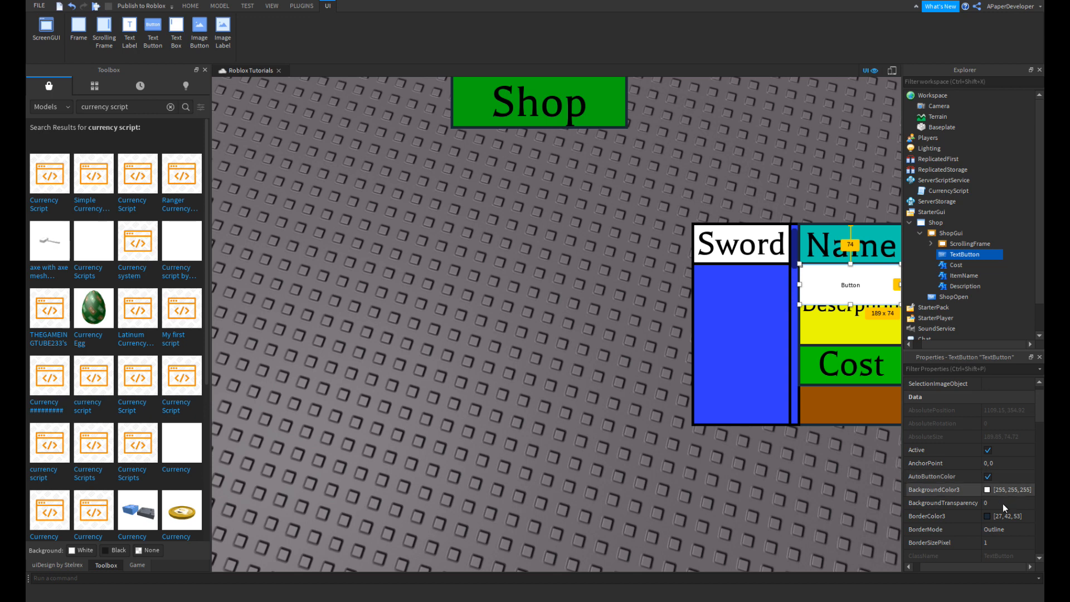
left_click(1001, 503)
type("5")
key("Return")
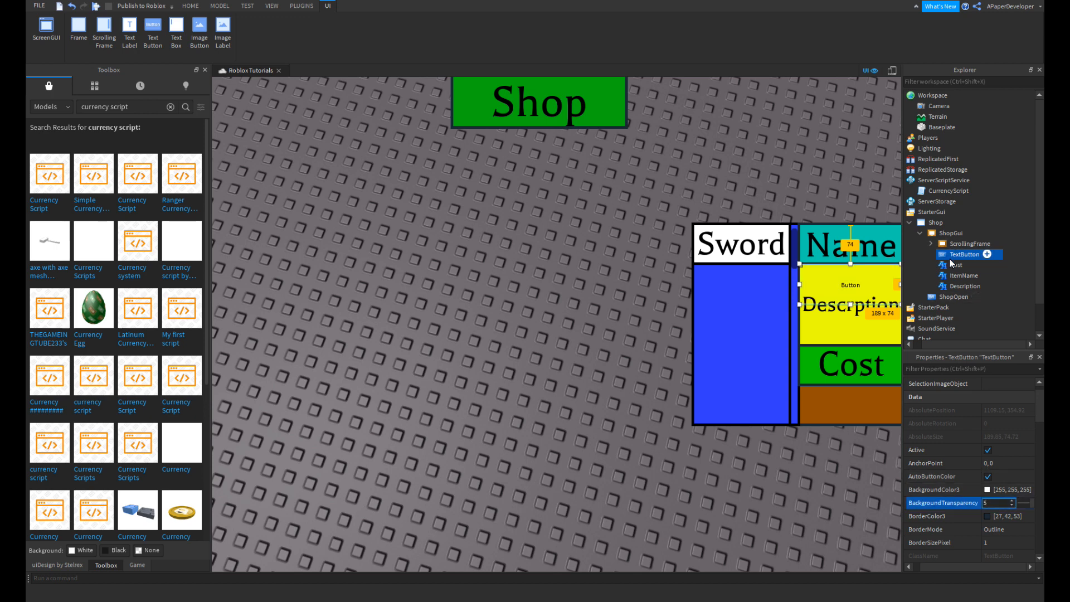
key("ctrl+z")
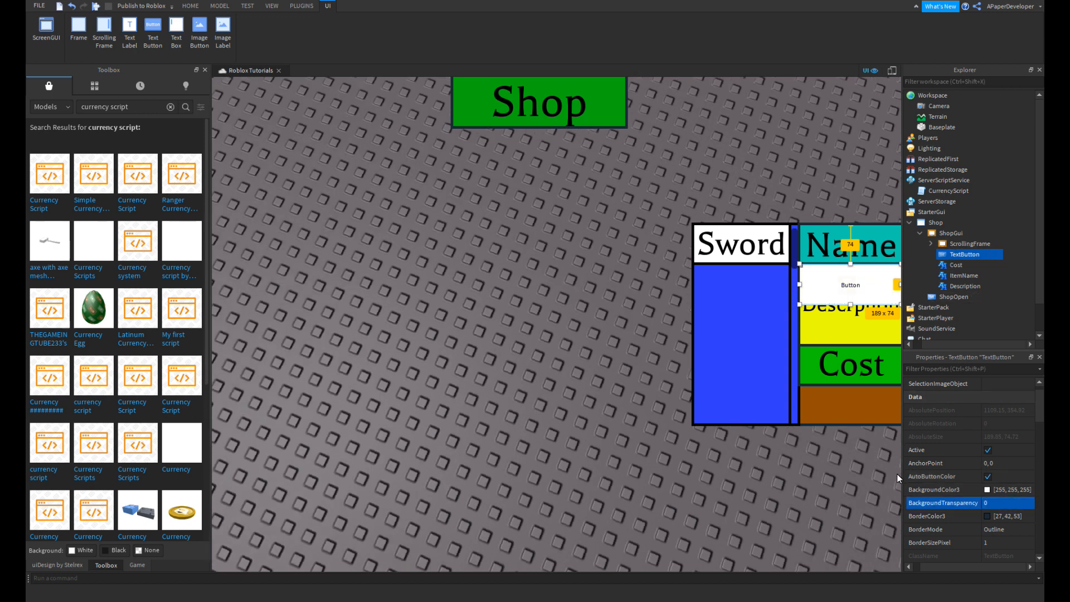
- Set the TextButton's border size to 5 pixels
left_click(1011, 544)
type("5")
key("Return")
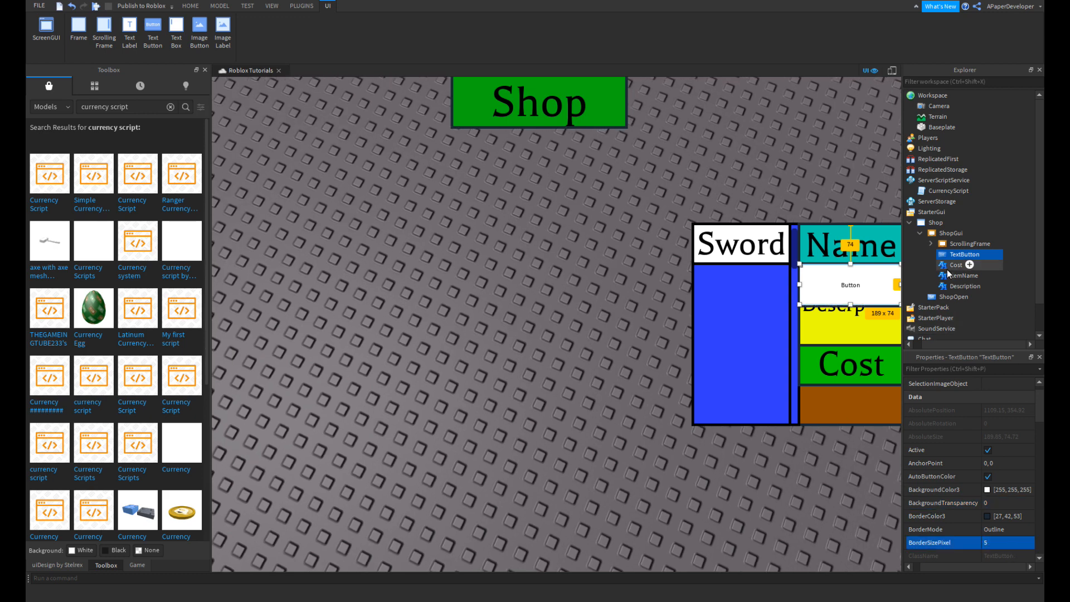
- Rename the TextButton as Buy
right_click(969, 254)
left_click(972, 317)
type("Buy")
key("Return")
- Try a Y size scale of 8 on the Buy button and undo it
scroll(952, 412, "down", 3)
scroll(981, 437, "down", 1)
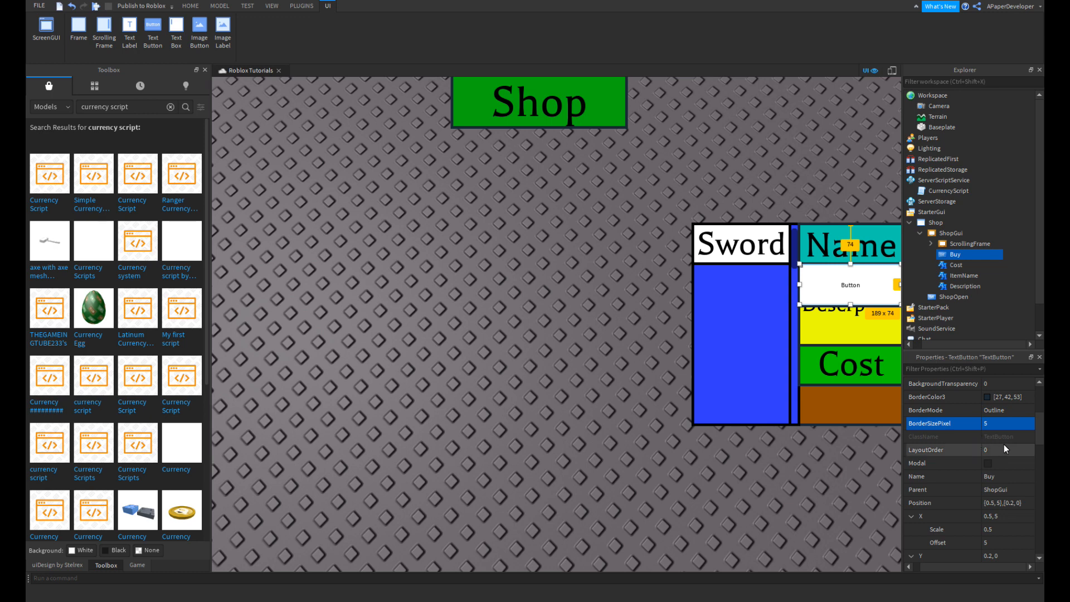
scroll(982, 461, "down", 1)
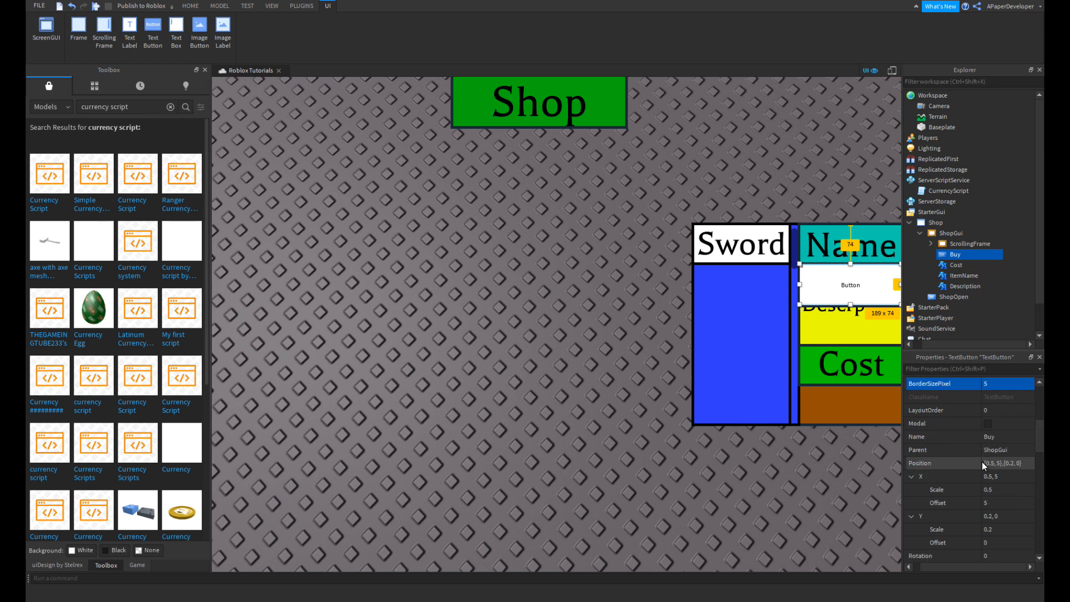
scroll(982, 463, "down", 5)
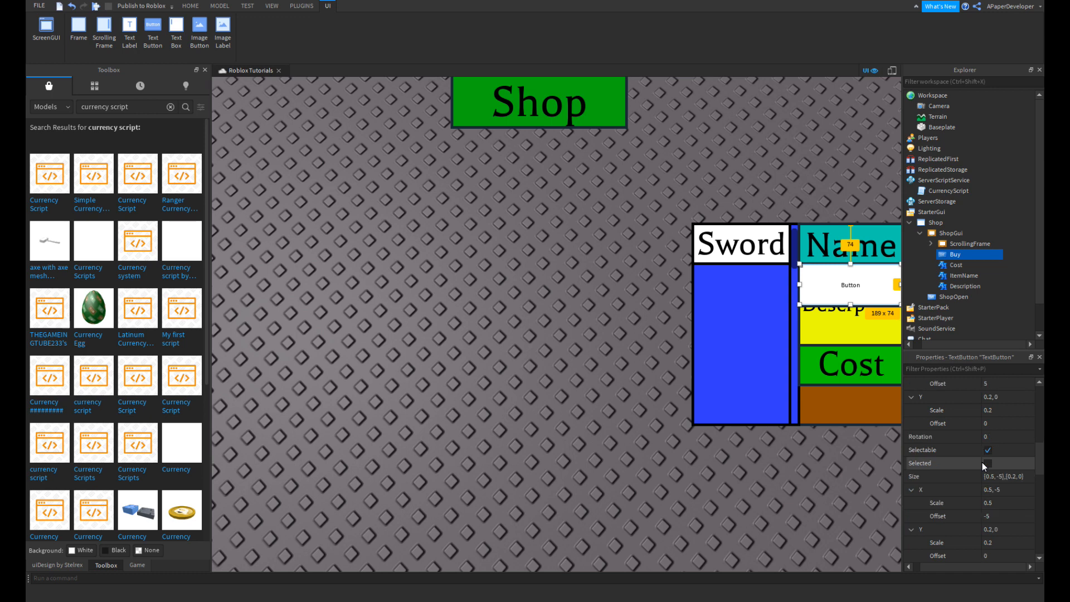
left_click(982, 463)
scroll(1000, 479, "up", 1)
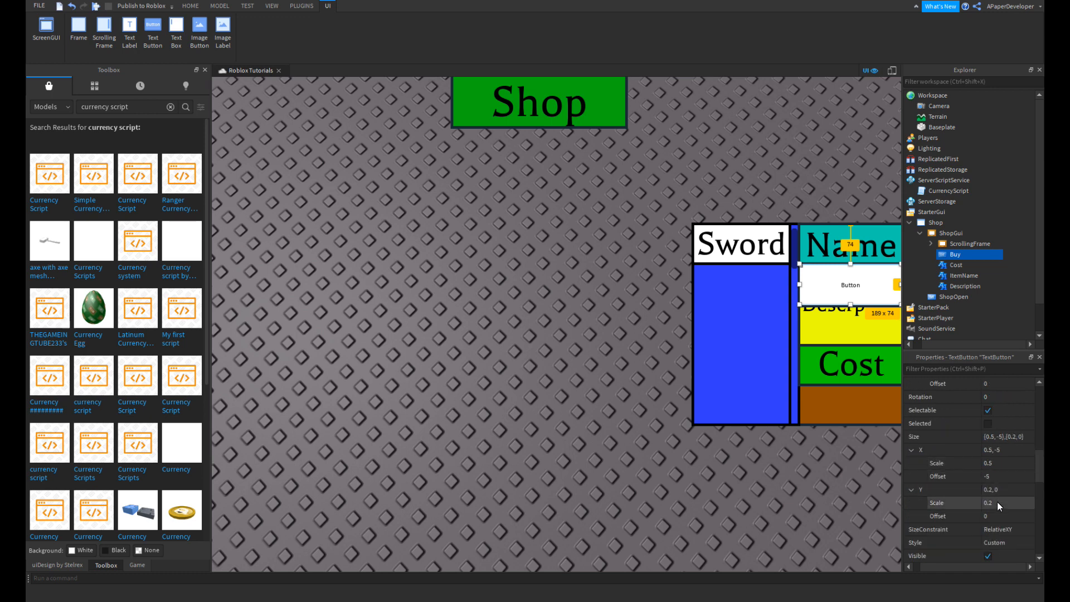
type("8")
key("Return")
key("ctrl+z")
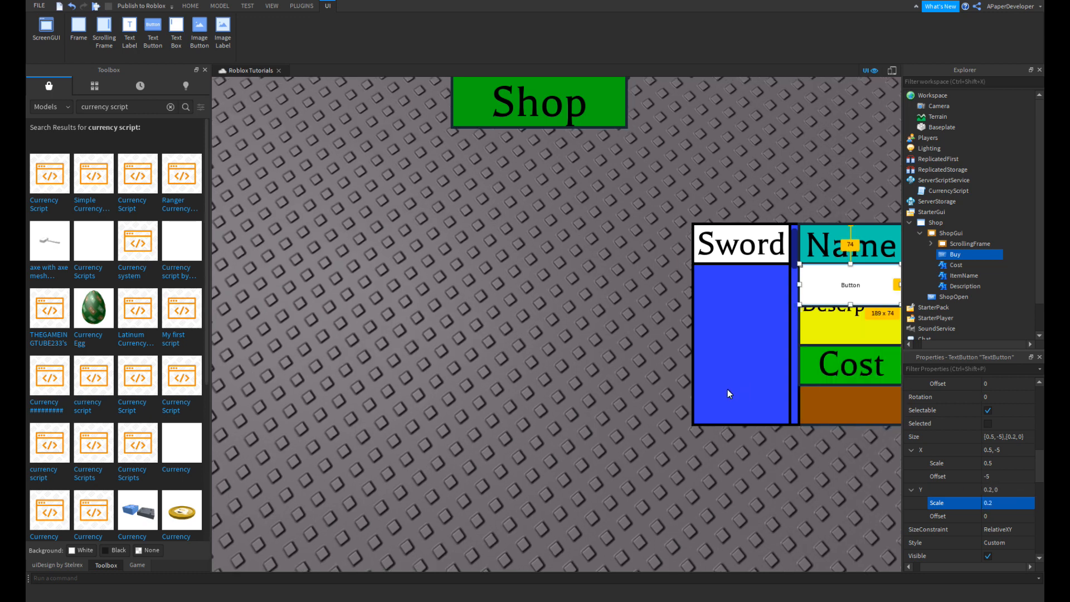
- Set the Buy button's Y position scale to 0.8 so it sits directly below the Cost label
scroll(727, 389, "up", 3)
scroll(1024, 479, "up", 3)
left_click(1011, 494)
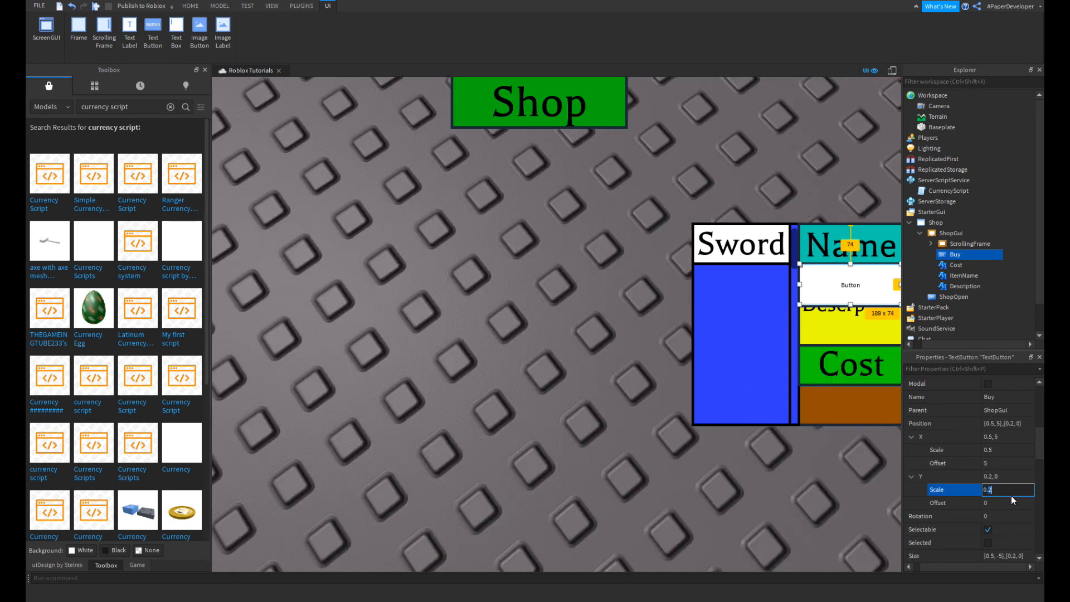
type("8")
key("Return")
scroll(601, 345, "down", 2)
left_click(600, 345)
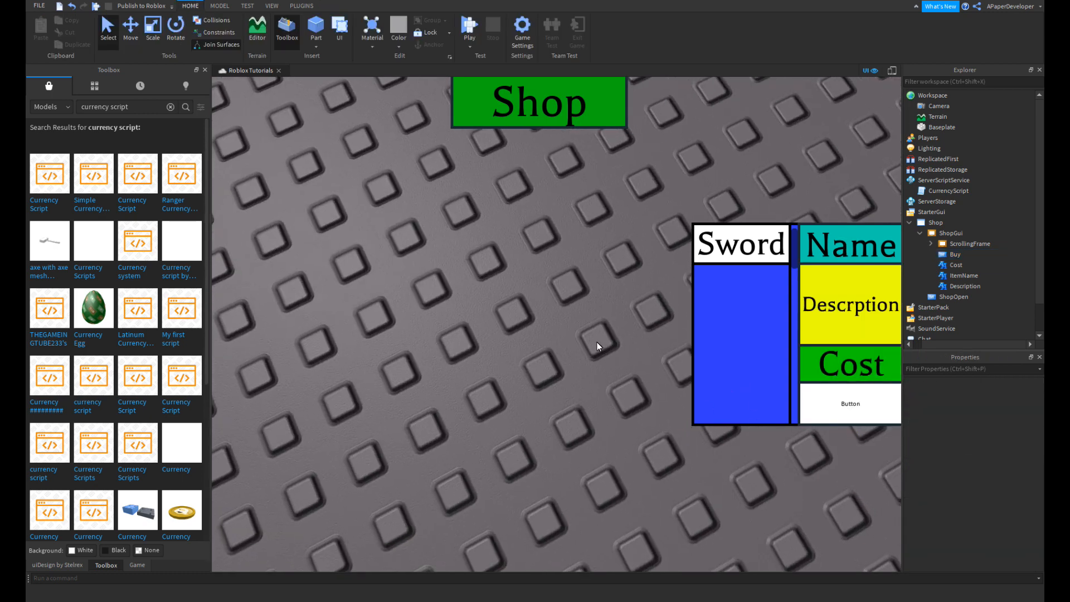
right_click_drag(597, 346, 853, 340)
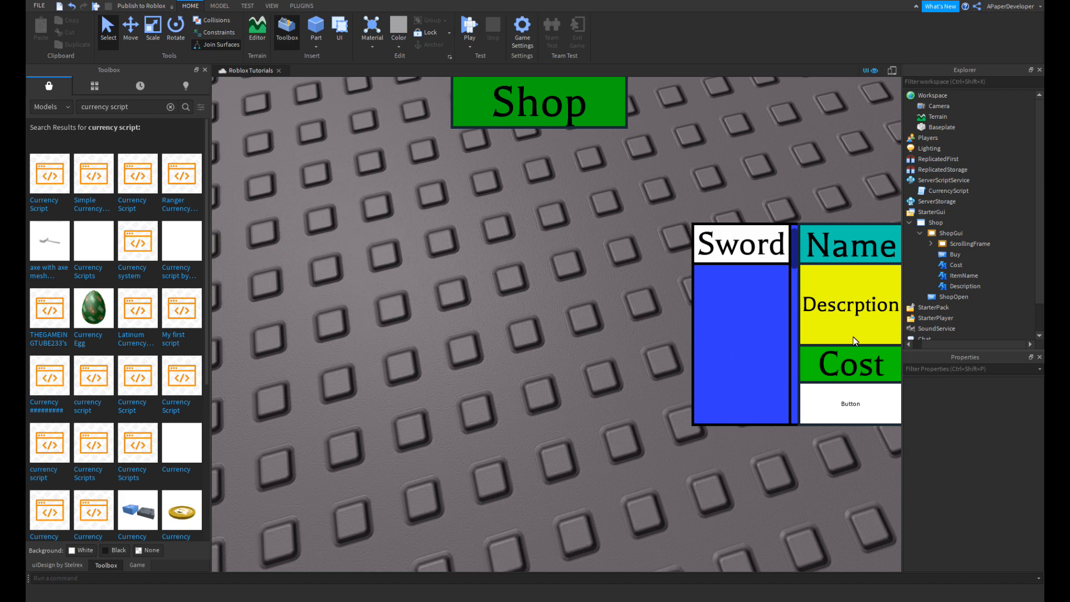
- Set the Buy button's background colour to magenta with RGB 255, 0, 230
left_click(957, 254)
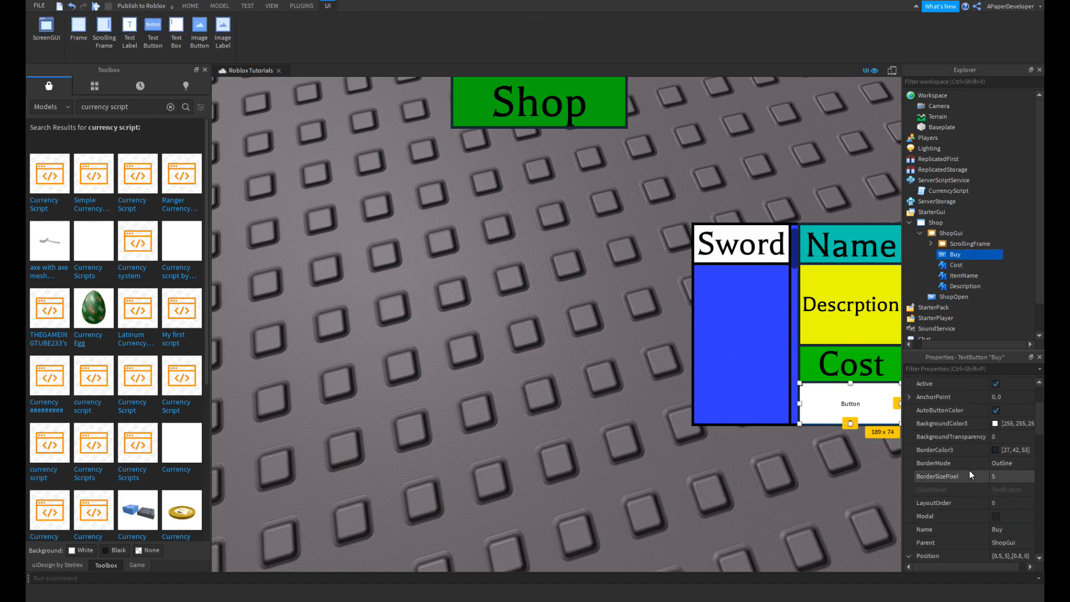
left_click(994, 425)
left_click_drag(557, 221, 545, 197)
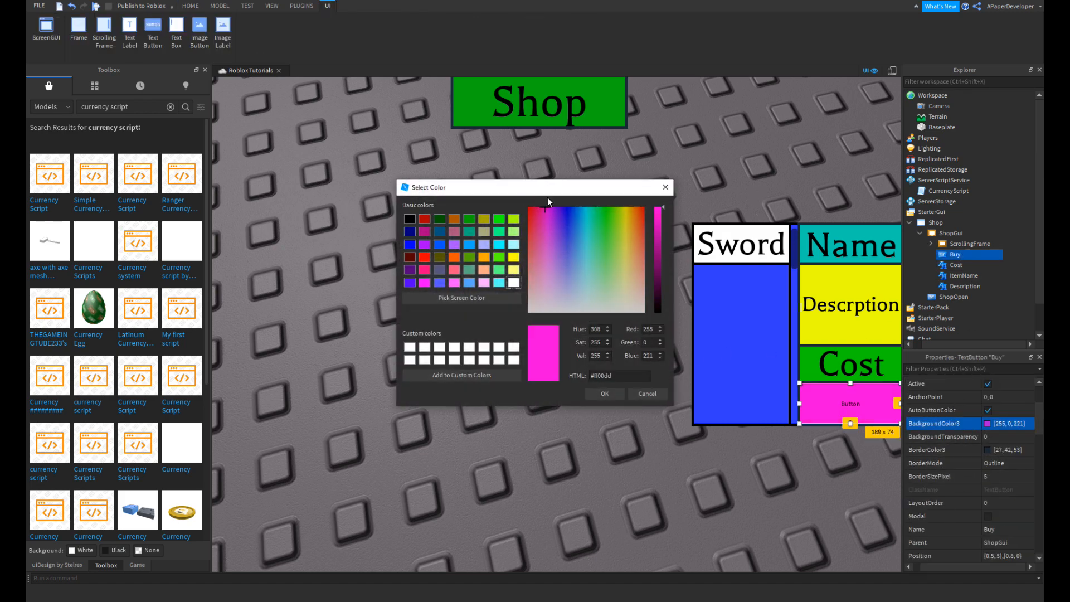
left_click(611, 399)
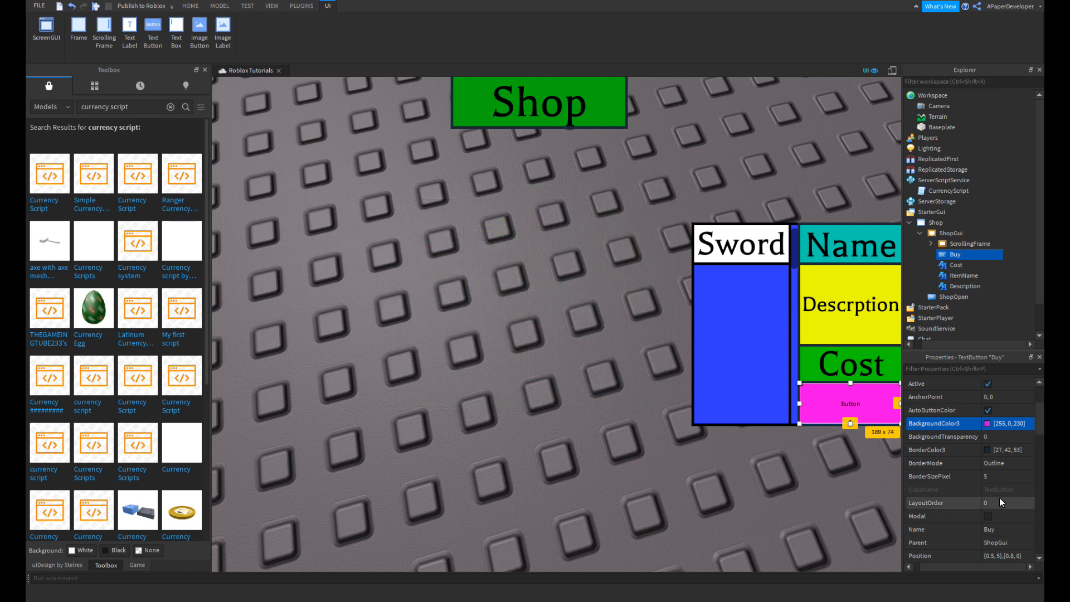
- Enable TextScaled on the Buy button and set its font to Fantasy
scroll(985, 500, "down", 10)
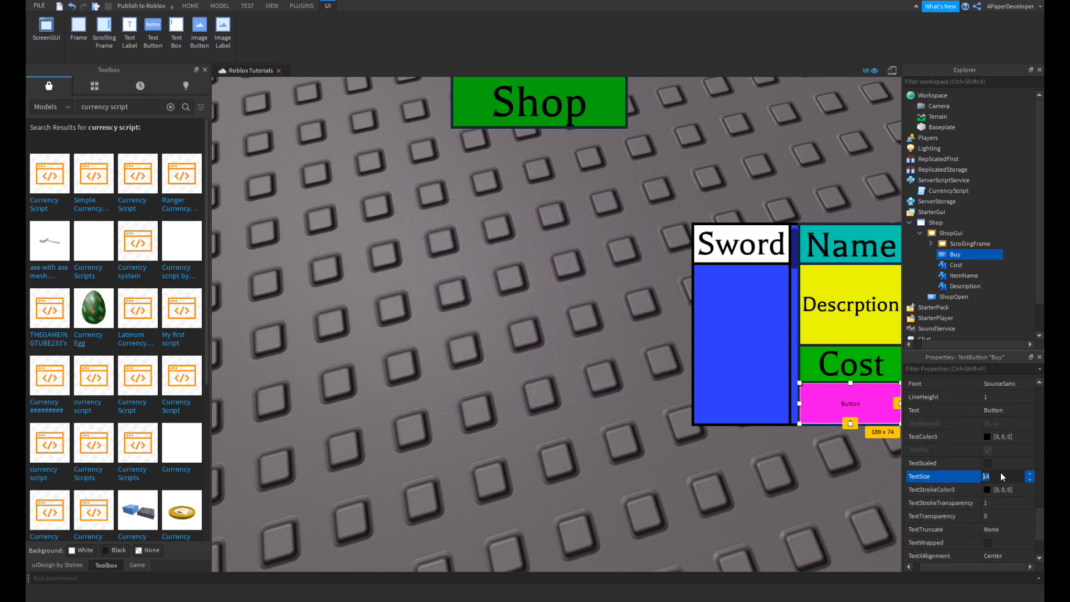
left_click(1001, 465)
left_click(998, 383)
left_click(998, 387)
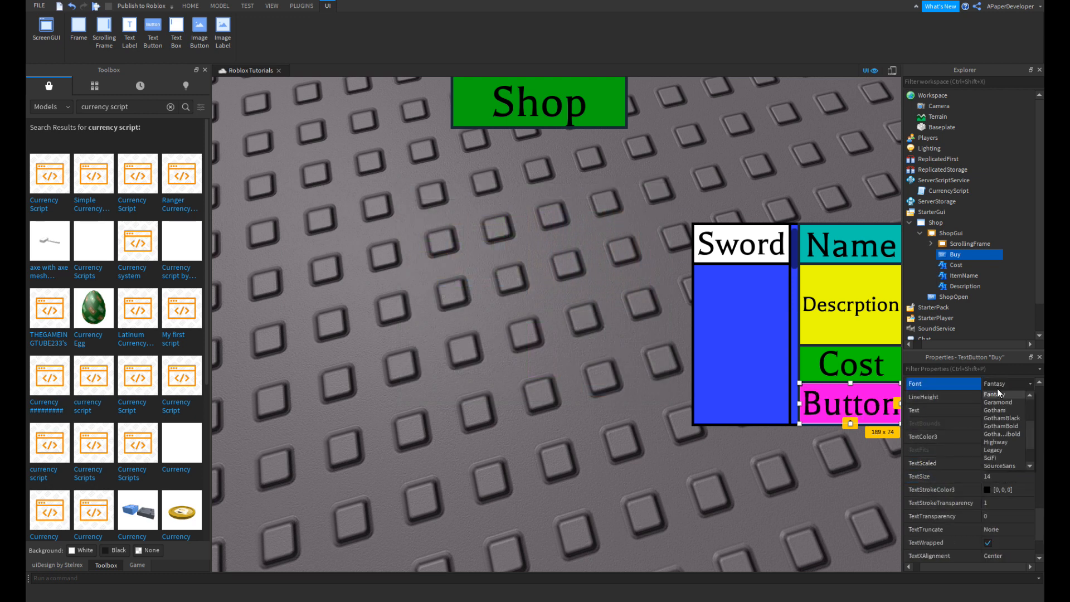
- Set the Buy button's displayed text to "Buy"
left_click(1000, 410)
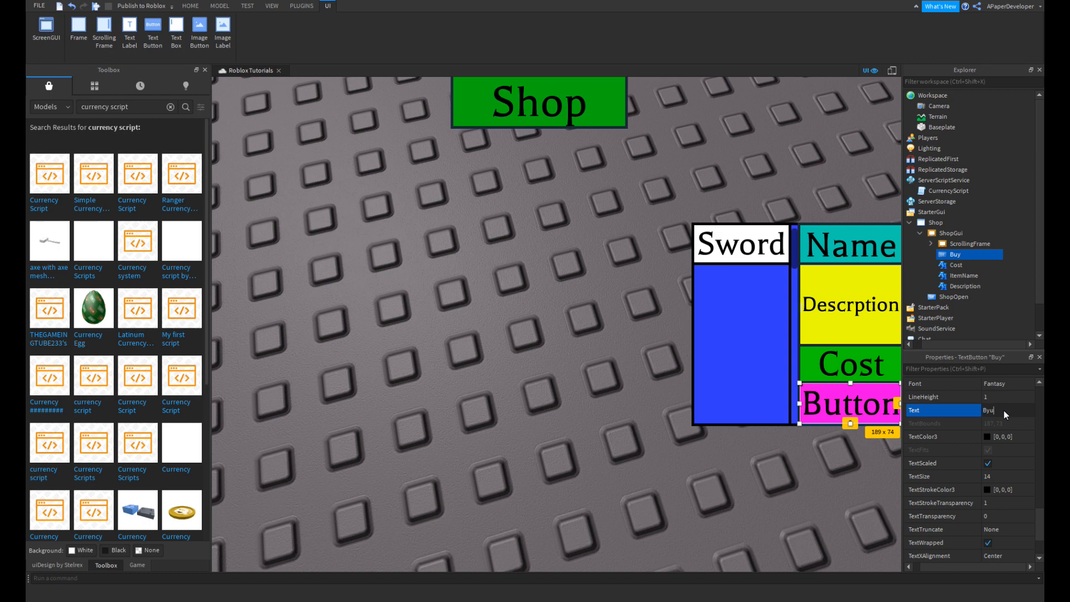
type("Buy")
left_click(657, 389)
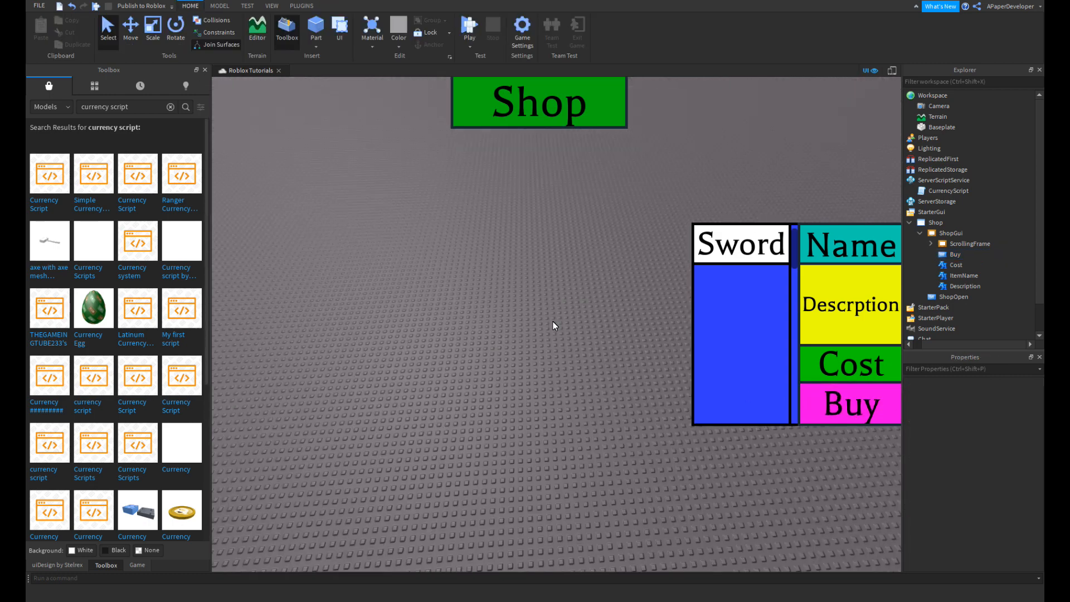
- Examine the ID, Cost and ItemName value objects inside the Sword button of the ScrollingFrame
left_click(930, 244)
left_click(940, 254)
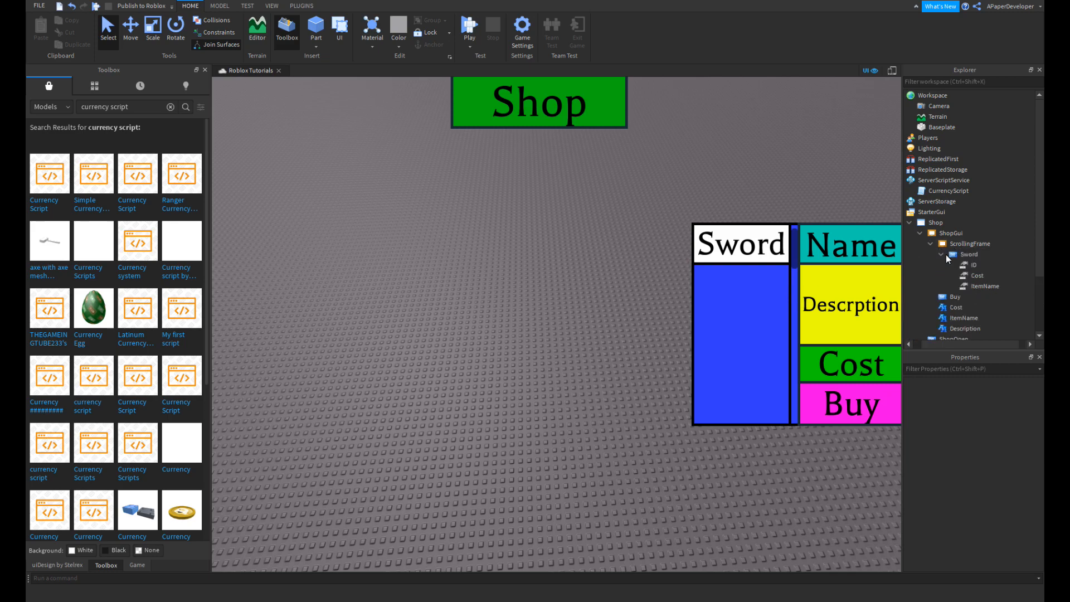
left_click(953, 254)
left_click(962, 279)
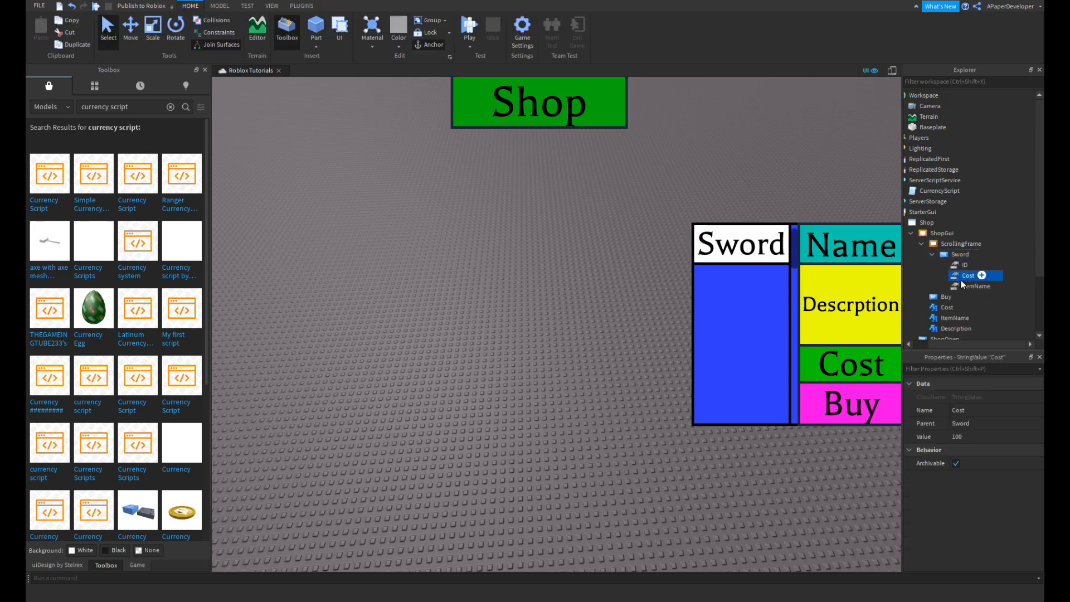
left_click(961, 287)
left_click(963, 266)
left_click(964, 275)
left_click(964, 286)
- Try to enter "Sw" as the value of the Sword button's ItemName IntValue
right_click(942, 283)
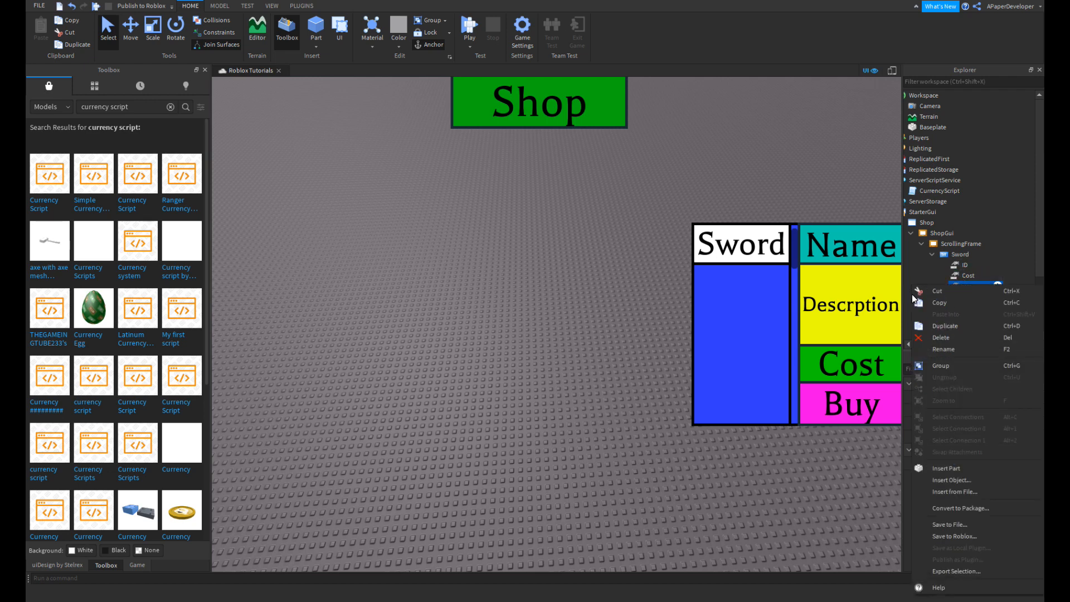
key("Escape")
left_click(974, 436)
type("Sw")
key("Return")
right_click(523, 403)
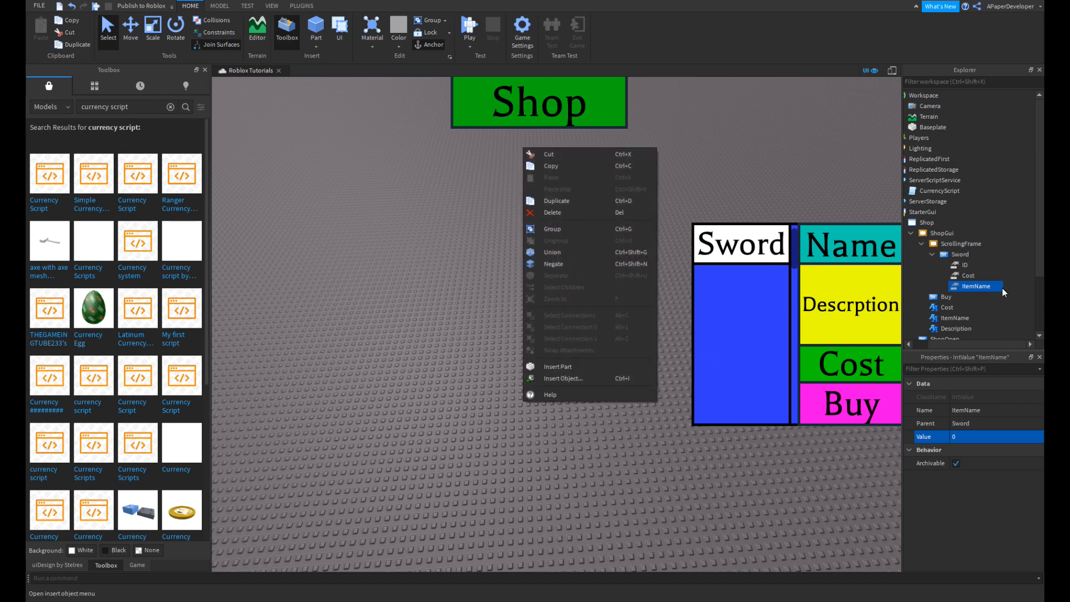
- Delete the Sword button's ItemName IntValue and insert a StringValue under Sword in its place
right_click(985, 286)
left_click(985, 333)
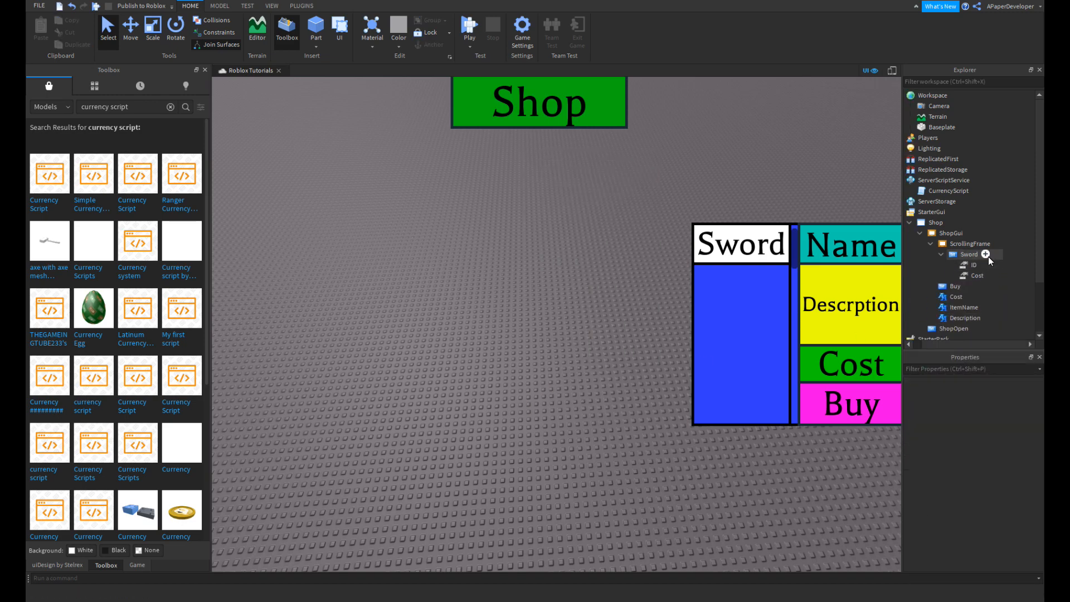
left_click(986, 255)
type("str")
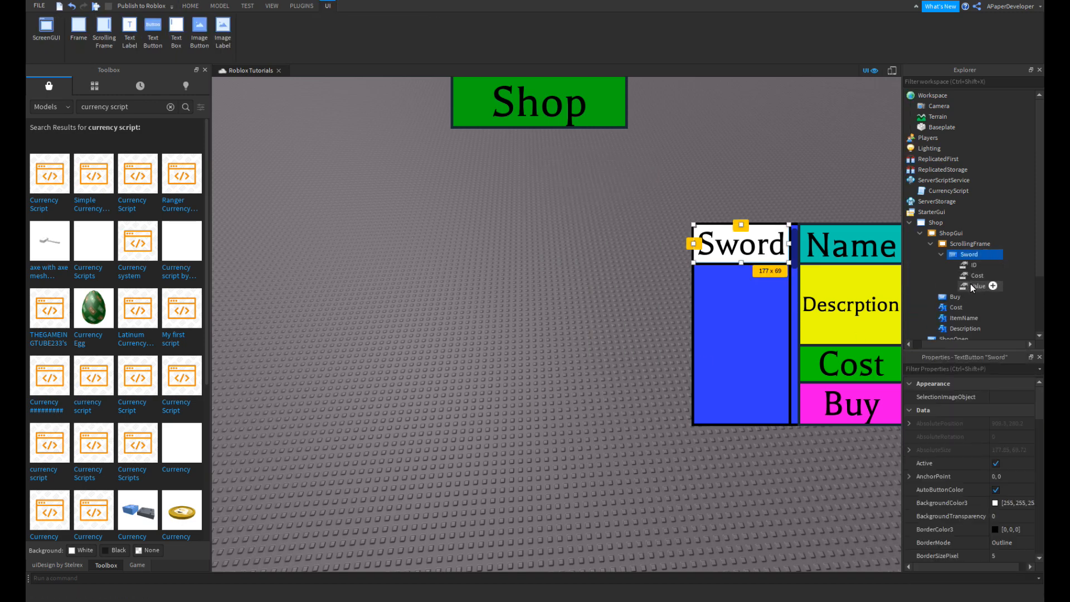
- Rename the new StringValue under the Sword button as ItemName
right_click(971, 278)
left_click(974, 344)
key("F2")
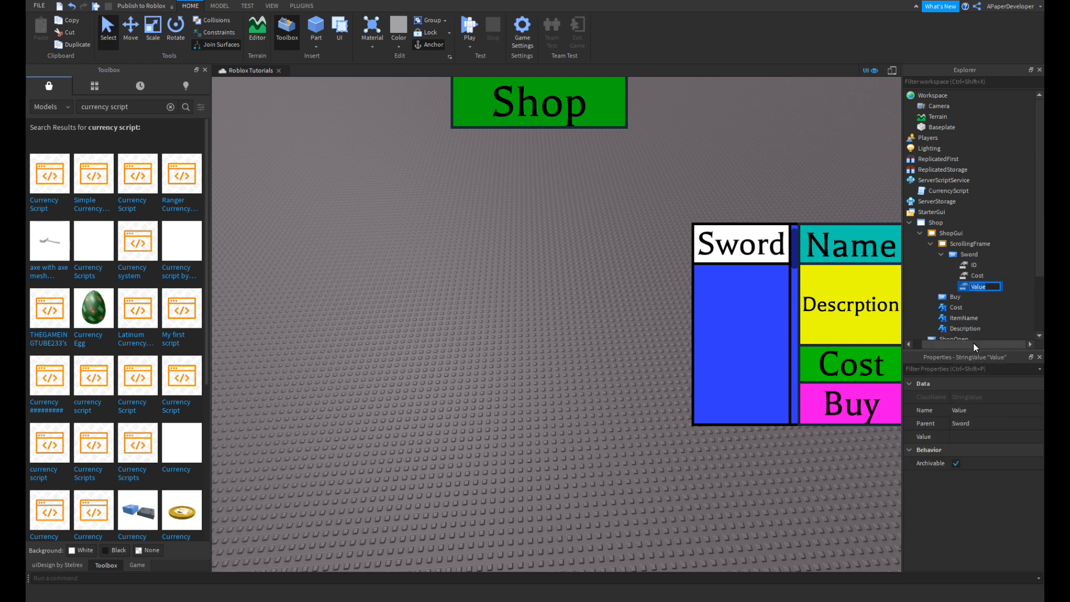
type("Itemn")
type("ame")
key("Return")
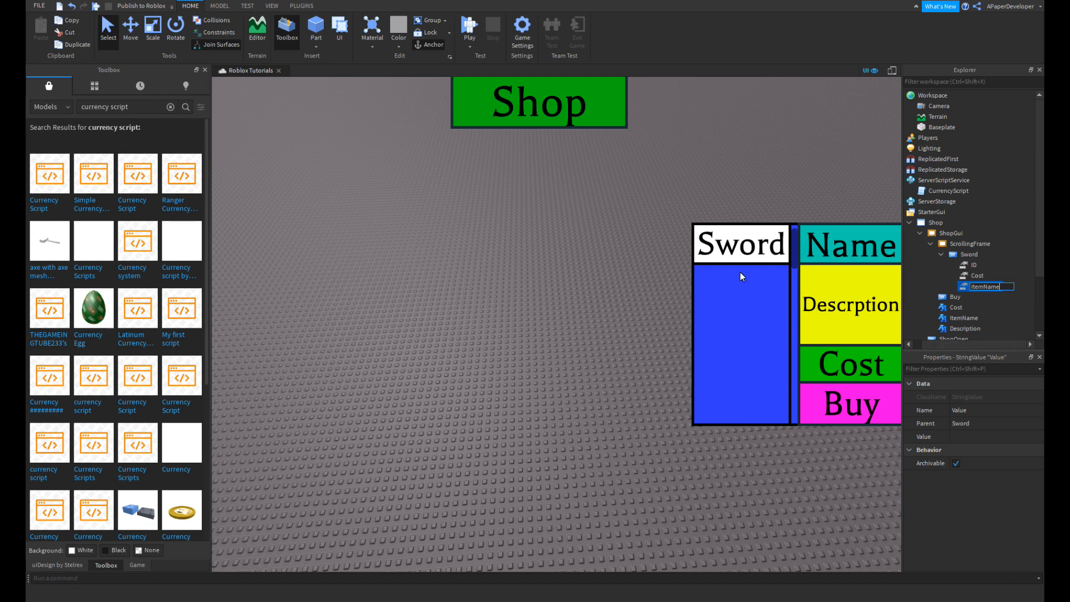
- Set the value of the Sword button's ItemName StringValue to "Sword"
left_click(1015, 439)
type("Sword")
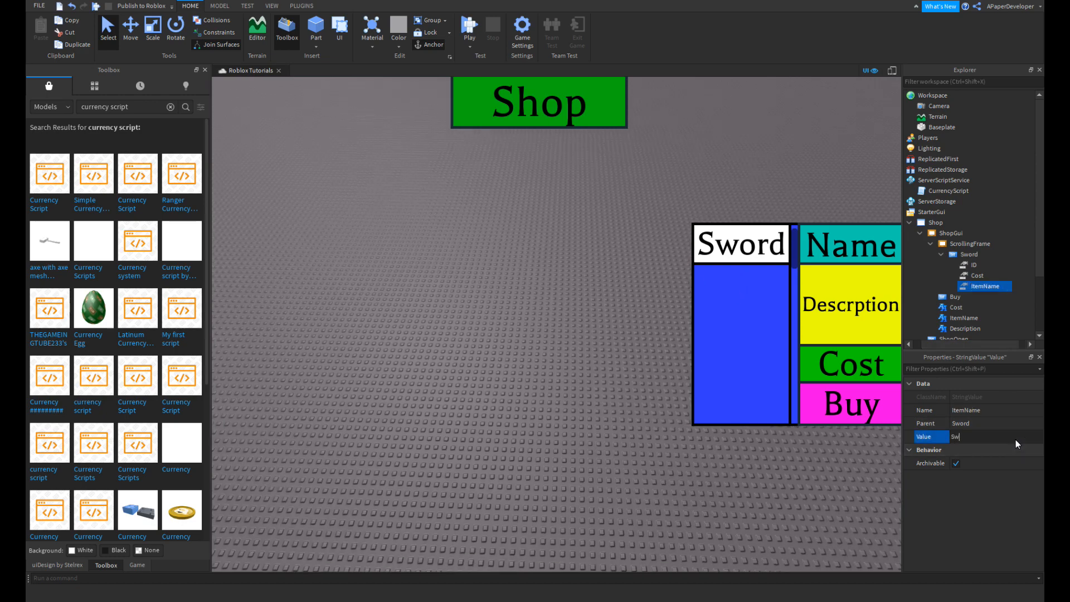
right_click(577, 348)
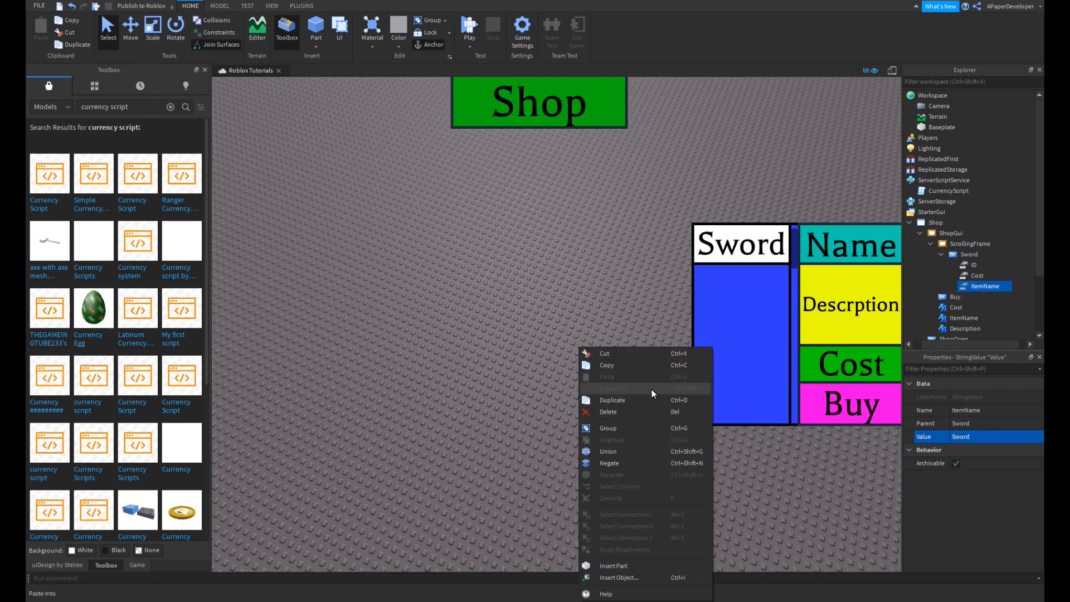
left_click(825, 429)
- Duplicate the Sword button's ItemName StringValue as Description and set the copy's value to "Its a sword."
key("ctrl+d")
right_click(986, 296)
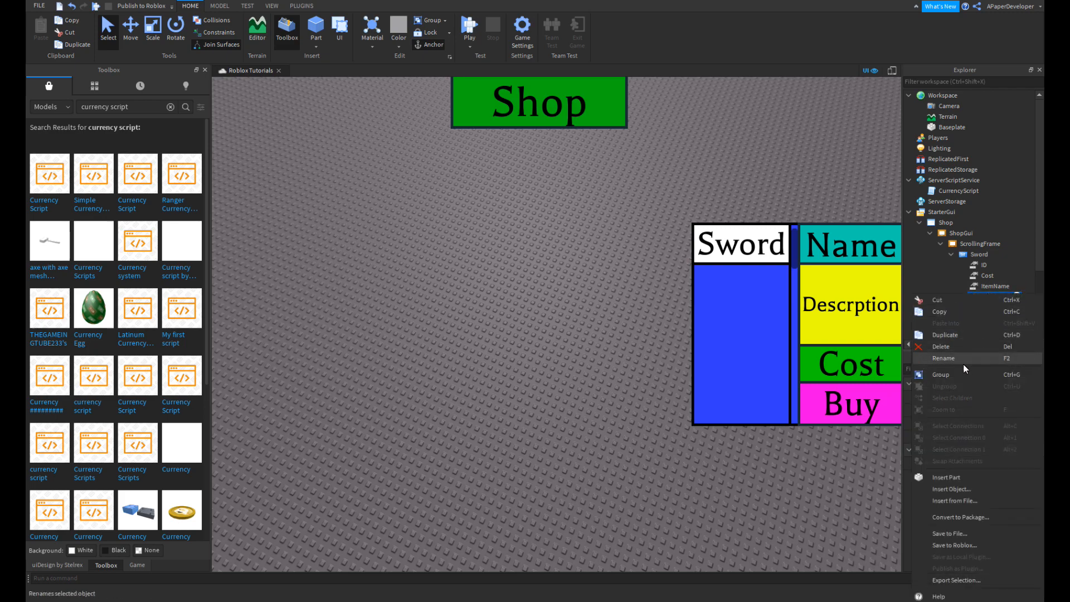
left_click(963, 365)
type("Descripr")
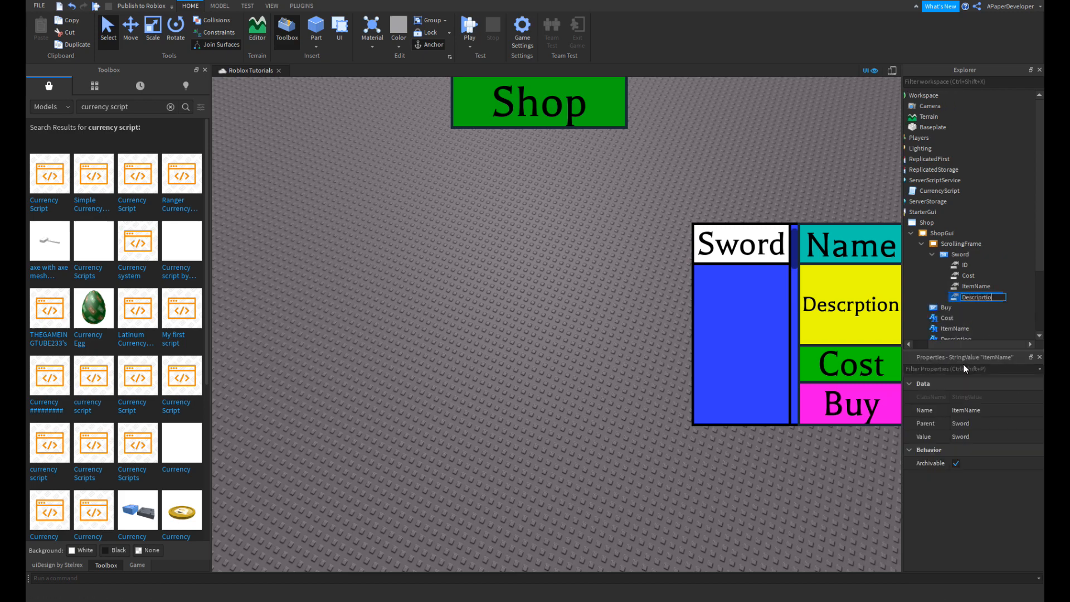
key("BackSpace")
type("tion")
left_click(971, 435)
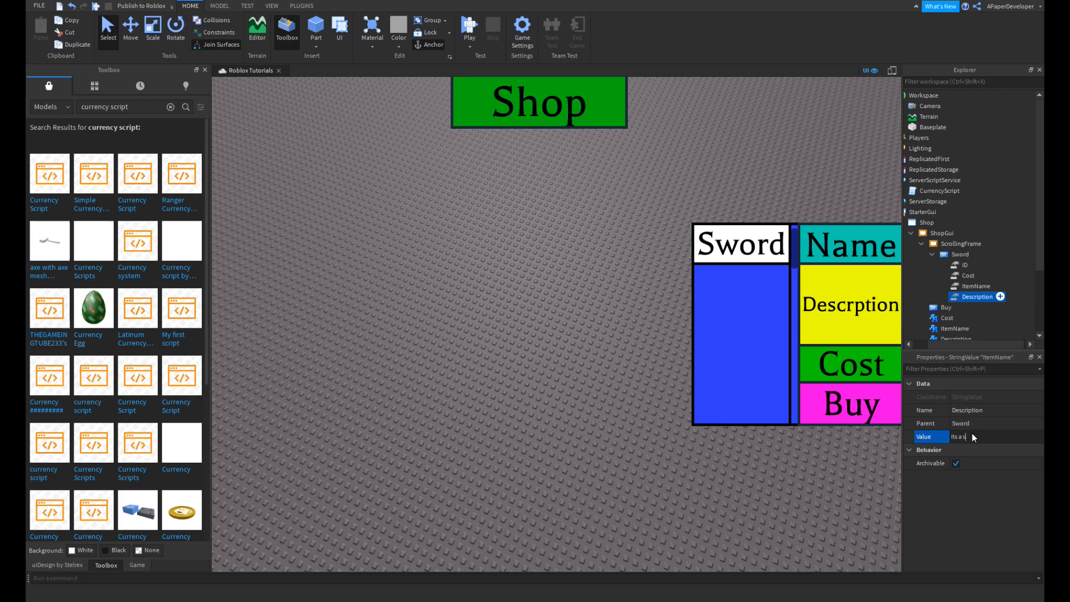
key("Return")
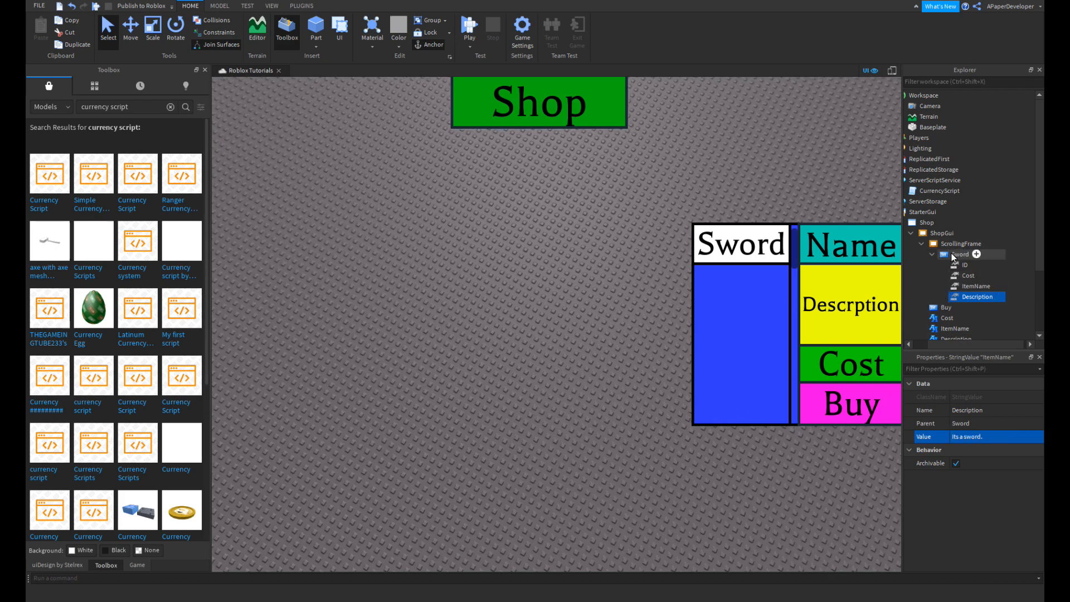
- Insert a Script into the Sword button
left_click(971, 254)
left_click(975, 254)
type("sc")
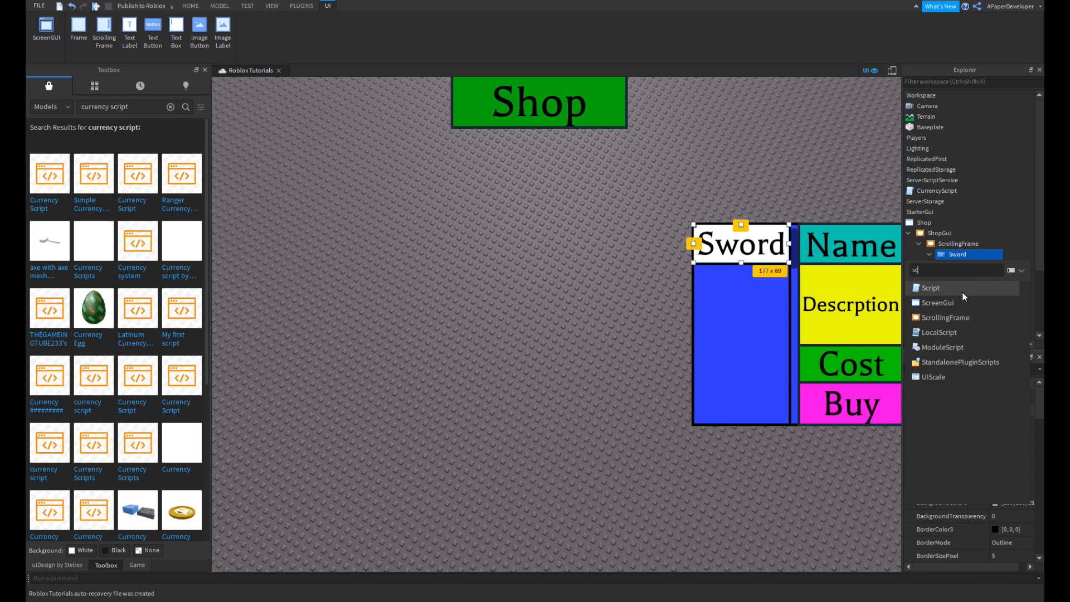
left_click(962, 292)
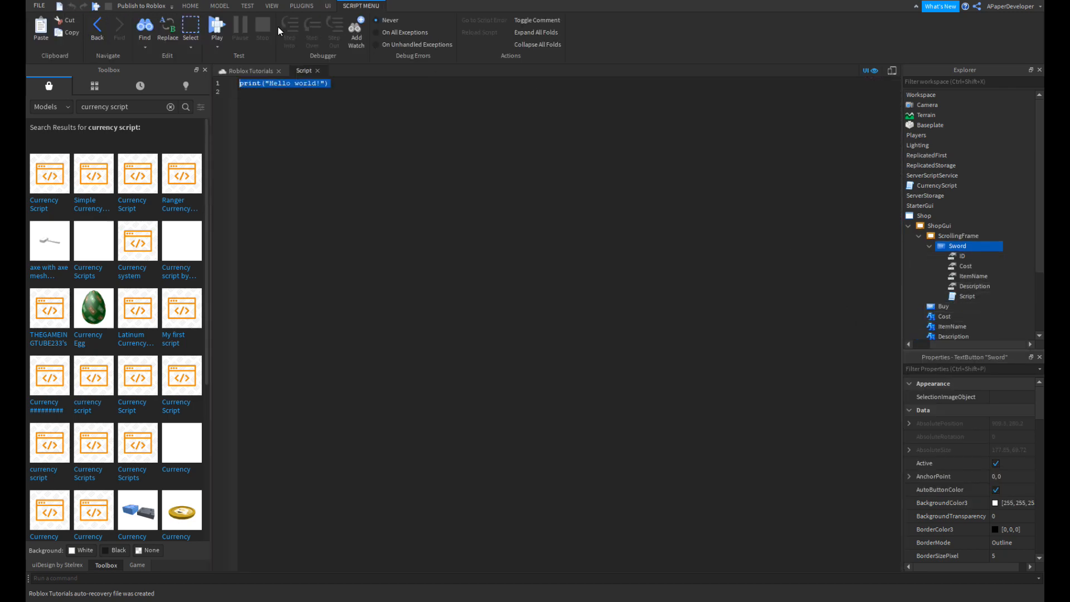
- Replace the default script code with script.Parent.MouseButton1Click:Connect(function() and its closing end), using larger editor text
type("script.p")
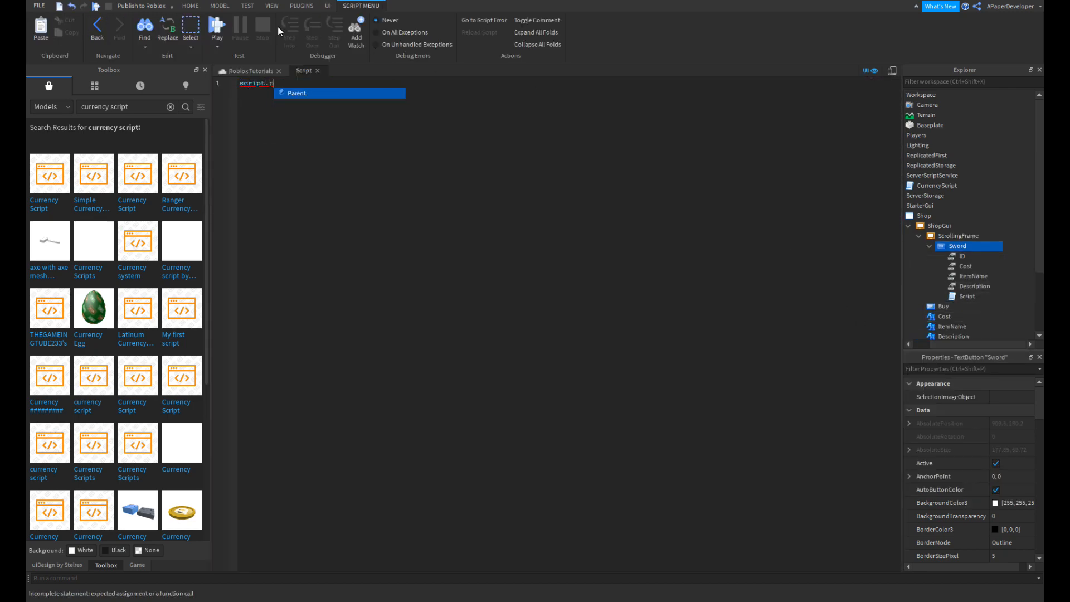
key("BackSpace")
key("BackSpace")
key("ctrl+equal")
key("ctrl+equal")
key("ctrl+equal")
key("ctrl+equal")
key("ctrl+equal")
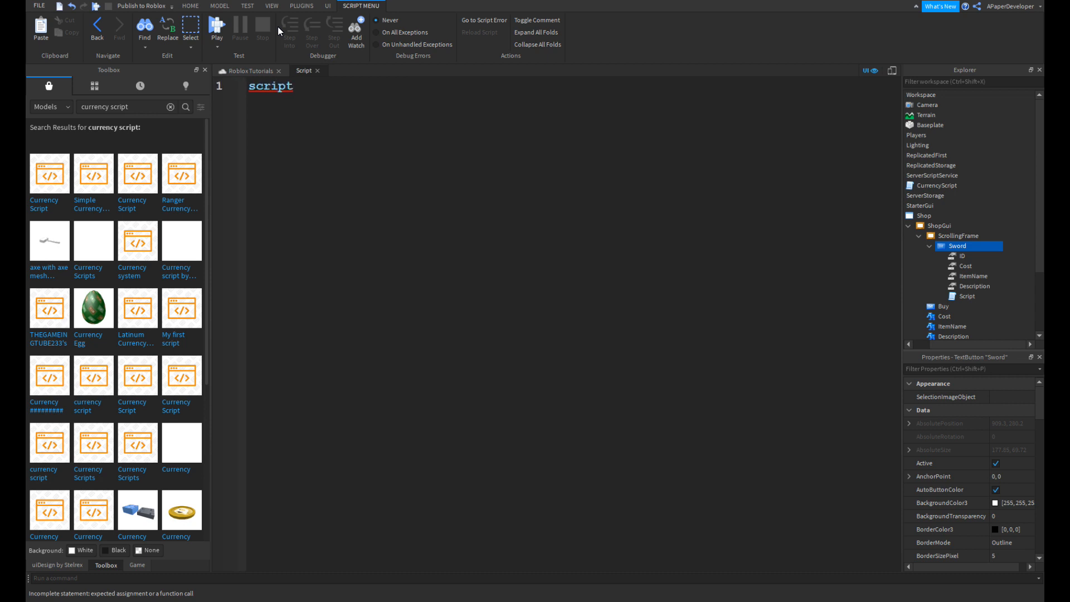
type(".Parent.mous")
key("Tab")
type(":c")
key("Tab")
type("fun")
key("Tab")
key("Return")
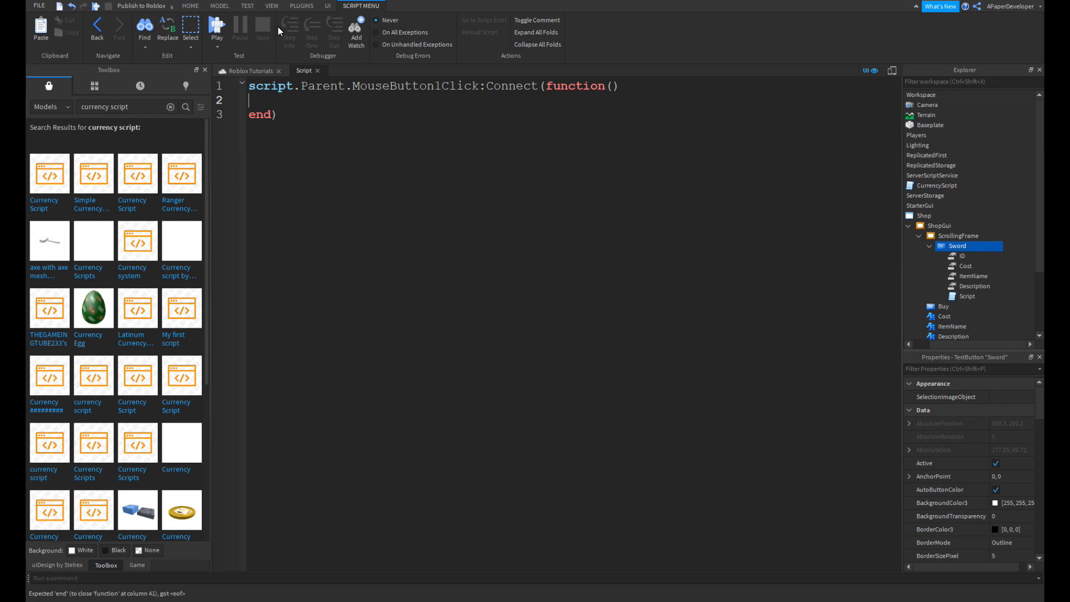
- Declare local ID = script.Parent.ID inside the click function
key("Down")
key("Up")
type("script")
key("ctrl+z")
type("local ")
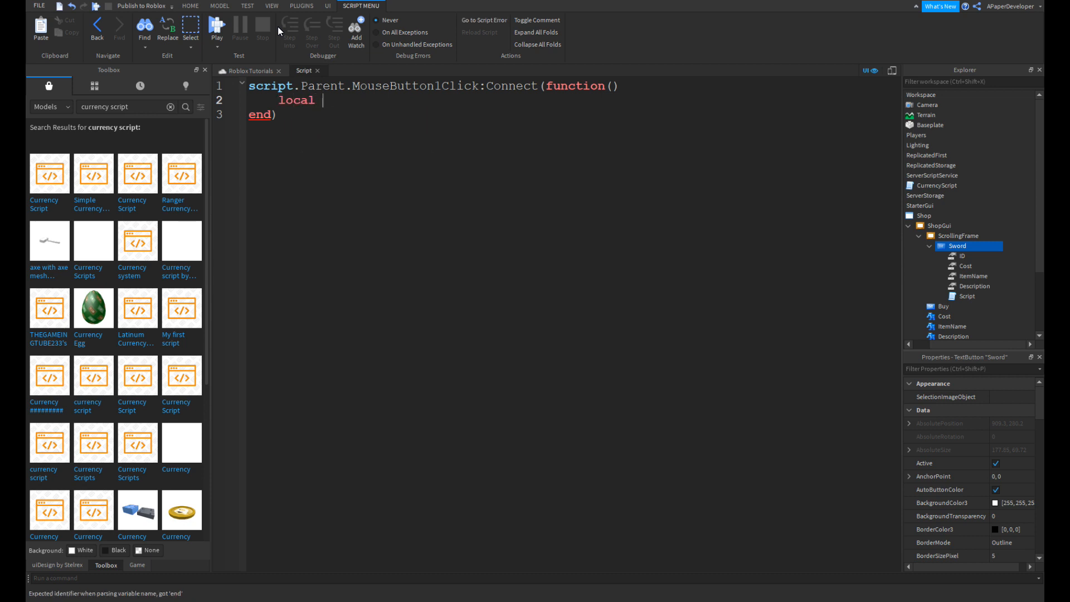
type("ID = script.Parent.")
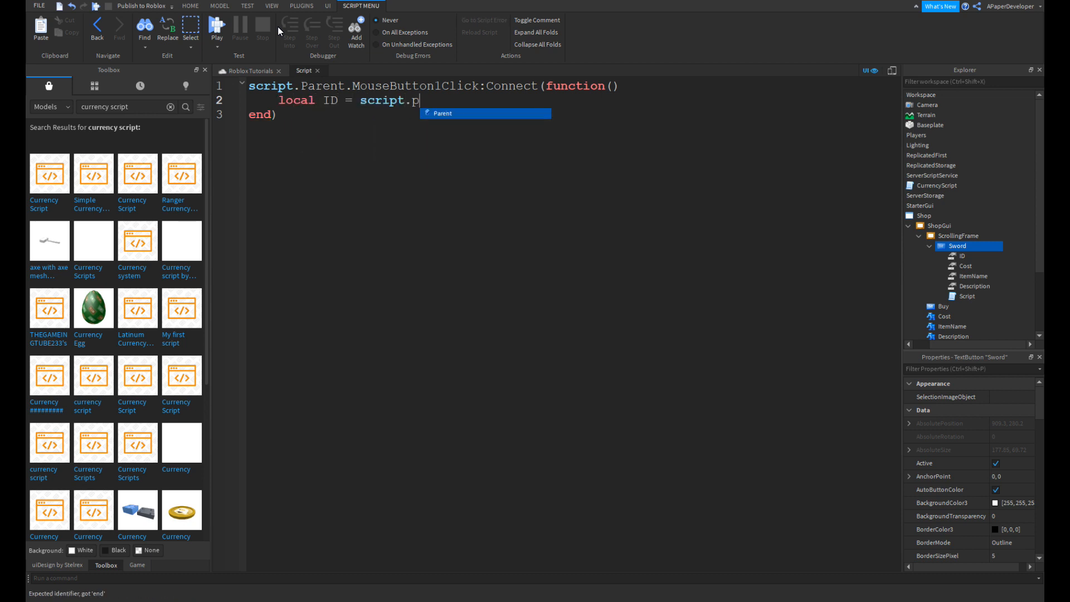
type("id")
key("Return")
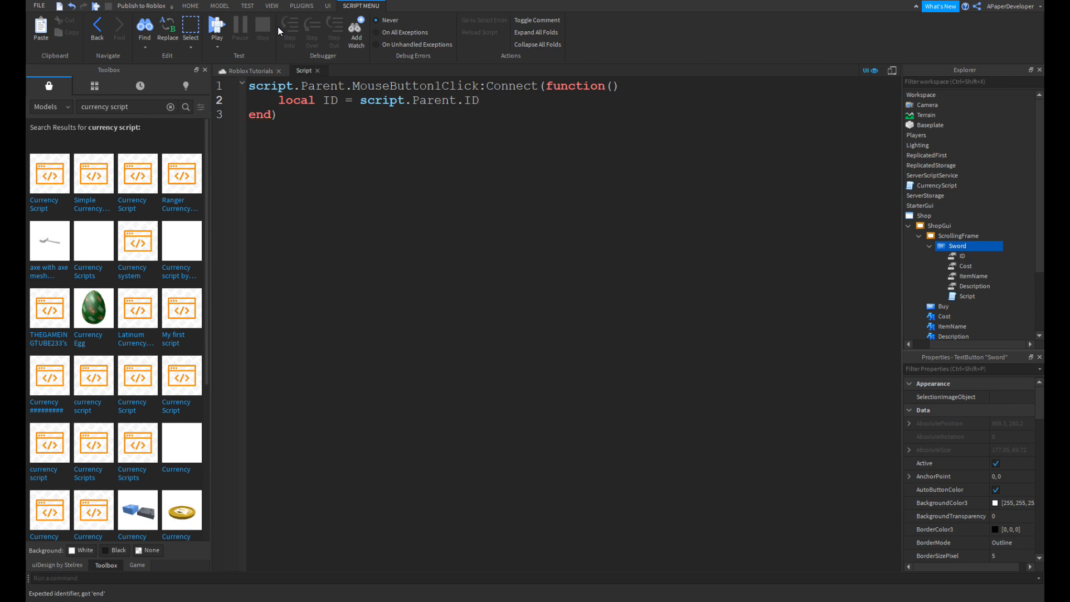
- Declare local Cost = script.Parent.Cost below the ID variable
key("Return")
type("local Cost = script.p")
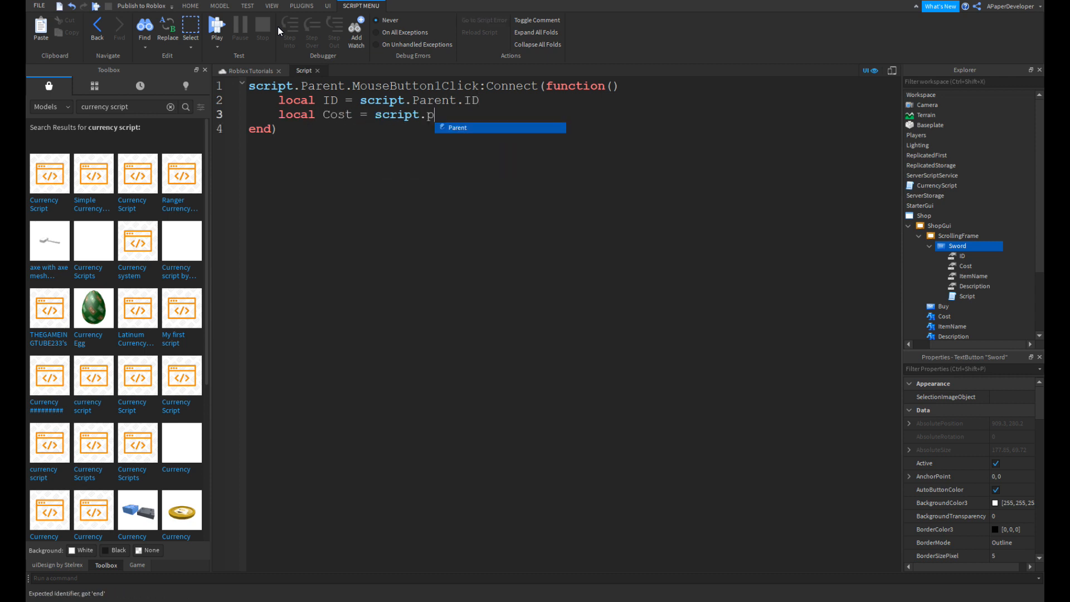
key("Return")
type(".cos")
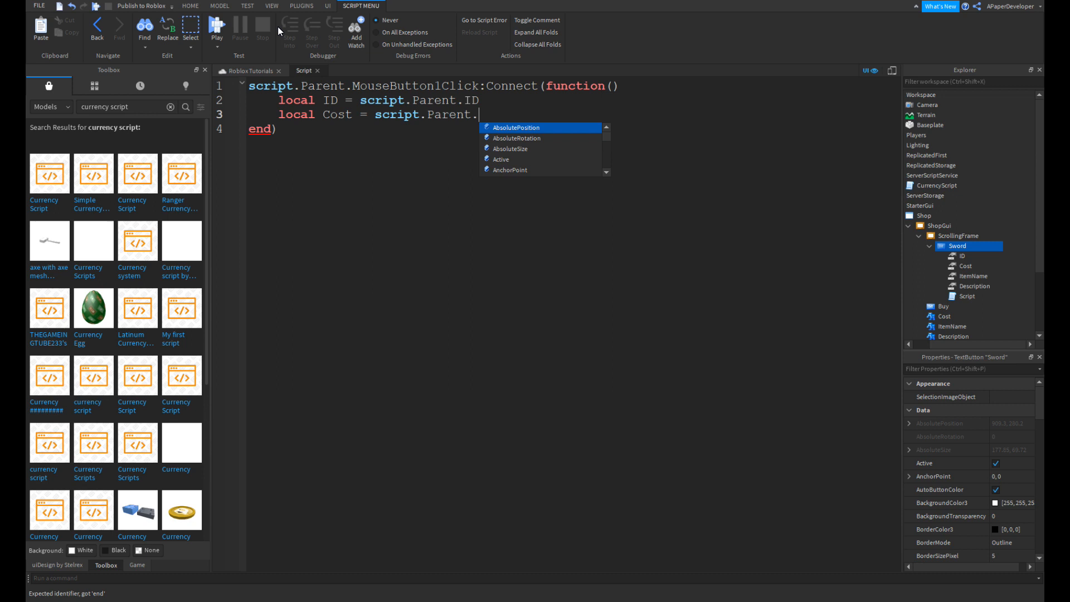
key("Return")
- Declare local ItemName = script.Parent.ItemName on a new line below the Cost variable
key("Return")
type("loval")
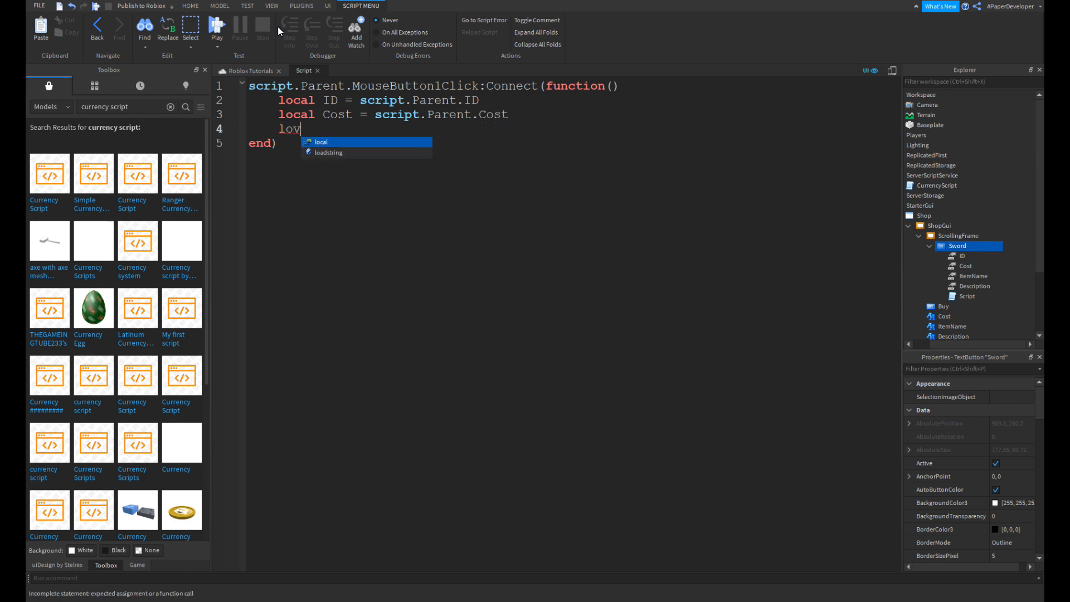
key("BackSpace")
key("BackSpace")
key("BackSpace")
key("BackSpace")
type("v")
key("BackSpace")
type("cal Itemn")
key("BackSpace")
type("Name = script")
type(".Parent.parent")
key("ctrl+BackSpace")
type("ItemName")
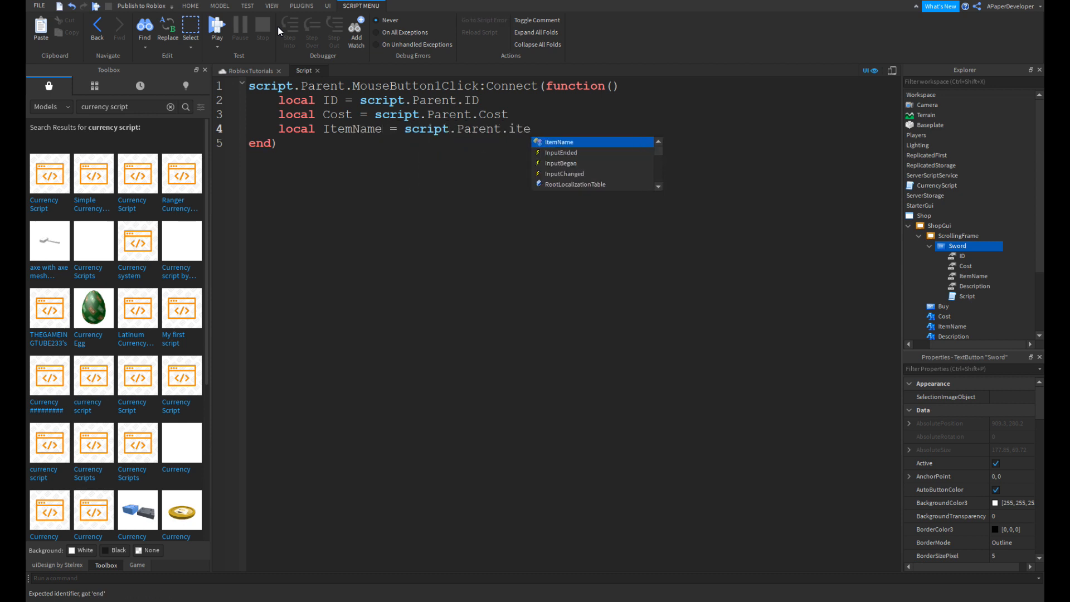
- Declare local Description = script.Parent.Description below the ItemName variable
key("Return")
type("local des")
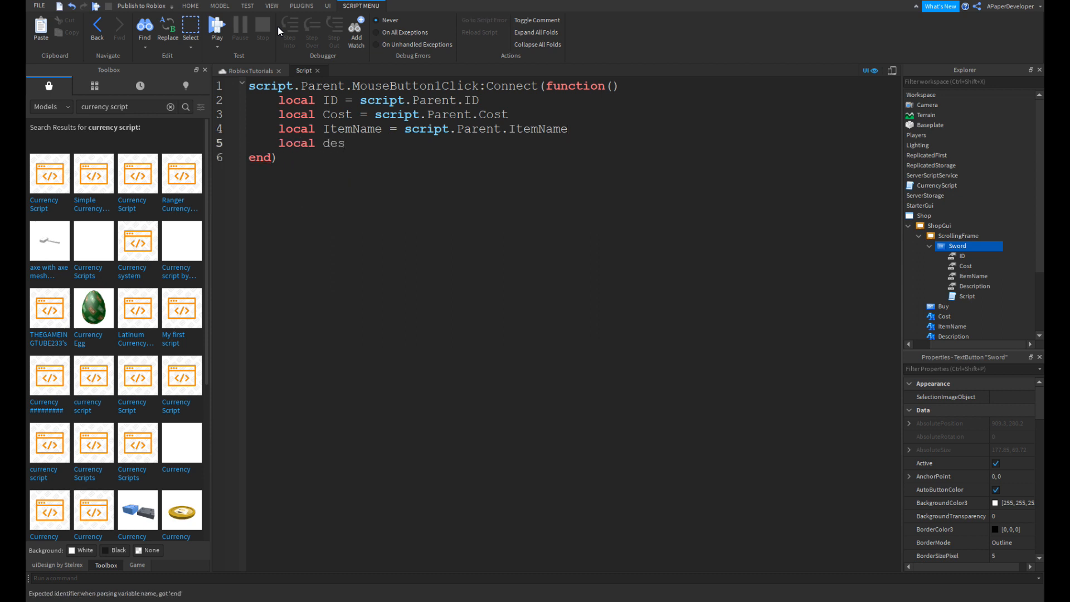
key("ctrl+BackSpace")
type("Description = script.Parent")
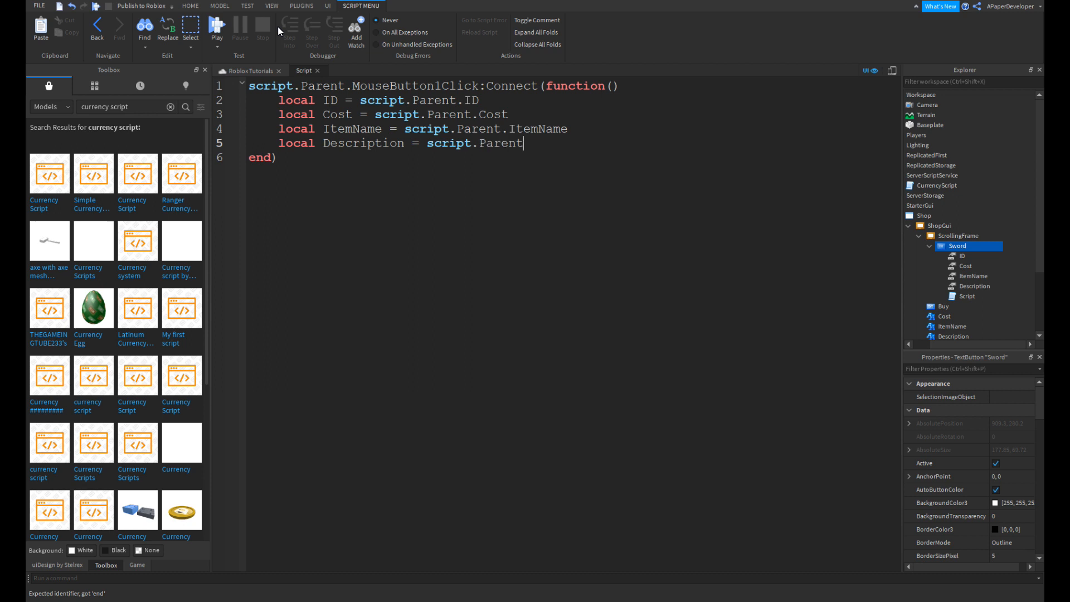
type(".desc")
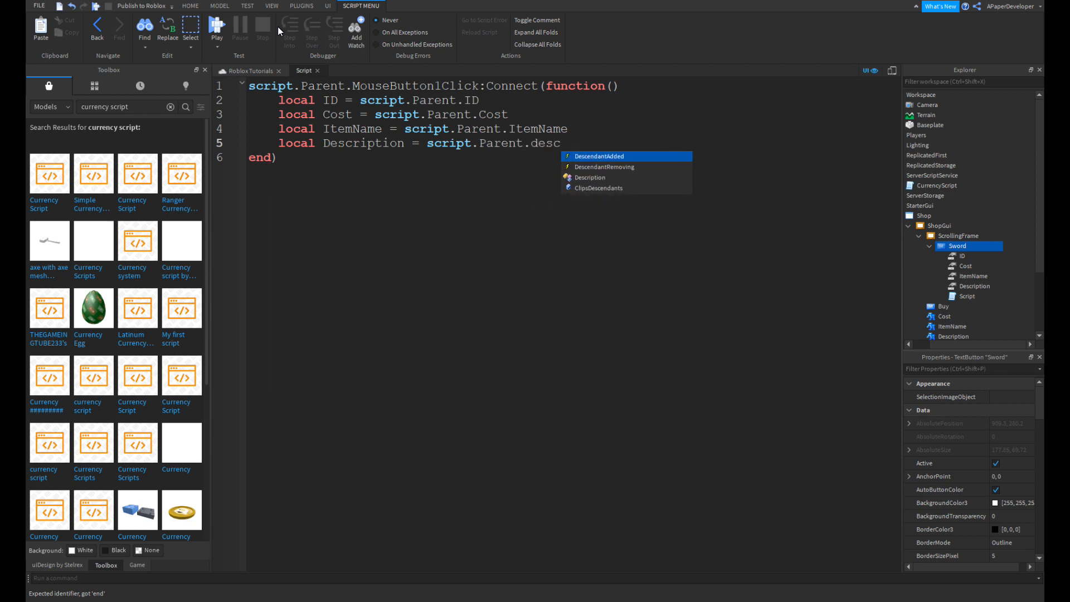
key("Down")
key("Down")
key("Tab")
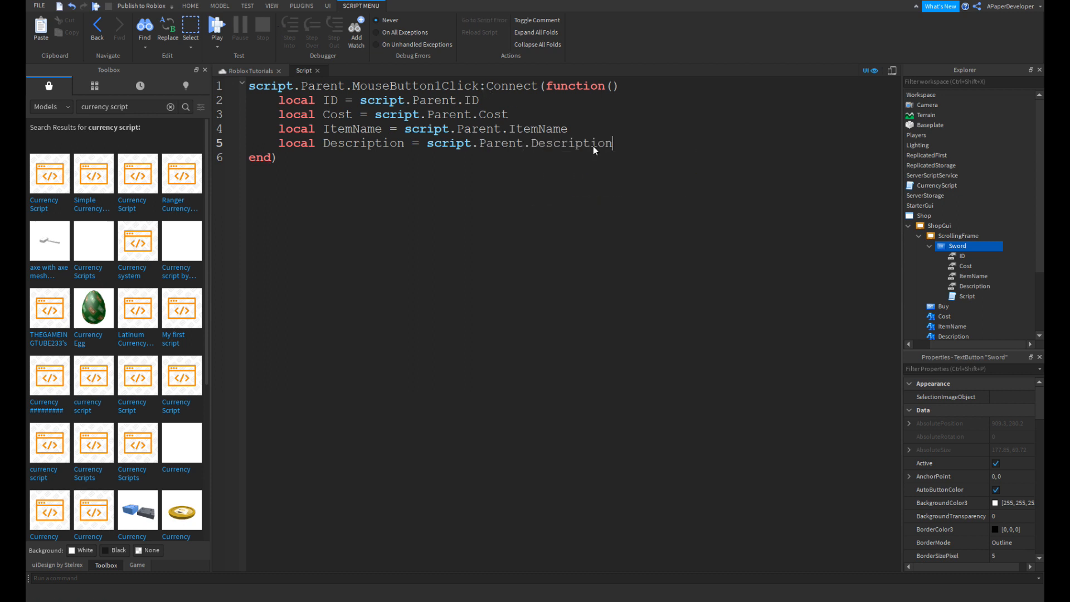
- Start another local variable declaration inside the click function, separated from the Description line by a blank line
key("Return")
key("Return")
type("local ")
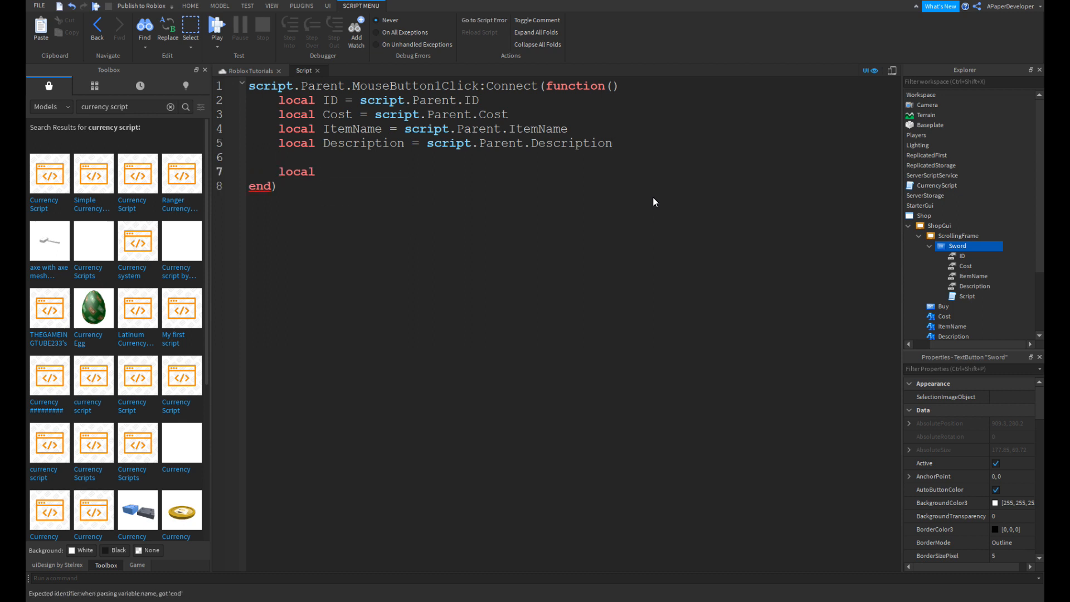
- Declare a local variable shopGui as script.Parent.Parent.Parent inside the Sword button's click function
type("shopGui = script.Parent.Parent")
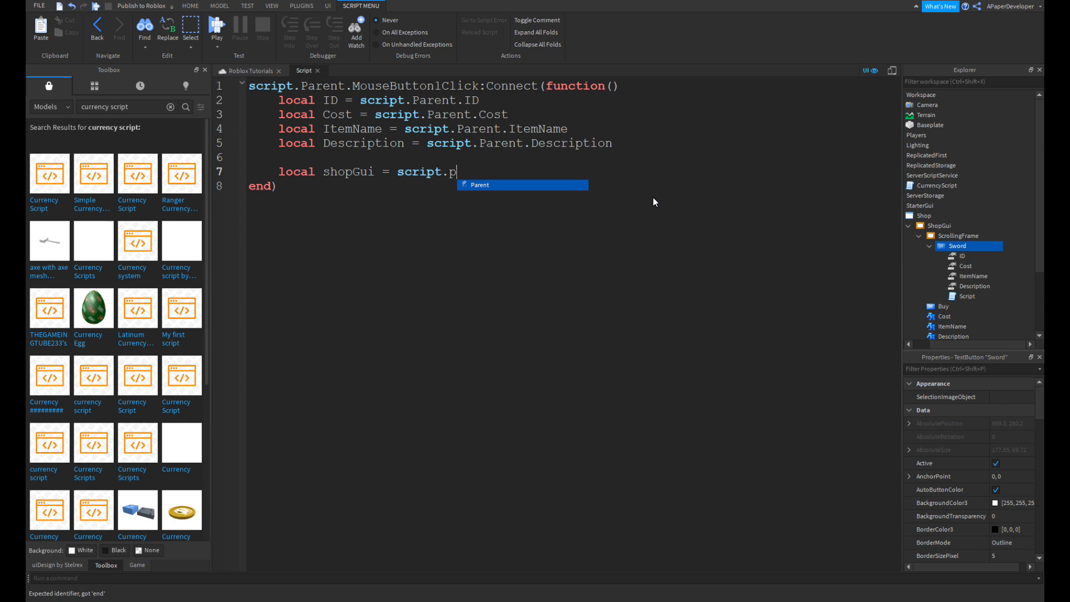
type(".Parent")
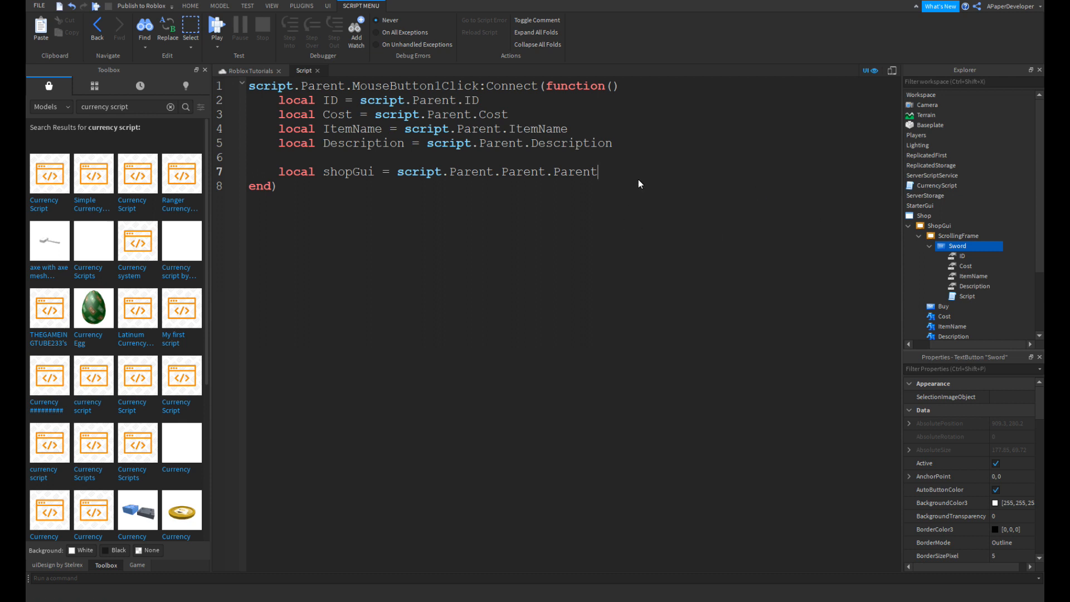
key("Return")
key("Return")
- Add the line shopGui.Cost.Text = Cost.Value below the shopGui declaration, separated by a blank line
type("sh")
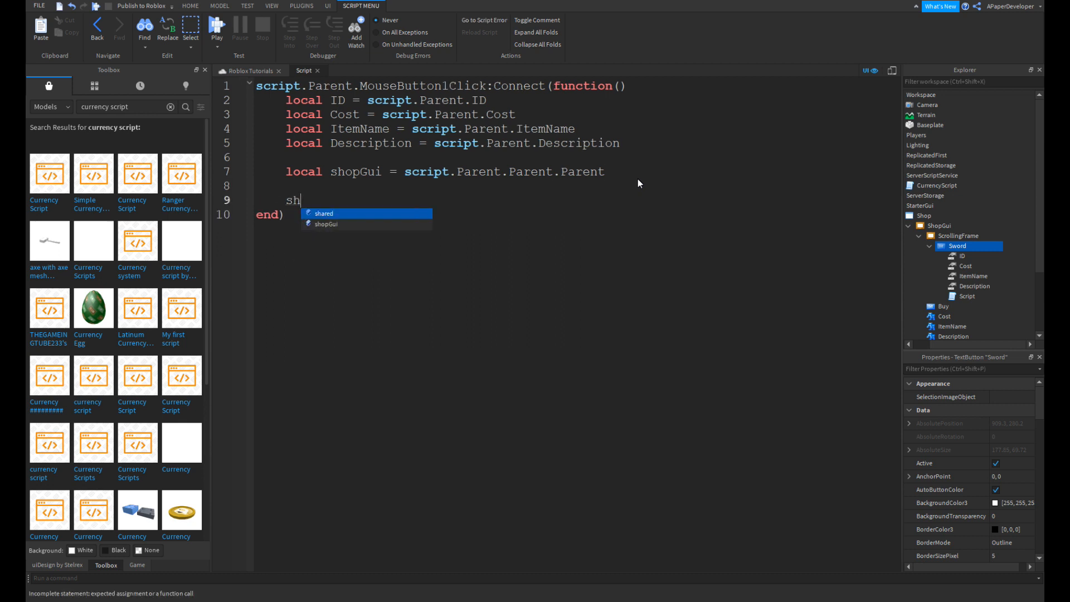
type("\\op")
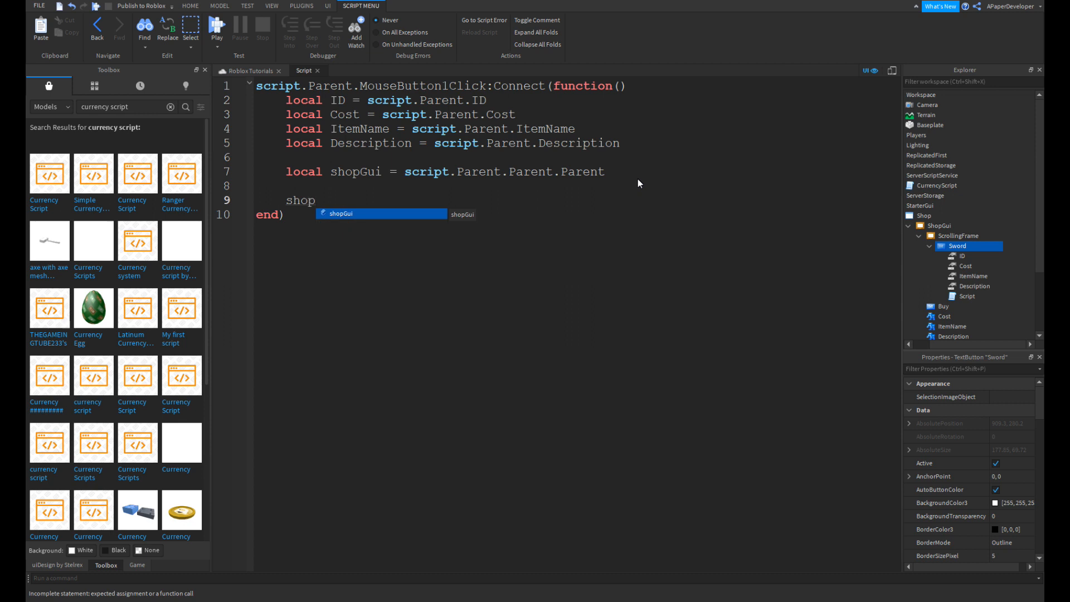
type("Gui.cos")
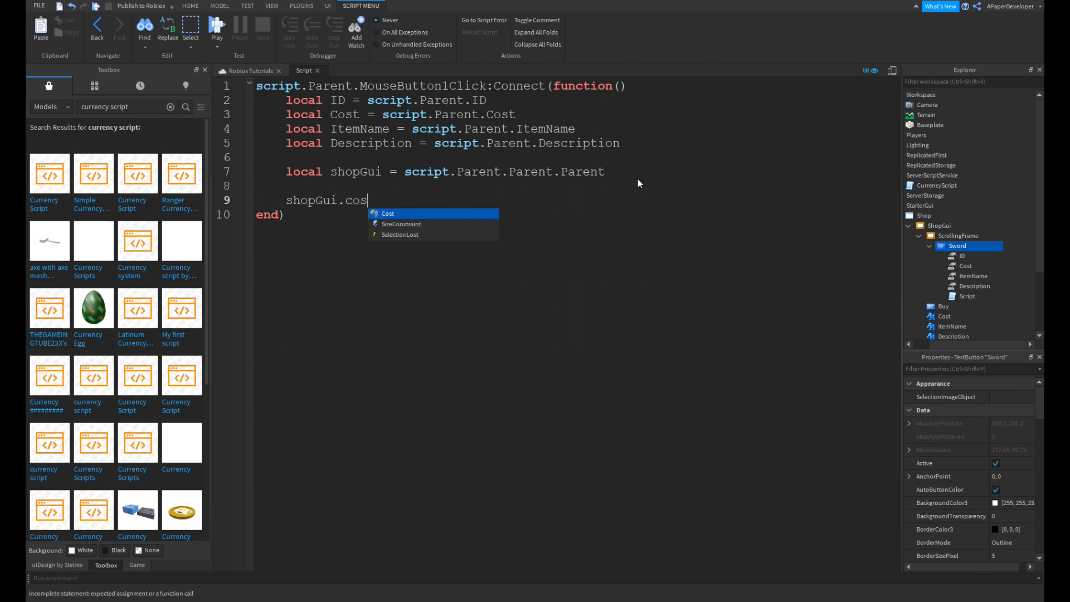
type("t.Text =")
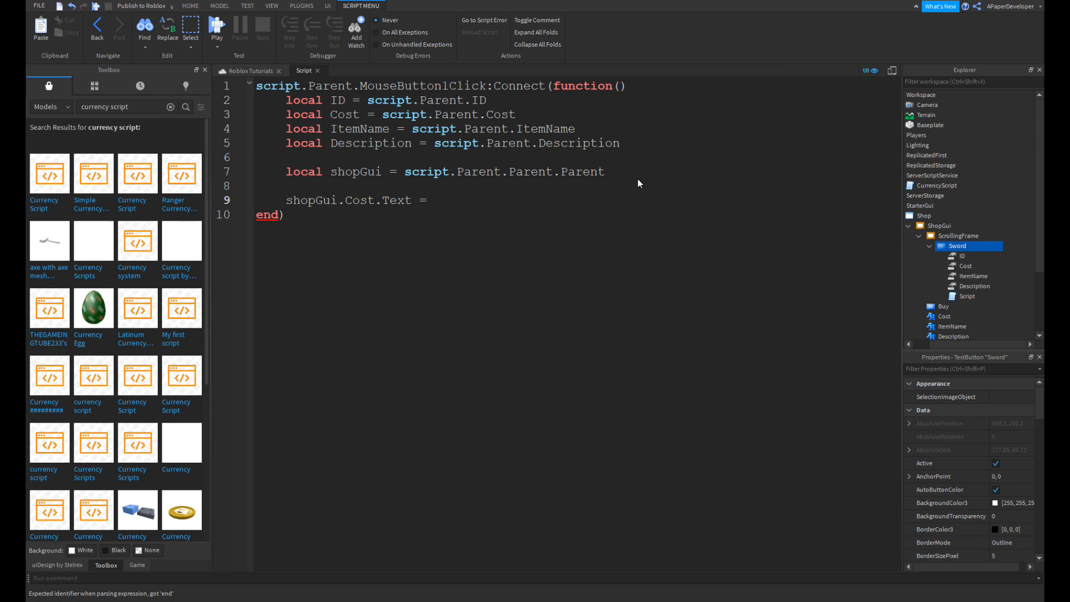
type(" cost.Value")
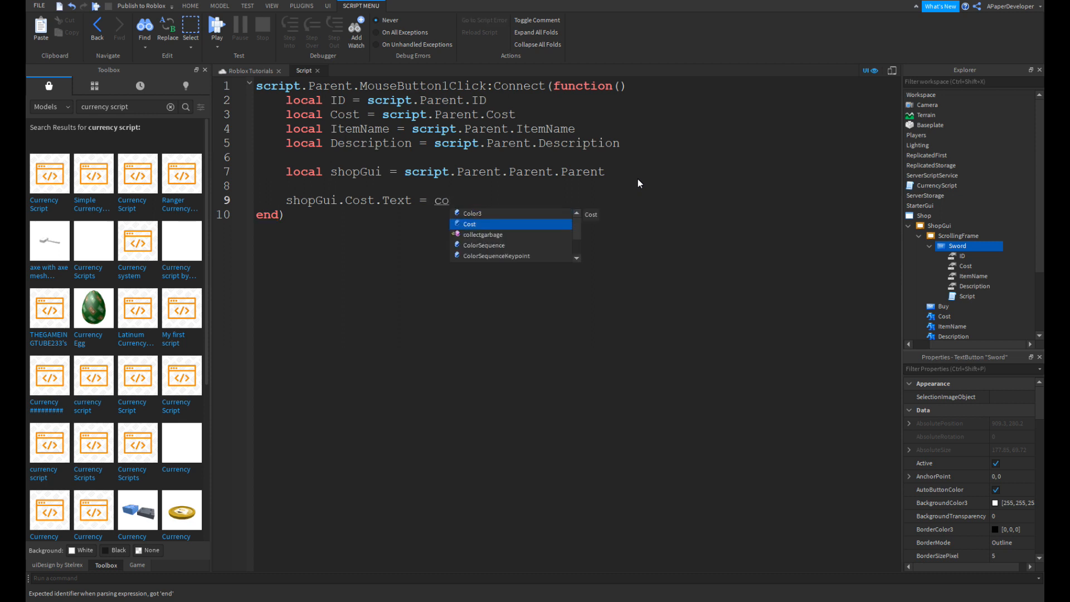
- Add the line shopGui.ItemName.Text = ItemName.Value under the Cost text assignment
key("Return")
type("s")
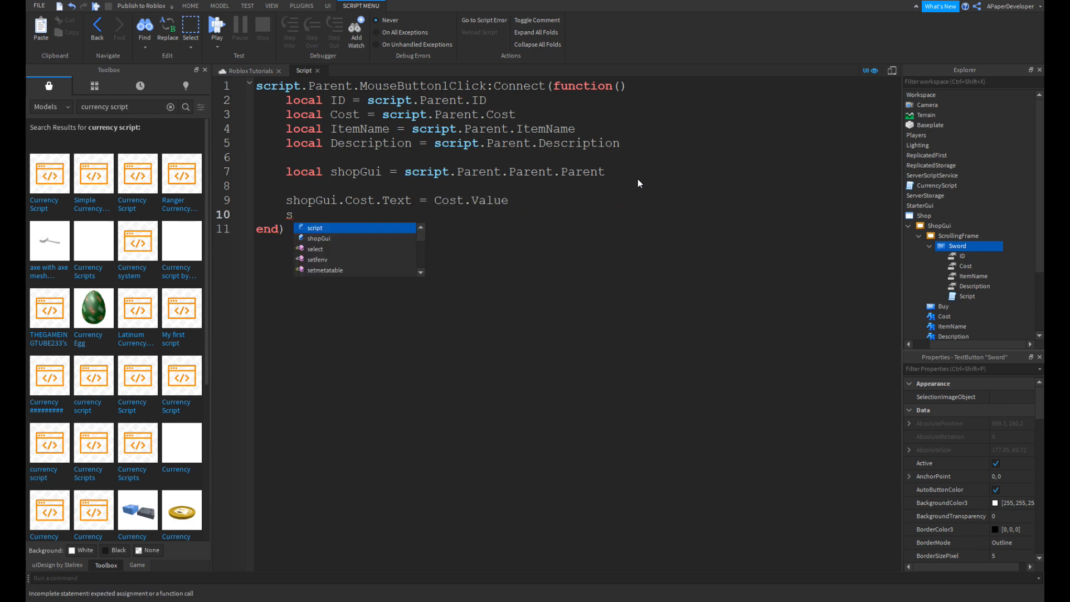
type("hopGui.ItemName.te")
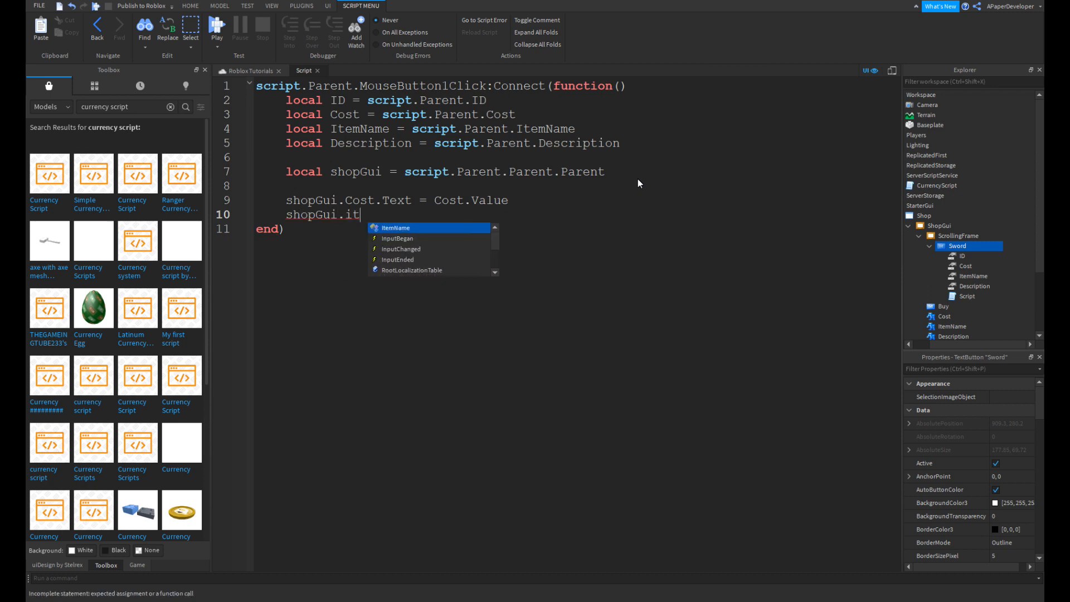
type("xt =")
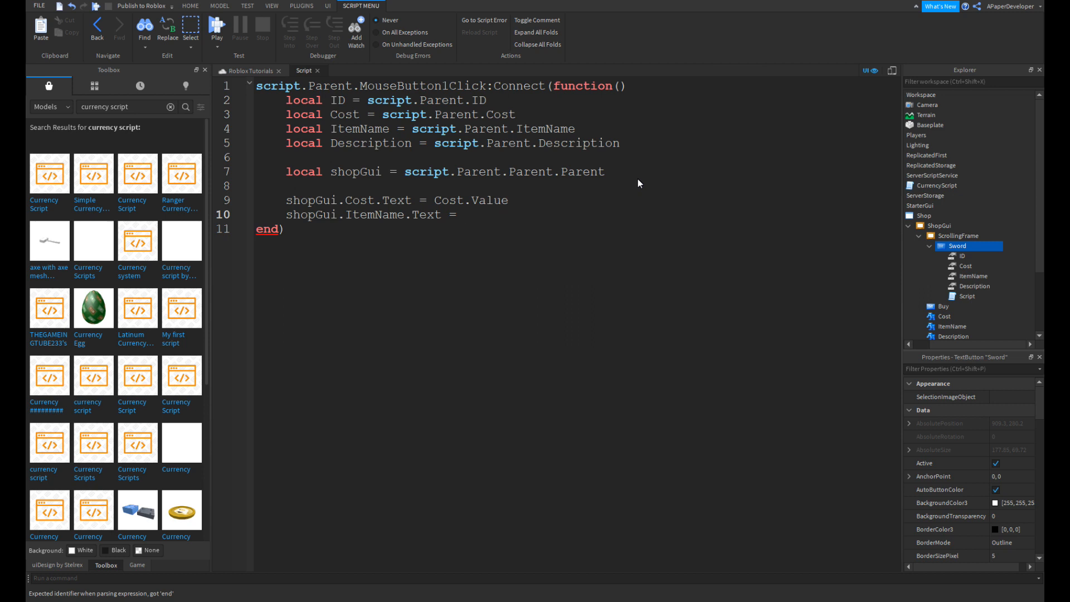
type("ItemName.Value")
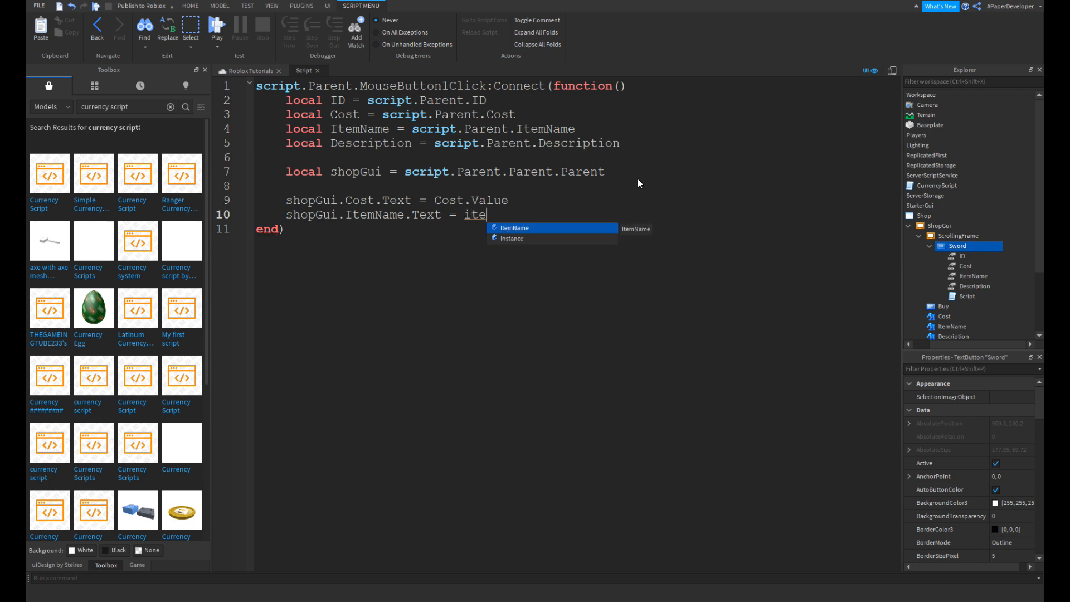
- Add the line shopGui.Description.Text = Description.Value under the ItemName text assignment
key("Return")
type("sh")
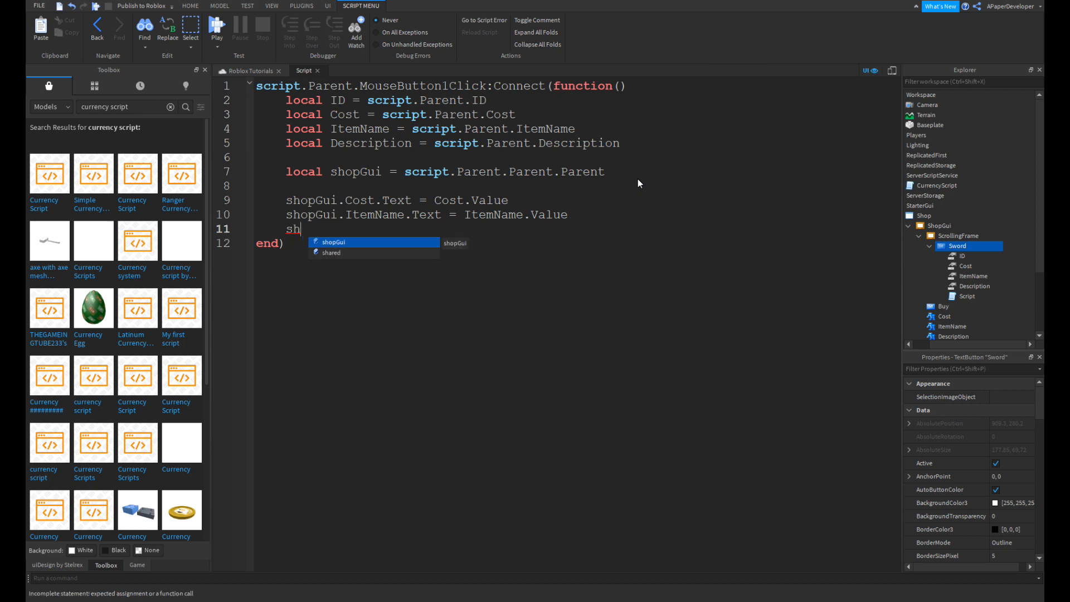
type("opGui.Description.Text")
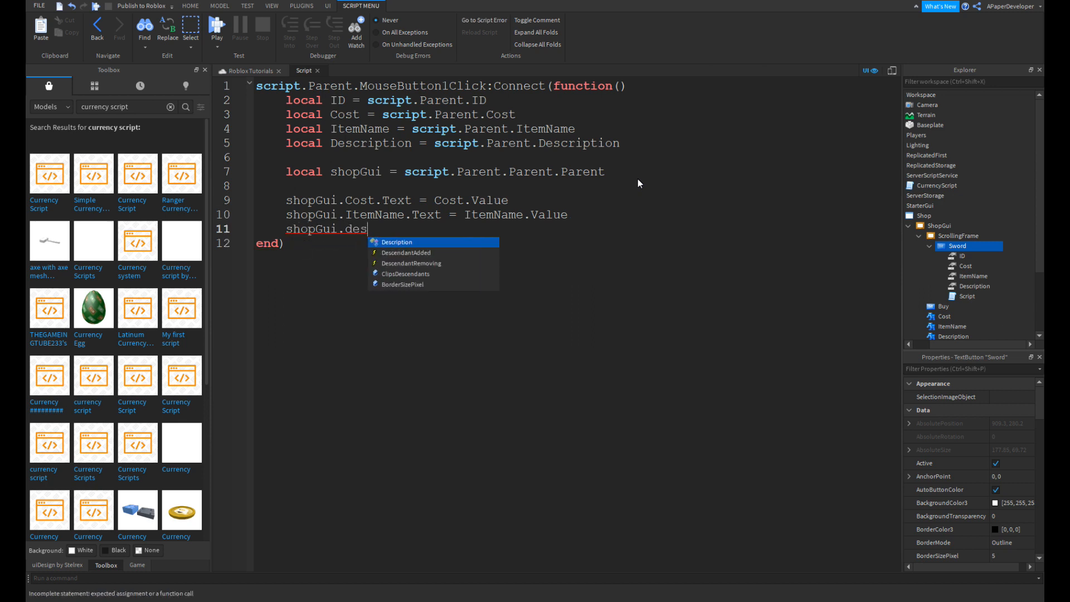
type(" = des")
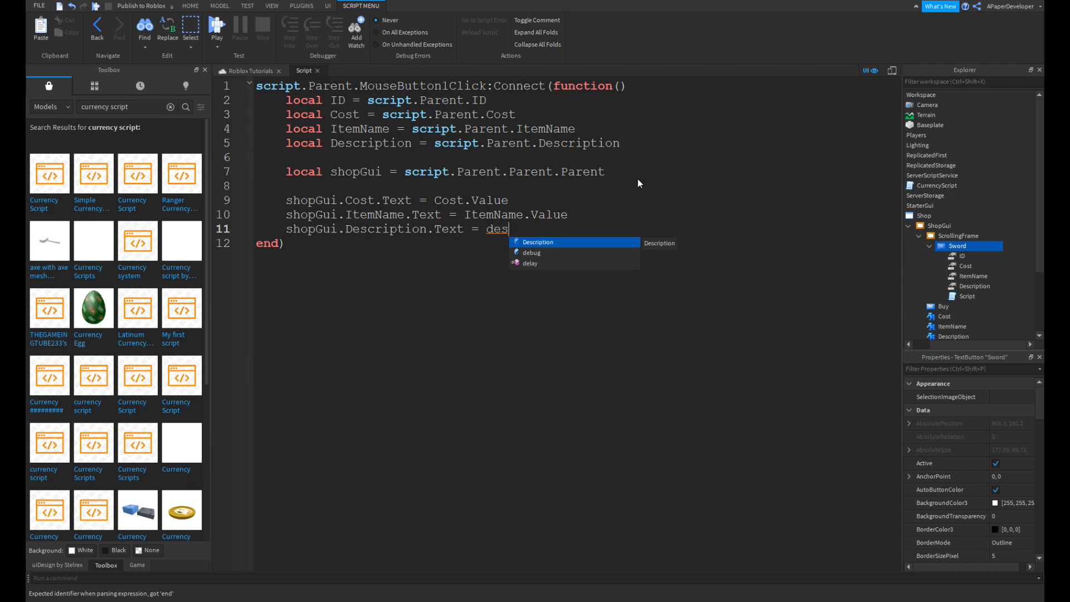
key("Tab")
type(".Value")
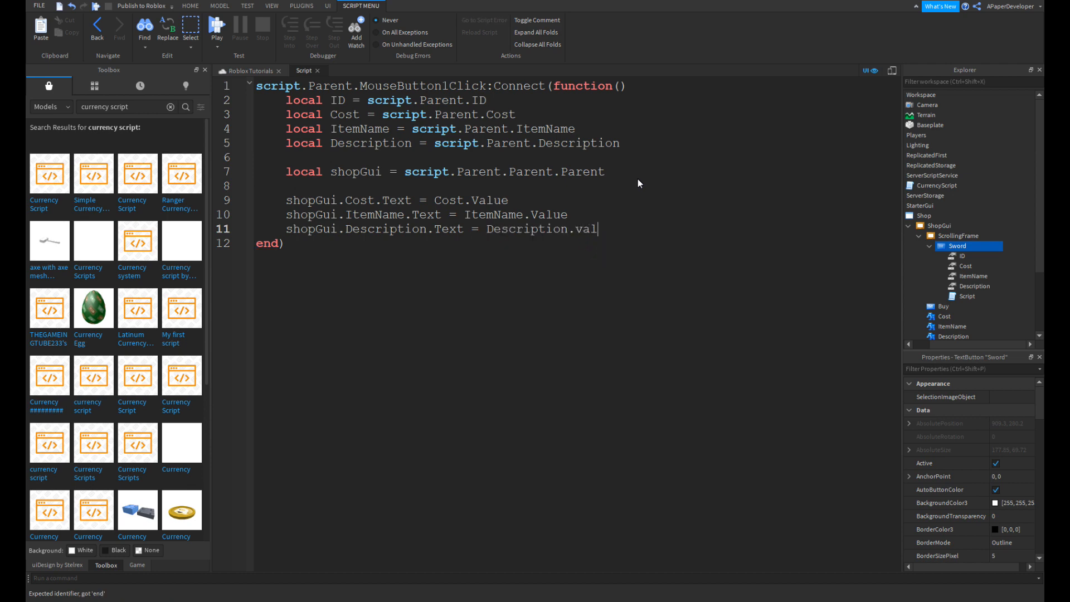
- Playtest the game and choose the Sword item in the shop to check its displayed details
left_click(245, 70)
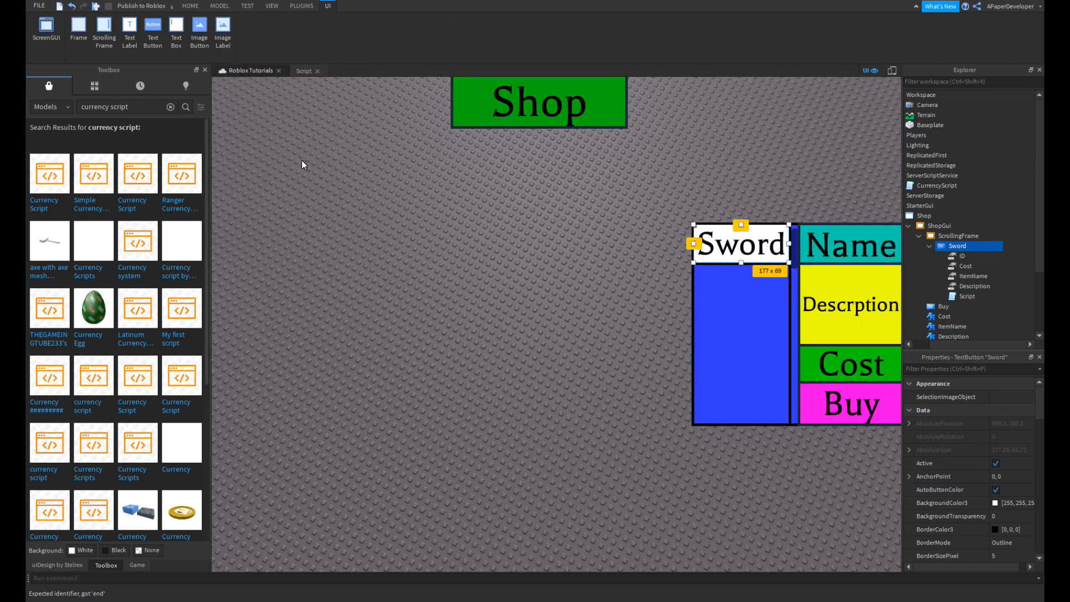
left_click(96, 6)
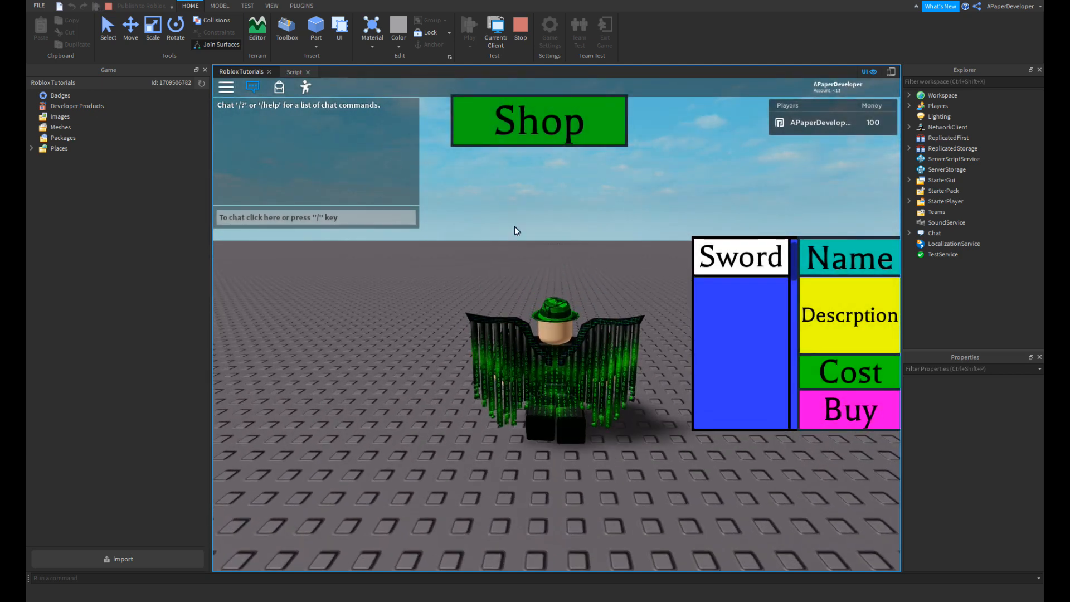
left_click(741, 256)
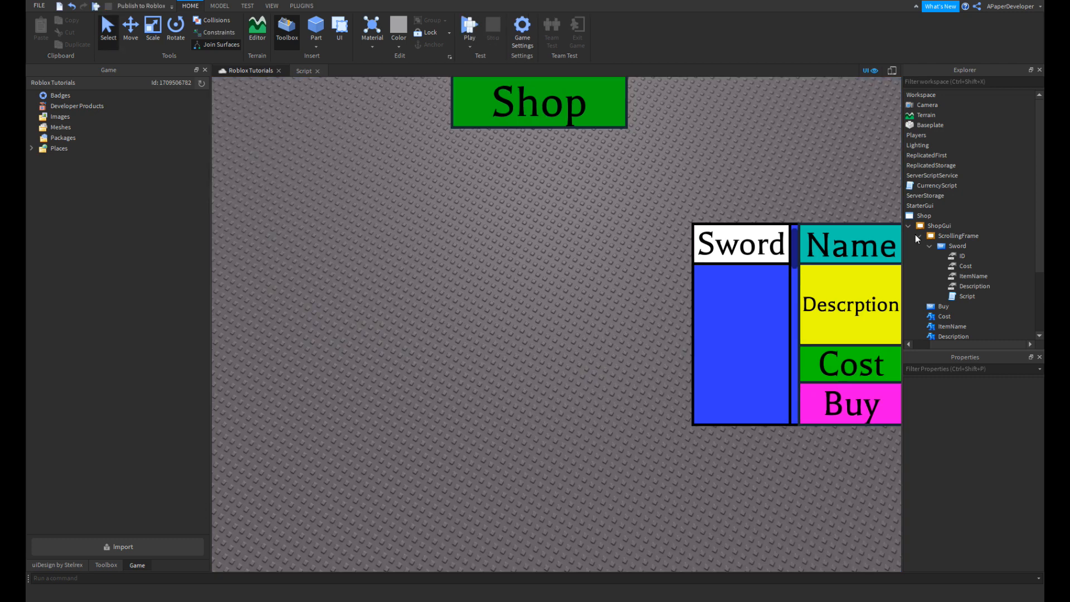
- Insert an IntValue into the shop's Buy button and name it ItemID
scroll(969, 223, "down", 2)
left_click(944, 246)
left_click(956, 245)
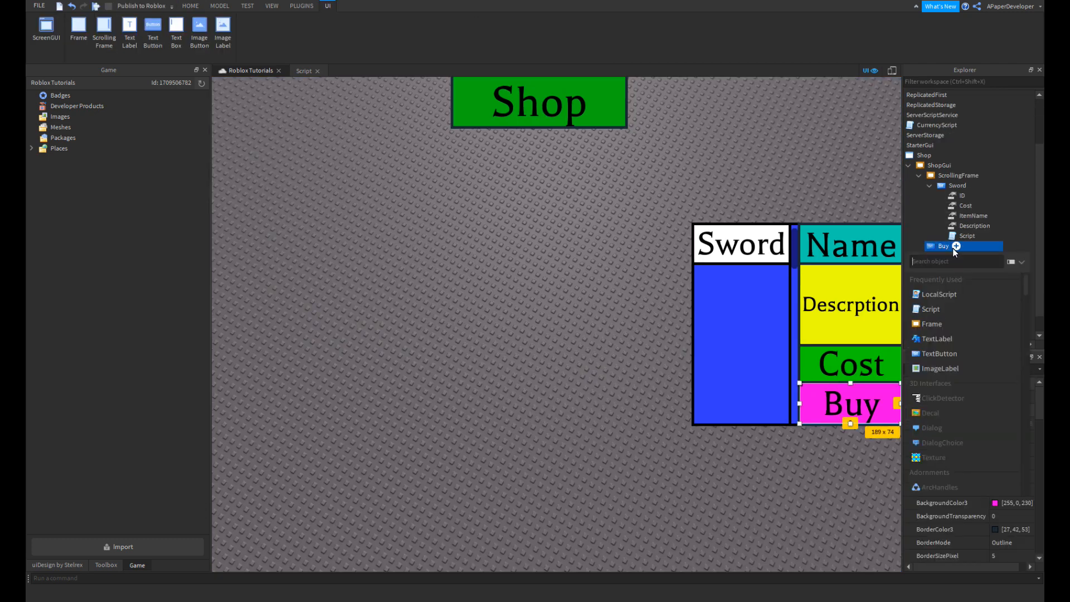
type("stringvalue")
key("Return")
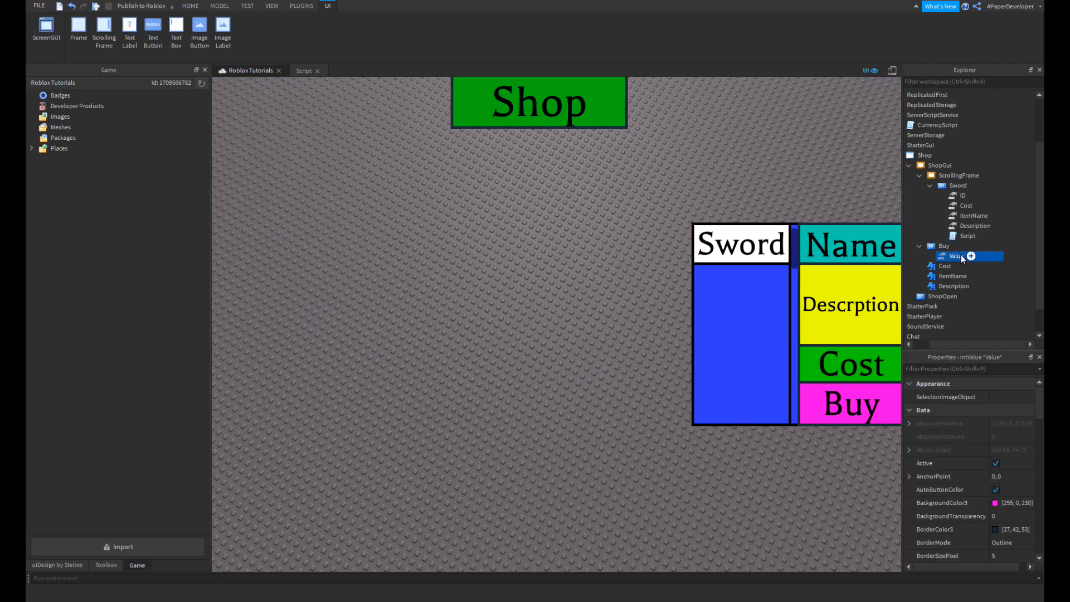
key("F2")
type("ItemID")
key("Return")
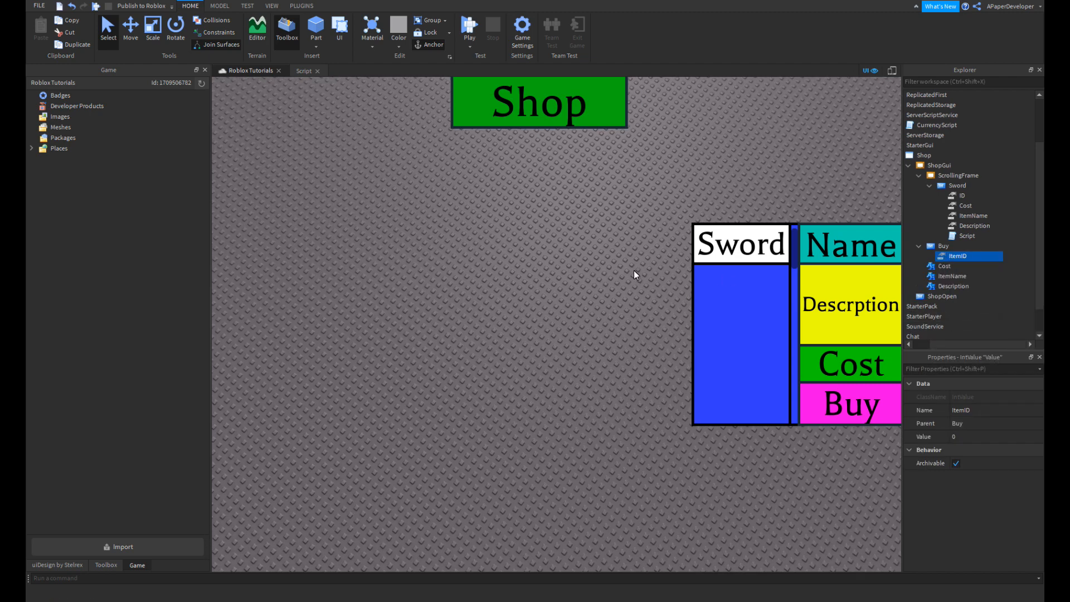
- Duplicate the ItemID value inside the Buy button and rename the copy Cost
right_click(949, 255)
left_click(969, 297)
right_click(961, 266)
left_click(959, 333)
type("Cost")
key("Return")
right_click(670, 311)
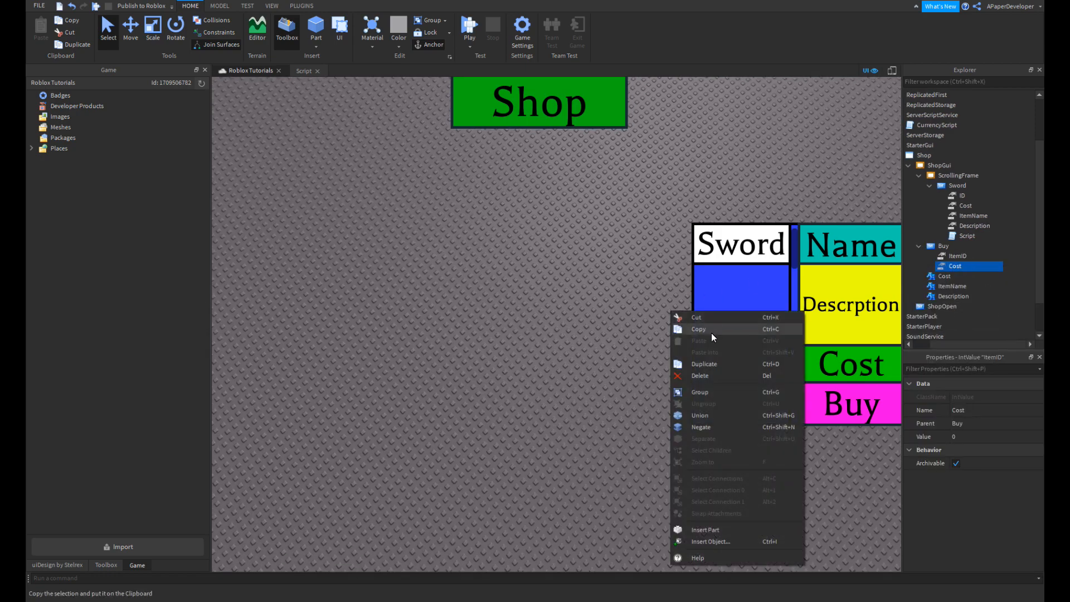
right_click_drag(588, 348, 560, 293)
left_click(560, 294)
- In the Sword button's script, add shopGui.Buy.ItemID = ID.Value after the Description line and begin another line with shopGui
double_click(966, 236)
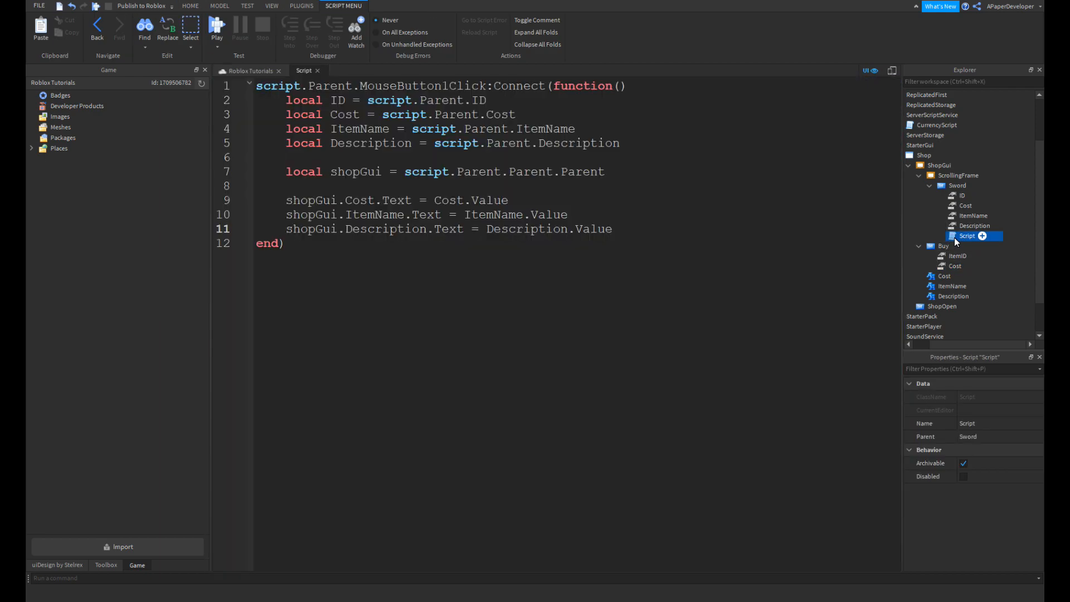
key("Return")
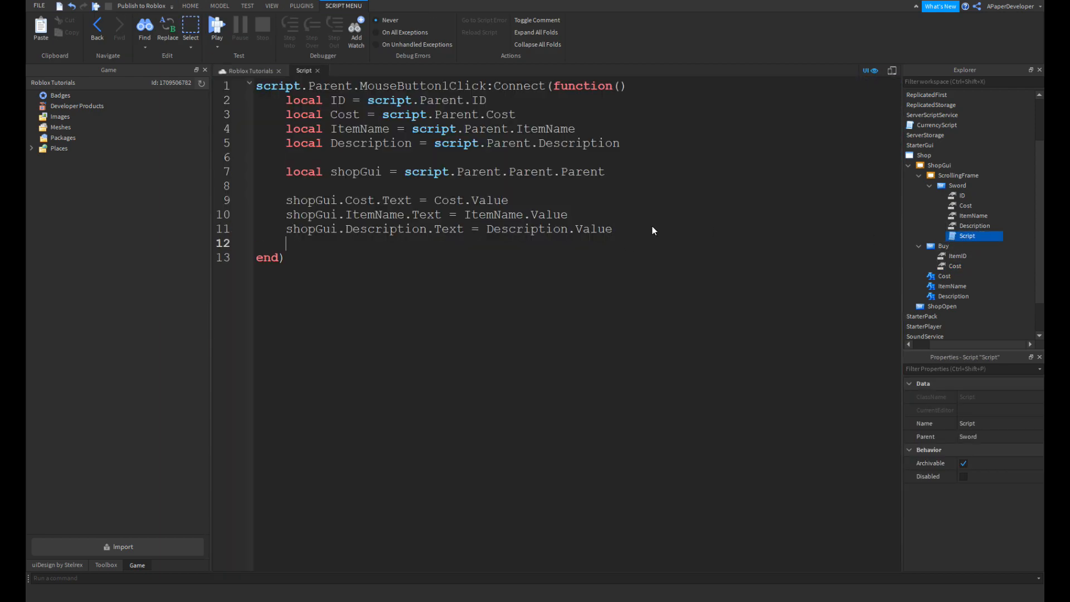
type("shopGui.bu")
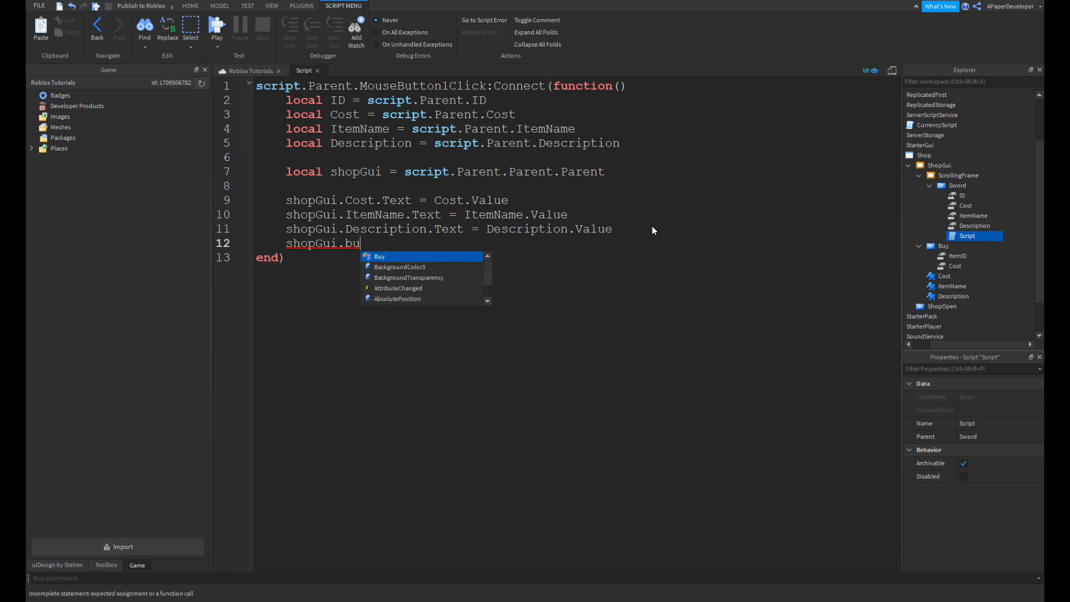
key("Tab")
type(".ite")
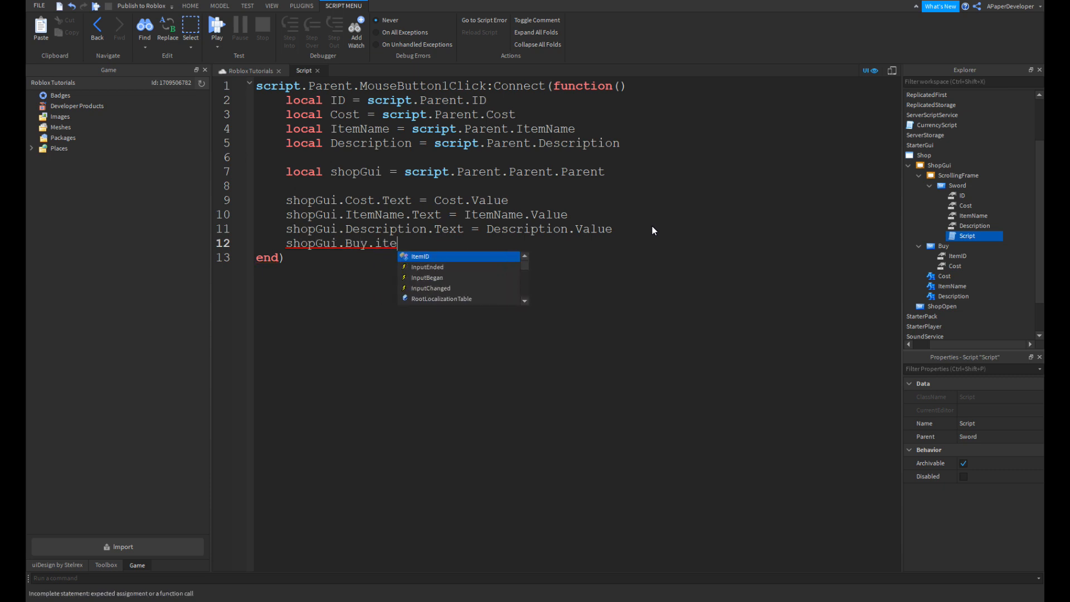
key("Tab")
type("= ite")
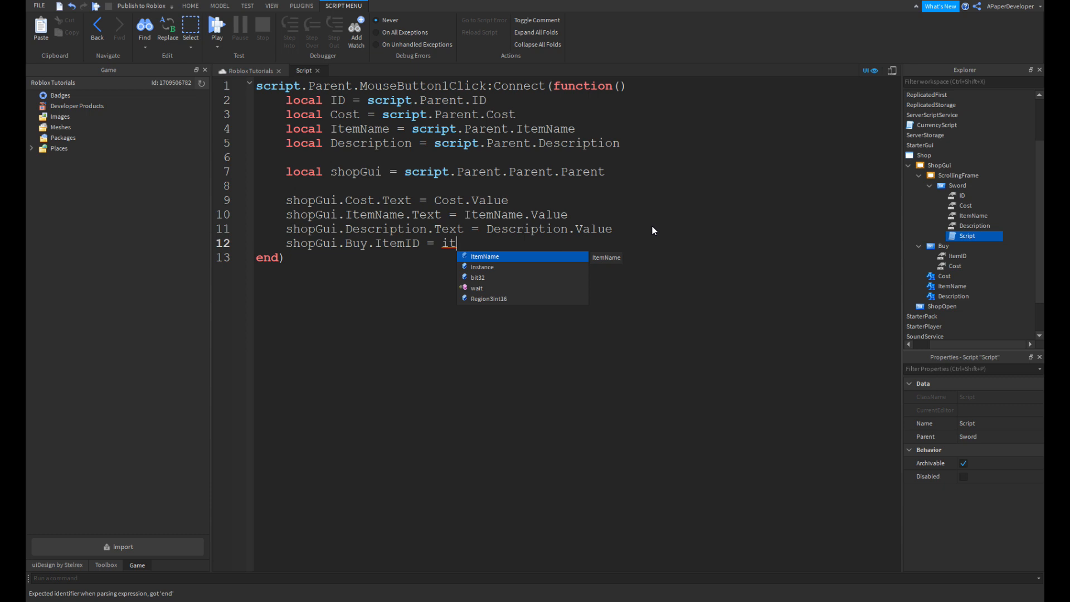
key("BackSpace")
key("BackSpace")
key("BackSpace")
key("BackSpace")
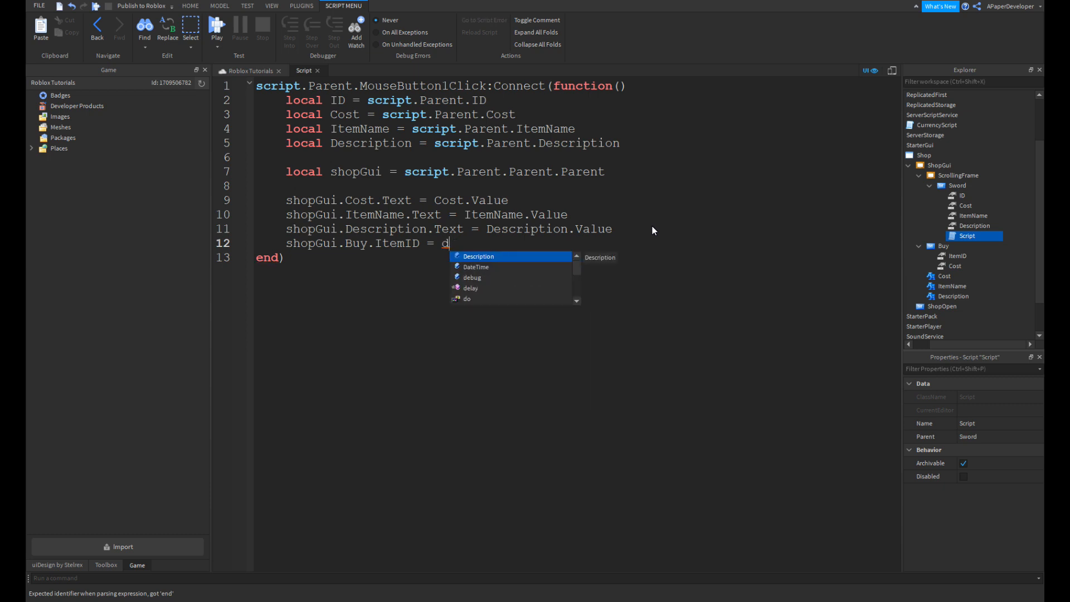
type("ID.Value")
key("Return")
type("shopGui.")
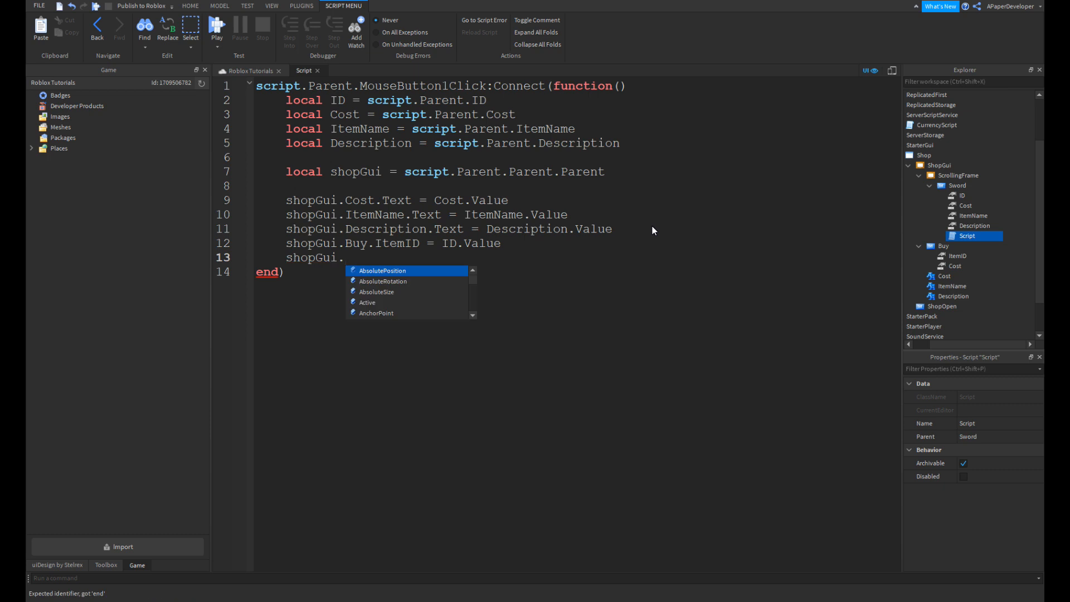
type("Cost.val")
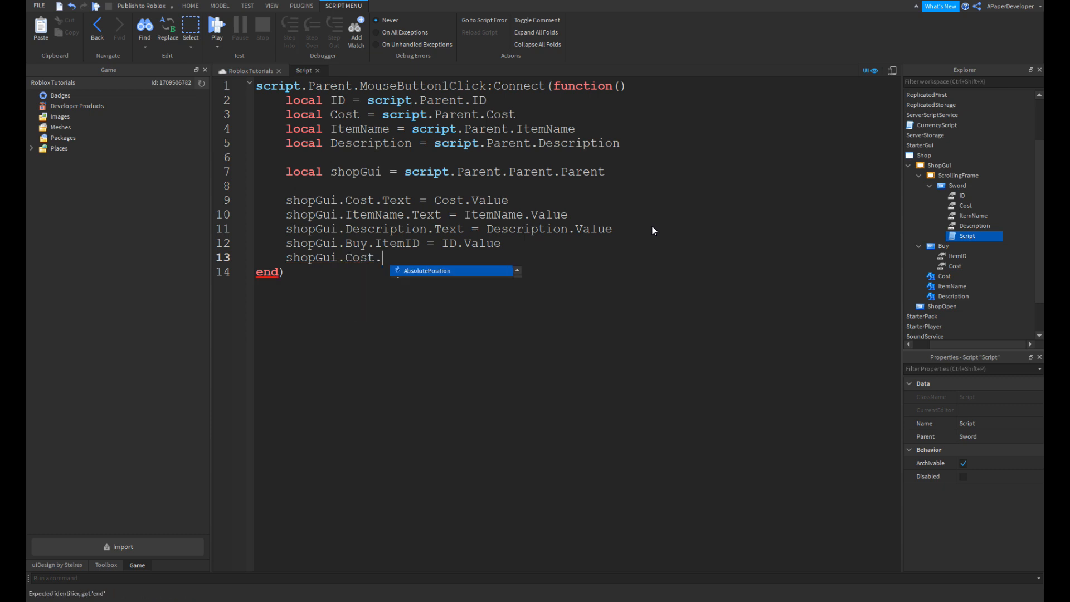
key("Tab")
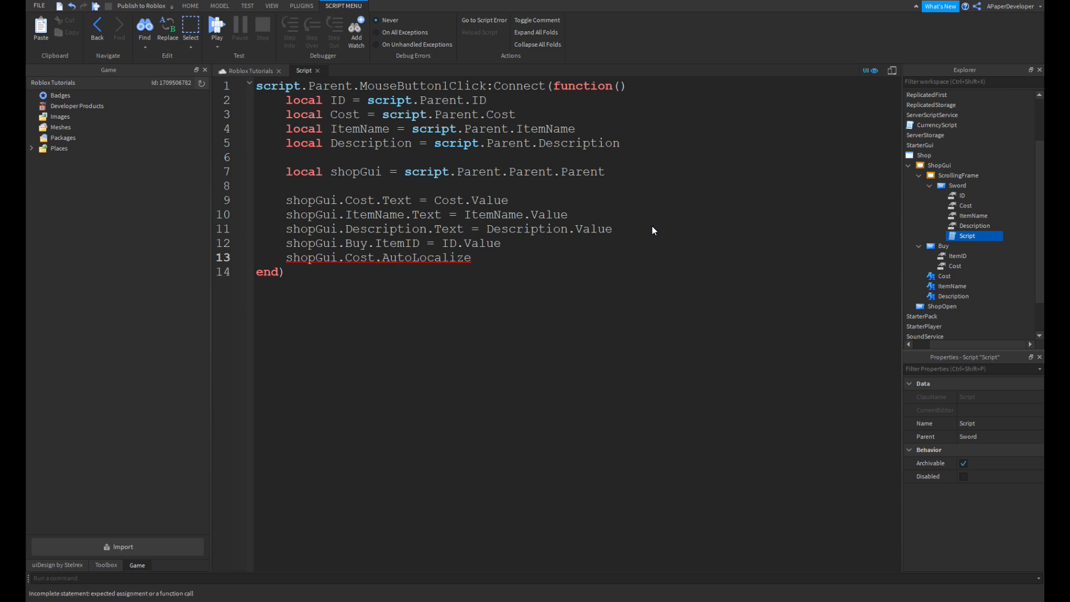
key("ctrl+BackSpace")
type("val")
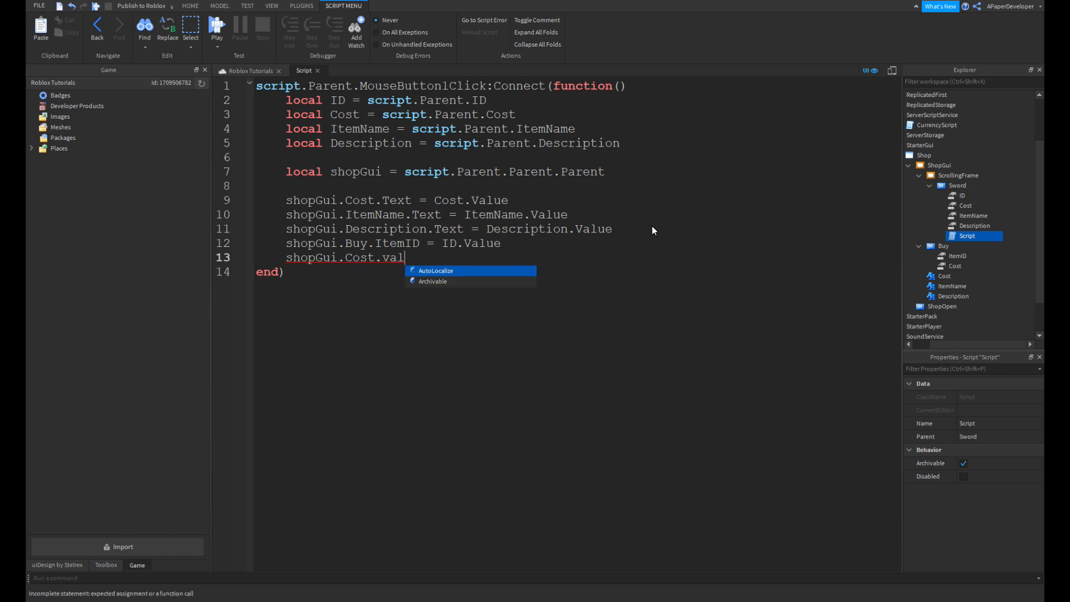
key("ctrl+BackSpace")
key("ctrl+BackSpace")
key("ctrl+BackSpace")
- In the Sword button's script, complete line 13 as shopGui.Buy.Cost.Value = Cost.Value
type("Buy/co")
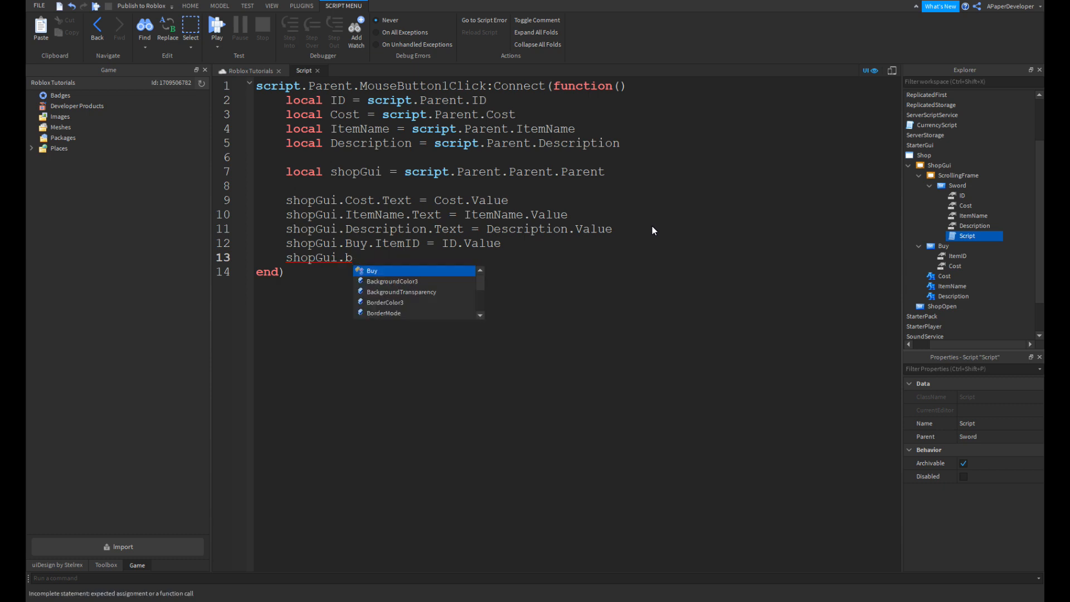
key("BackSpace")
key("BackSpace")
key("BackSpace")
type(".Cost.Value")
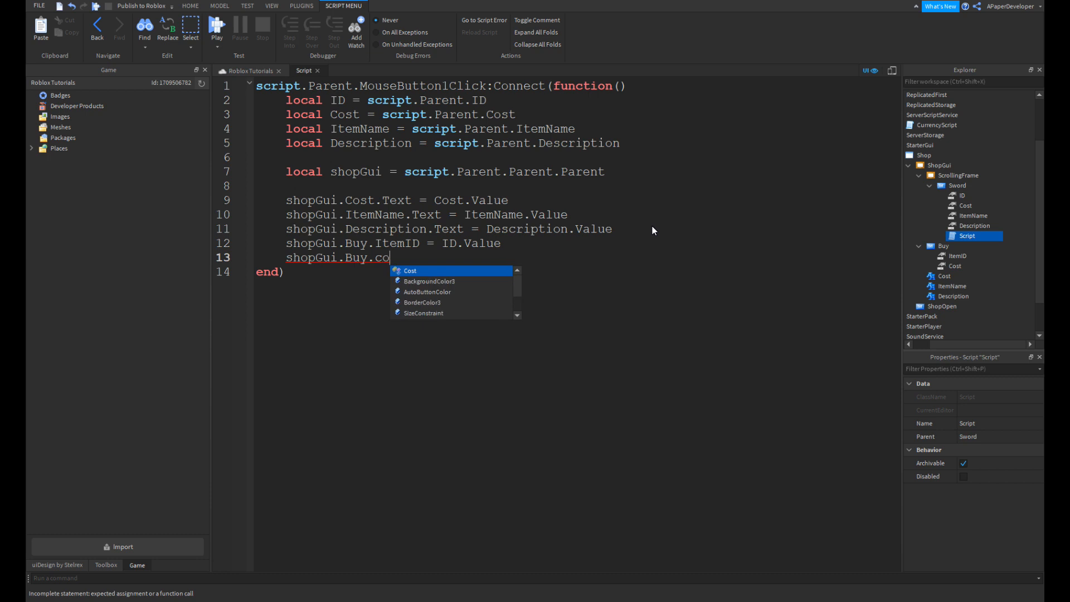
type(" = Co")
key("Tab")
key("ctrl+BackSpace")
type("Cost.val")
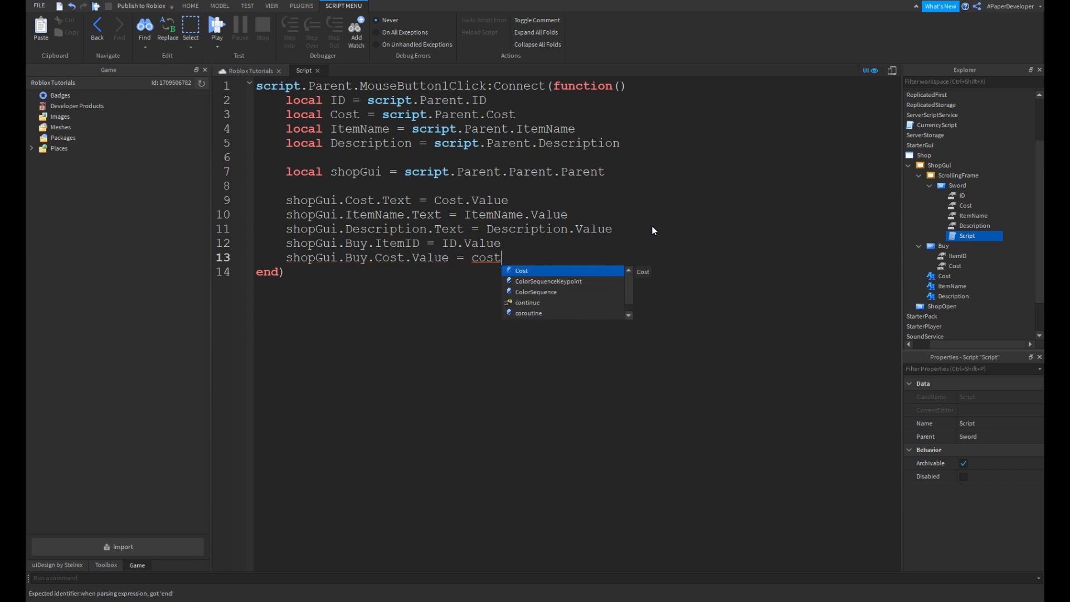
key("Tab")
- Correct the ItemID assignment so it reads shopGui.Buy.ItemID.Value = ID.Value
key("Up")
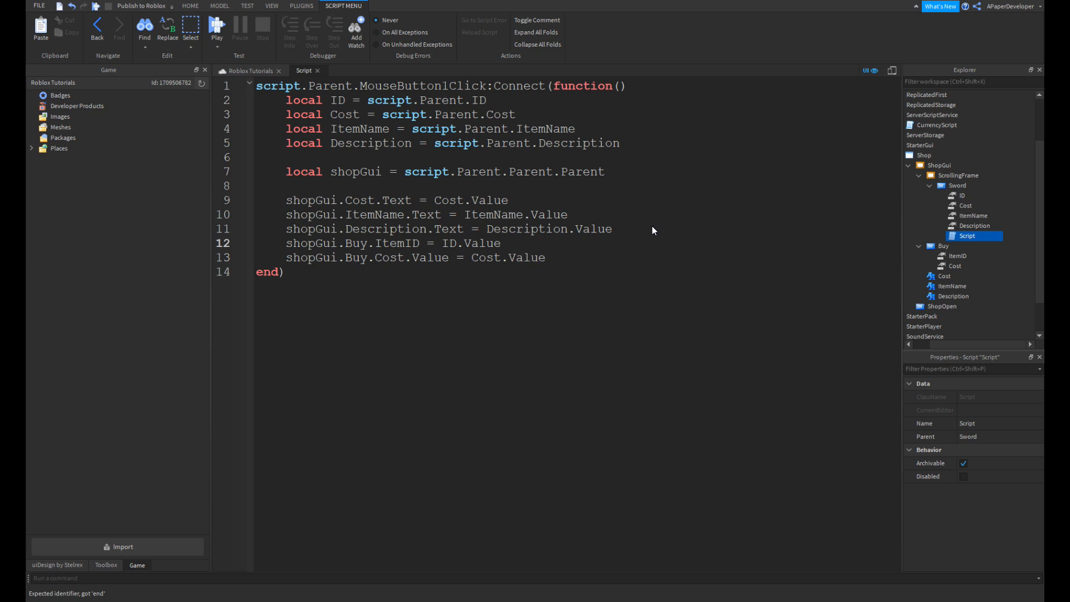
type(".Va")
key("Tab")
key("Down")
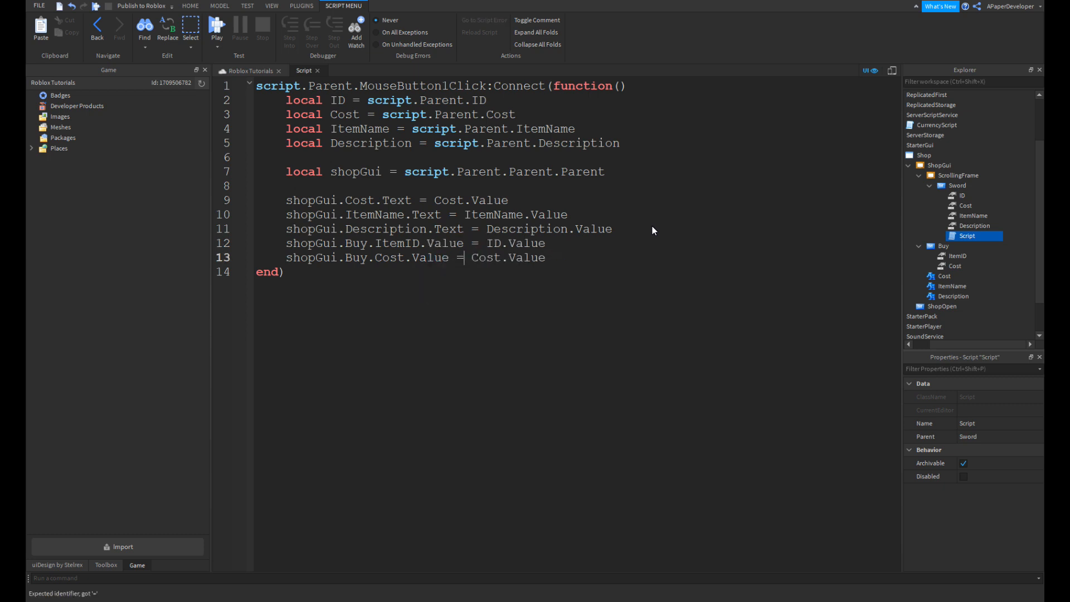
key("Up")
key("Up")
key("Up")
key("Up")
key("Up")
key("Up")
- Search the model library for sword and insert the first Sword tool into the workspace, declining the starter pack
left_click(245, 70)
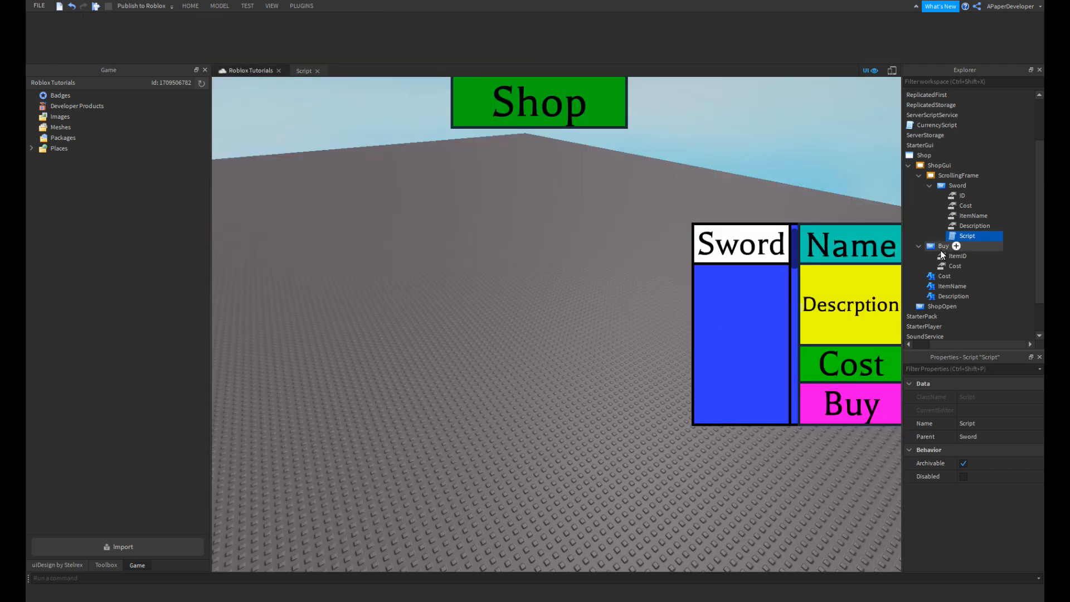
left_click(957, 246)
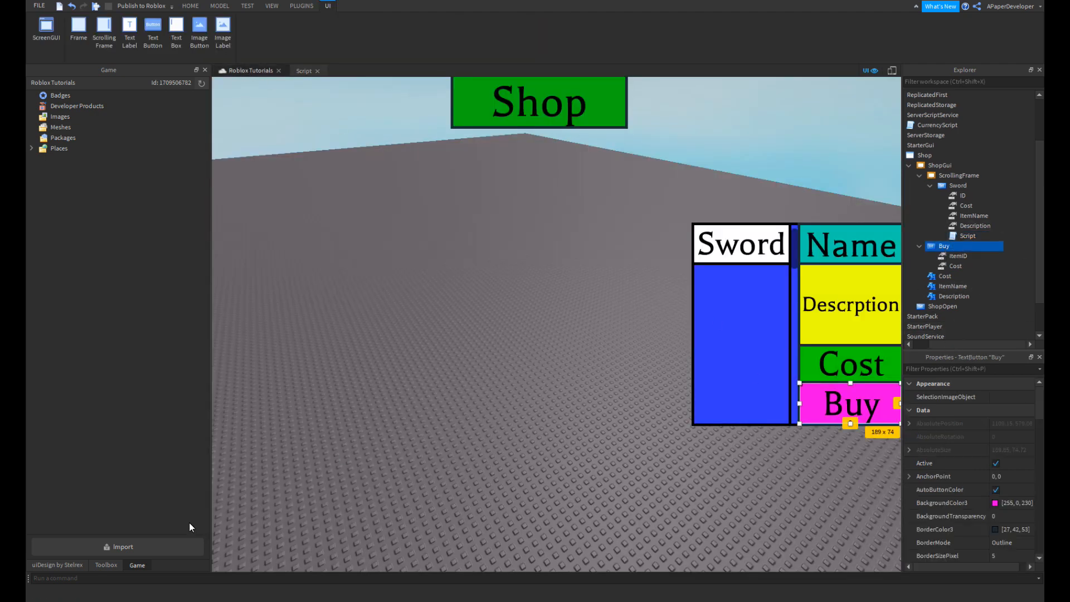
left_click(98, 566)
left_click(363, 396)
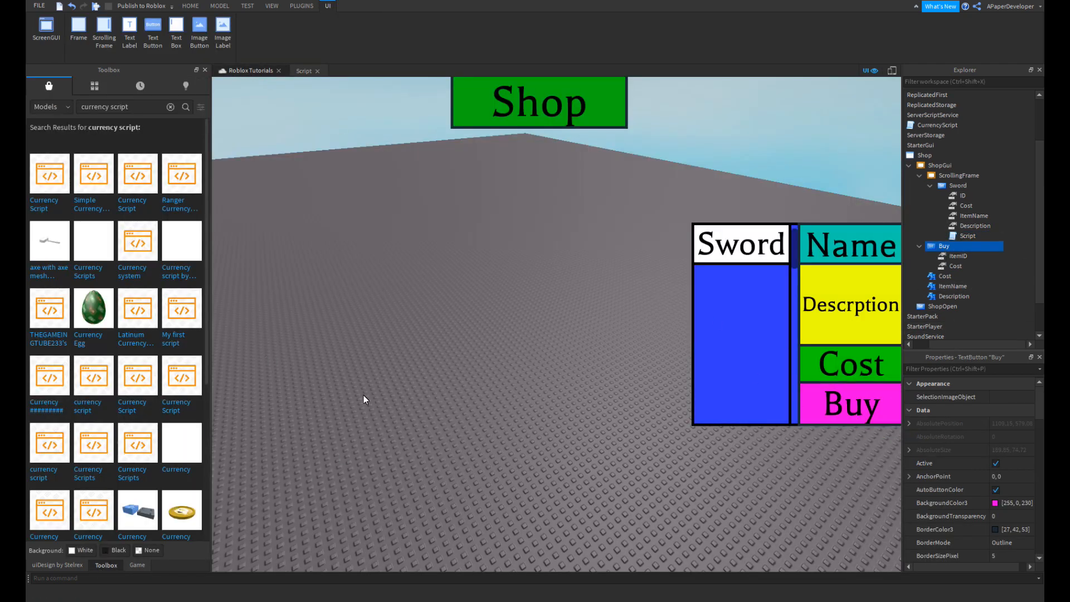
left_click(175, 106)
type("sword")
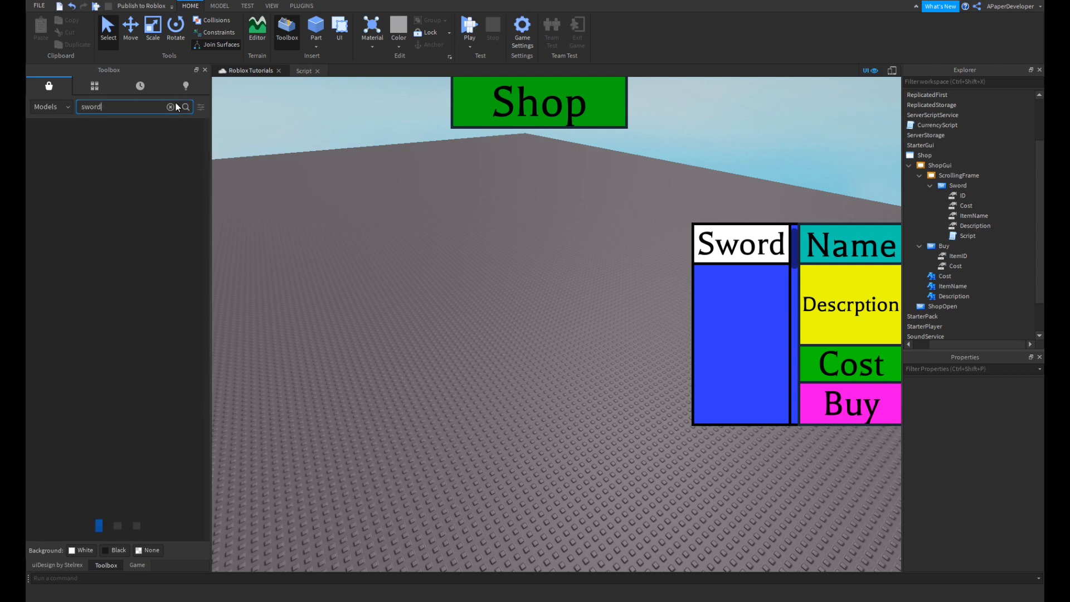
key("Return")
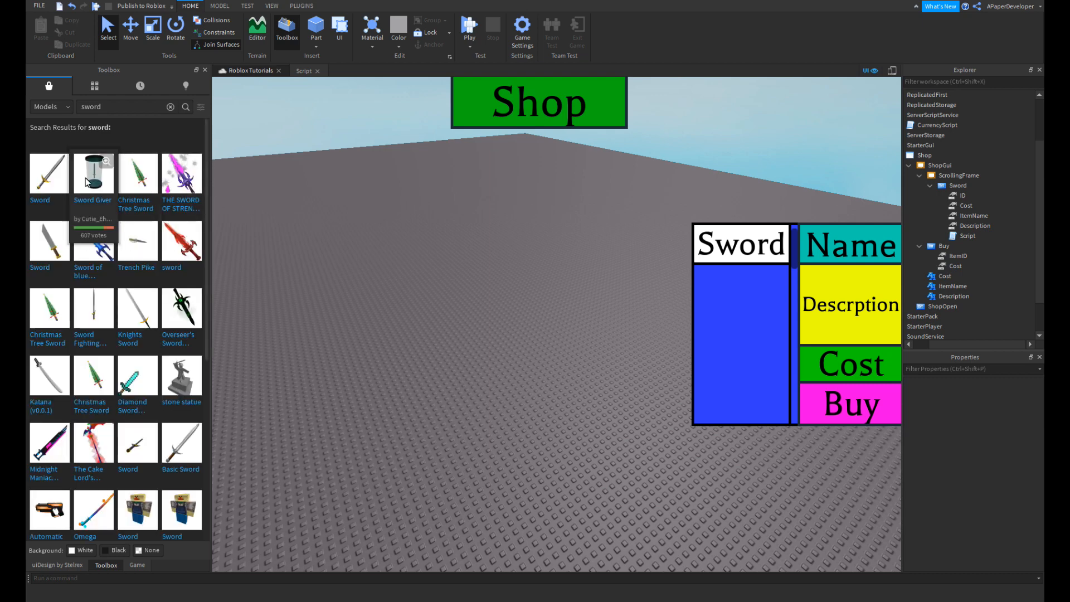
left_click_drag(42, 186, 256, 317)
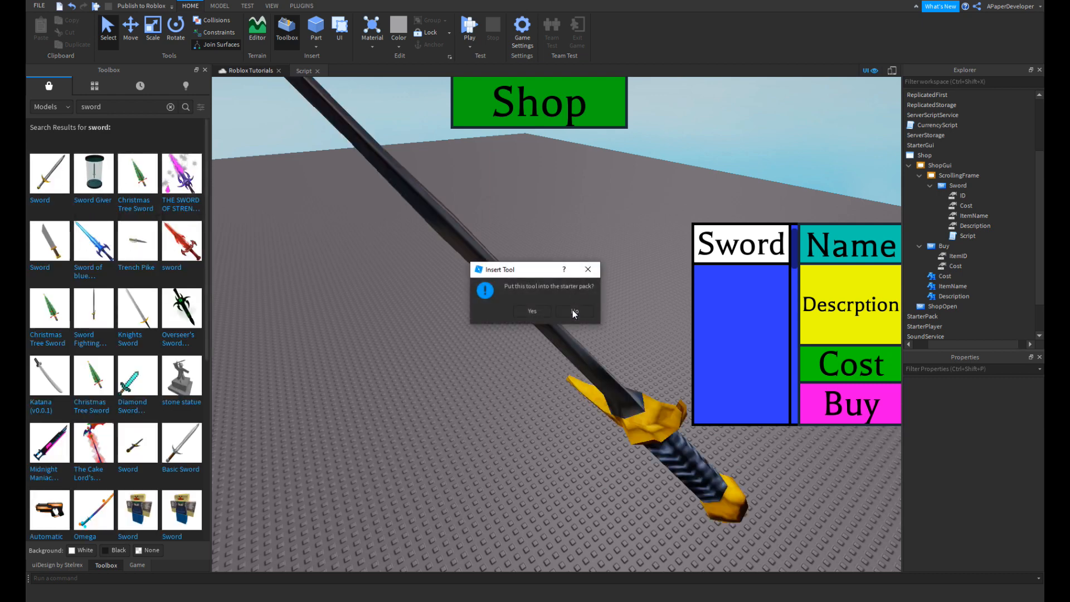
left_click(574, 311)
- Rename the inserted sword tool in Workspace as Sword
right_click(946, 97)
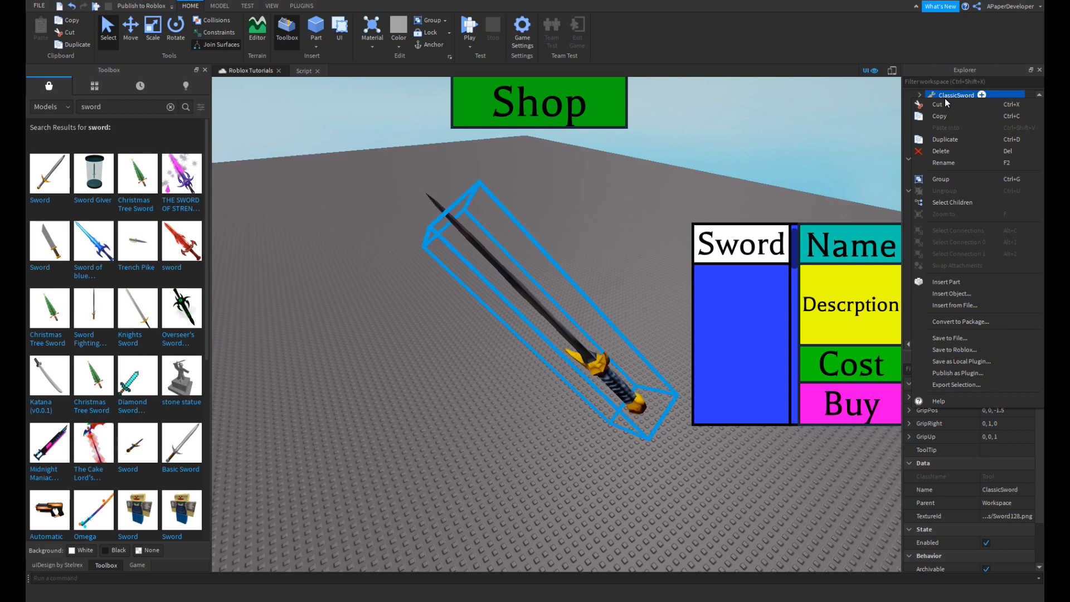
left_click(950, 163)
type("Sword")
- Insert a Folder into ServerStorage and name it Weapons
left_click(961, 180)
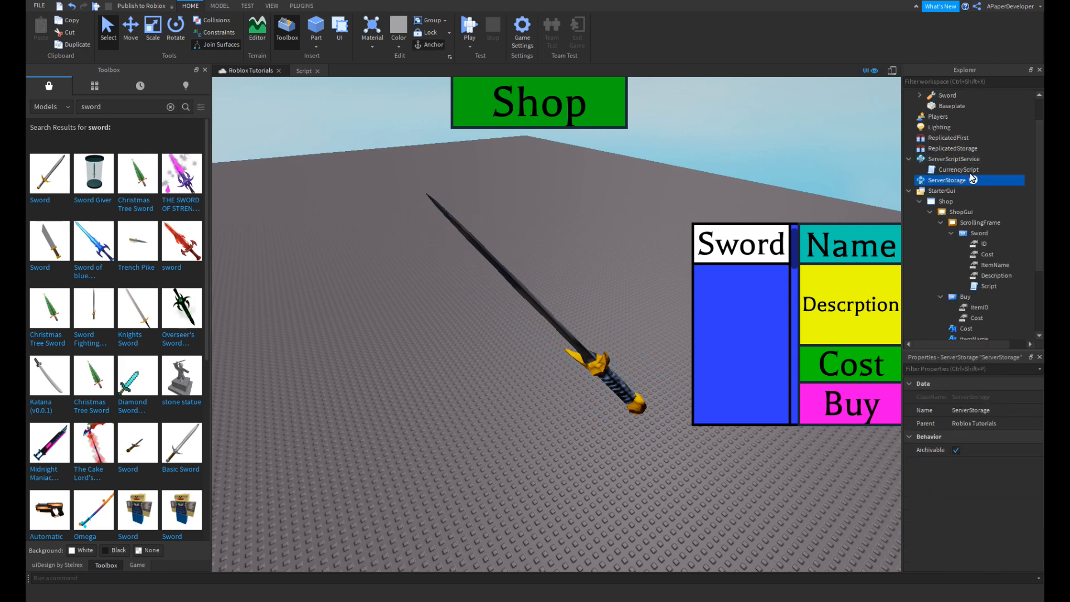
left_click(973, 180)
type("fo")
left_click(942, 213)
right_click(958, 191)
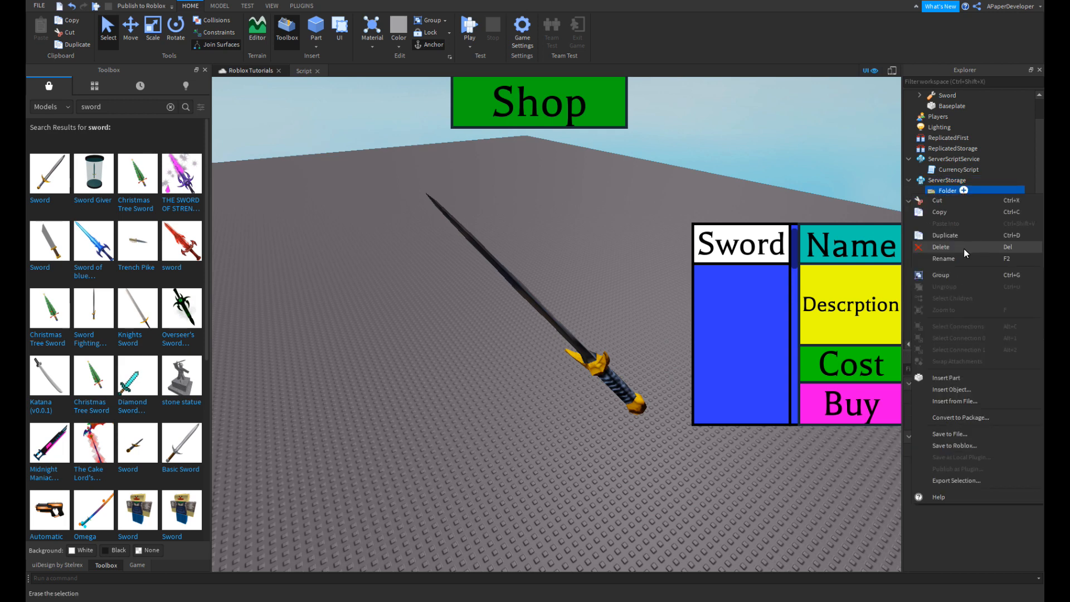
left_click(958, 258)
type("Weapons")
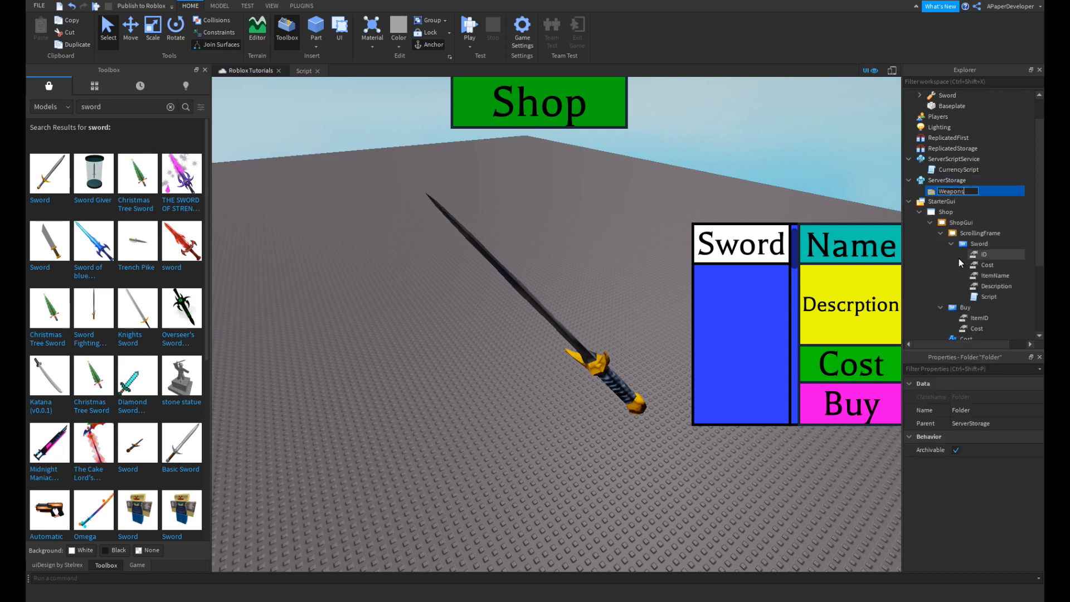
key("Return")
- Move the Sword tool from Workspace into the Weapons folder in ServerStorage
scroll(802, 153, "up", 4)
scroll(974, 179, "up", 1)
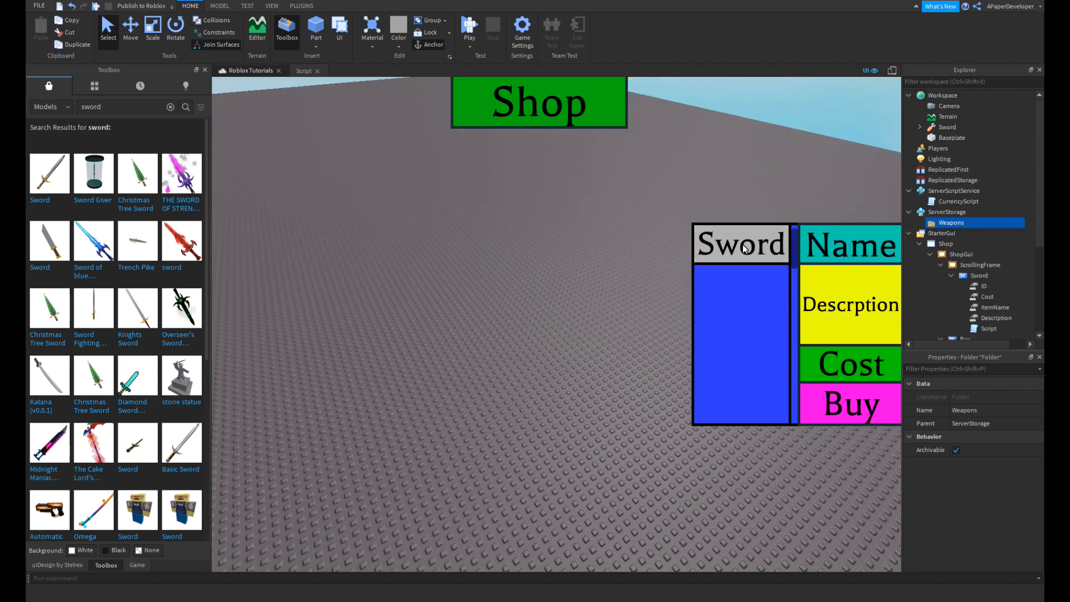
scroll(724, 236, "down", 2)
scroll(559, 247, "down", 5)
scroll(712, 292, "down", 2)
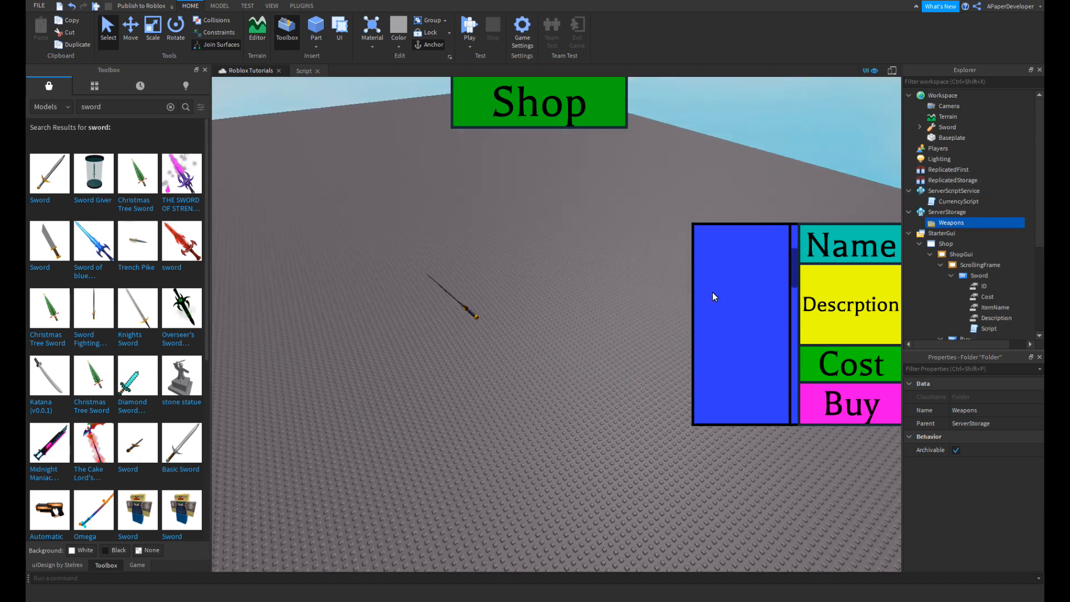
scroll(712, 291, "up", 2)
right_click_drag(591, 264, 446, 236)
left_click_drag(941, 133, 947, 229)
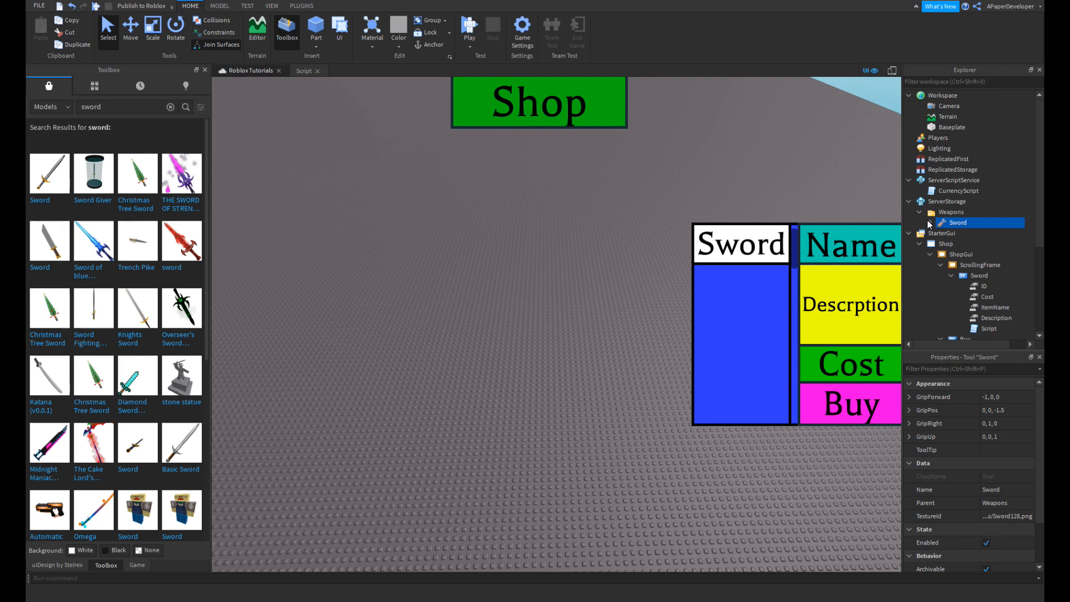
- Insert a Script into the shop's Buy button
scroll(927, 219, "down", 3)
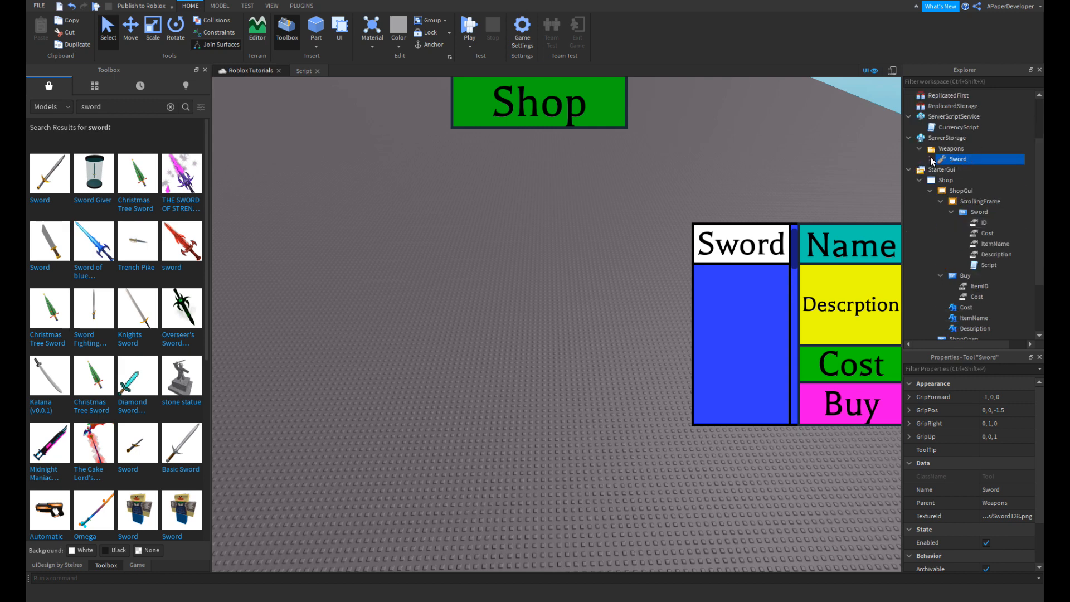
left_click(976, 275)
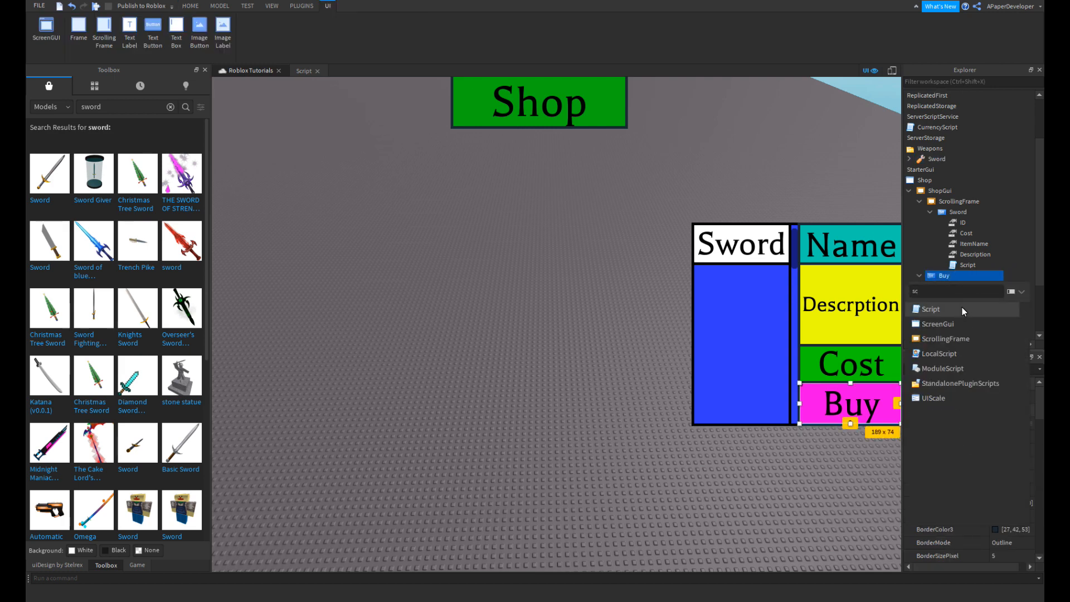
left_click(961, 307)
- Replace the Buy script's default code with a script.Parent.MouseButton1Click:Connect(function() handler closed by end)
key("ctrl+a")
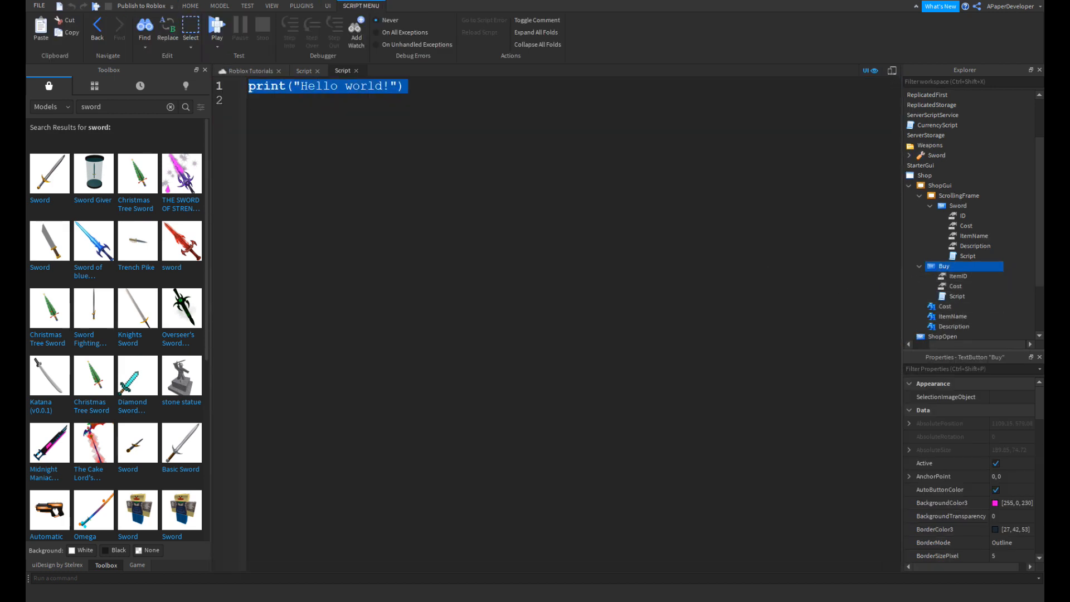
type("script.Parent.tou")
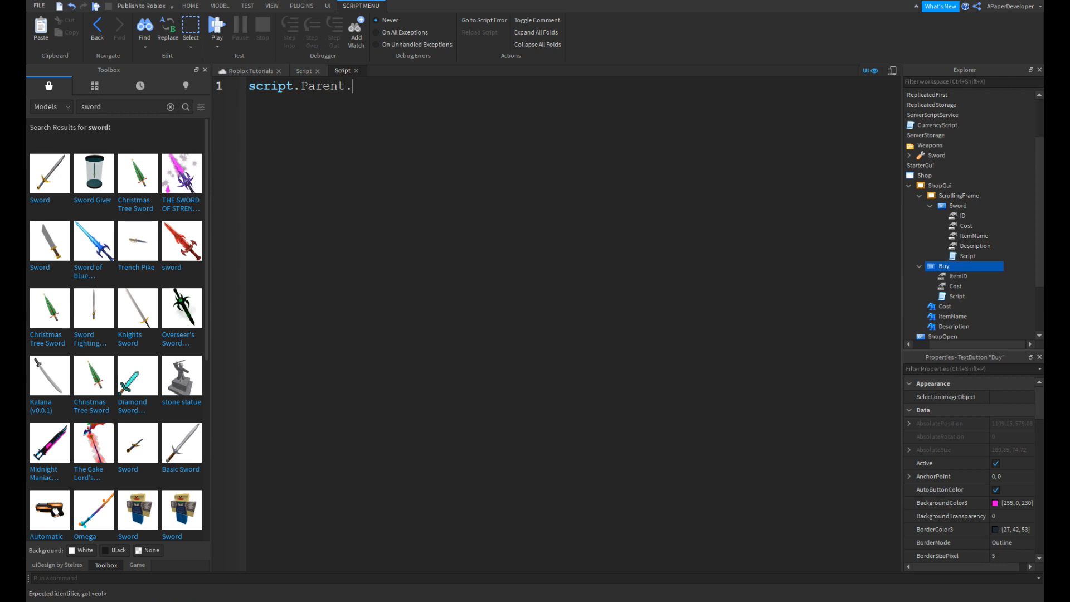
key("BackSpace")
key("BackSpace")
key("BackSpace")
type("MouseButton1Click")
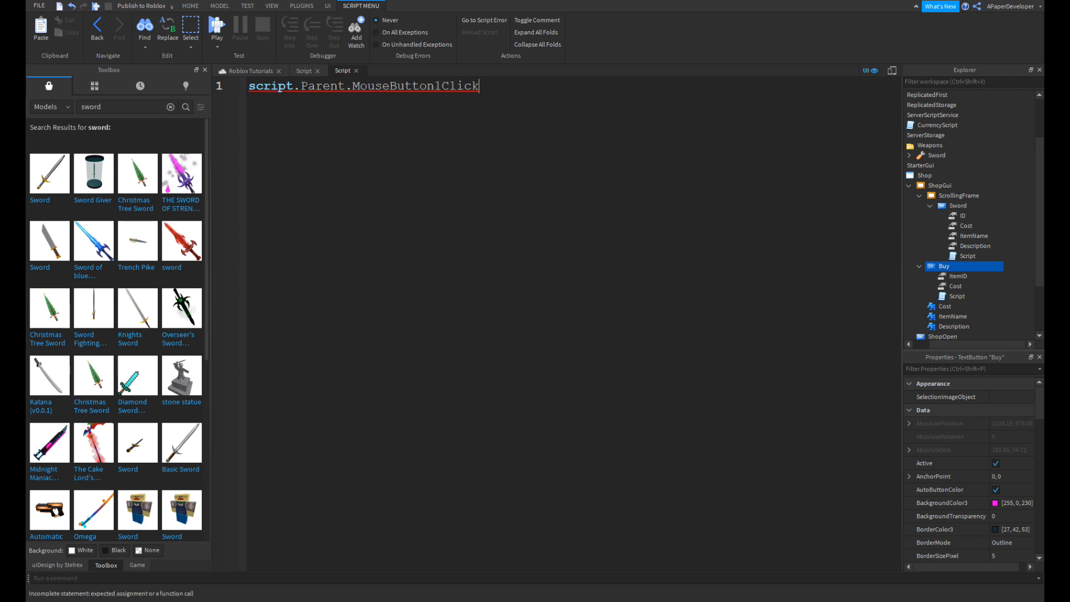
type(":connect(function(")
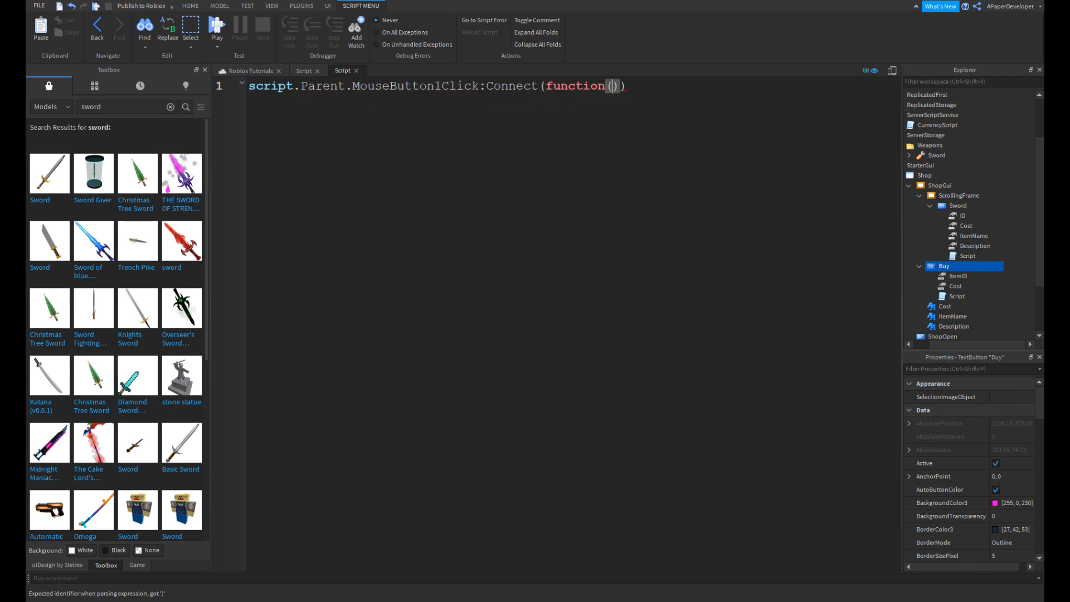
type(")")
key("Return")
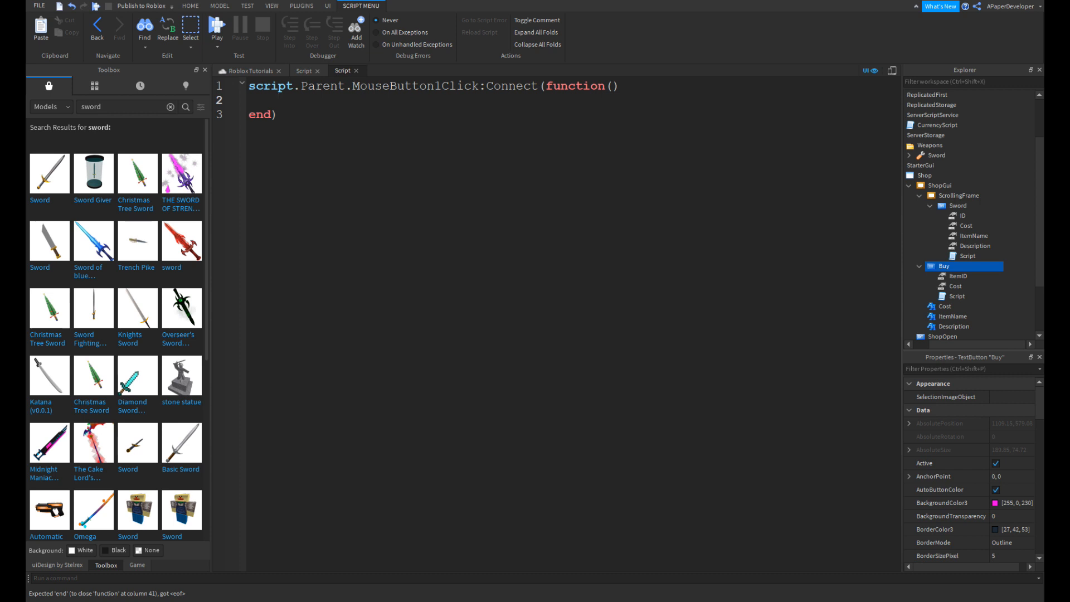
type("if script")
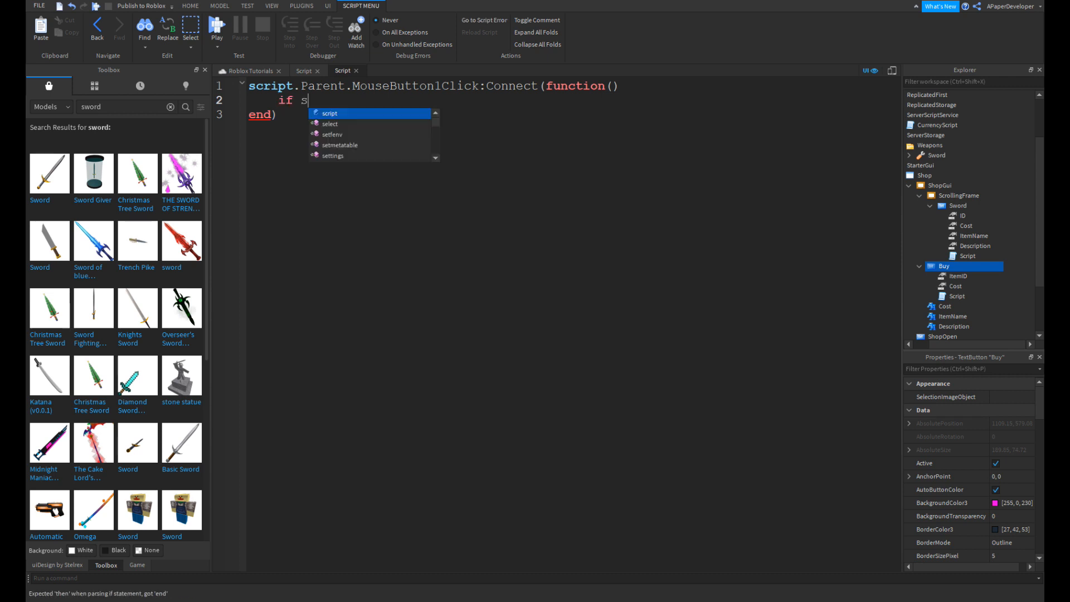
key("ctrl+BackSpace")
key("ctrl+BackSpace")
- Above the click handler, add the line local player = script:FindFirstAncestorWhichIsA("Player")
left_click(249, 86)
key("Return")
key("Return")
key("Up")
key("Up")
type("local player =")
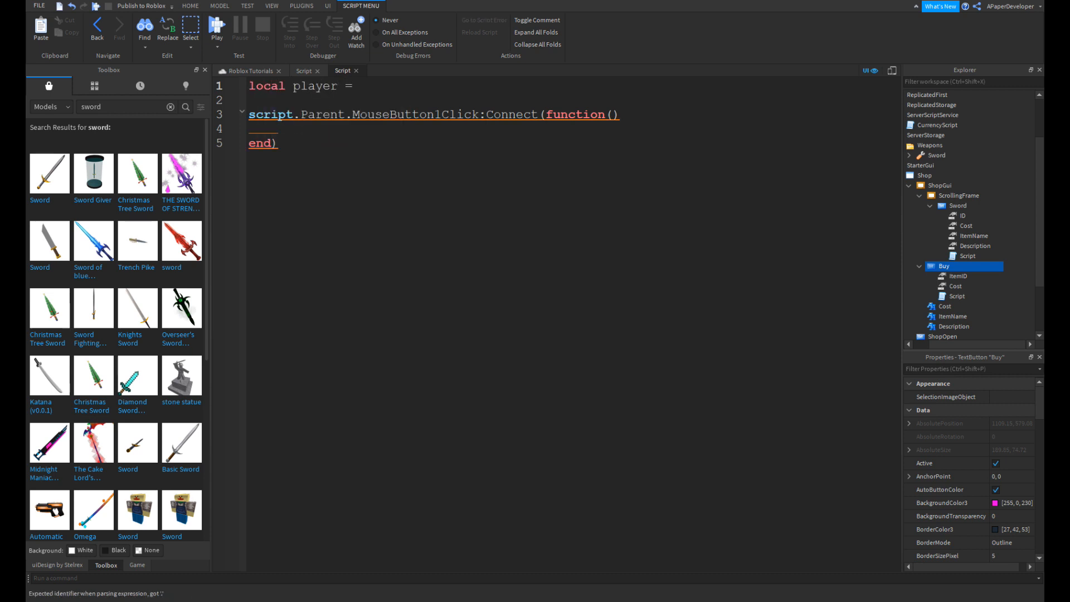
type(" script:findfi")
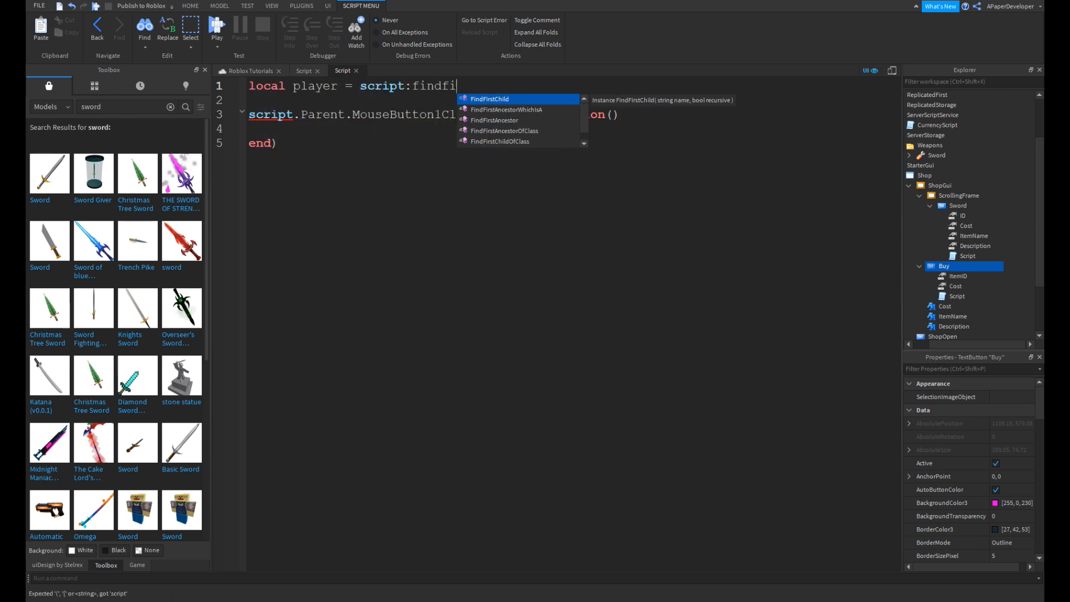
key("Down")
key("Tab")
type("(pla")
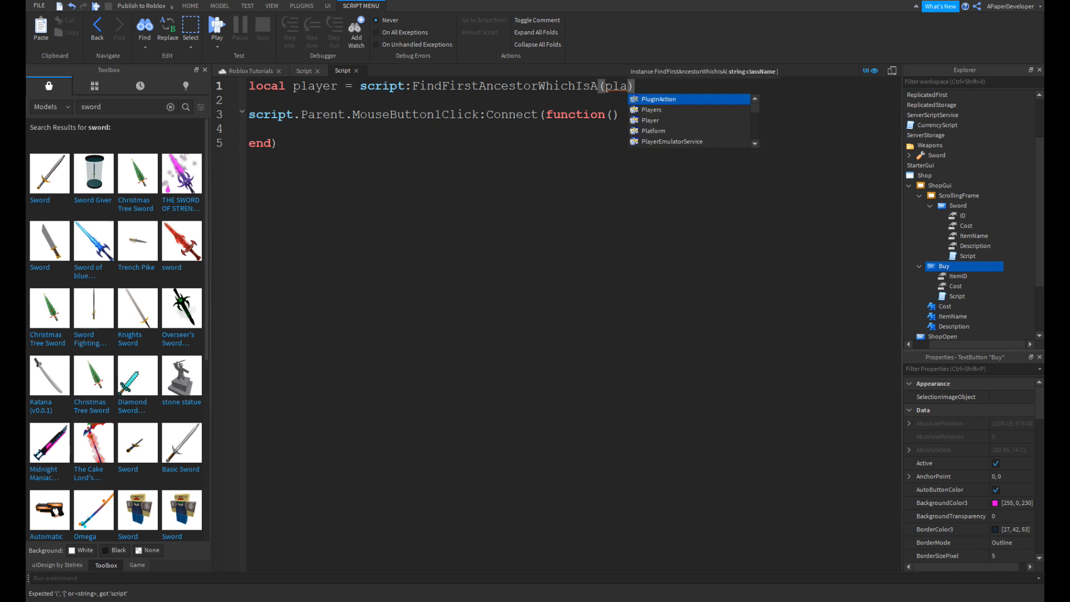
key("Down")
key("Tab")
- Below the player variable, add the line local money = player.leaderstats.Money
left_click(249, 99)
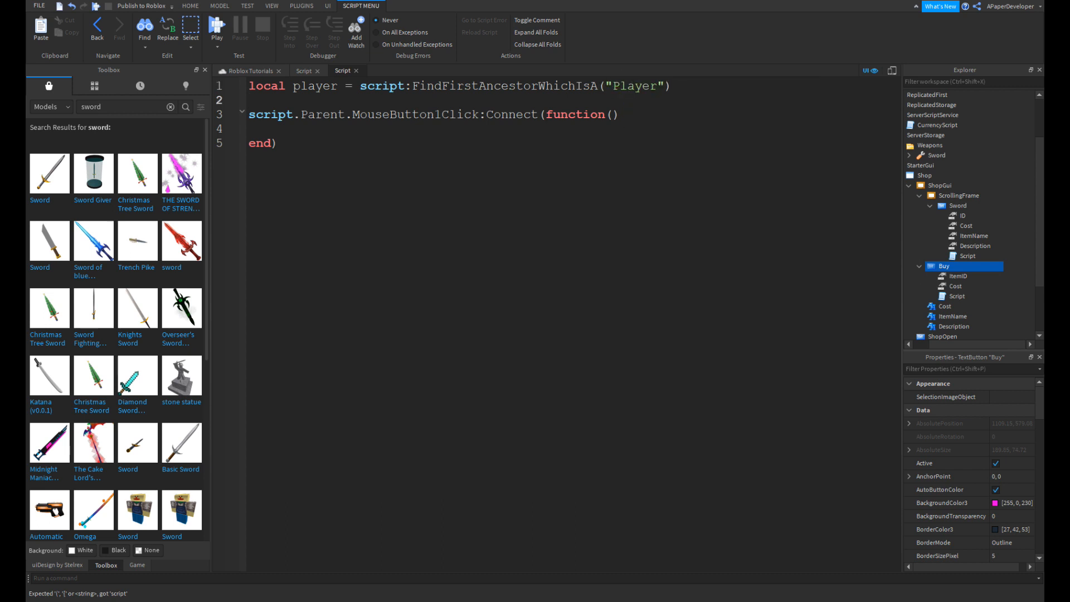
key("Return")
key("Up")
type("local money")
type(" = player.leaders")
type("stats.Coi")
key("BackSpace")
key("BackSpace")
key("BackSpace")
type("Money")
triple_click(510, 98)
double_click(509, 99)
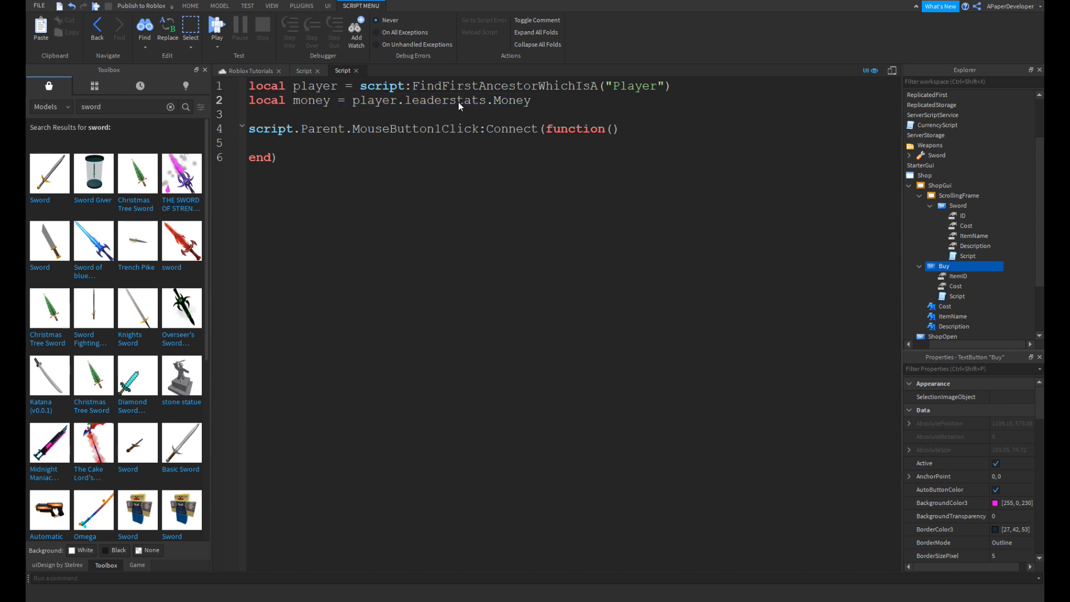
double_click(458, 102)
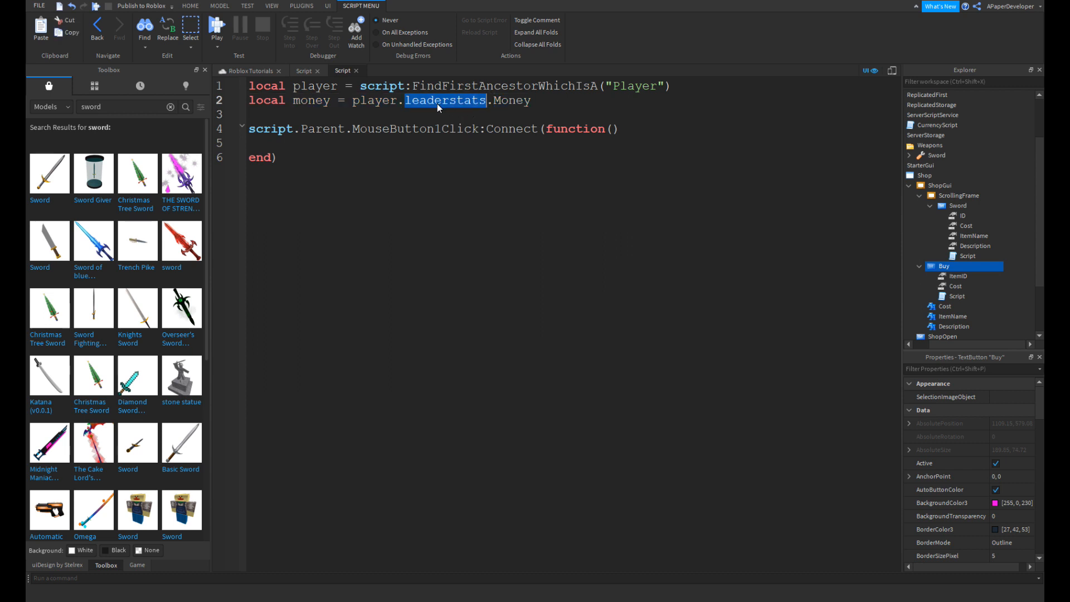
left_click(433, 156)
left_click(430, 129)
left_click(367, 158)
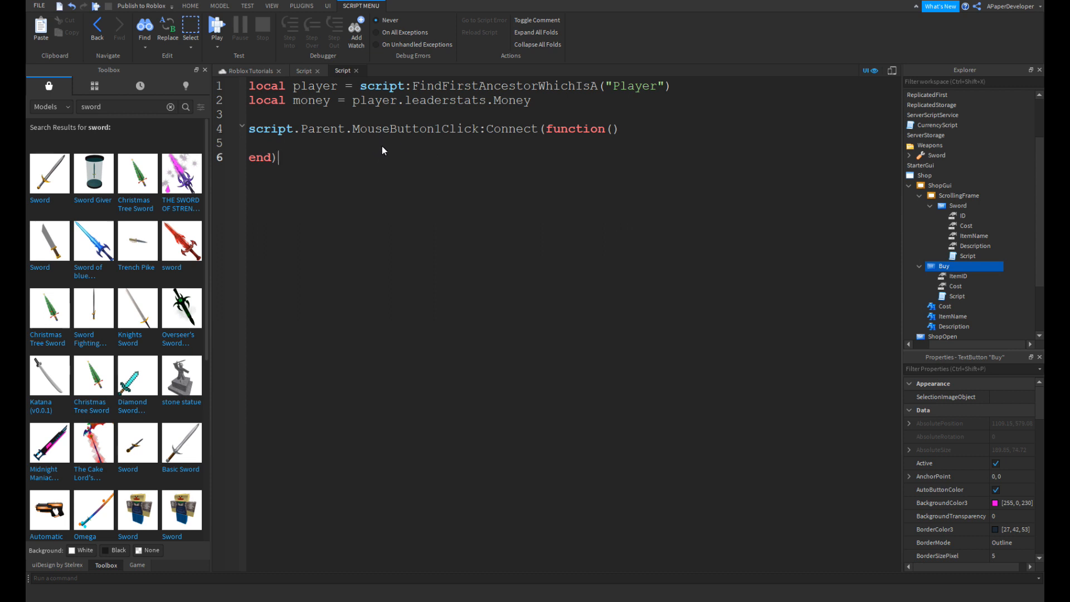
- Inside the click handler, add an if script.Parent.ItemID ~= 0 then block closed by end
left_click(383, 148)
type("if script/[")
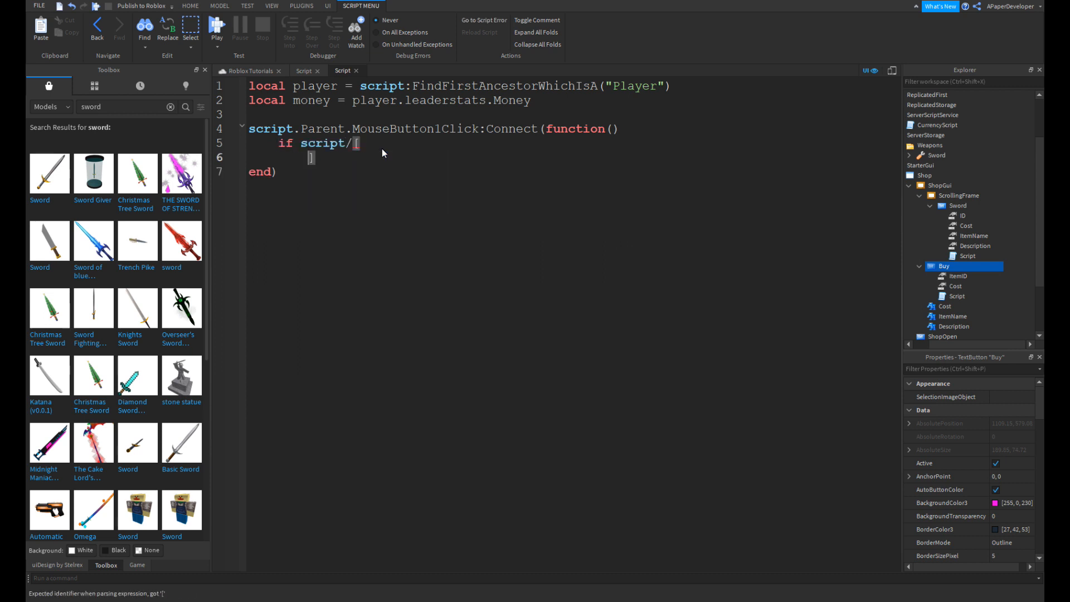
key("BackSpace")
key("BackSpace")
type(".p")
key("Tab")
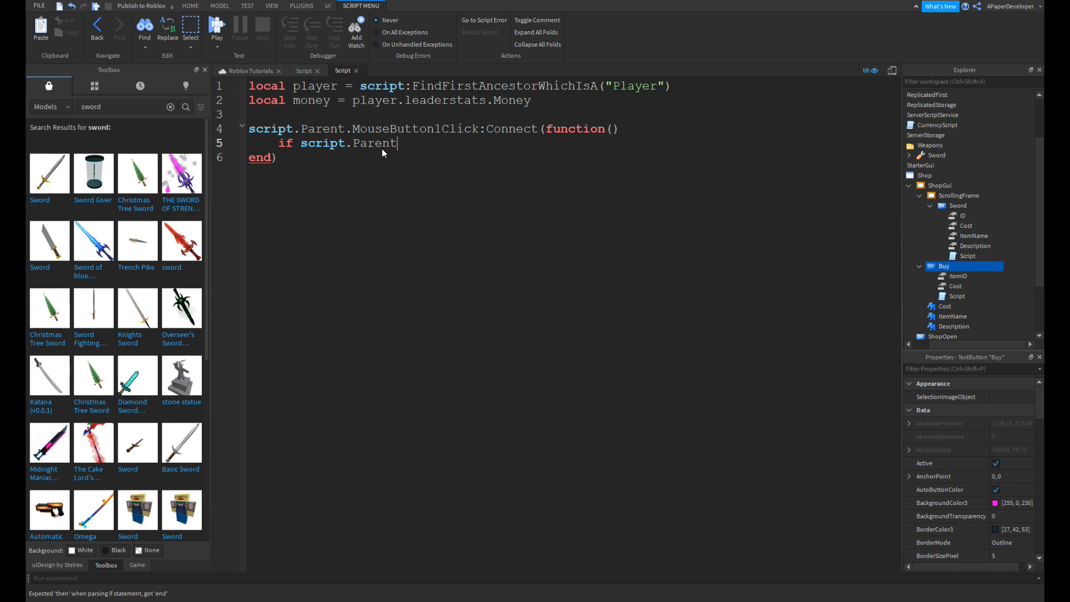
type(".ite")
key("Tab")
type("~= 0 then")
key("Return")
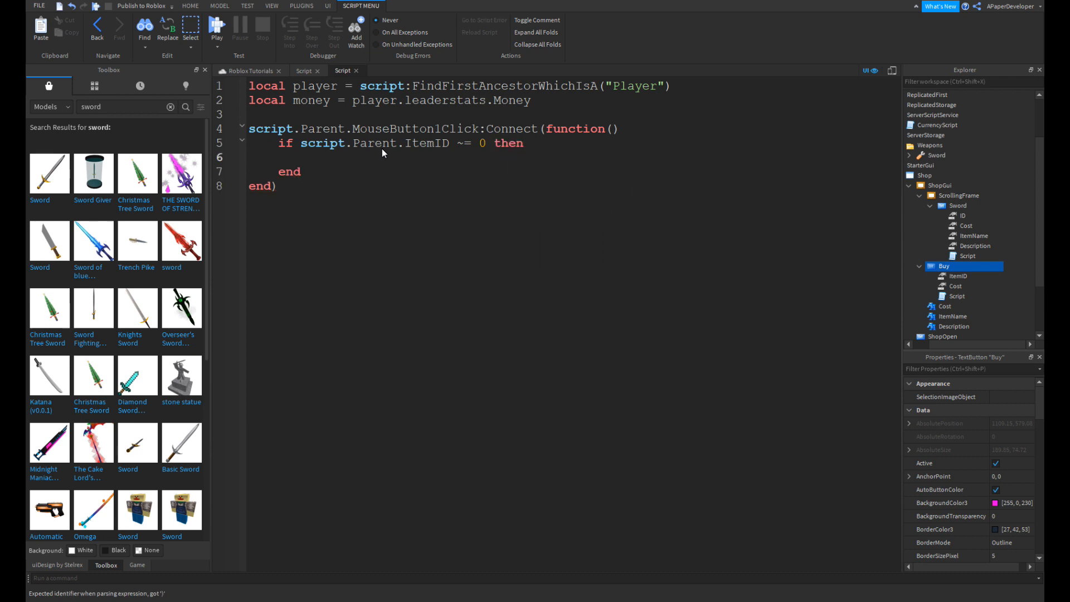
type("if script.Parent.ite")
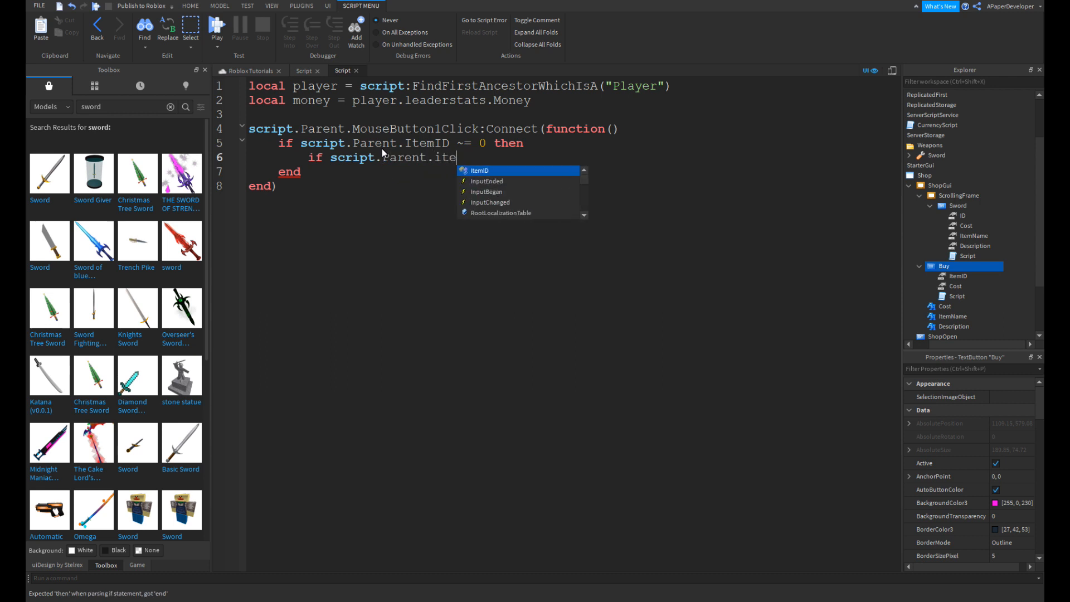
key("Tab")
key("BackSpace")
key("BackSpace")
key("BackSpace")
key("BackSpace")
key("BackSpace")
key("BackSpace")
key("BackSpace")
key("BackSpace")
key("BackSpace")
key("BackSpace")
key("BackSpace")
key("BackSpace")
key("BackSpace")
key("BackSpace")
key("BackSpace")
key("BackSpace")
key("BackSpace")
key("BackSpace")
key("BackSpace")
key("BackSpace")
key("BackSpace")
key("BackSpace")
key("BackSpace")
- Extend the ItemID condition with and money.Value > before then
key("Up")
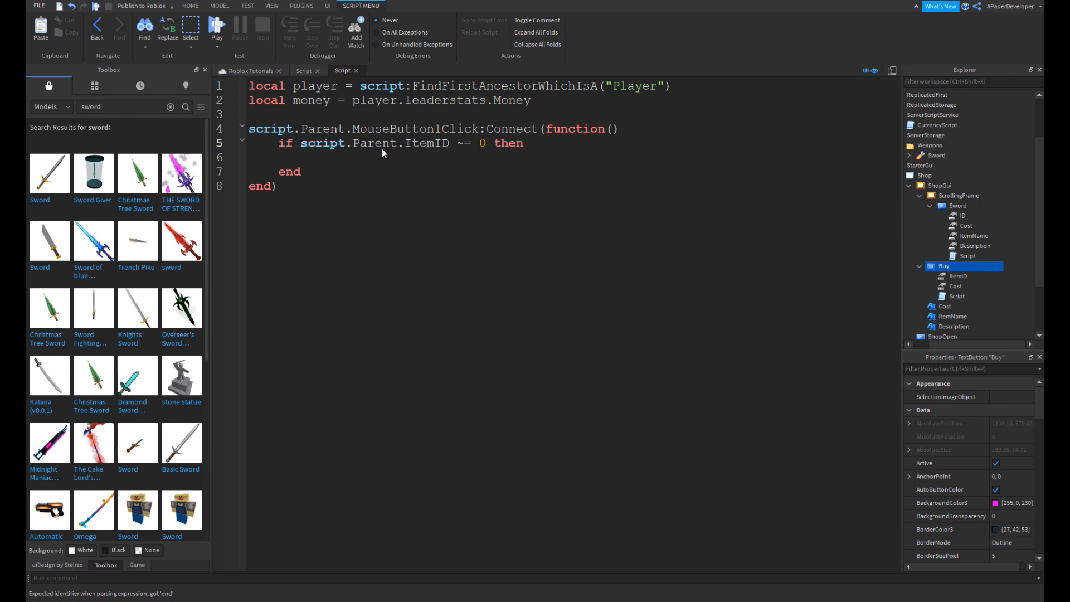
type("and sc")
key("BackSpace")
key("BackSpace")
type("money.Value >")
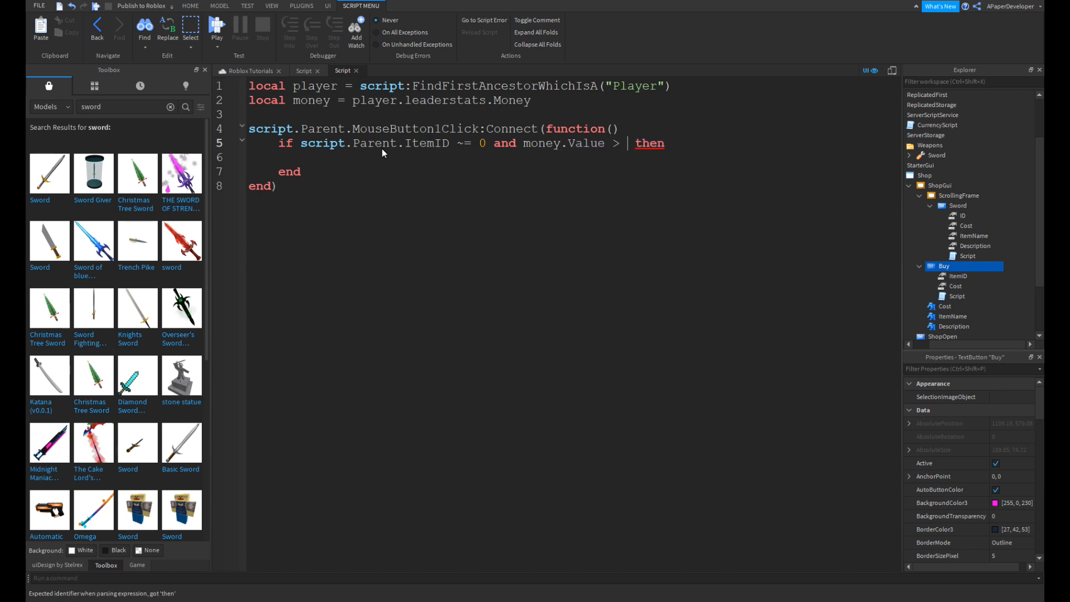
- Below the money variable, add the line local cost = script.Parent.Cost
key("Escape")
key("Up")
key("Up")
key("Return")
key("Up")
type("local cost = ")
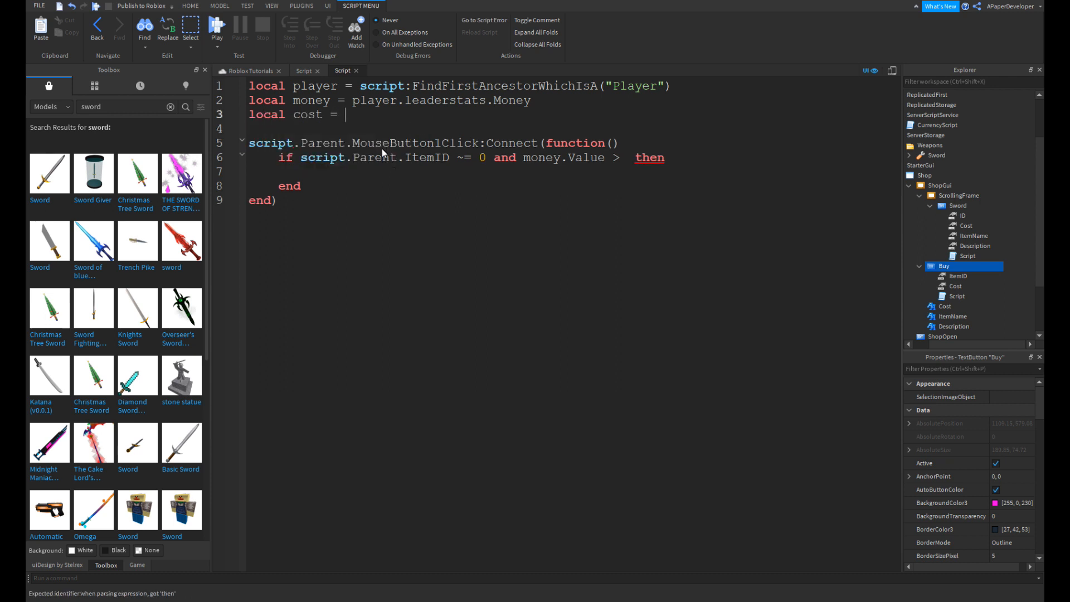
type("script.Parent.Cost")
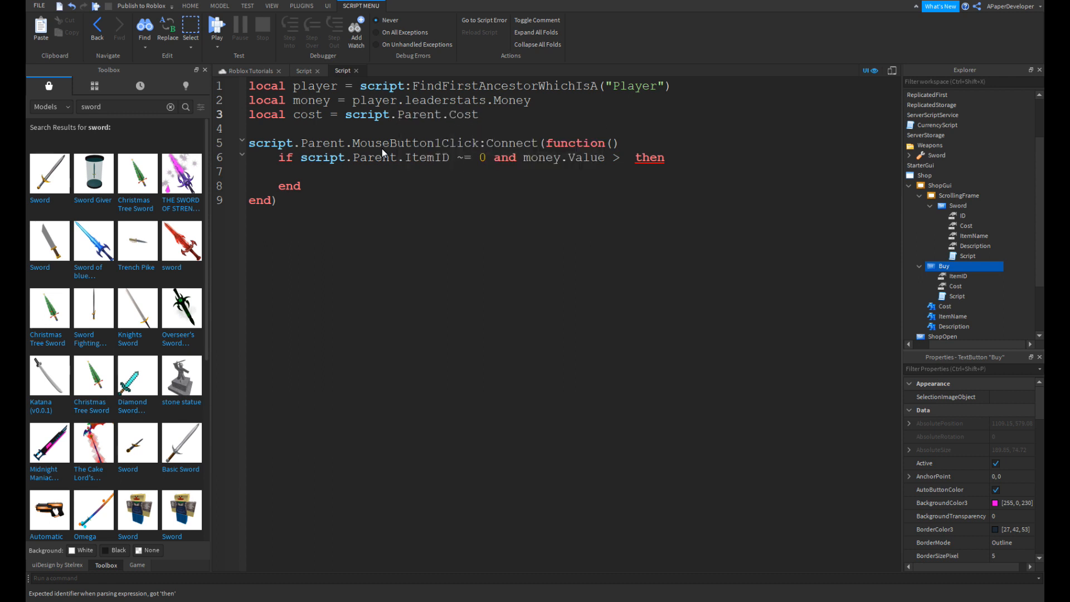
- Capitalise the variable names as Cost, Money and Player in their declarations, and change money to Money in the if condition
key("BackSpace")
type("C")
key("Up")
key("BackSpace")
type("M")
key("Up")
key("BackSpace")
type("P")
left_click(530, 158)
key("BackSpace")
type("M")
- Below the Cost variable, add the line local ID = script.Parent.ItemID
left_click(505, 117)
key("Return")
type("local ID = sc")
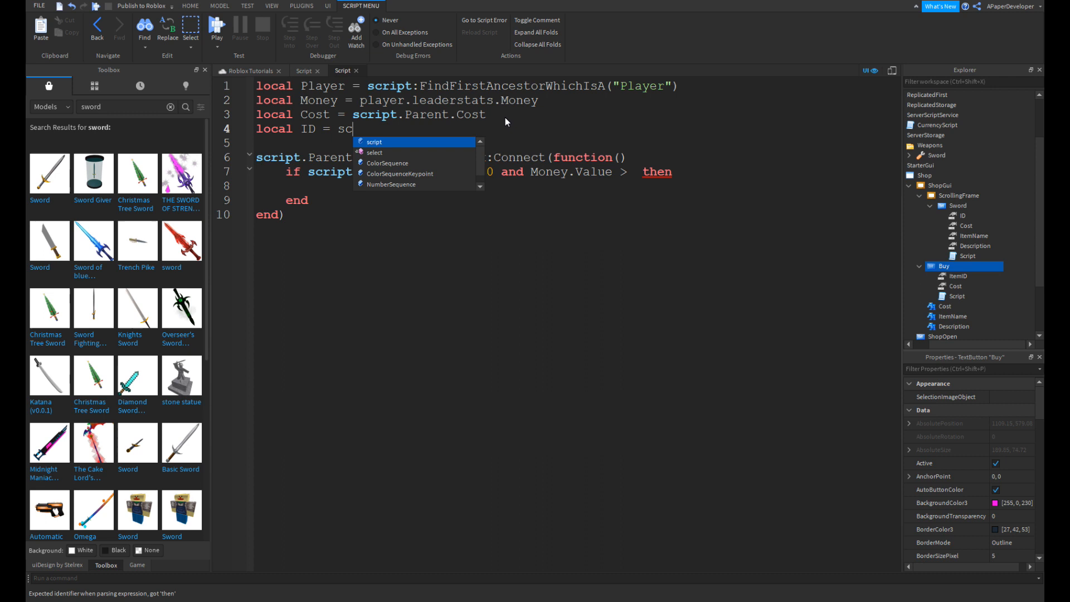
type("ript.Parent.id")
key("Tab")
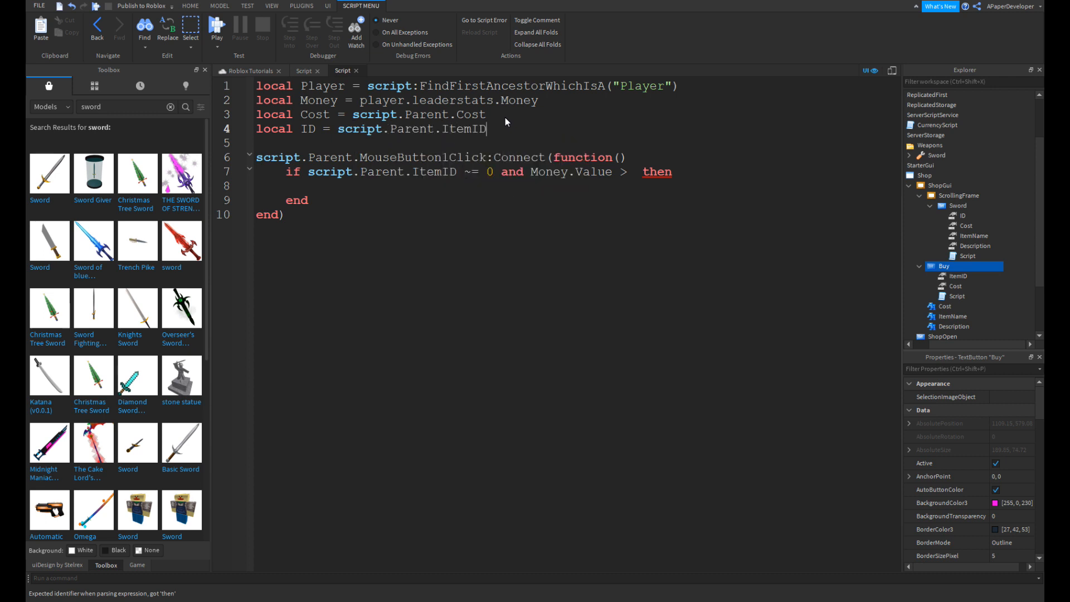
- In the if condition, replace script.Parent.ItemID with ID.Value
double_click(396, 176)
key("BackSpace")
key("BackSpace")
key("BackSpace")
key("BackSpace")
key("BackSpace")
key("BackSpace")
key("BackSpace")
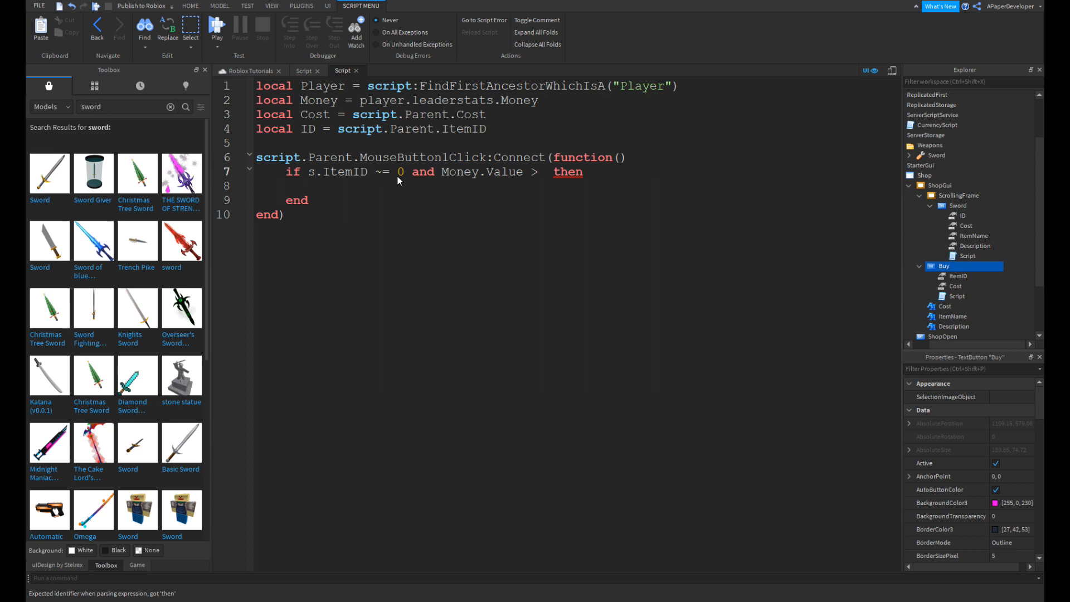
key("BackSpace")
key("BackSpace")
key("BackSpace")
key("BackSpace")
key("BackSpace")
key("BackSpace")
key("BackSpace")
key("BackSpace")
type("uf")
key("BackSpace")
key("BackSpace")
type("item")
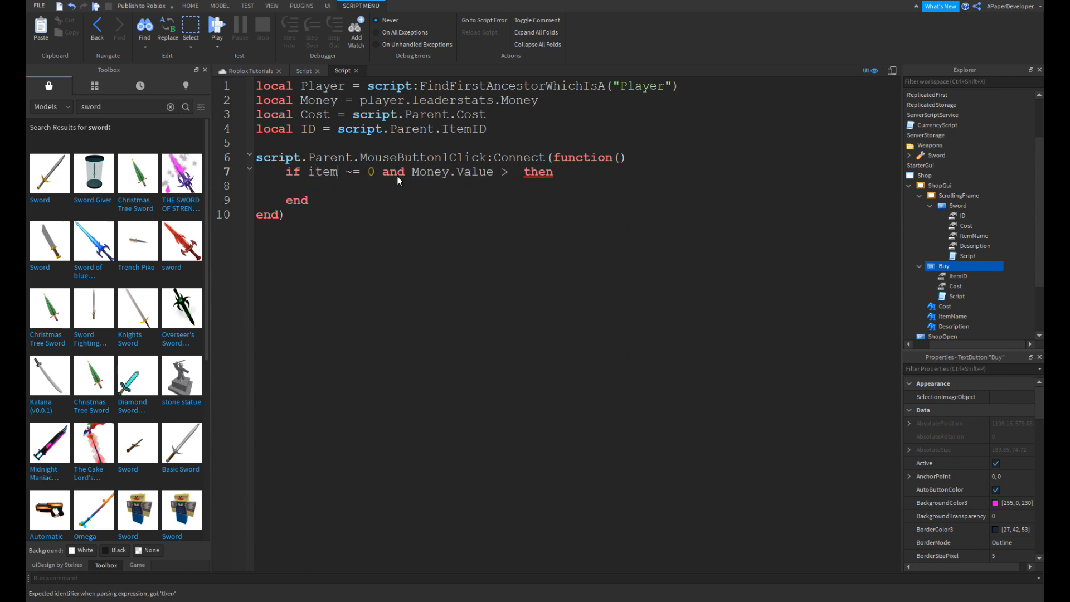
key("BackSpace")
key("BackSpace")
key("BackSpace")
key("BackSpace")
type("id")
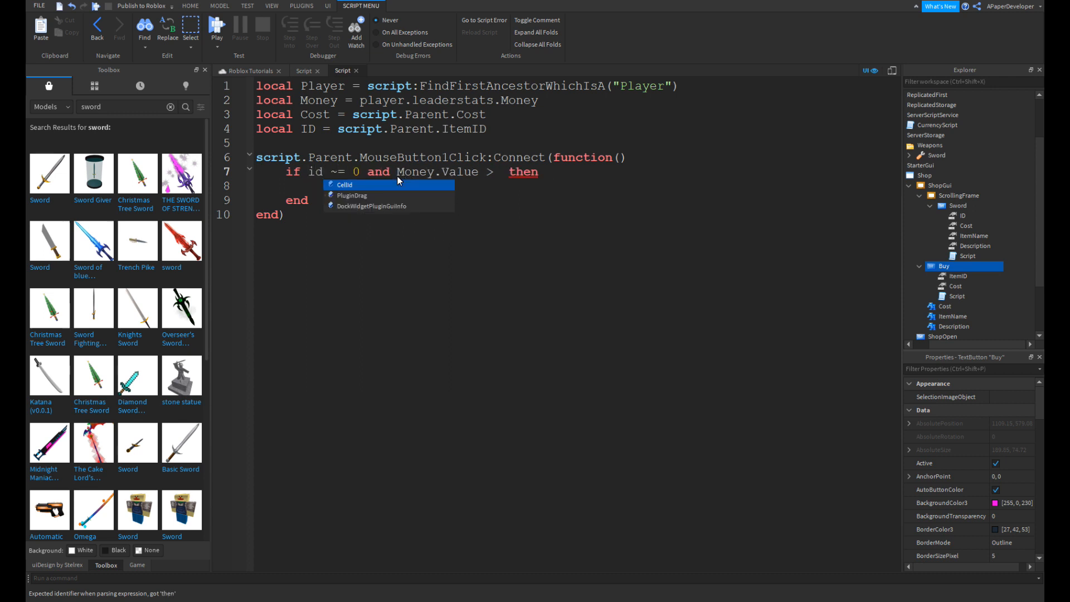
key("BackSpace")
key("BackSpace")
type("ID.Value")
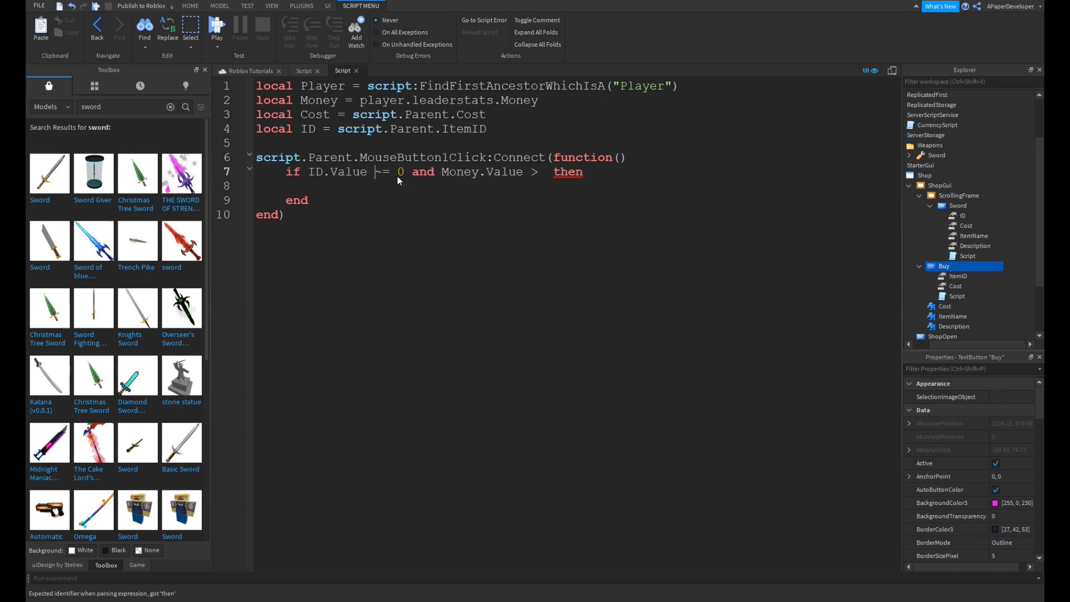
- Complete the money comparison in the if condition so that it reads Money.Value >= Cost.Value
key("Right")
key("Right")
key("Right")
key("Right")
key("Right")
key("Right")
key("Right")
key("Right")
key("Right")
key("Right")
key("Right")
key("Right")
key("Right")
key("Right")
key("Right")
key("Right")
key("Right")
key("Right")
key("Left")
type("=")
key("Right")
type("cos")
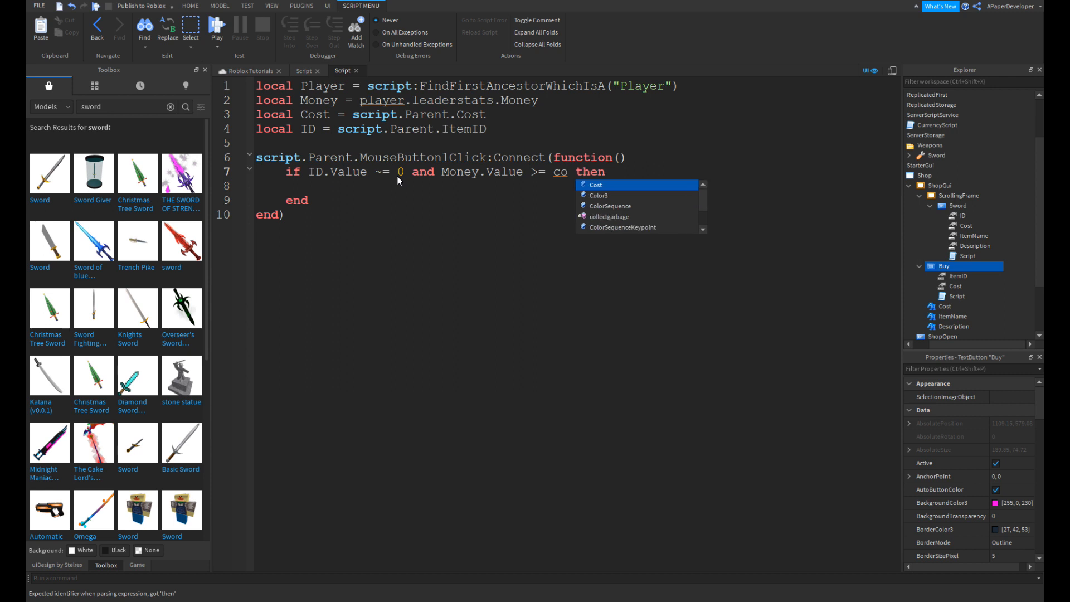
key("Down")
key("Down")
key("Down")
key("Up")
key("Tab")
type(".Va")
key("Tab")
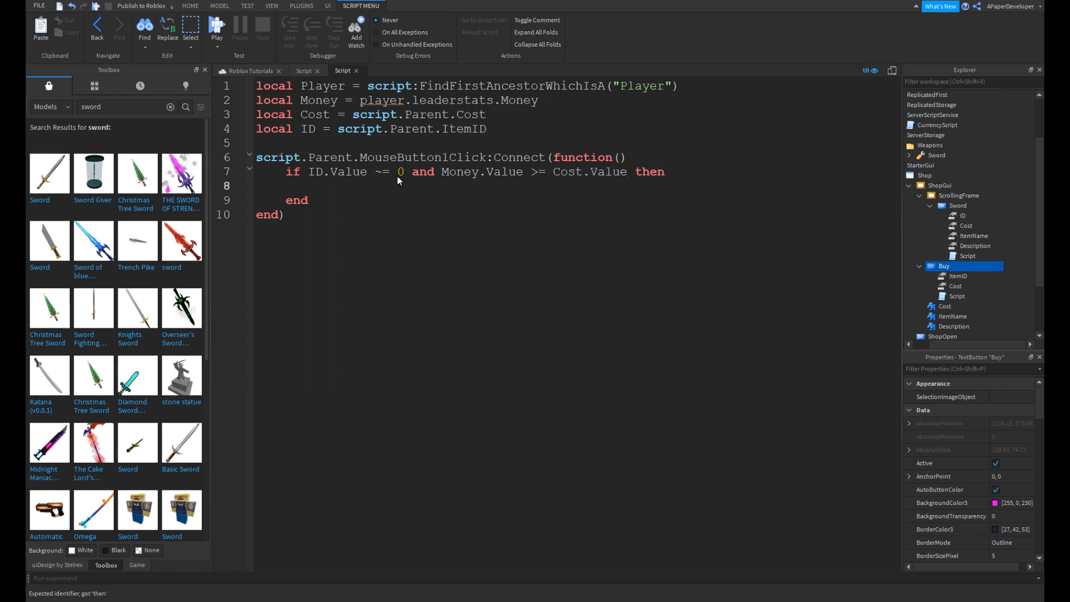
- Inside the money check, add a nested if ID == 1 then block closed by end
type("if ID ")
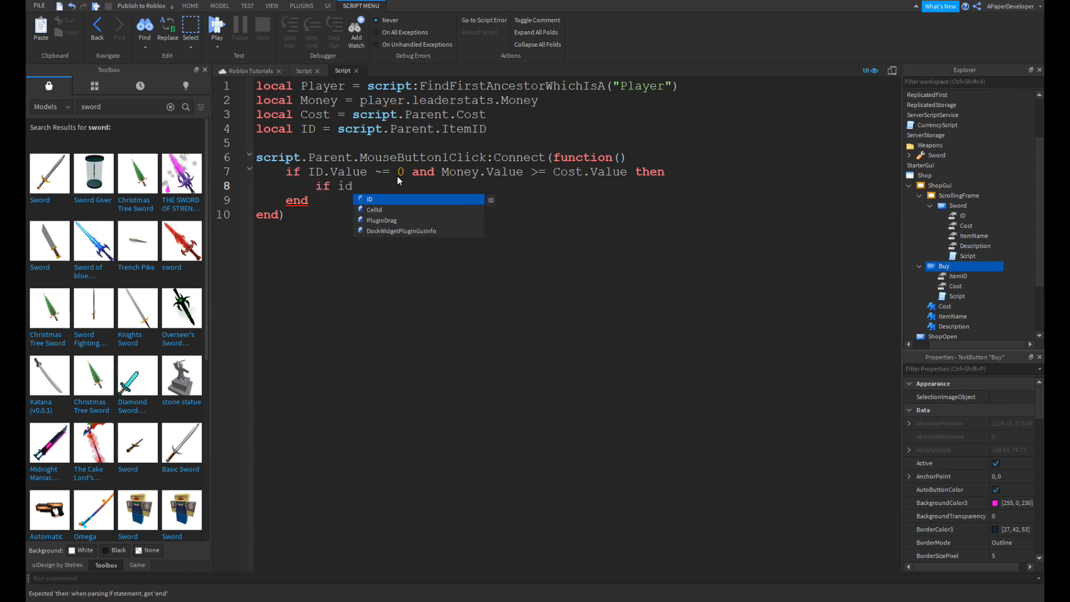
type("== 1")
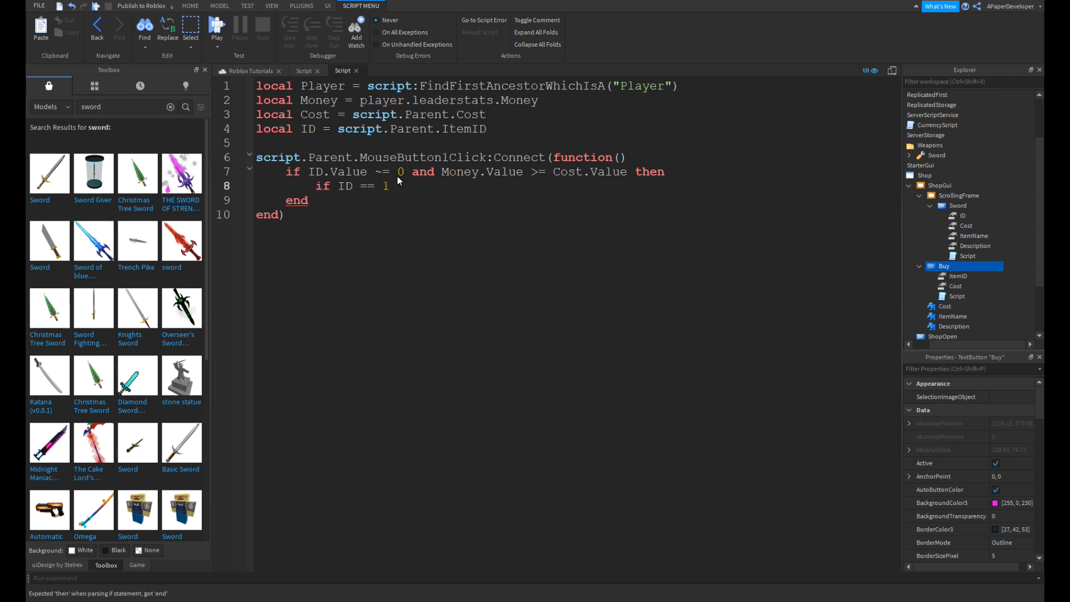
type(" then")
key("Return")
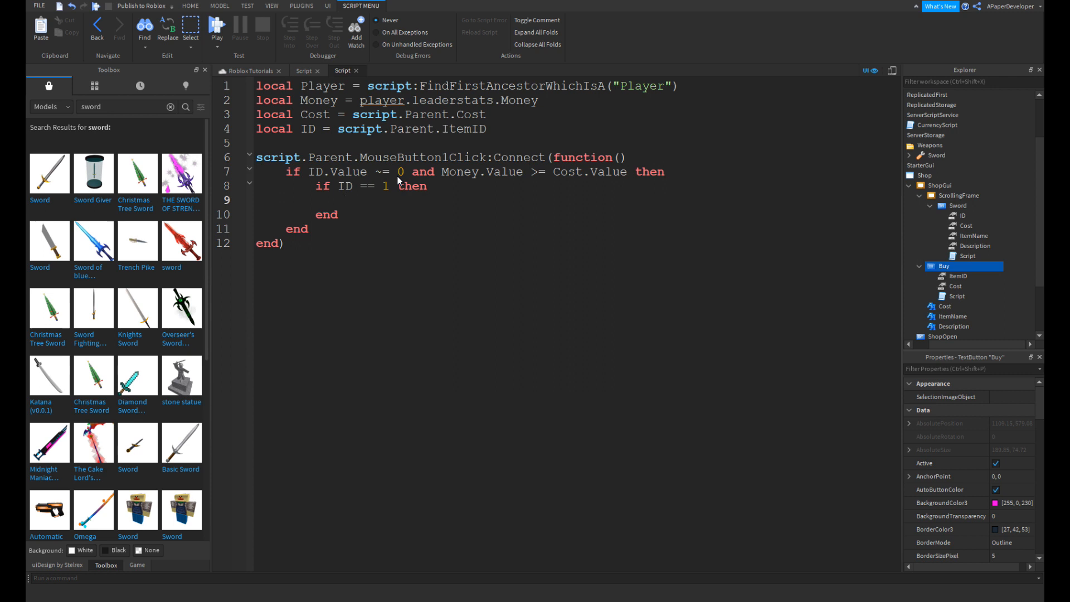
- Change player to Player in the Money declaration, and return to the empty line inside the ID == 1 block
left_click(372, 100)
key("BackSpace")
type("P")
key("Down")
key("Down")
key("Down")
key("Down")
key("Down")
key("Down")
key("Down")
type("p")
key("Tab")
type(".I")
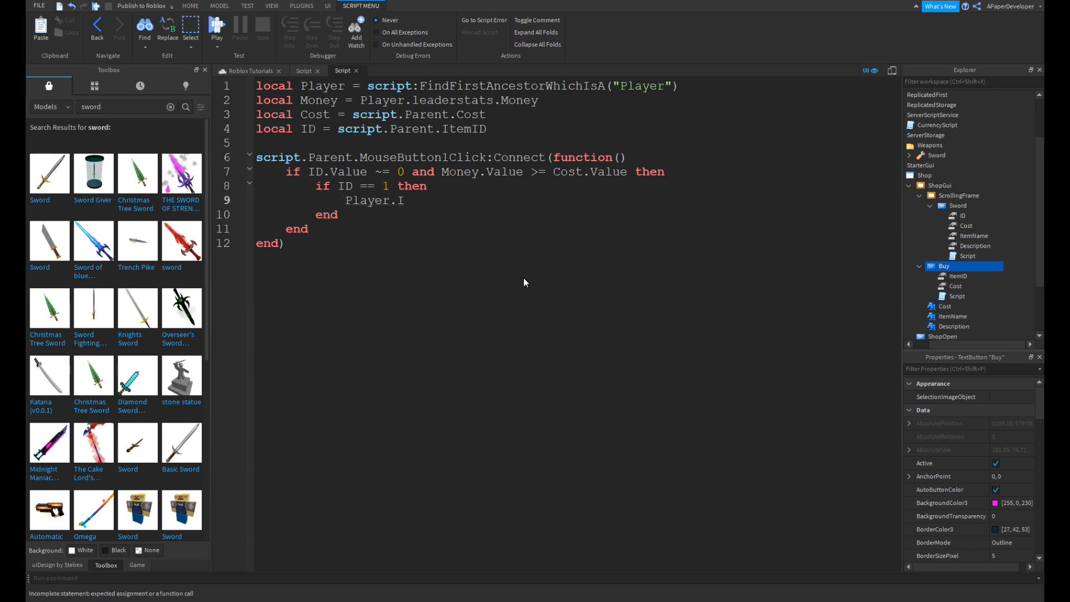
key("BackSpace")
type("M")
key("BackSpace")
key("BackSpace")
key("BackSpace")
key("BackSpace")
key("BackSpace")
key("BackSpace")
key("BackSpace")
key("BackSpace")
- Inside the ID == 1 block, replace the partial Player statement with an assignment beginning Money.Value = Money.Value
type("Mon")
key("Tab")
type(".Value = mon")
key("Tab")
type(".Value ")
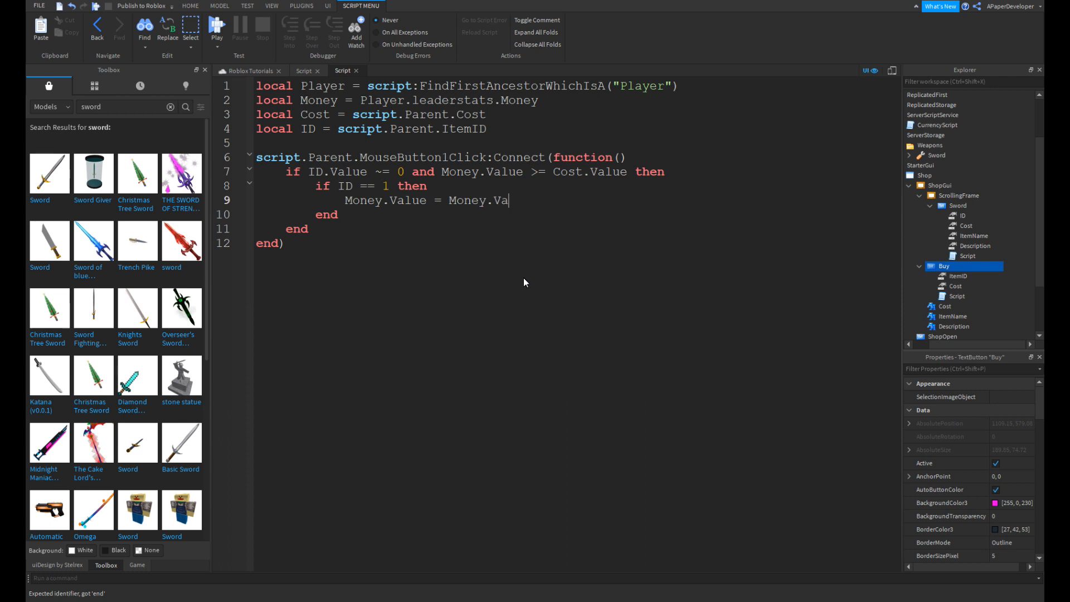
- Complete the assignment by subtracting Cost.Value from Money.Value, and add an empty line below it
type("- Co")
key("Tab")
key("ctrl+BackSpace")
type("Cos")
key("BackSpace")
key("BackSpace")
key("BackSpace")
type("Cos")
key("Down")
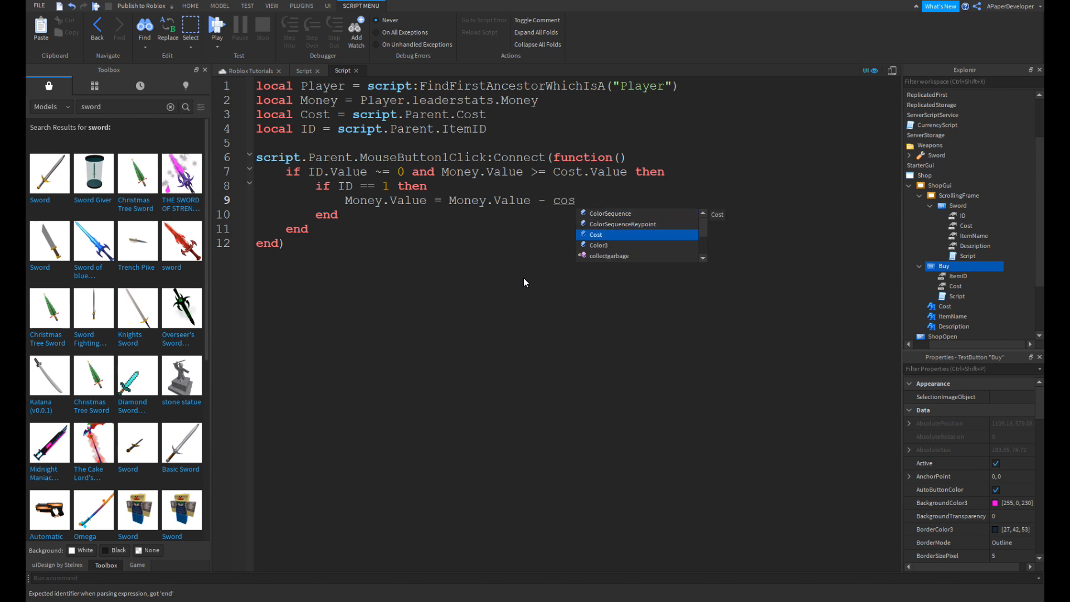
key("Tab")
type(".va")
key("Tab")
key("Return")
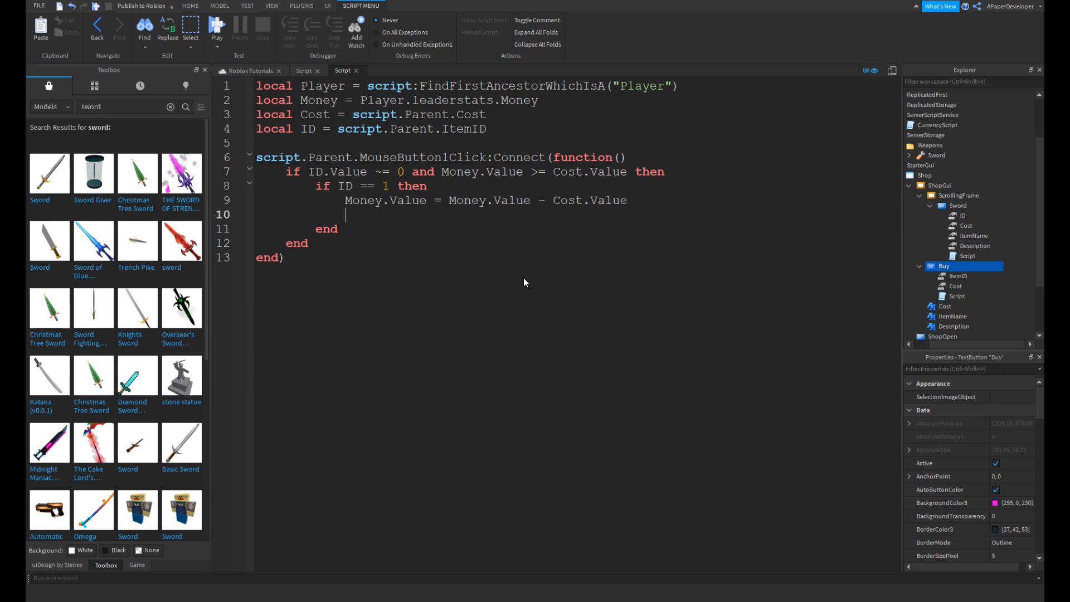
- Declare local sword = game.ServerStorage.Weapons.Sword:Clone() below the money deduction
type("l")
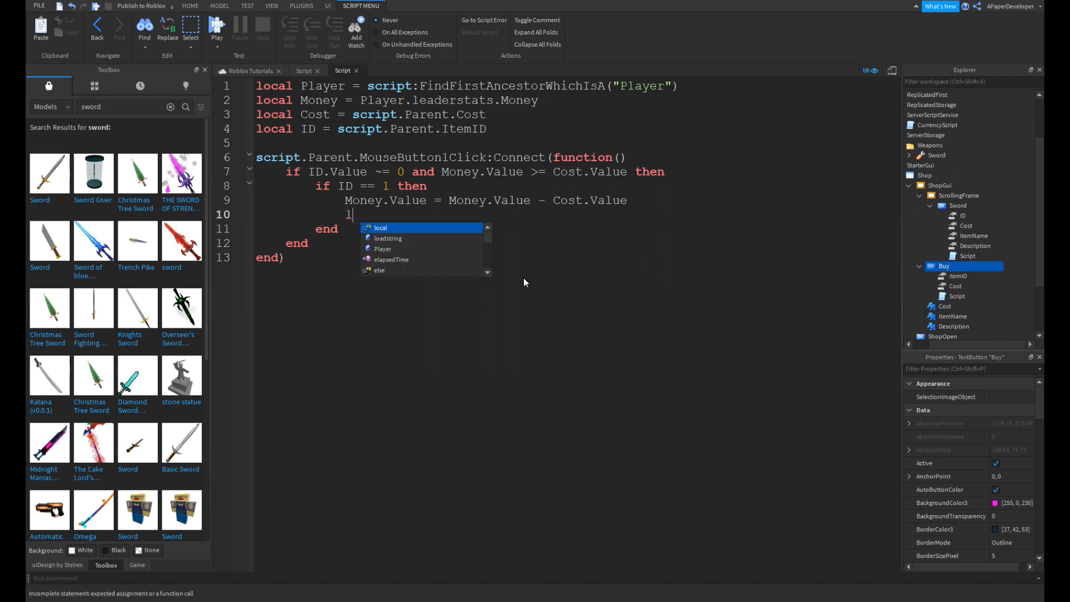
type("ocal sword = game.se")
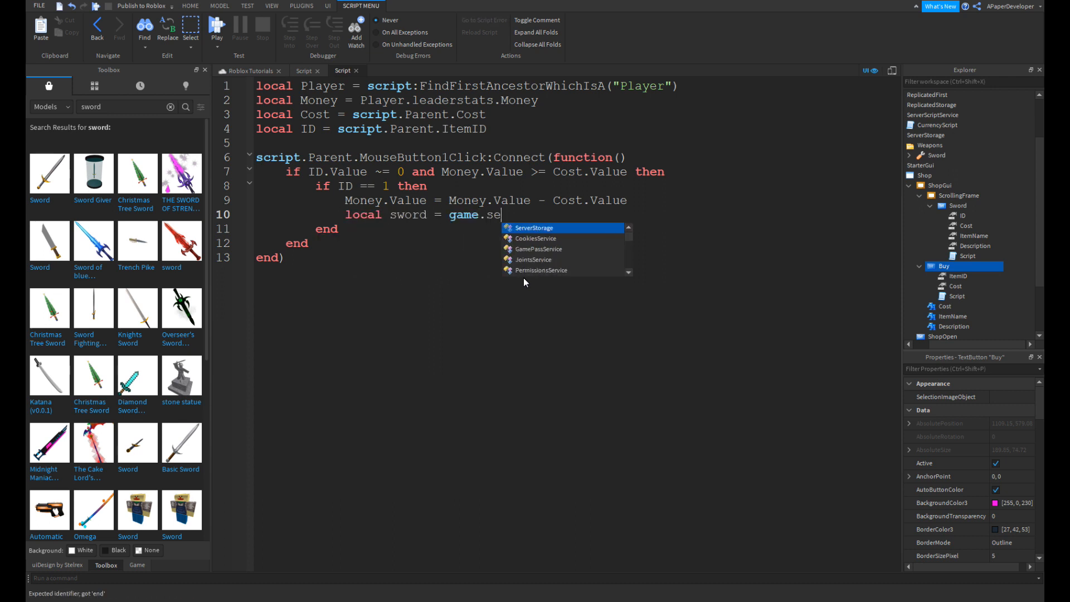
key("Tab")
type(".wea")
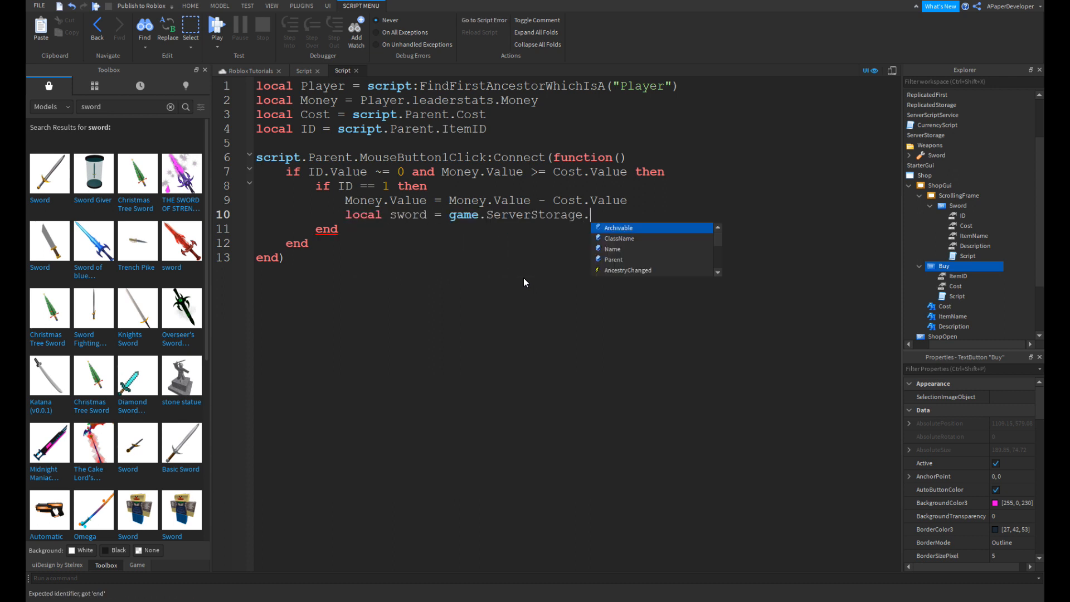
key("Tab")
type(".Sw")
key("Tab")
type(":Cl")
key("Tab")
type("()")
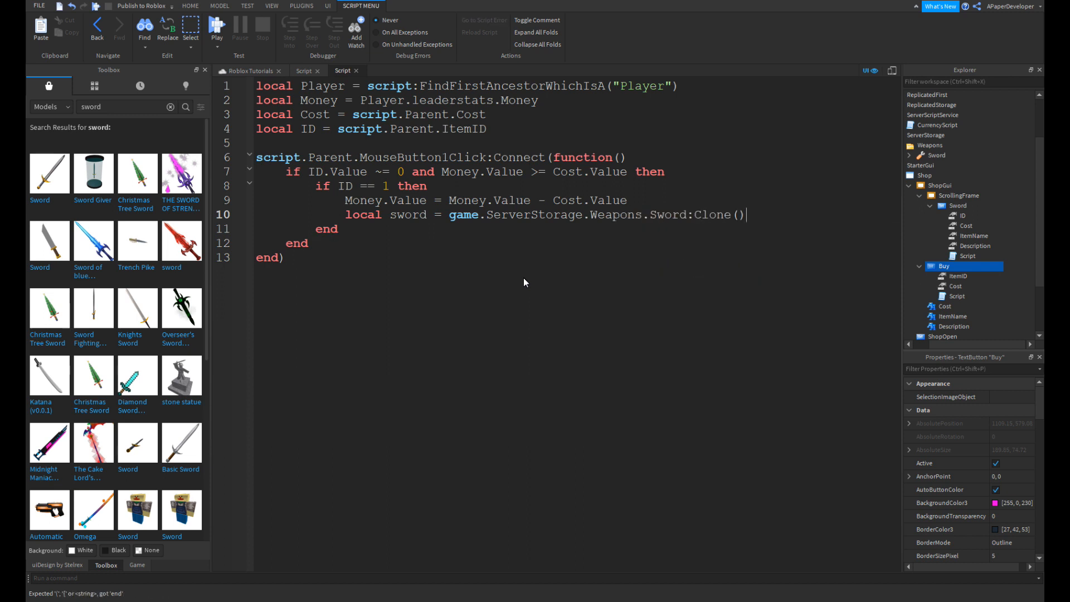
- On a new line, parent the cloned sword to the player's backpack with sword.Parent = Player.Backpack
key("Return")
type("sword.Parent = pla")
key("Tab")
type(".b")
key("BackSpace")
type("Backpack")
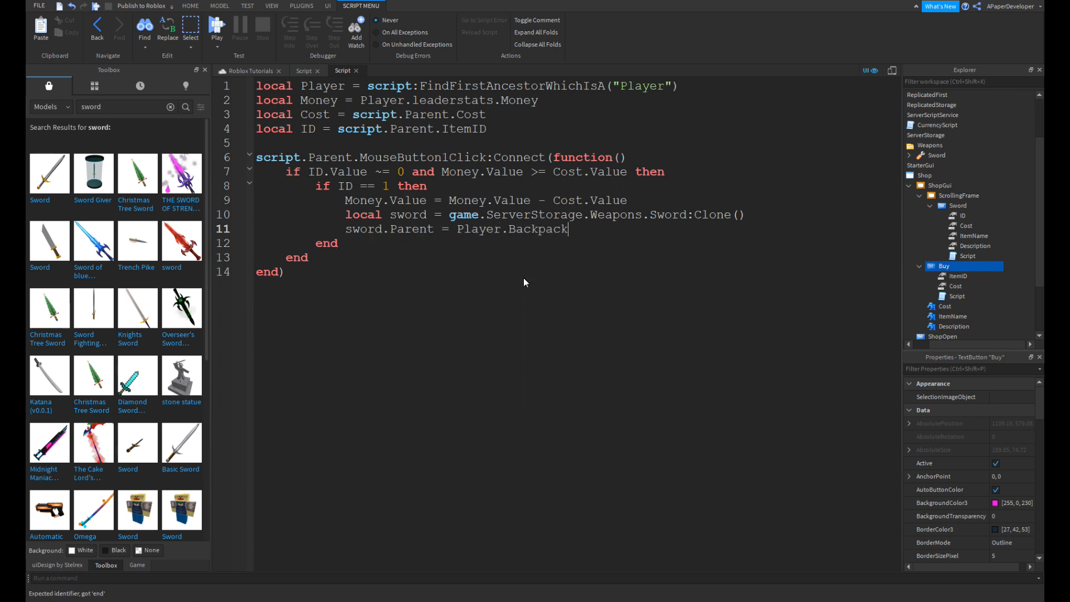
- Playtest the game, select the Sword in the shop, and show the script output
left_click(233, 73)
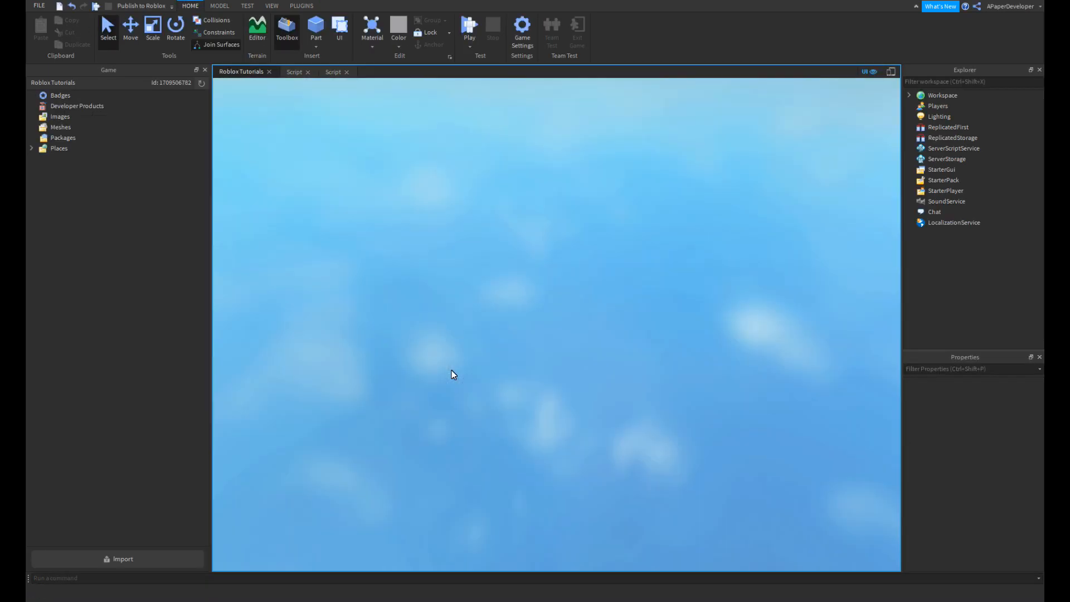
key("F5")
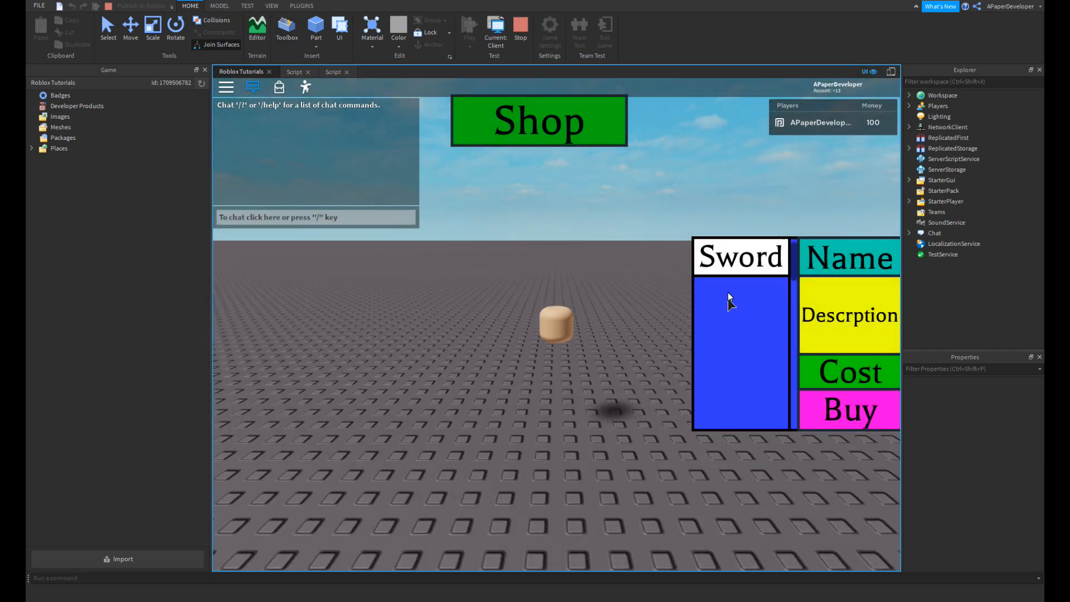
left_click(741, 257)
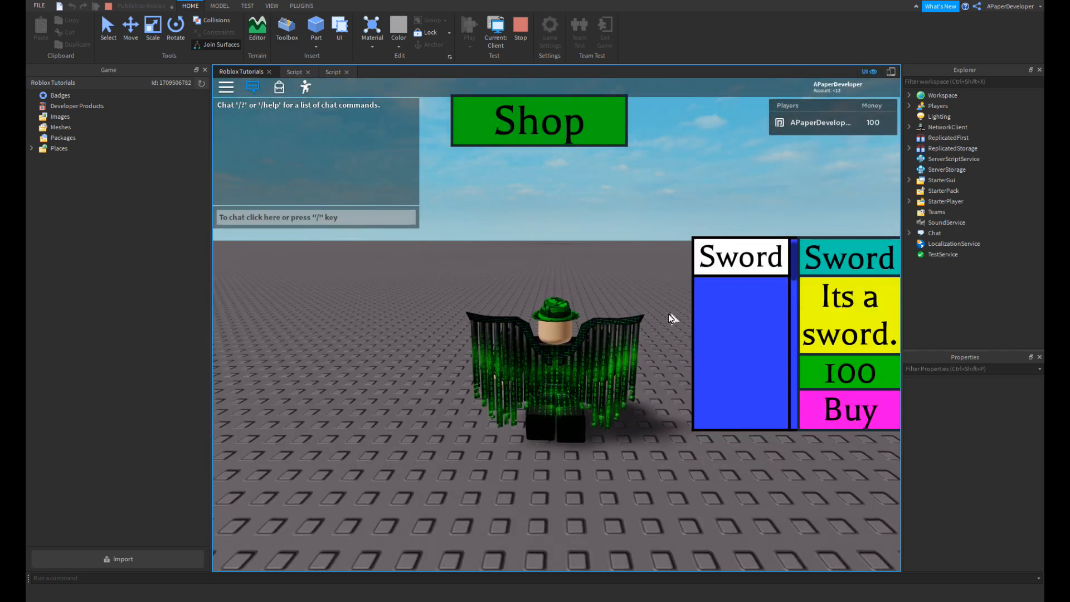
left_click(271, 6)
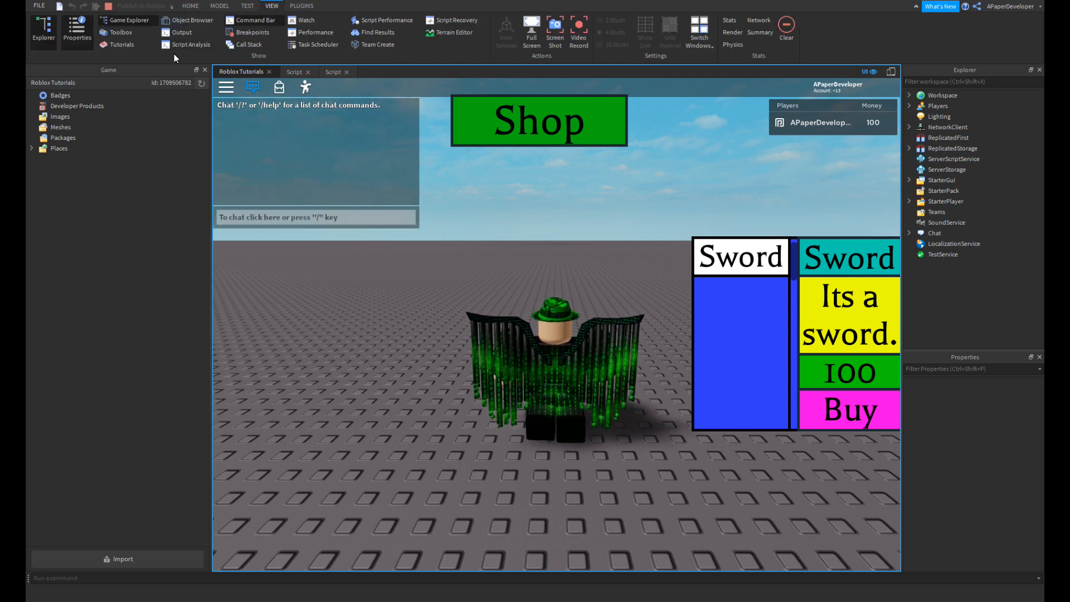
left_click(179, 35)
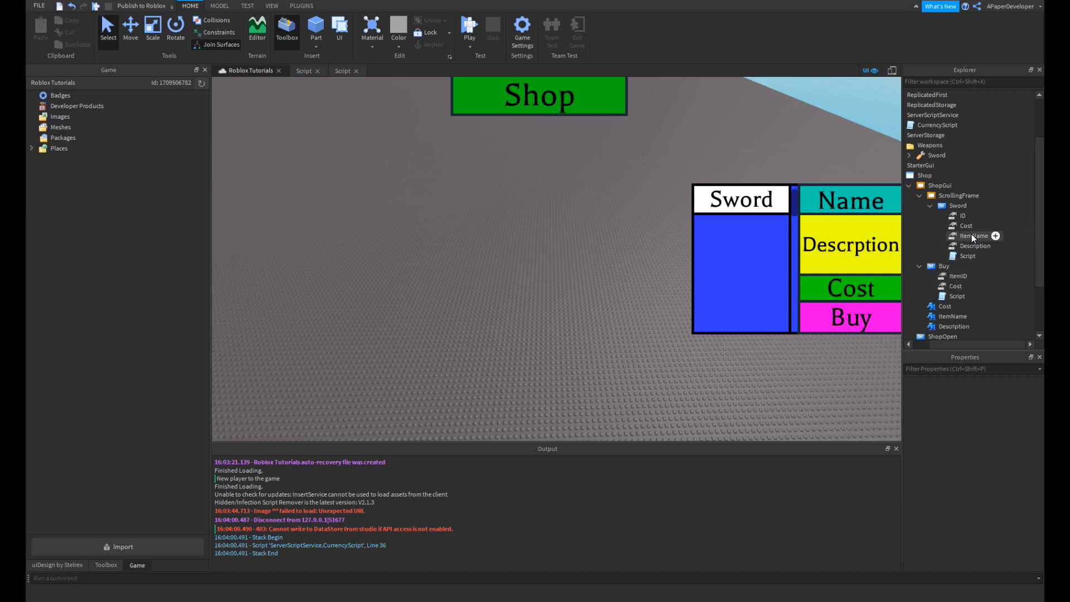
- Examine the Sword button's script and the value objects under Buy and Sword, check the Buy script in a playtest, and stop it
double_click(962, 257)
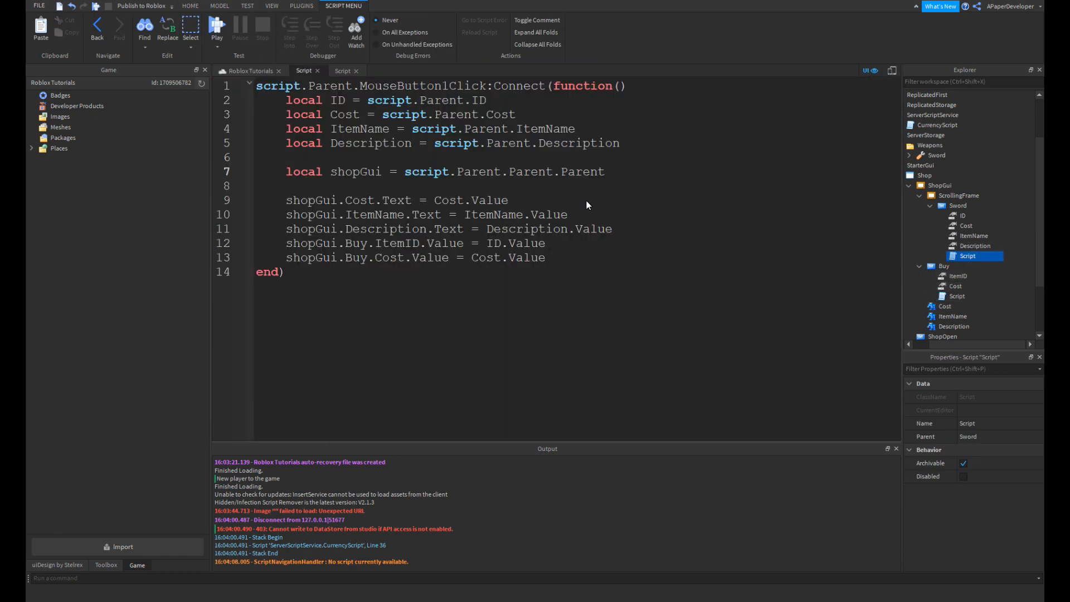
left_click(951, 276)
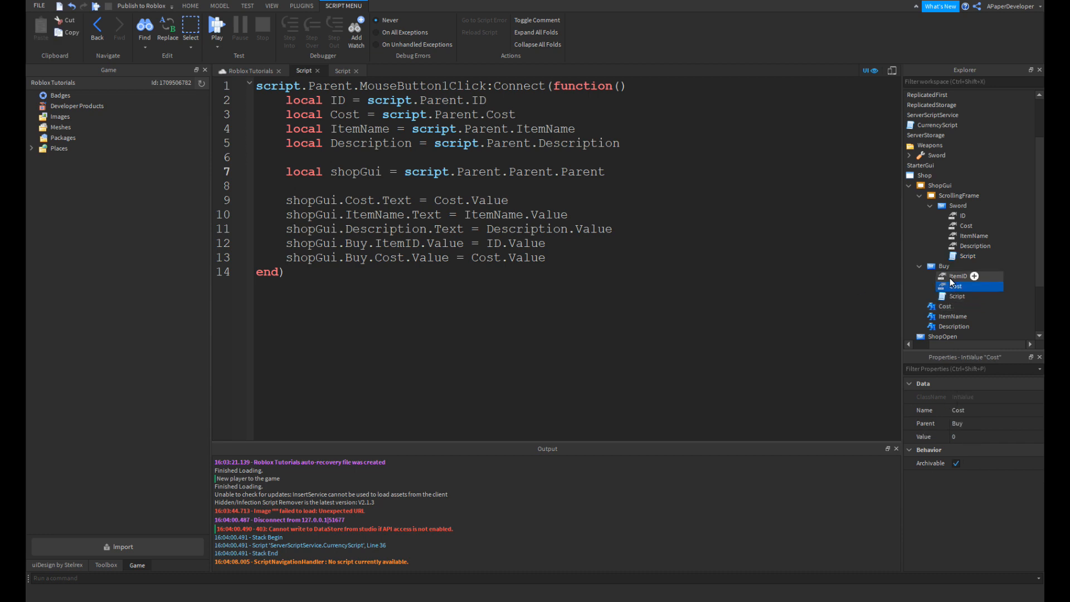
left_click(961, 216)
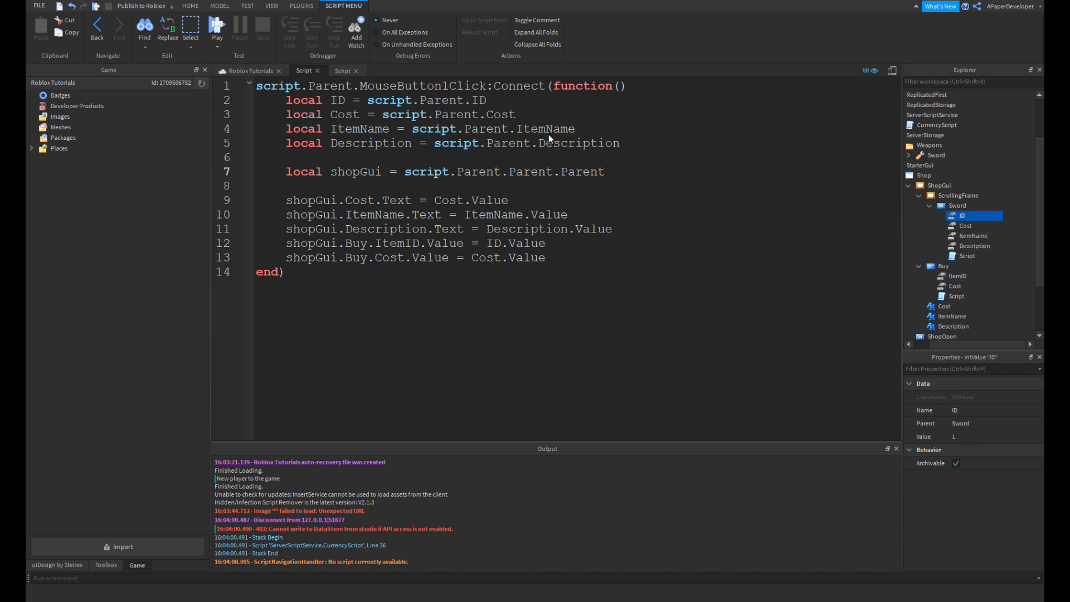
left_click(236, 71)
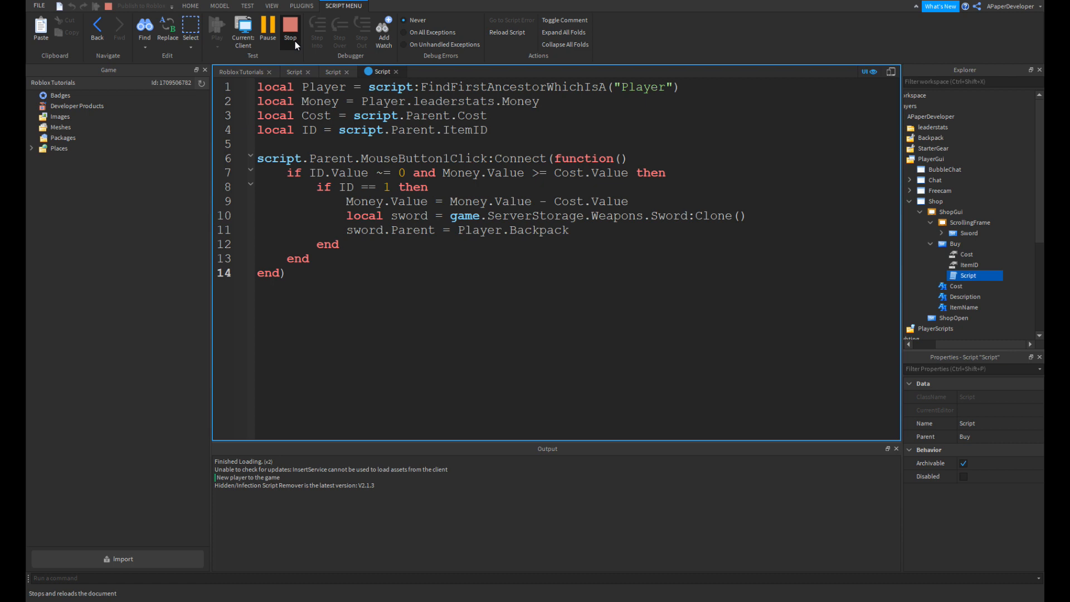
left_click(295, 41)
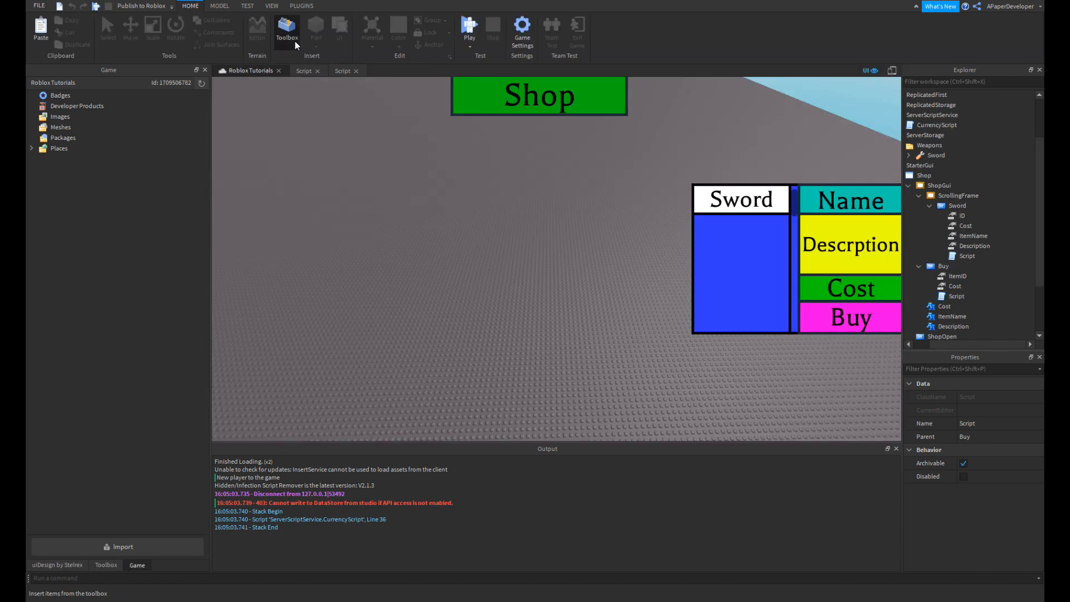
- In the Buy script, change the nested condition to compare ID.Value with 1
left_click(337, 72)
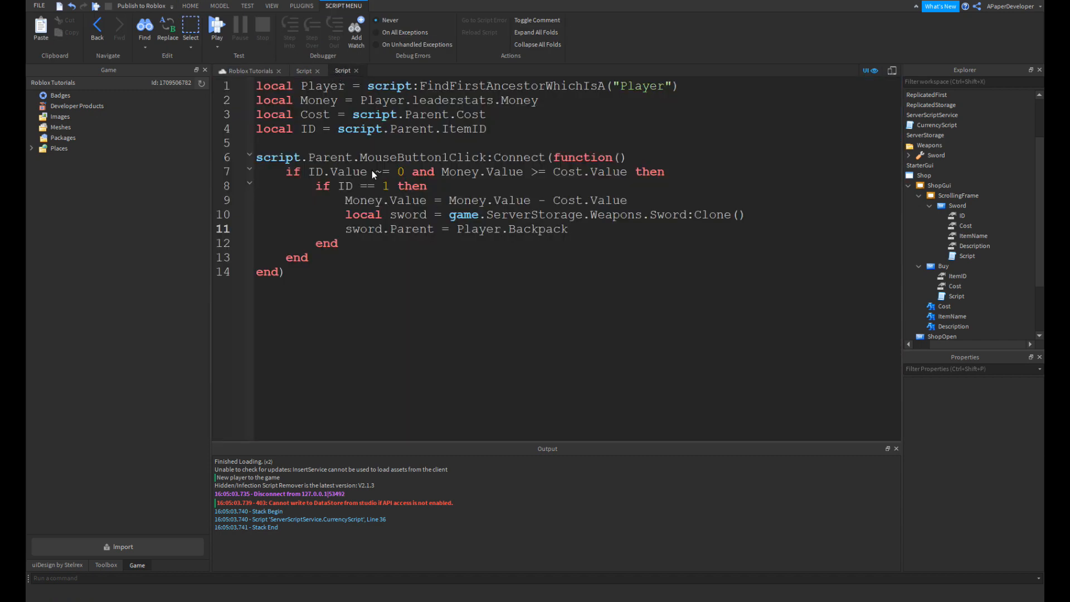
left_click(351, 187)
type(".")
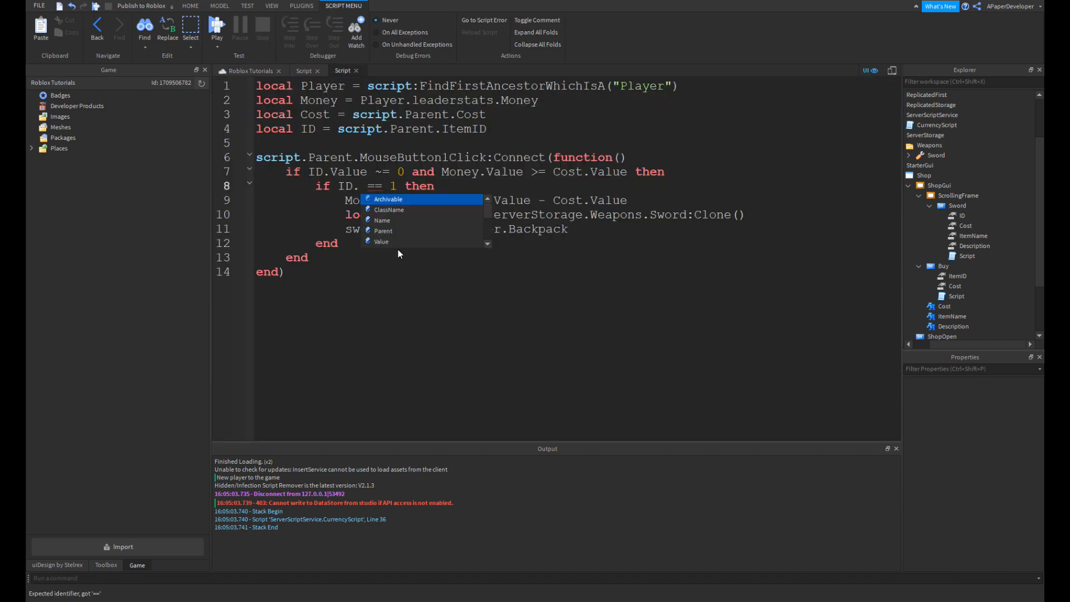
key("Down")
key("Down")
key("Down")
key("Return")
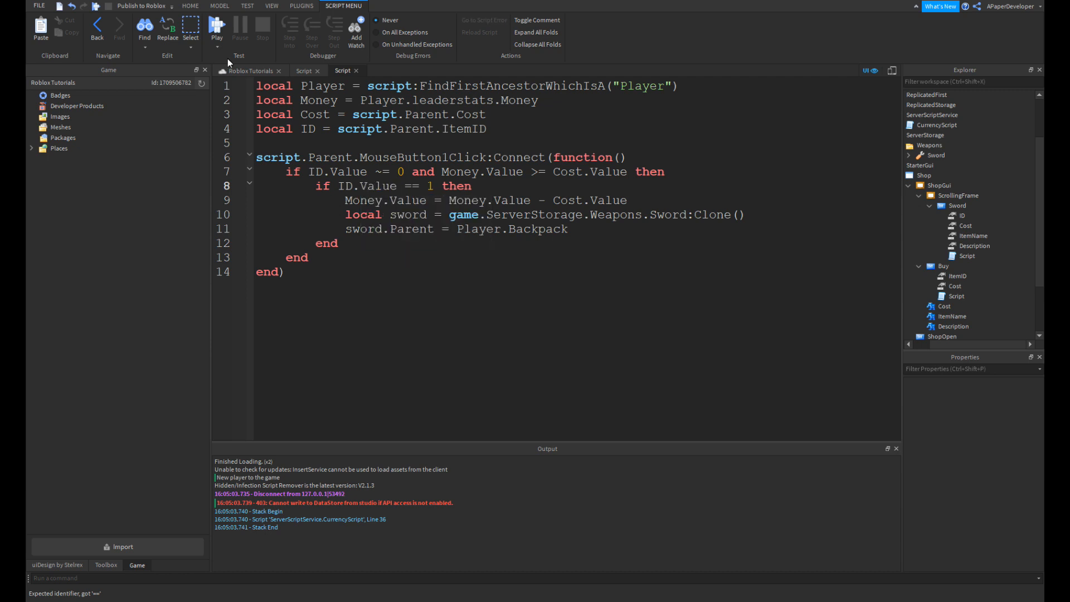
- Start a new playtest, hide the script output, and buy the Sword from the shop
left_click(246, 74)
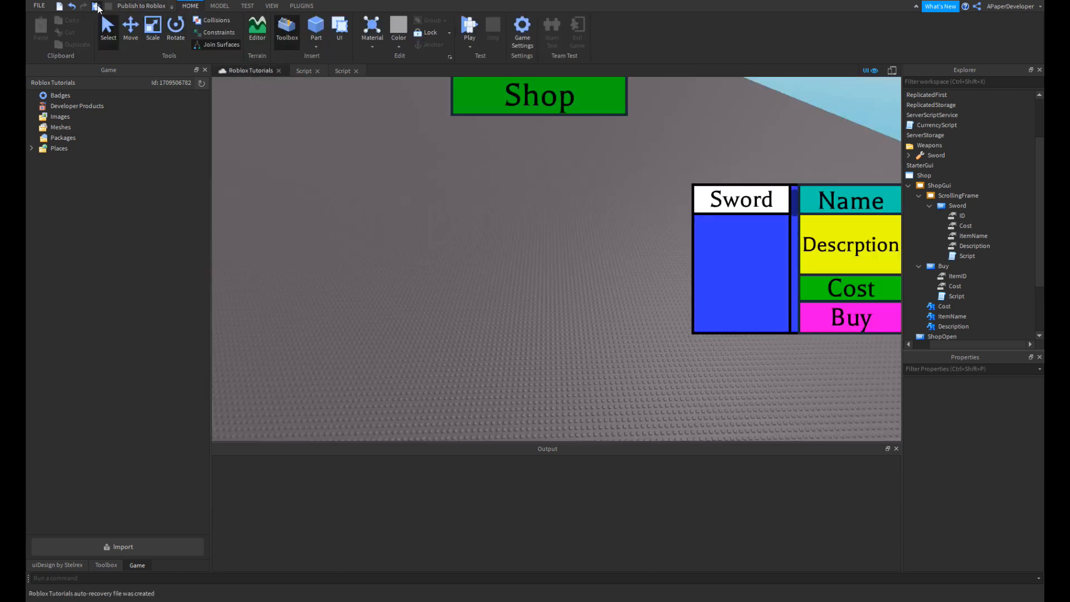
left_click(96, 6)
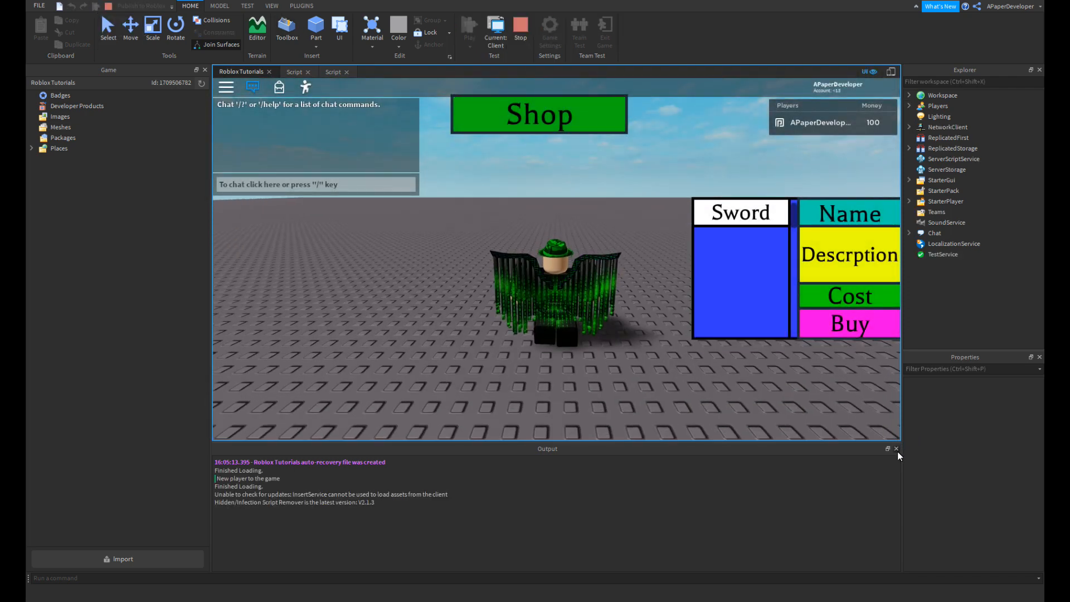
left_click(896, 448)
left_click(748, 257)
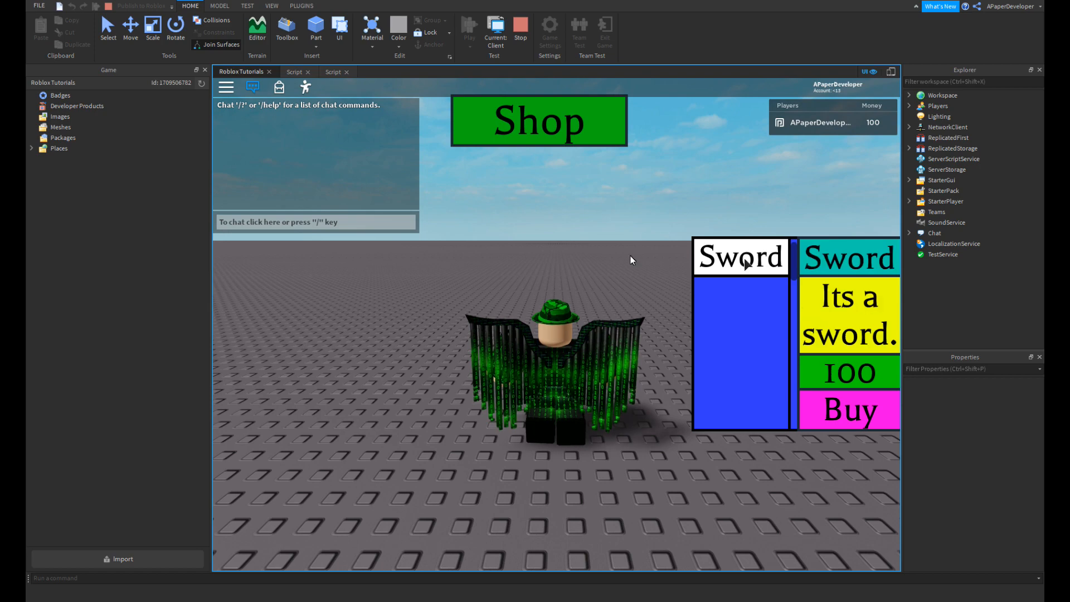
left_click(845, 413)
- Equip the purchased sword, swing it, put it away, and stop the playtest
key("1")
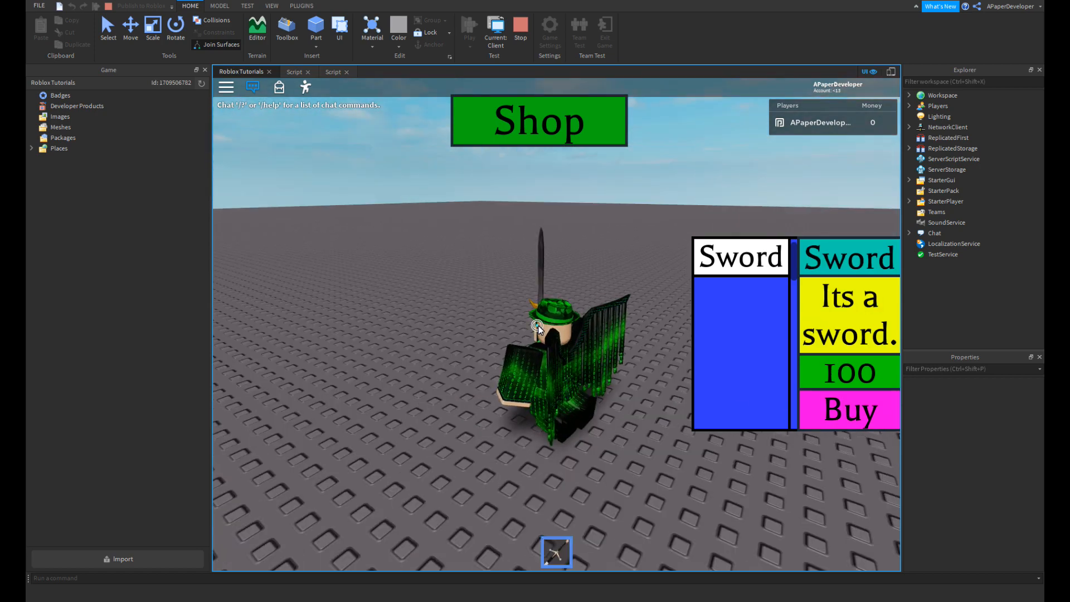
left_click(537, 325)
key("1")
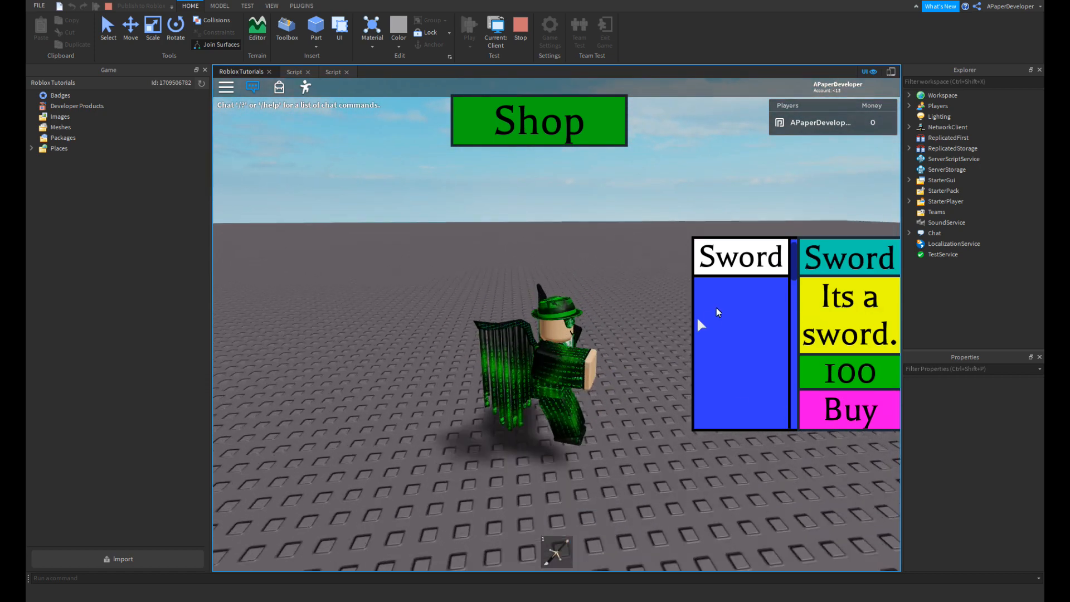
right_click_drag(432, 360, 597, 276)
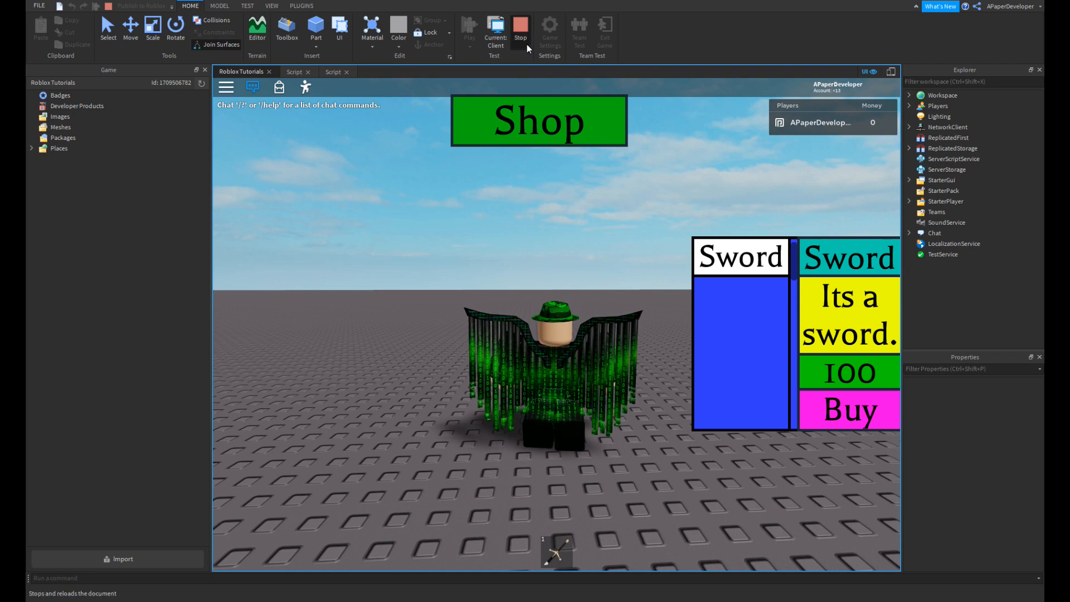
left_click(527, 60)
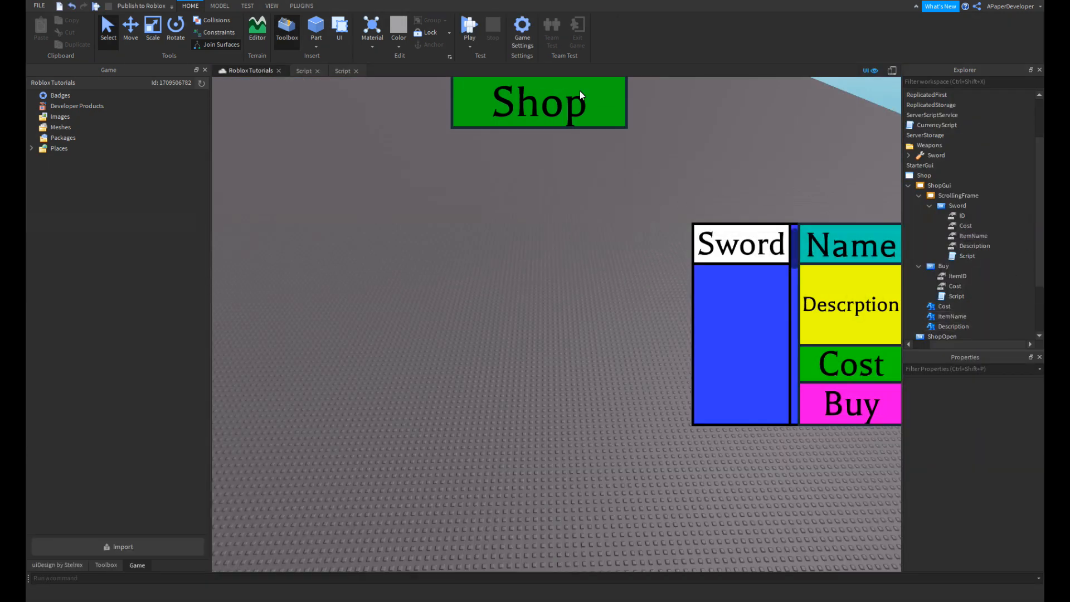
- Turn off the Visible property of the ShopGui frame so the shop starts hidden
left_click(958, 195)
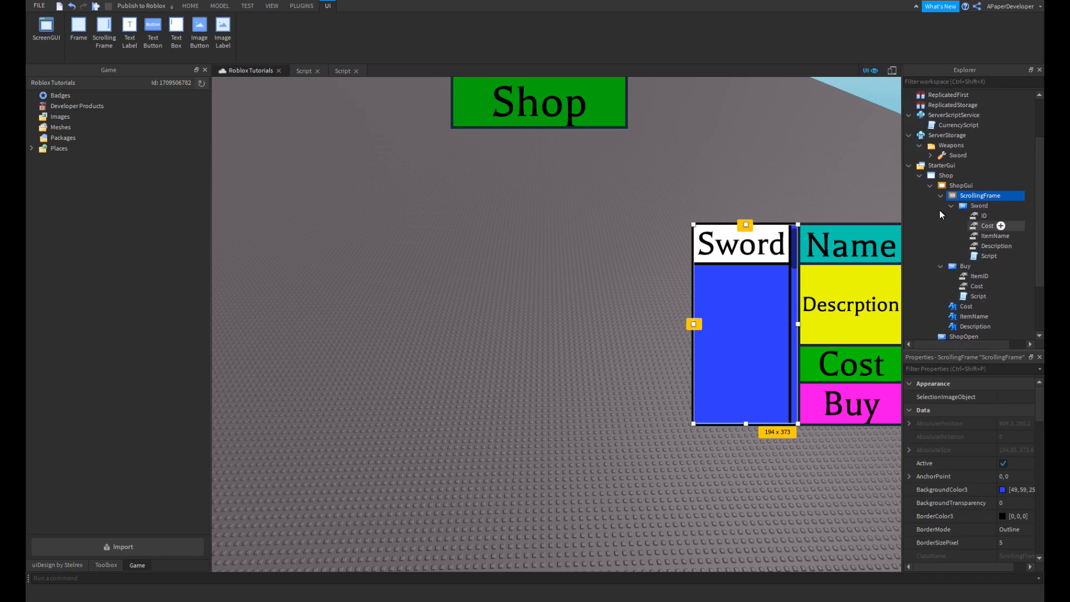
double_click(941, 187)
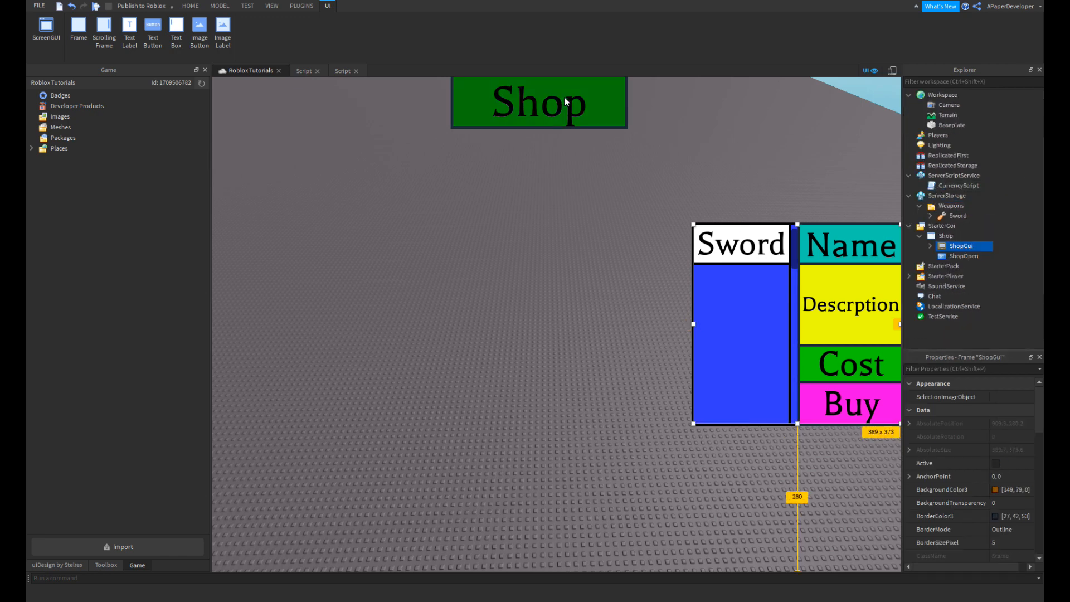
scroll(959, 473, "down", 8)
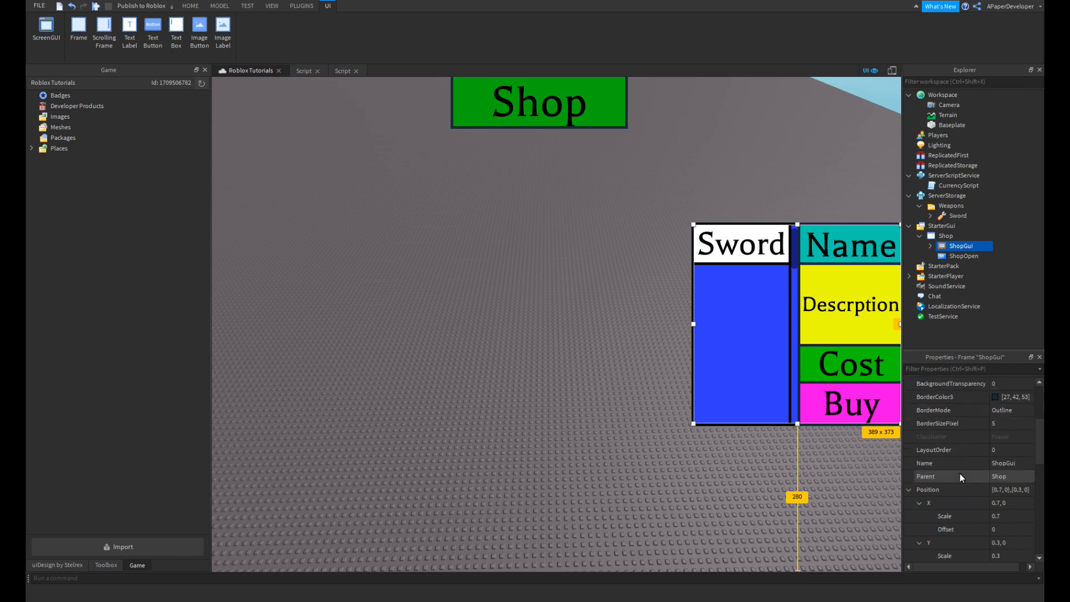
scroll(1001, 503, "down", 3)
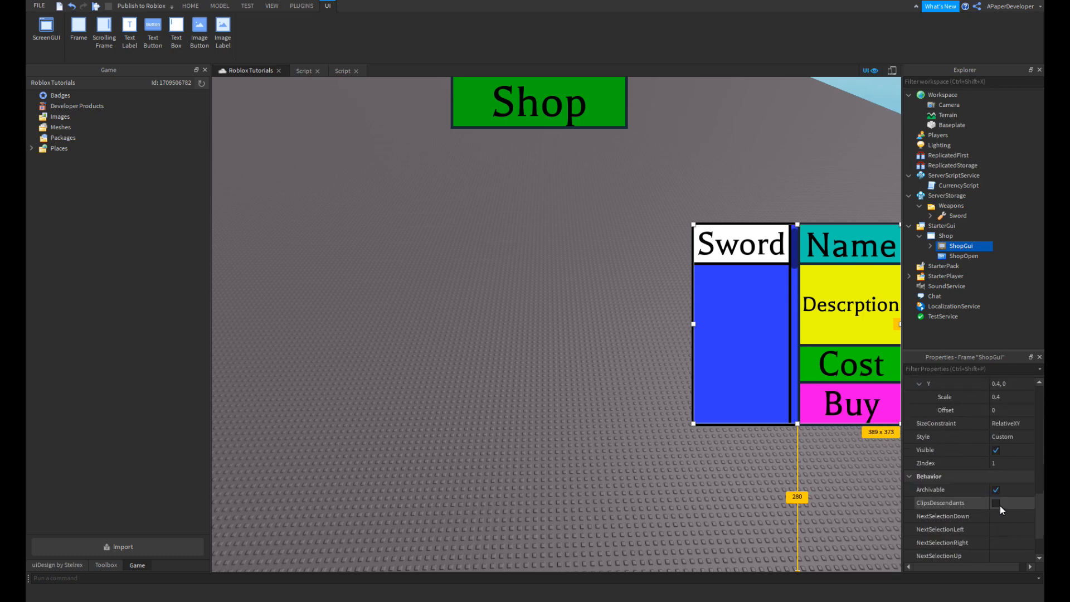
left_click(997, 451)
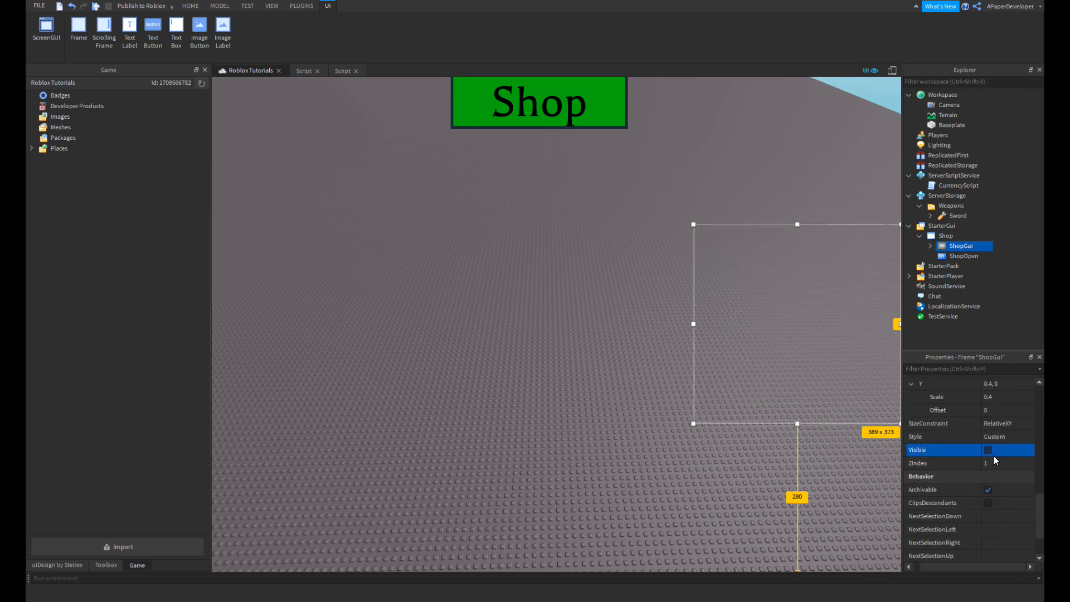
left_click(611, 348)
- Add a Script to the ShopOpen button and close the two older open scripts
left_click(973, 258)
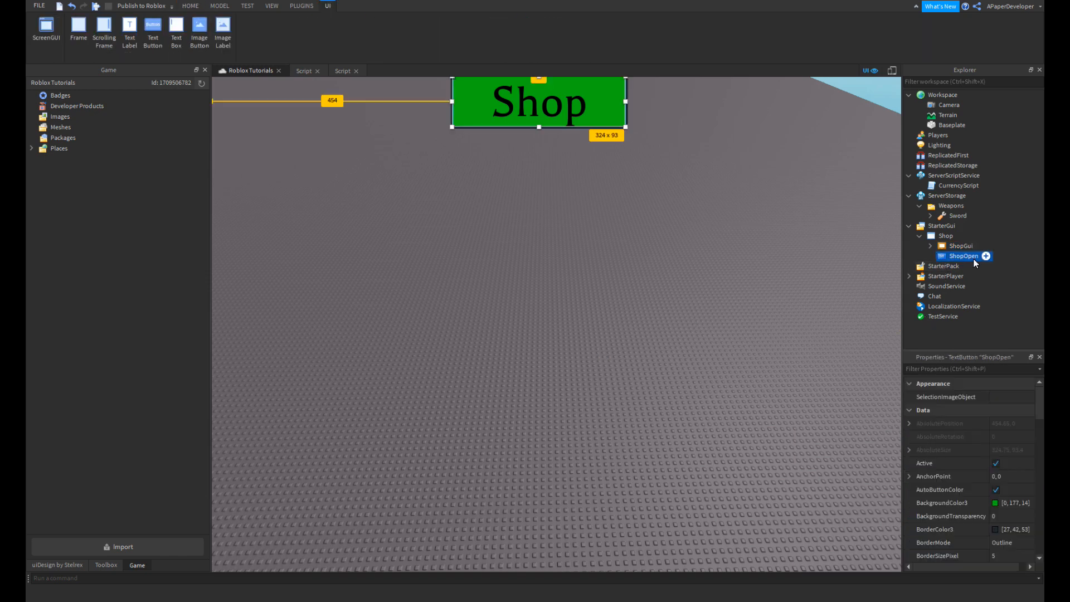
left_click(984, 256)
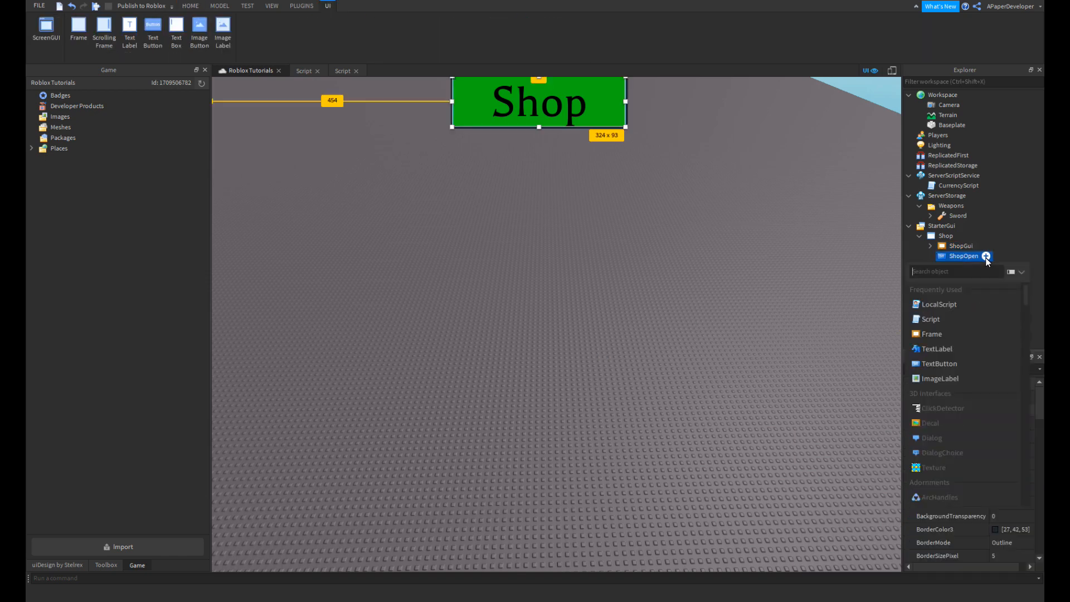
left_click(955, 316)
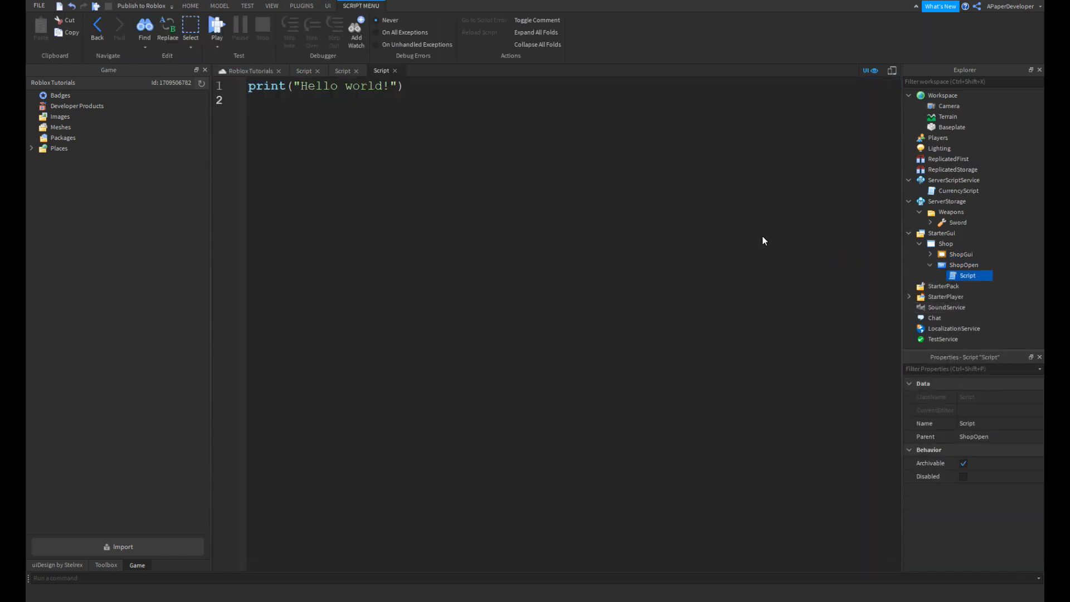
key("ctrl+a")
left_click(246, 130)
key("ctrl+a")
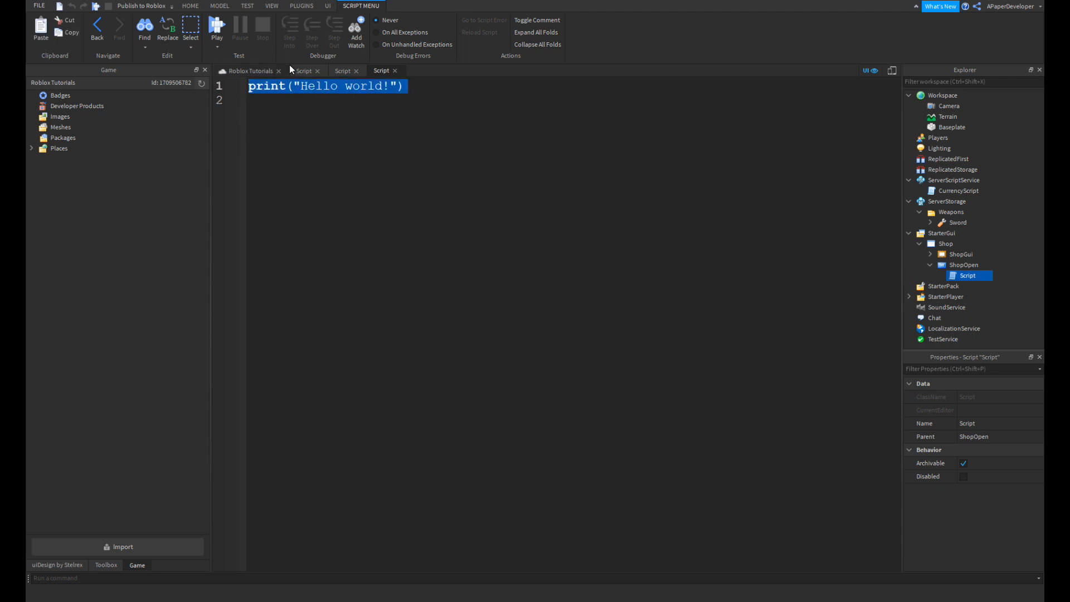
left_click(318, 71)
left_click(318, 71)
- Replace the new script's default code with a function connected to script.Parent.MouseButton1Click
type("sc")
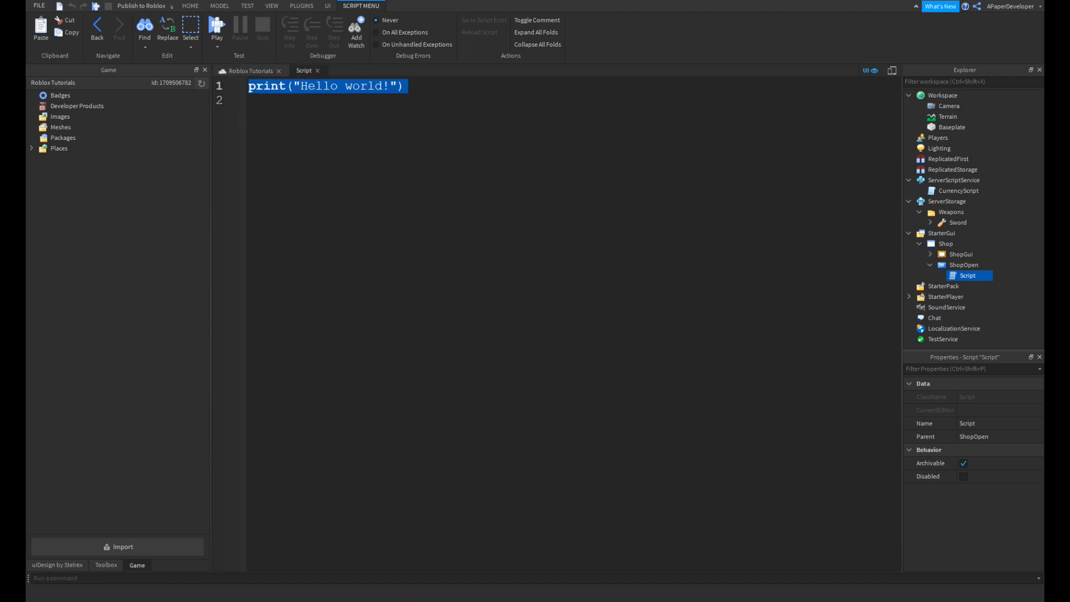
type("ript.Parent.")
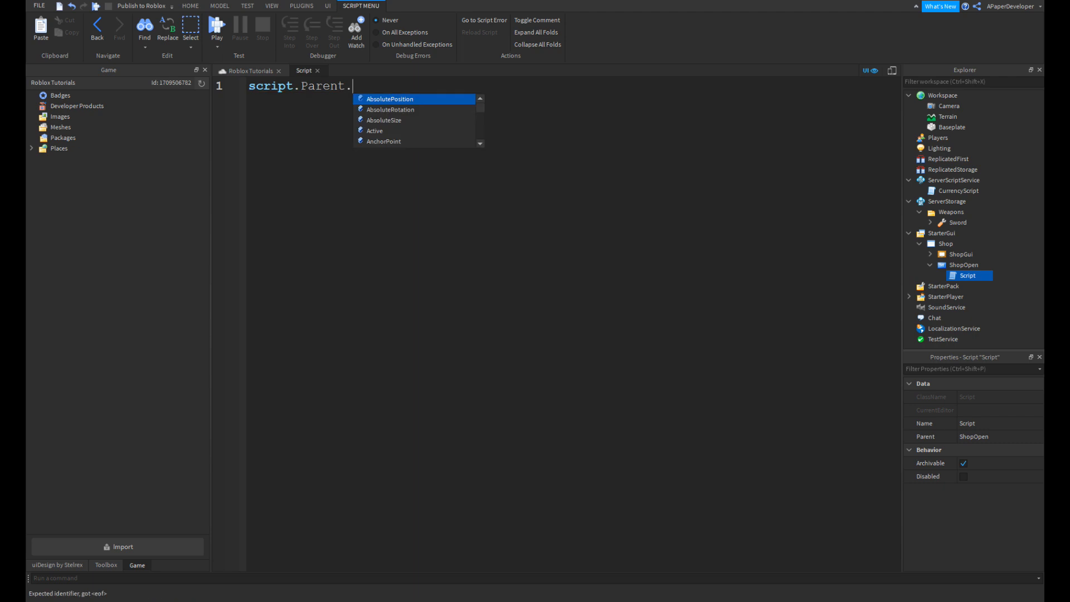
type("mou")
key("Tab")
type(":C")
key("Tab")
type("(function")
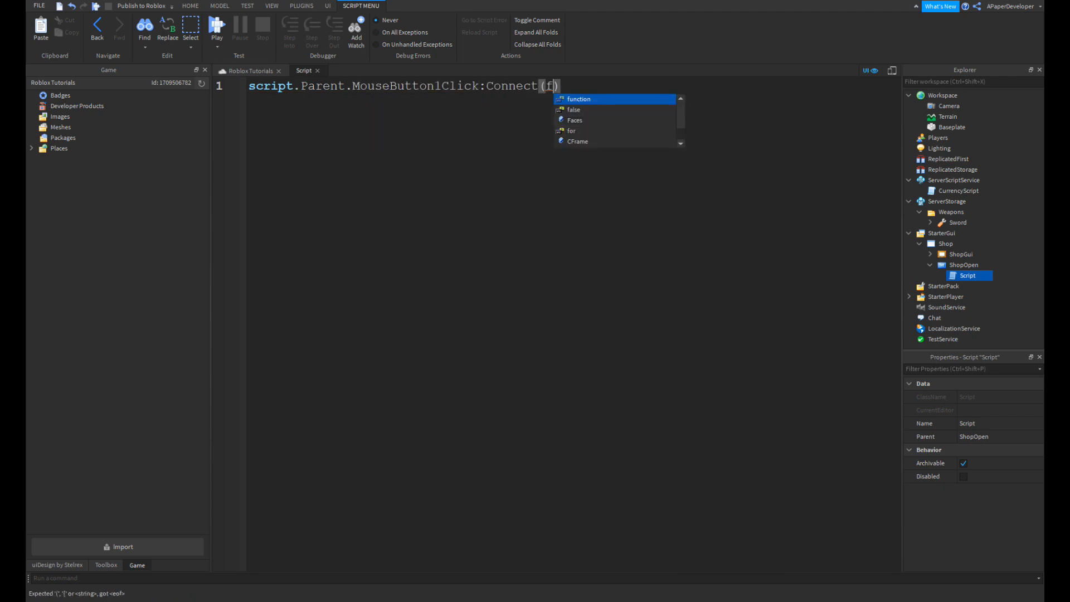
type("()")
key("Return")
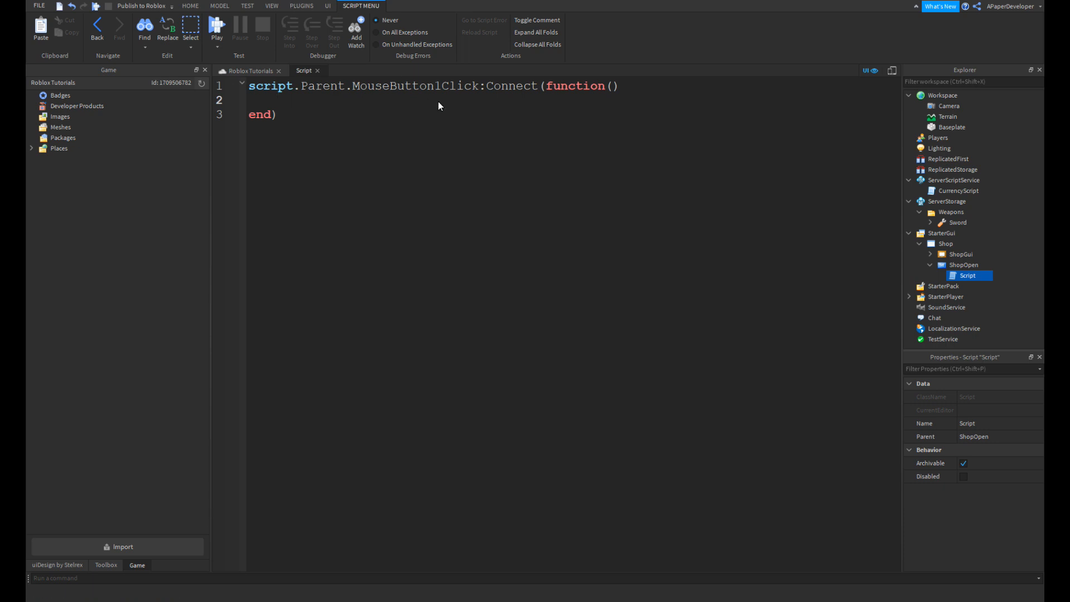
- Inside the click function, add an if block testing whether script.Parent.Parent.ShopGui.Visible == true
mouse_move(957, 263)
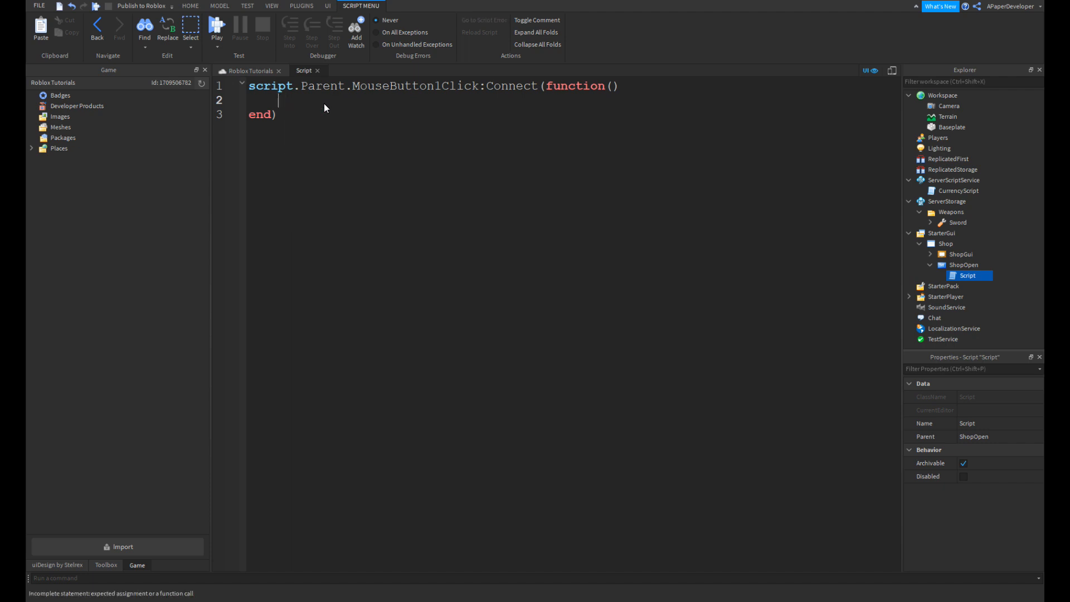
type("if script.p")
type("arent.Parent.shop")
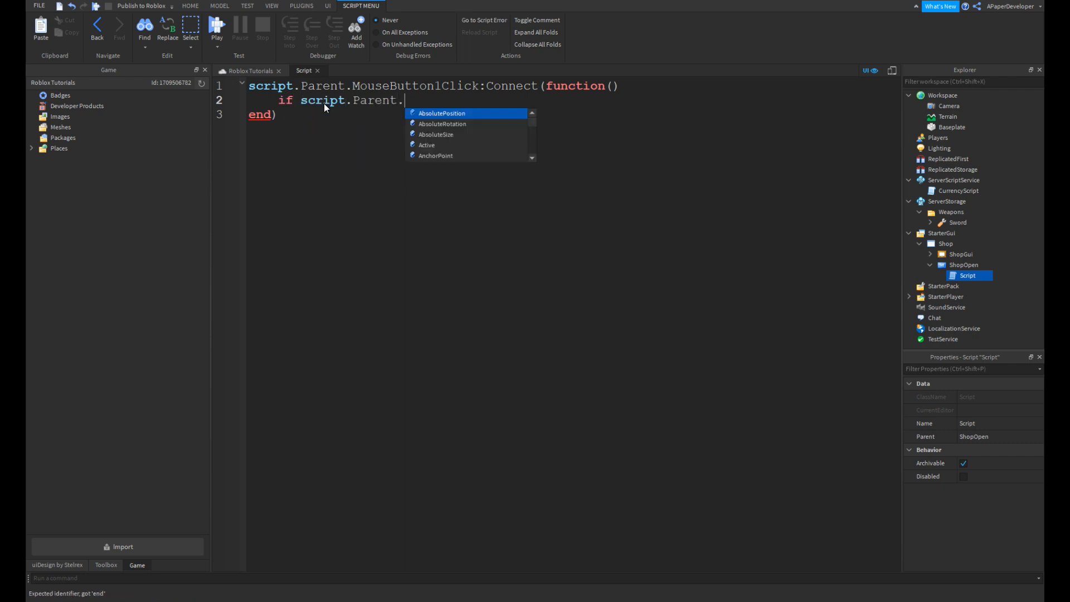
key("Tab")
key("BackSpace")
key("BackSpace")
key("BackSpace")
key("BackSpace")
key("BackSpace")
key("BackSpace")
key("BackSpace")
key("BackSpace")
type("sh")
key("Down")
key("Tab")
type(".Vis")
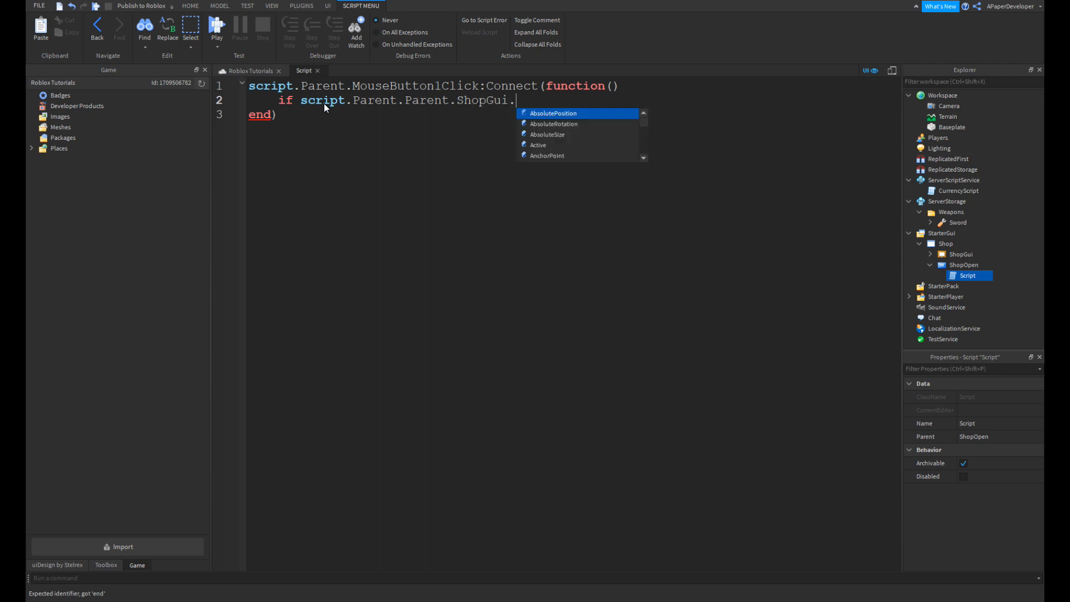
key("Tab")
type("== t")
key("Tab")
type("t")
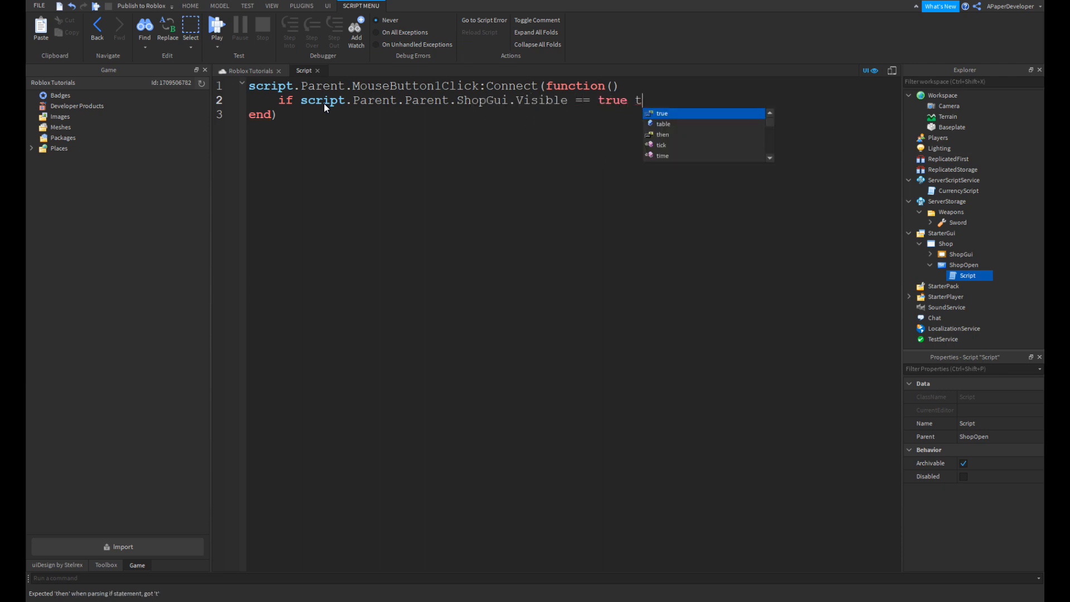
key("Tab")
key("Return")
- Add an else branch to the ShopGui visibility check
type("e;Se")
key("BackSpace")
key("BackSpace")
key("BackSpace")
type("lse")
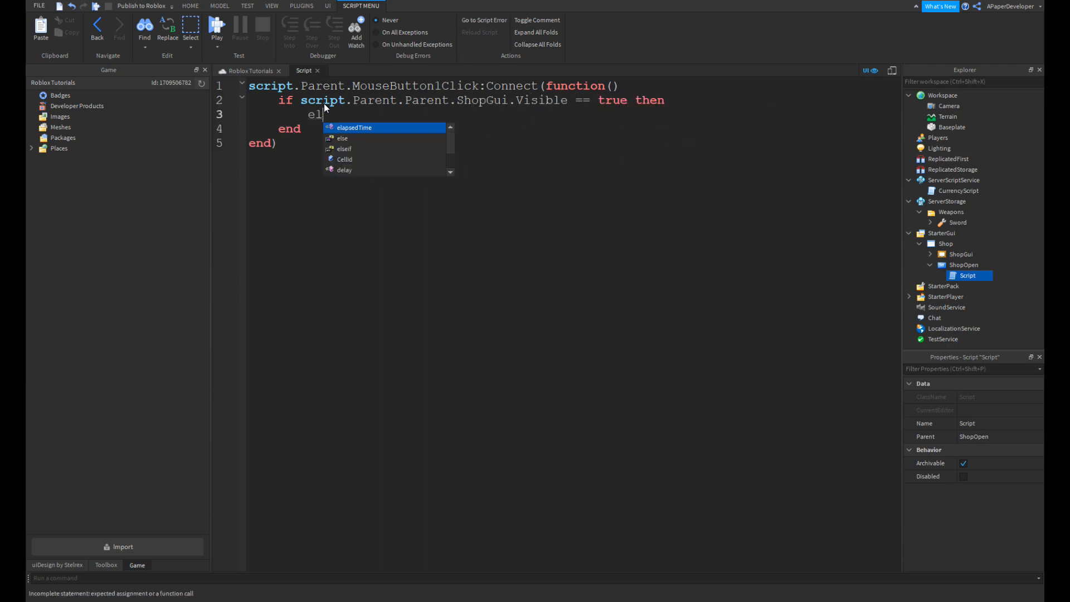
key("Return")
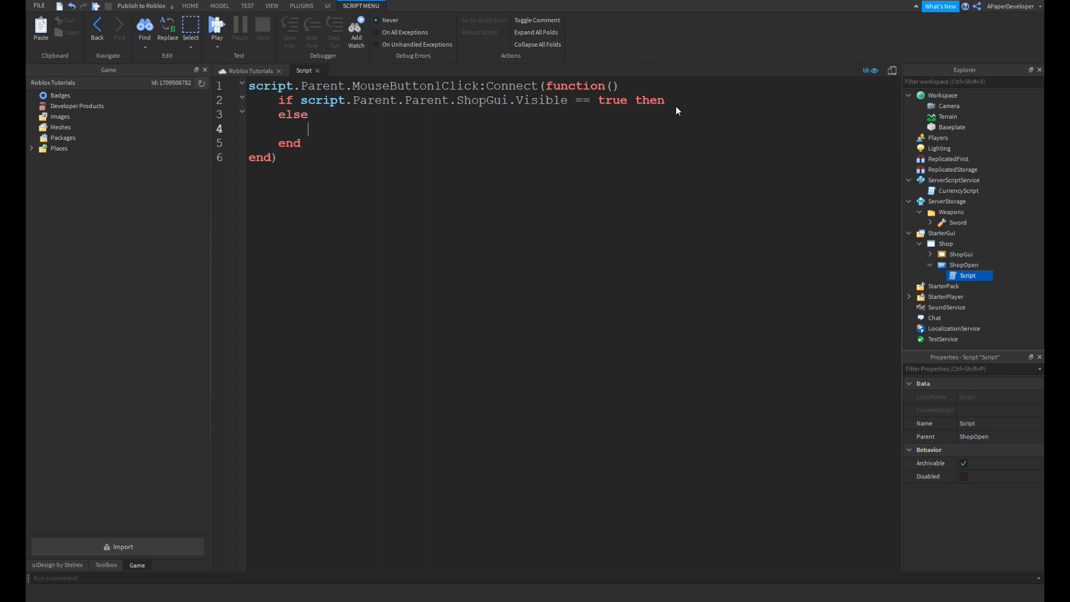
- Under the if condition, add the line script.Parent.Parent.ShopGui.Visible = false
left_click(681, 102)
key("Return")
type("script.Parent.Parent.ShopGui.Visible = false")
key("Down")
key("Down")
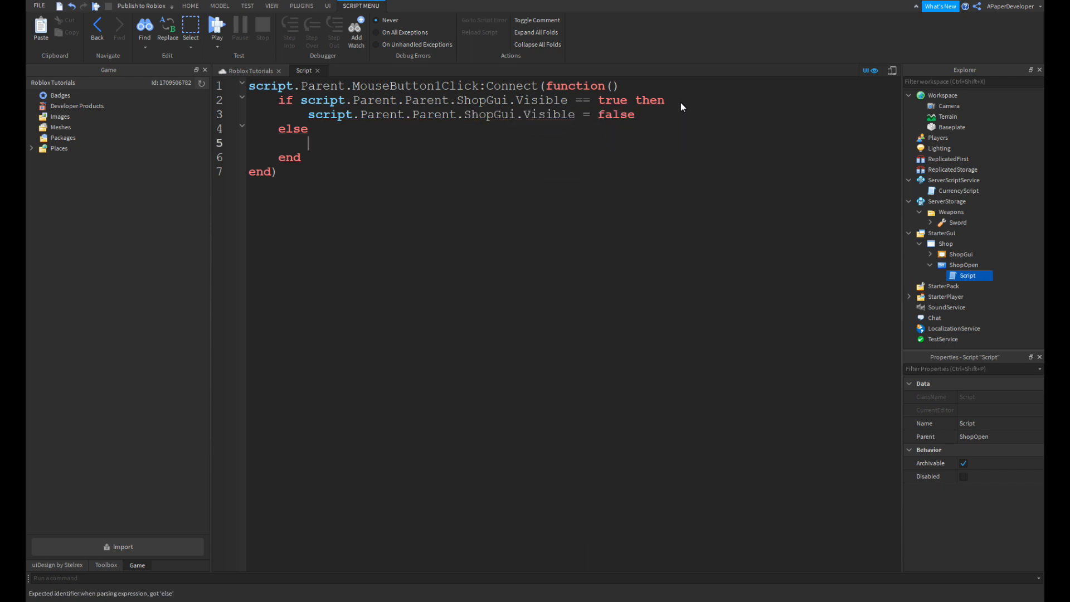
- In the else branch, add the line script.Parent.Parent.ShopGui.Visible = true
type("sc")
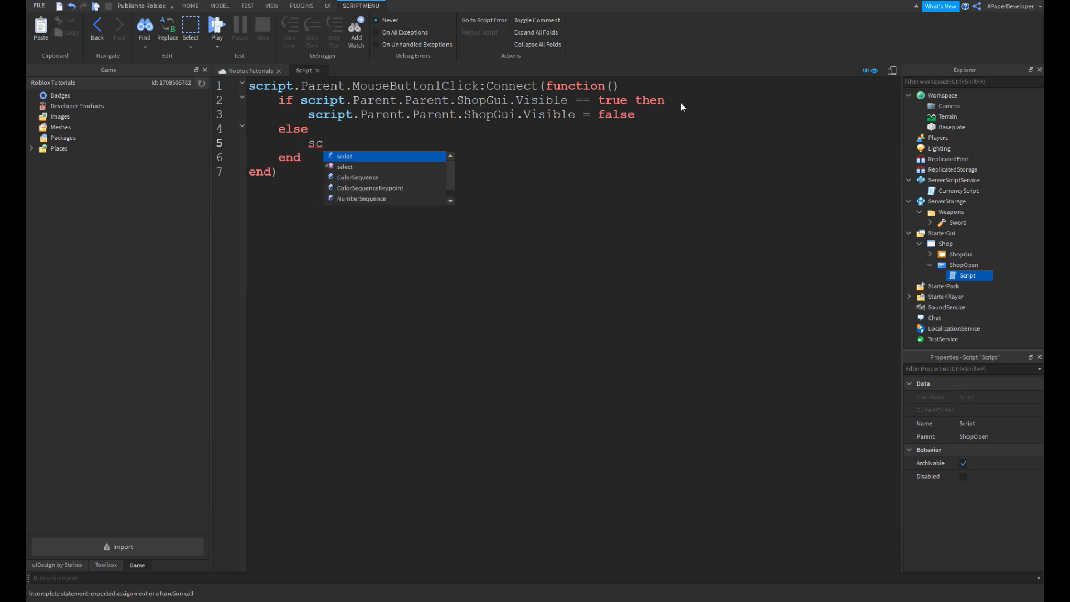
type("ript.Parent.Parent.shop")
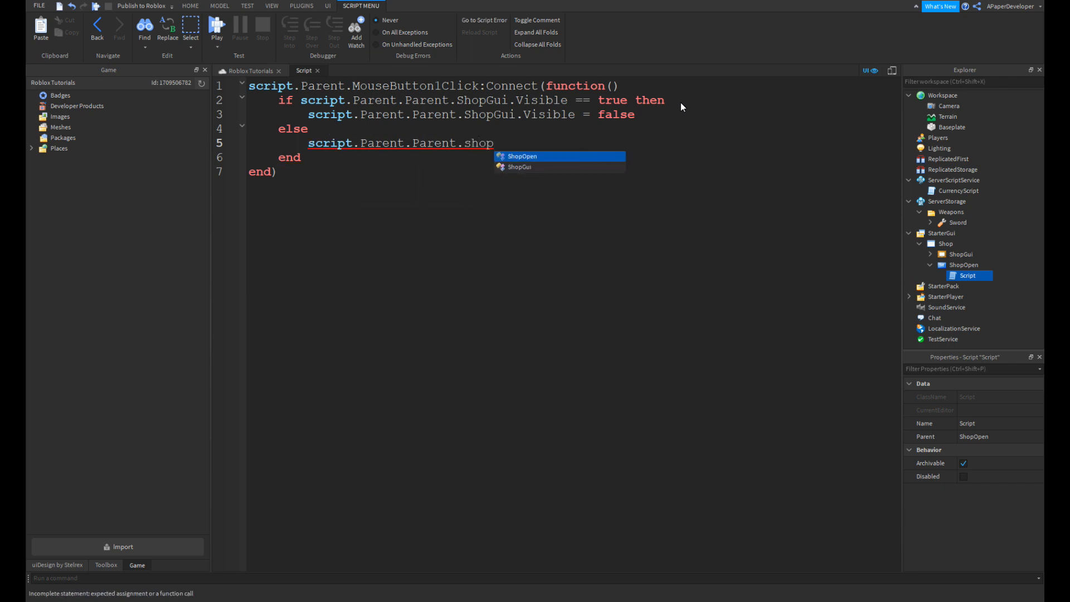
key("Down")
key("Tab")
type(".Vi")
key("Tab")
type("= tr")
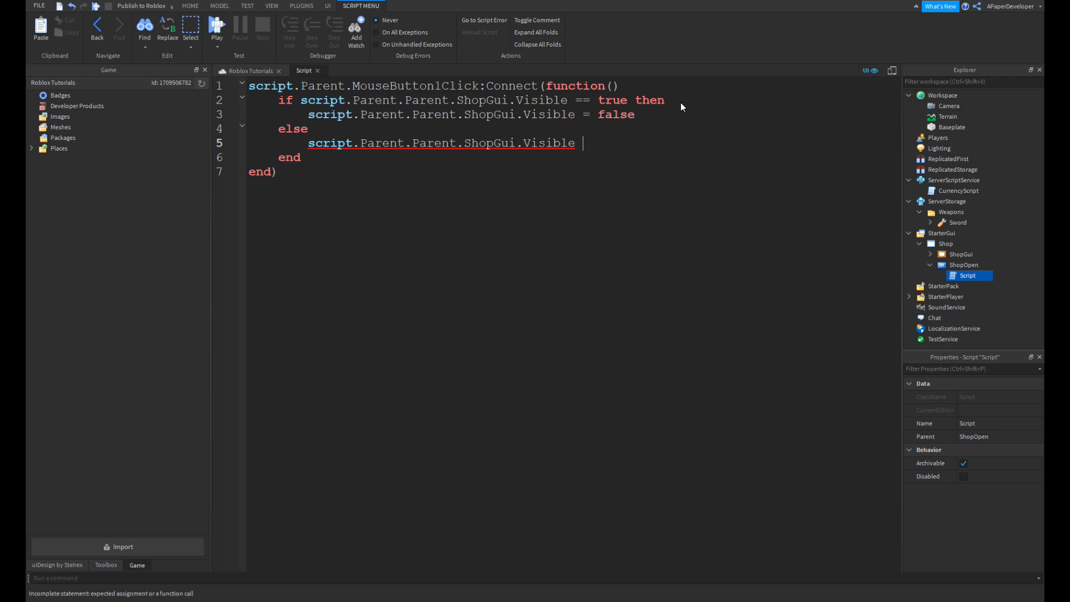
type("eu")
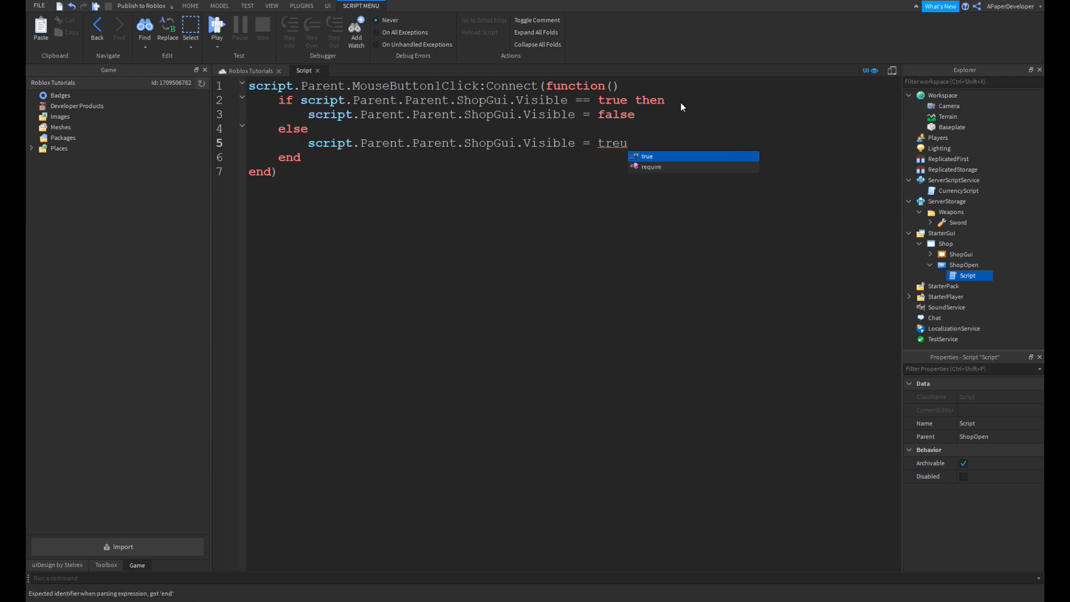
key("Tab")
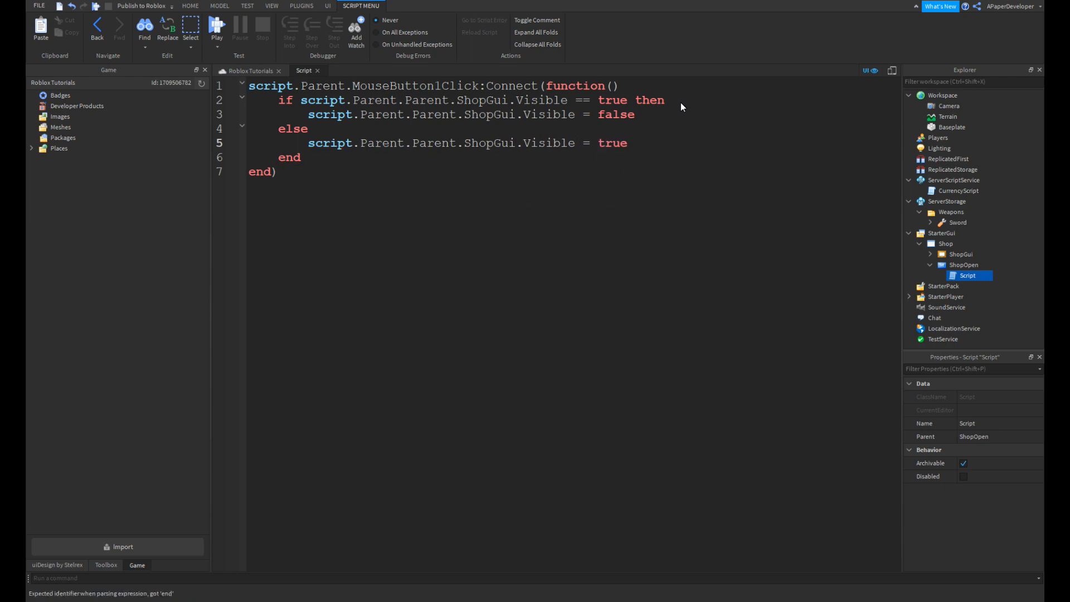
- Return to the game view, start a playtest, and toggle the shop open, closed and open again with the Shop button
left_click(234, 71)
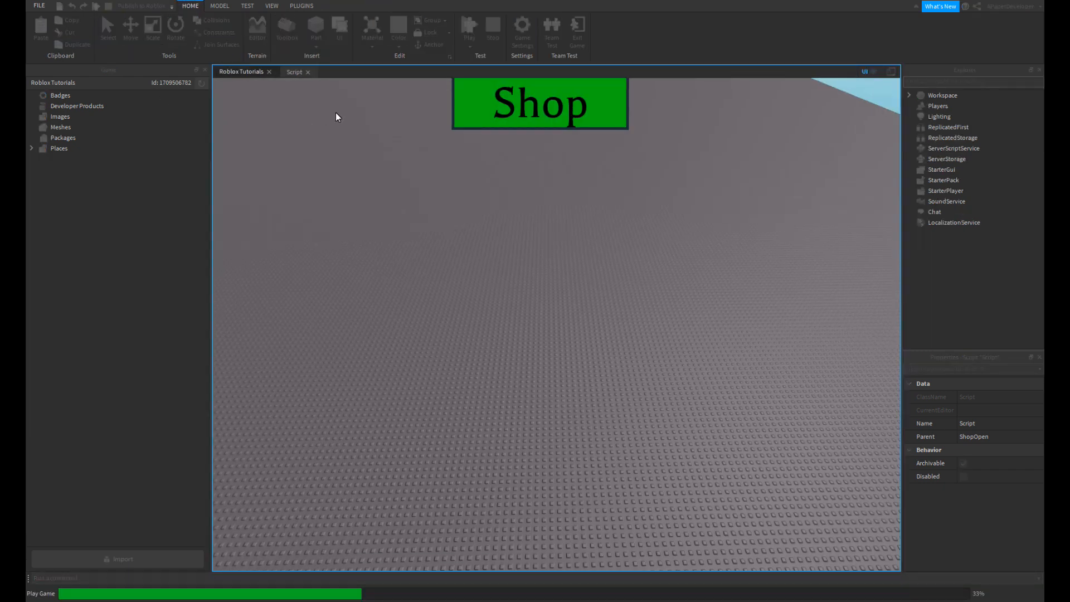
key("F5")
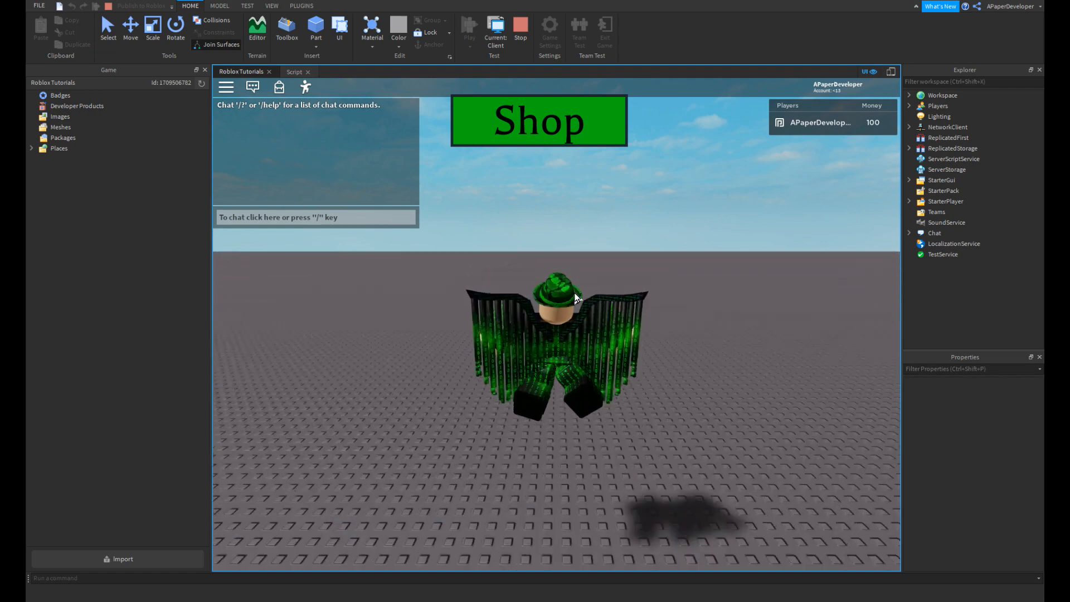
left_click(555, 143)
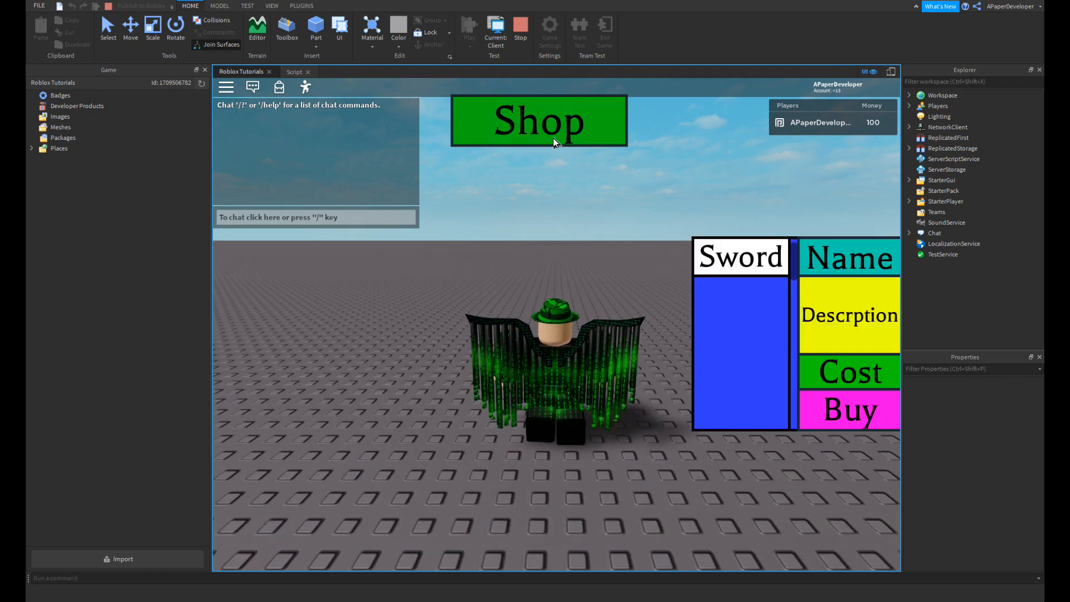
left_click(555, 142)
left_click(555, 140)
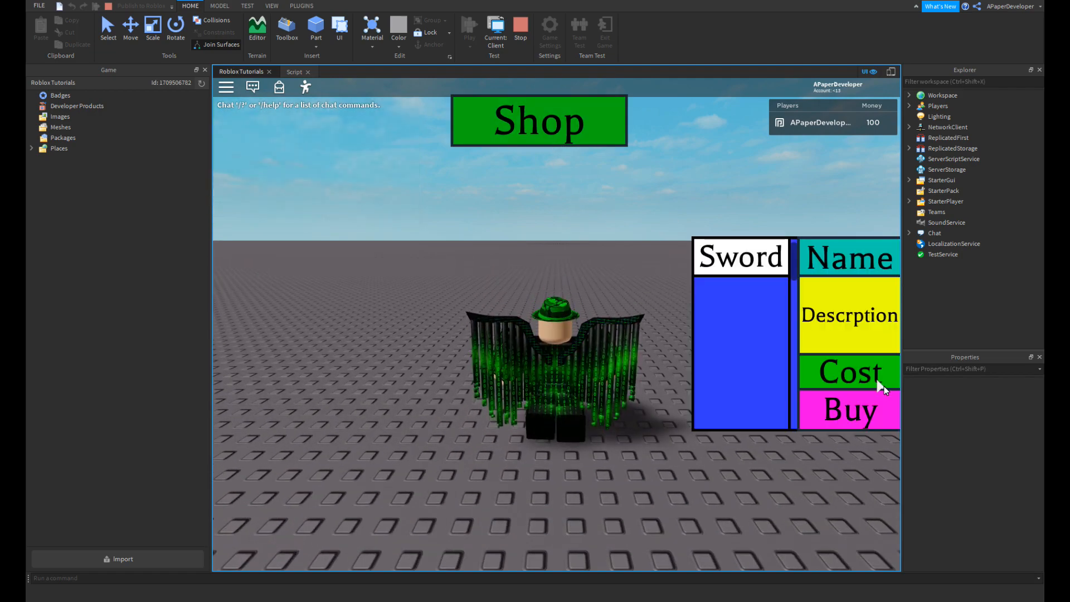
- Buy and try out the Sword in the playtest, close the shop, and stop the playtest
left_click(741, 256)
left_click(875, 425)
key("1")
left_click(618, 228)
key("1")
left_click(527, 103)
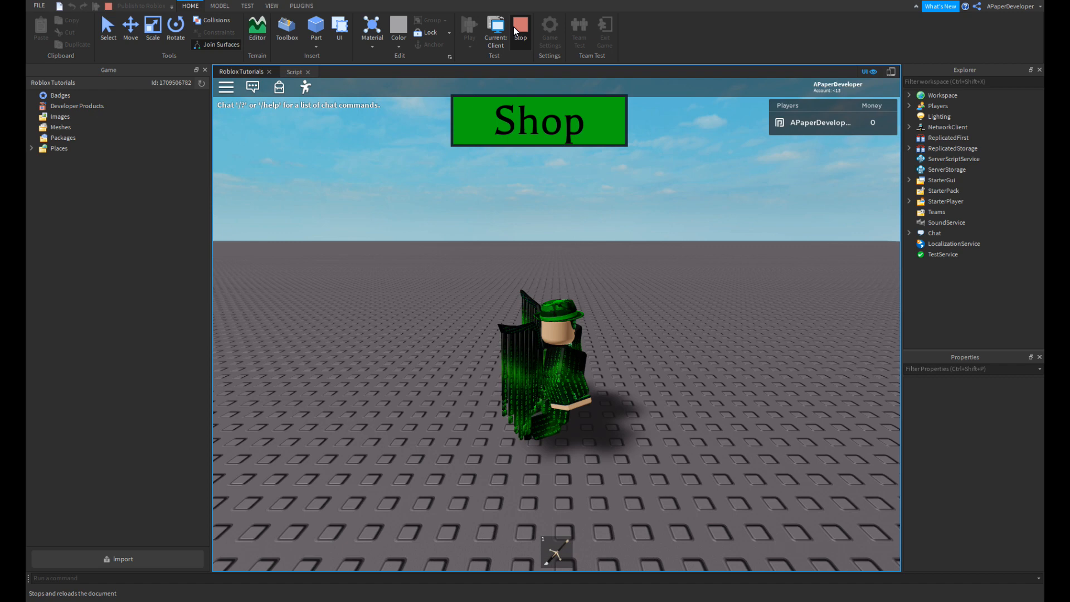
left_click(516, 31)
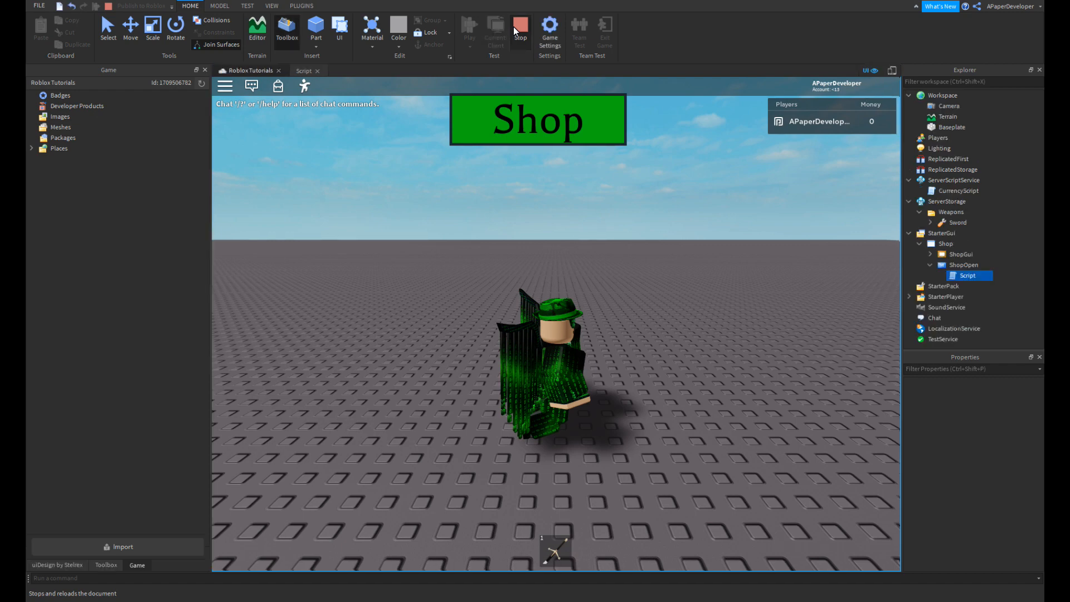
- Turn on the Visible property of the ShopGui frame to show it in the editor
left_click(968, 275)
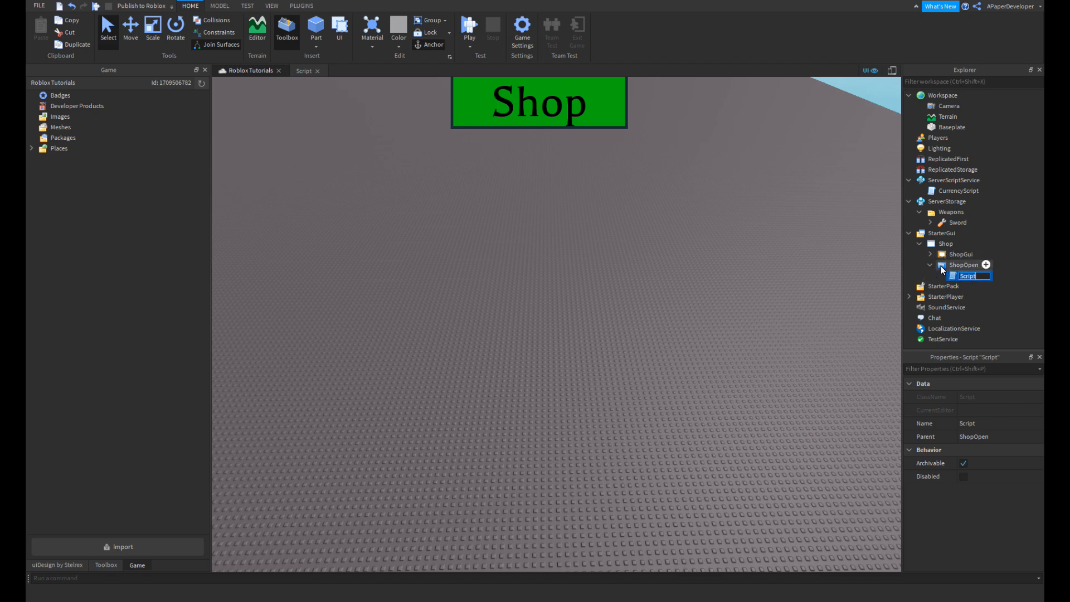
left_click(930, 254)
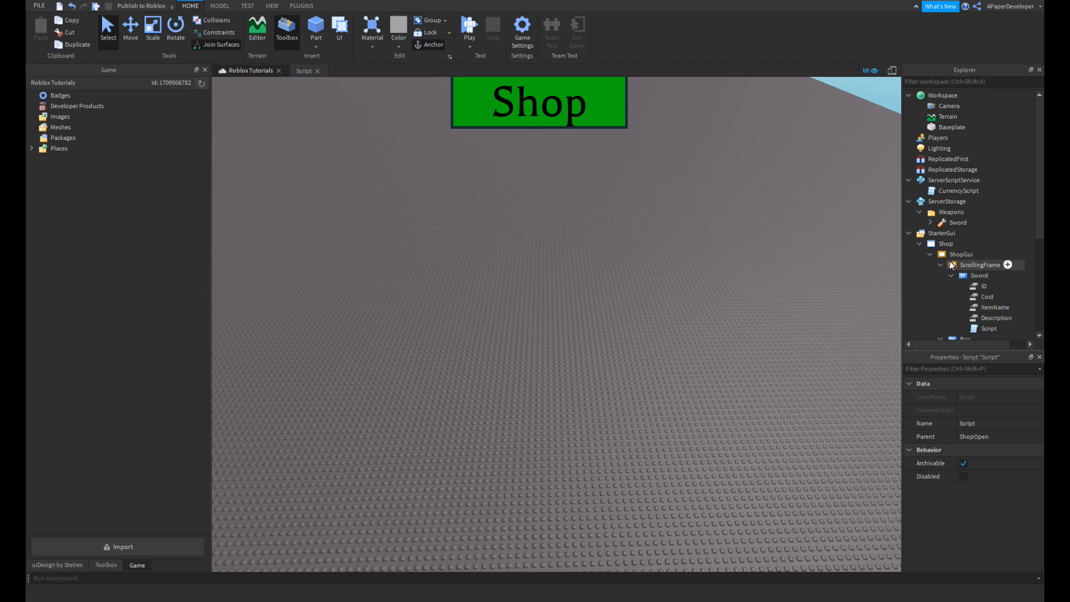
left_click(959, 254)
scroll(998, 479, "down", 8)
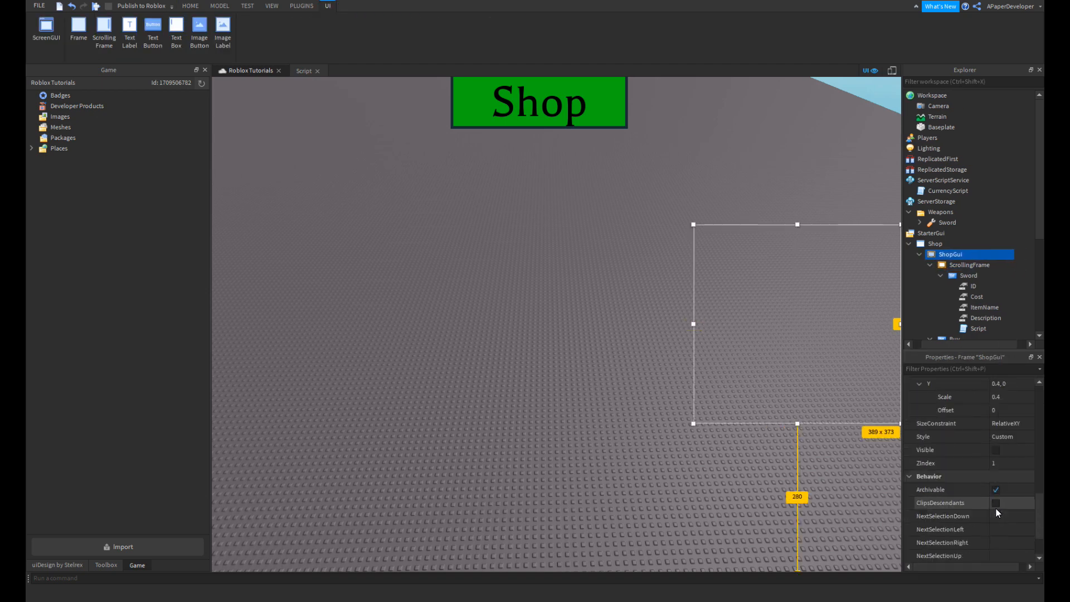
left_click(995, 449)
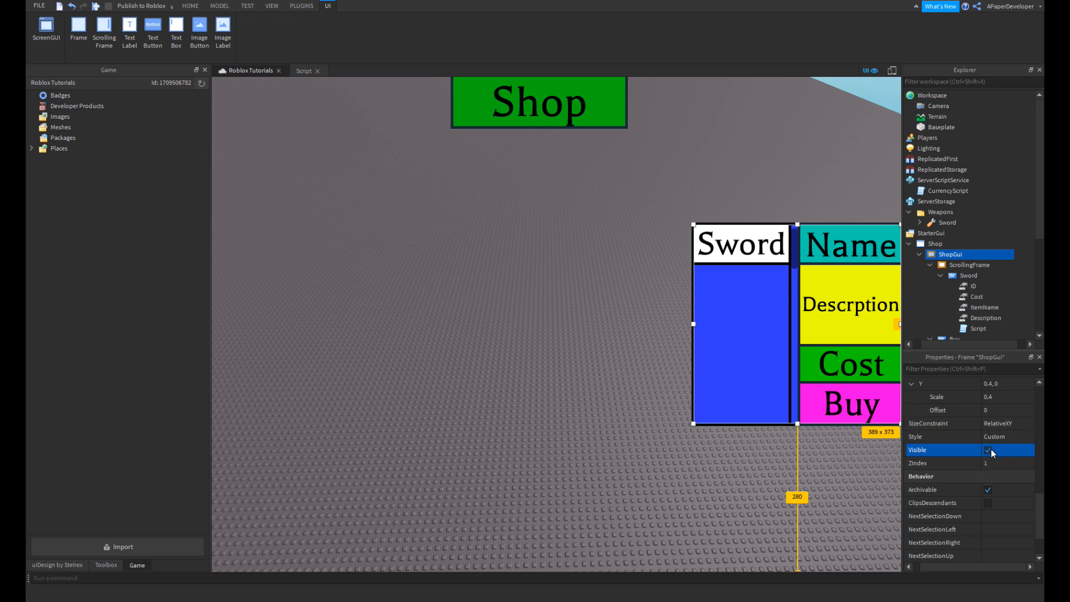
- Collapse the Sword button's contents and add a UIListLayout to the ScrollingFrame
left_click(941, 276)
left_click(949, 275)
left_click(972, 265)
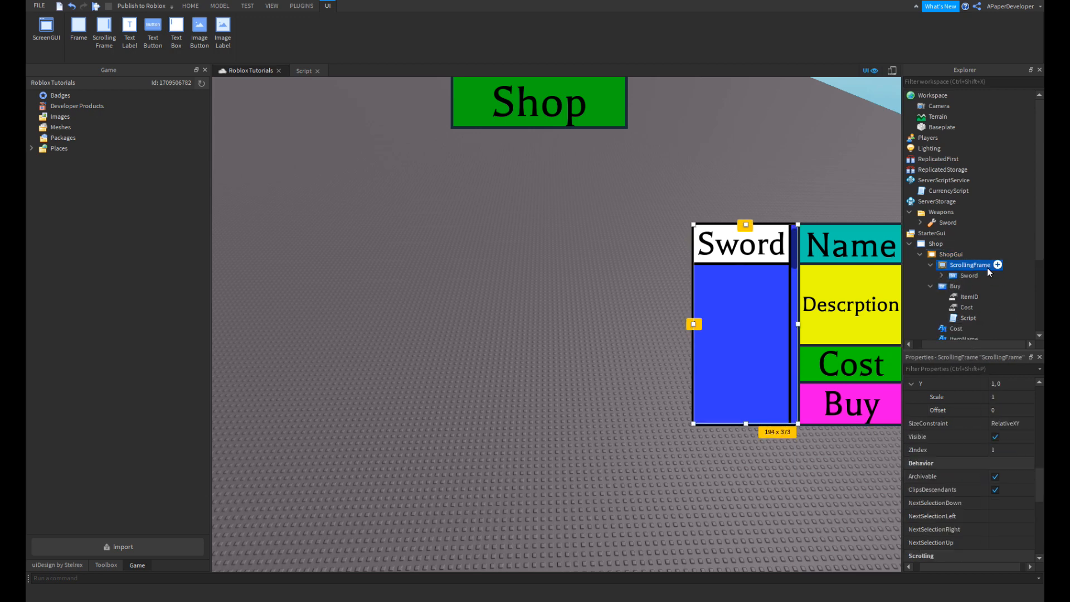
left_click(998, 264)
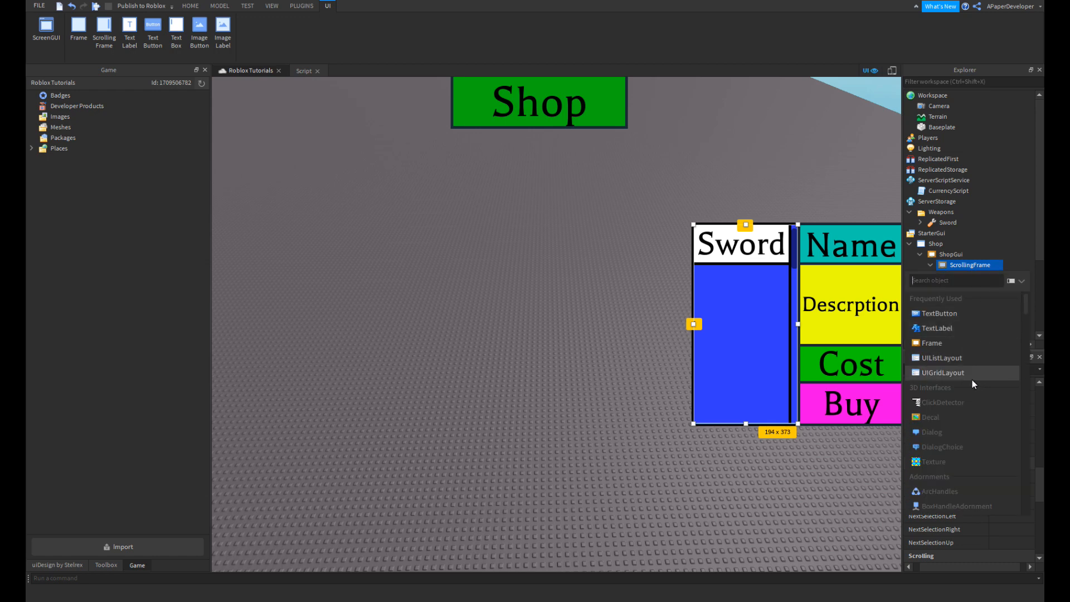
type("ui")
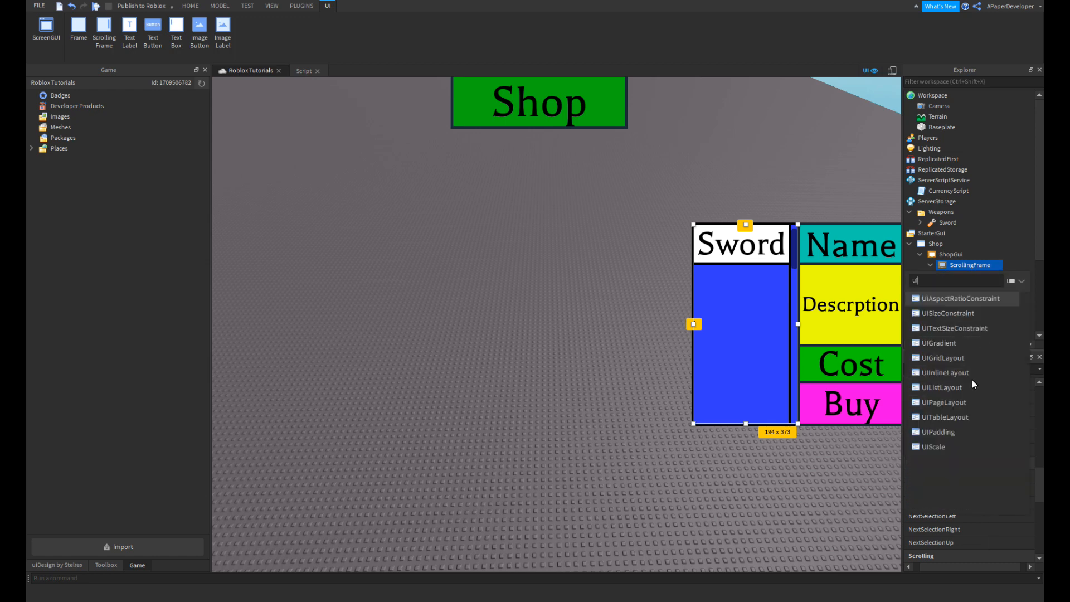
type("list")
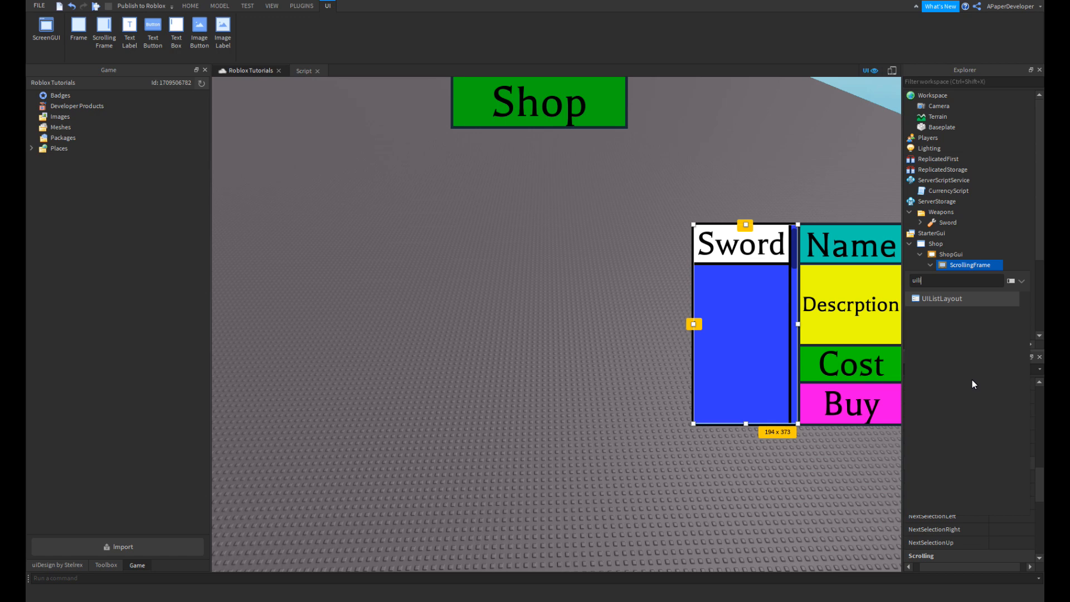
key("Return")
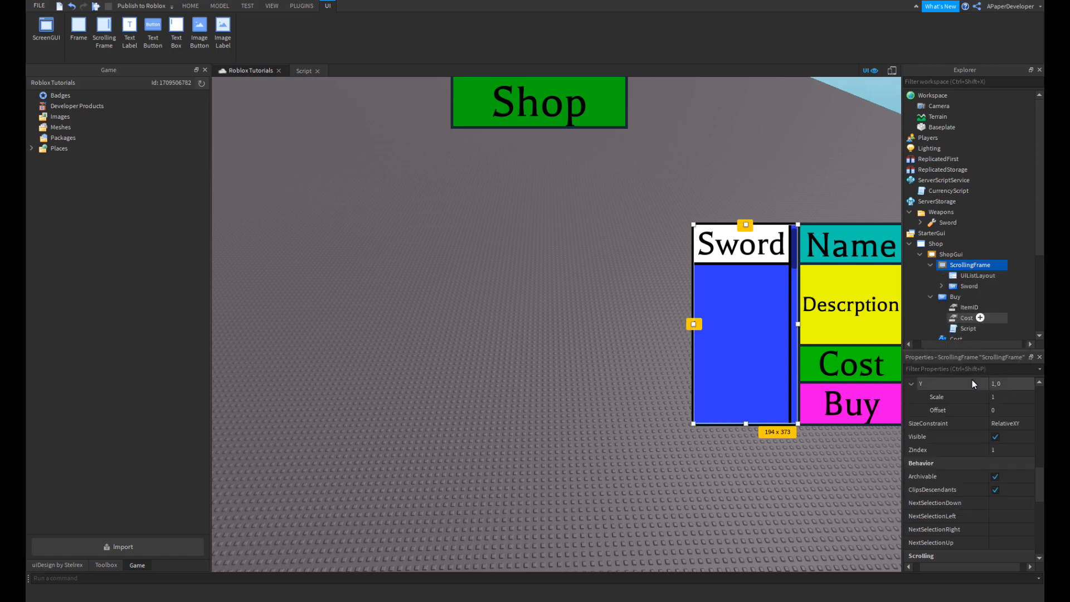
- Duplicate the Sword button inside the ScrollingFrame and rename the copy Slingshot
right_click(957, 285)
left_click(955, 324)
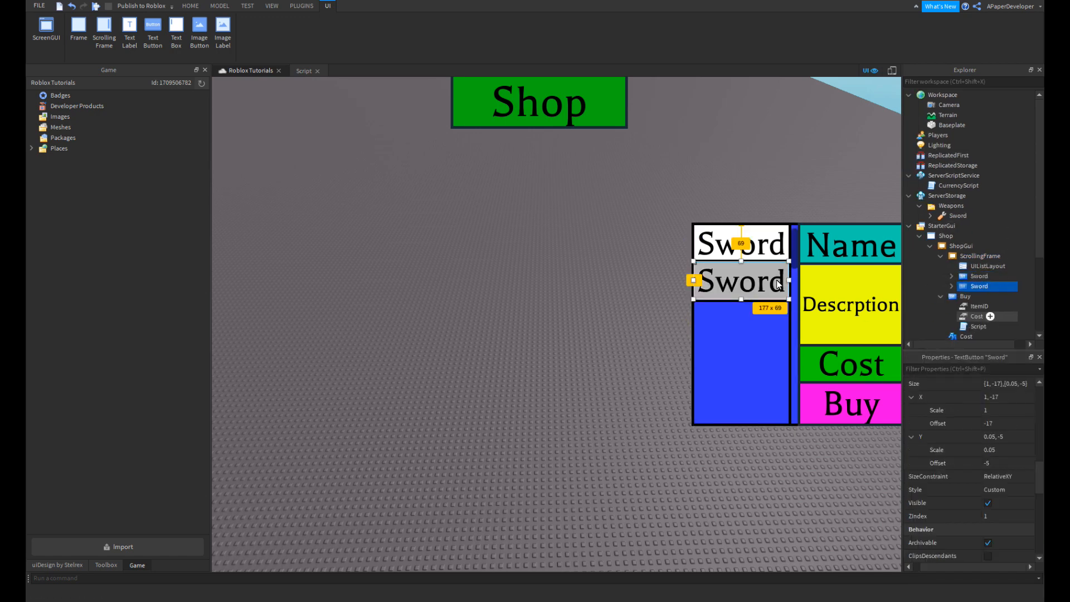
left_click(971, 285)
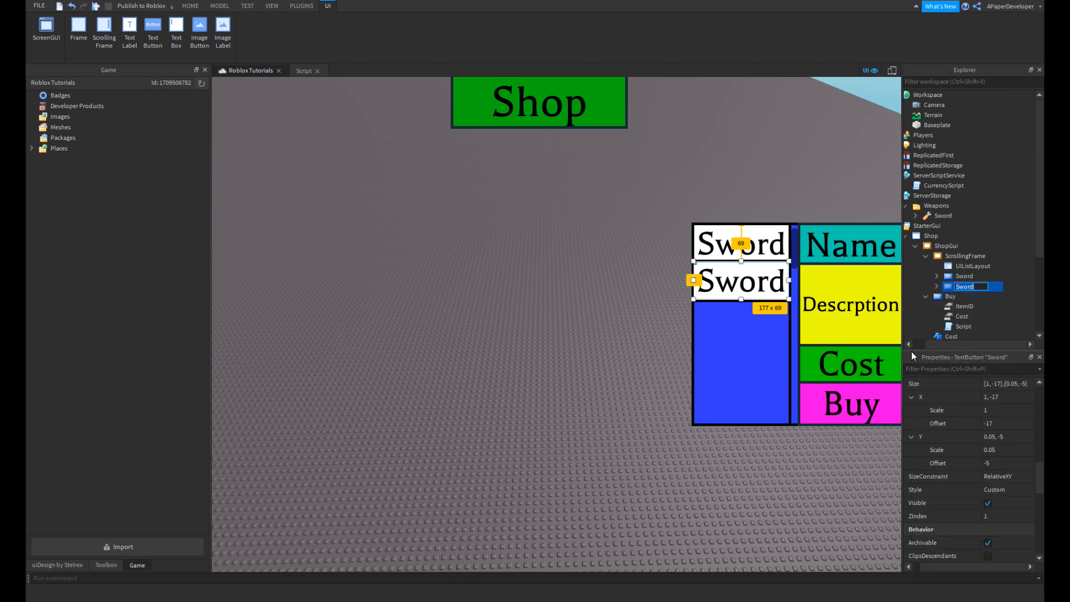
type("Slingshot")
key("Return")
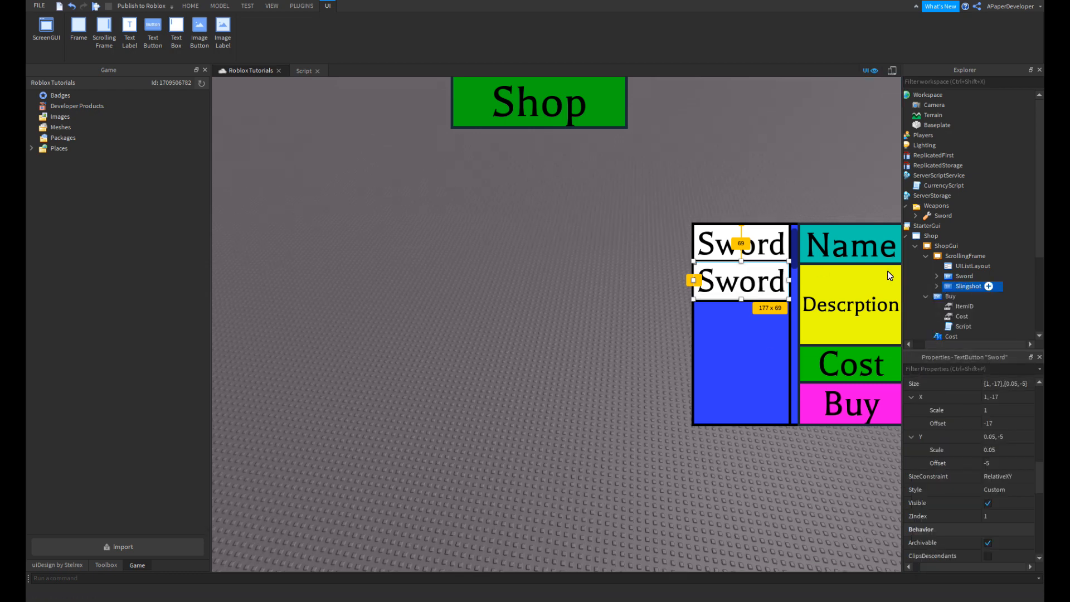
- In the Slingshot button, set the Cost value to 12 and the Description value to "Pew Pew!"
left_click(937, 286)
left_click(952, 295)
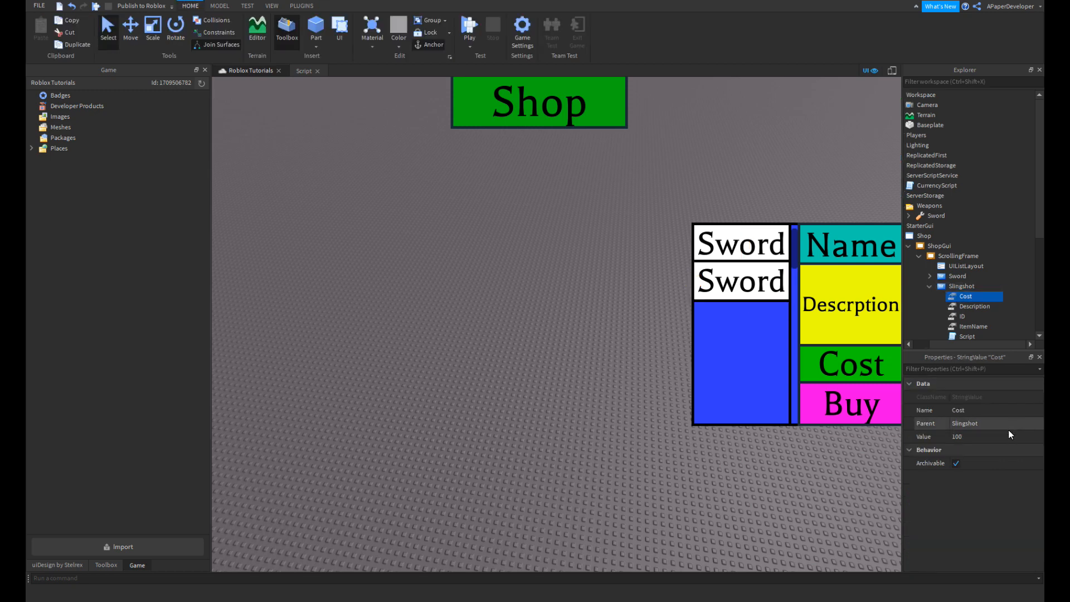
left_click(971, 436)
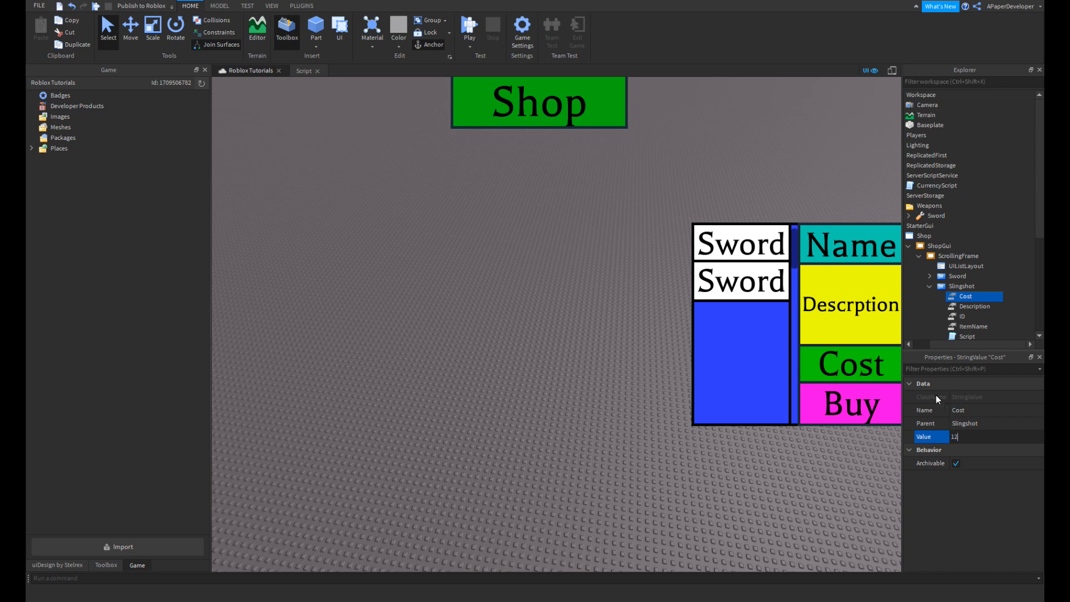
left_click(975, 306)
left_click(961, 436)
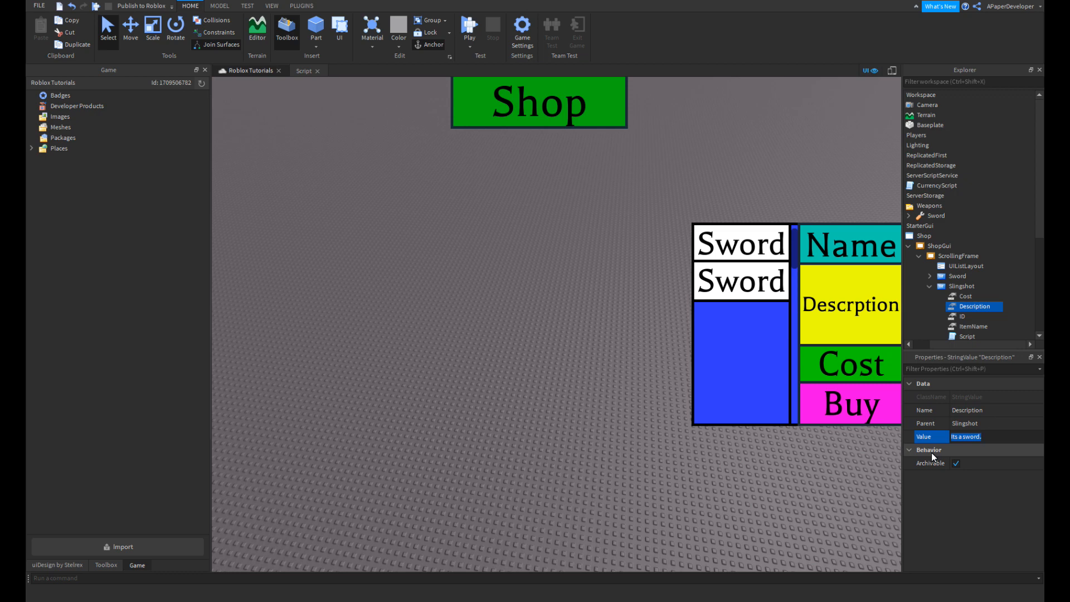
type("Pew Pew!")
- Set the Slingshot button's ID value to 2 and its ItemName value to Slingshot
left_click(961, 317)
left_click(982, 437)
type("2")
key("Return")
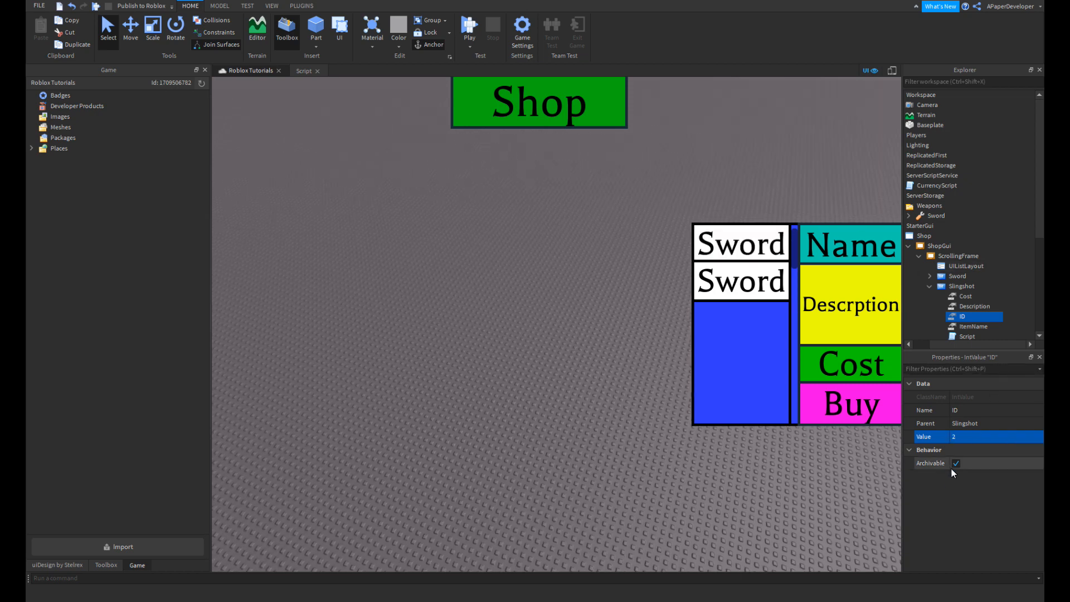
left_click(973, 327)
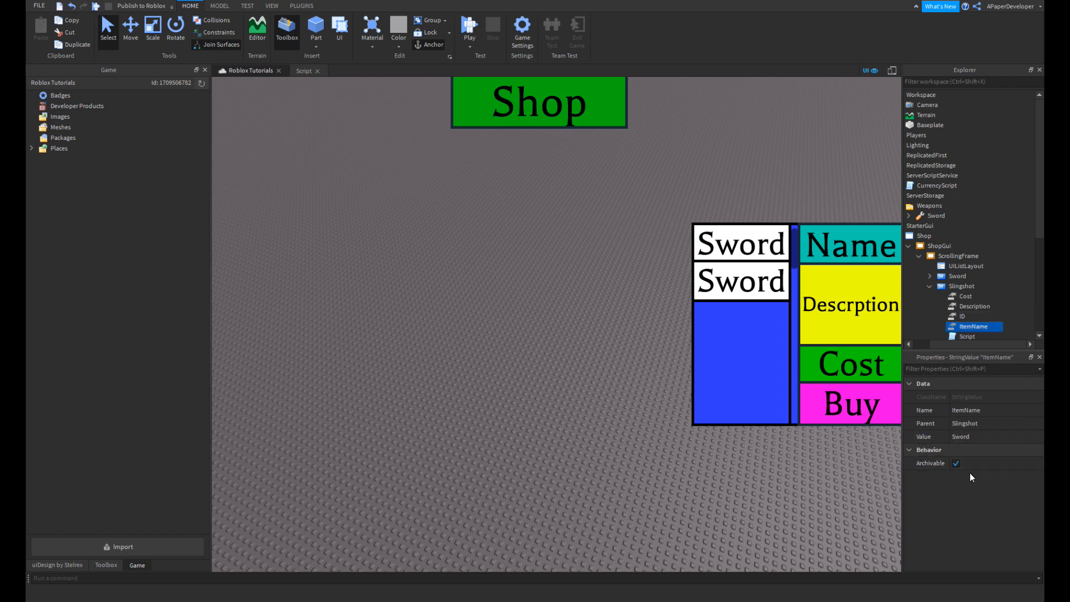
left_click(984, 439)
type("Slingshot")
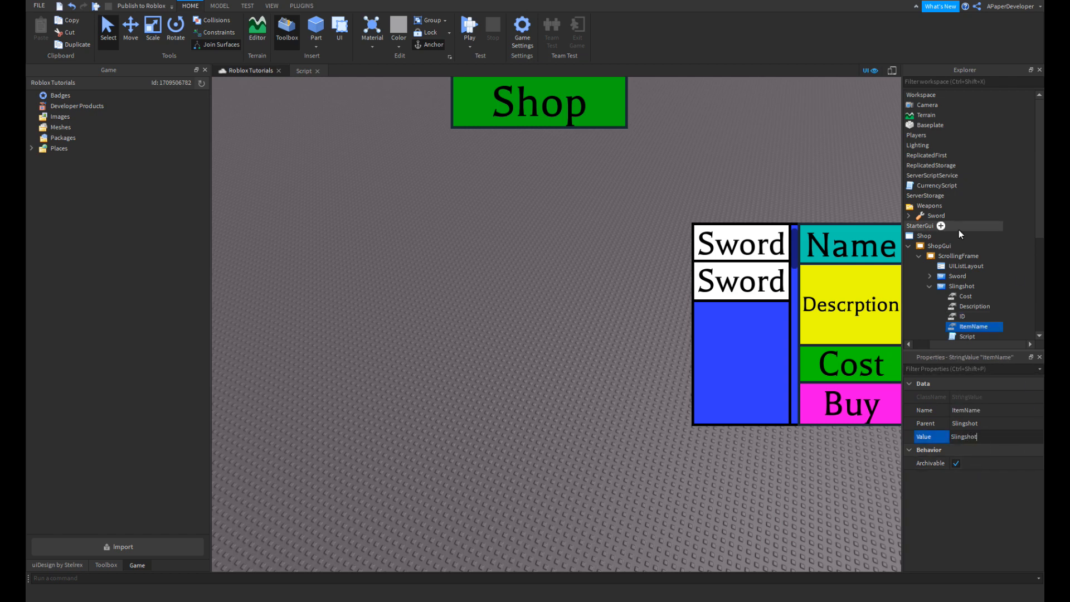
- Change the Slingshot button's displayed text to "Slingshot" and collapse the ScrollingFrame in the object tree
left_click(962, 286)
scroll(1005, 509, "down", 10)
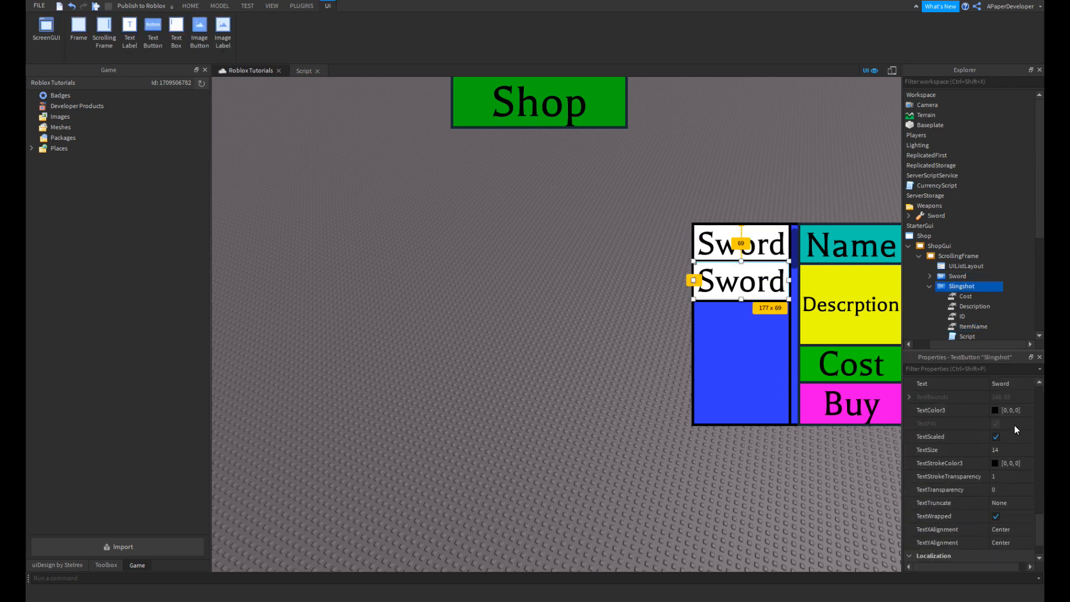
left_click(1005, 385)
type("Slingshot")
key("Return")
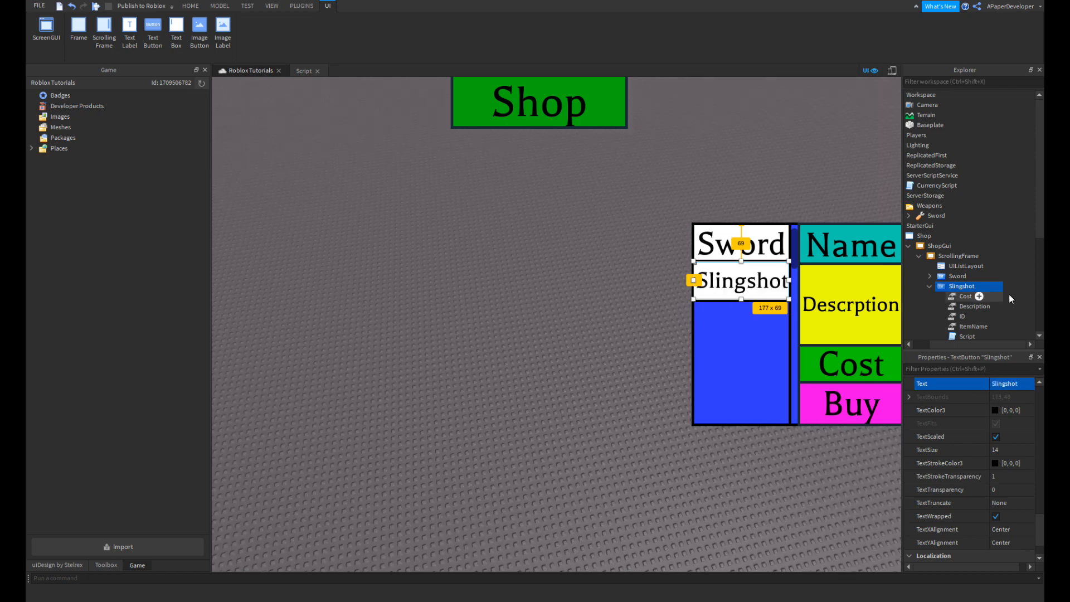
left_click(918, 256)
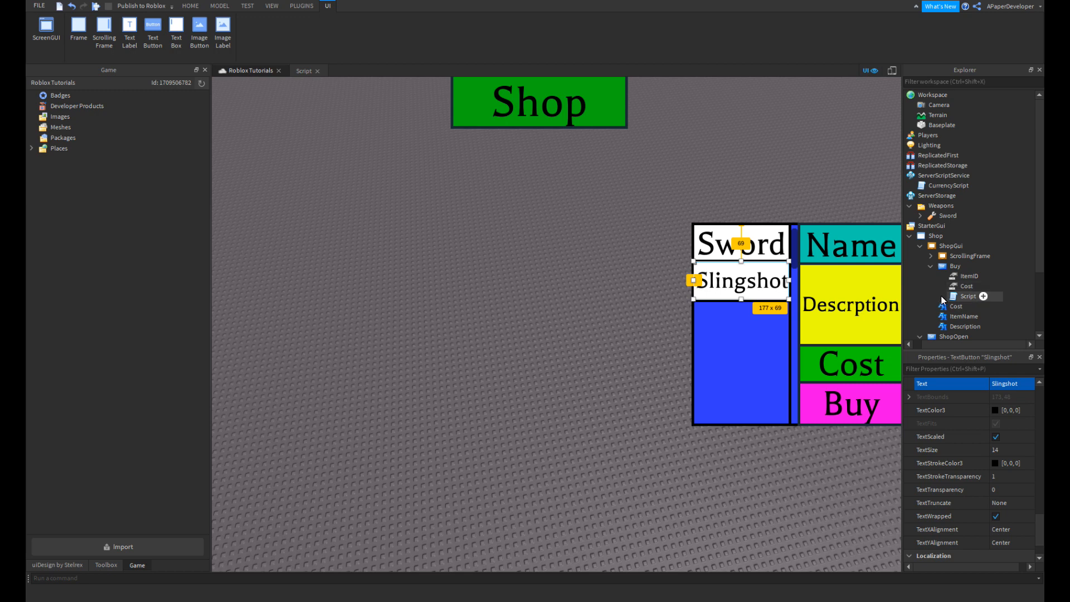
- Search the Toolbox models for "slingshot"
left_click(106, 564)
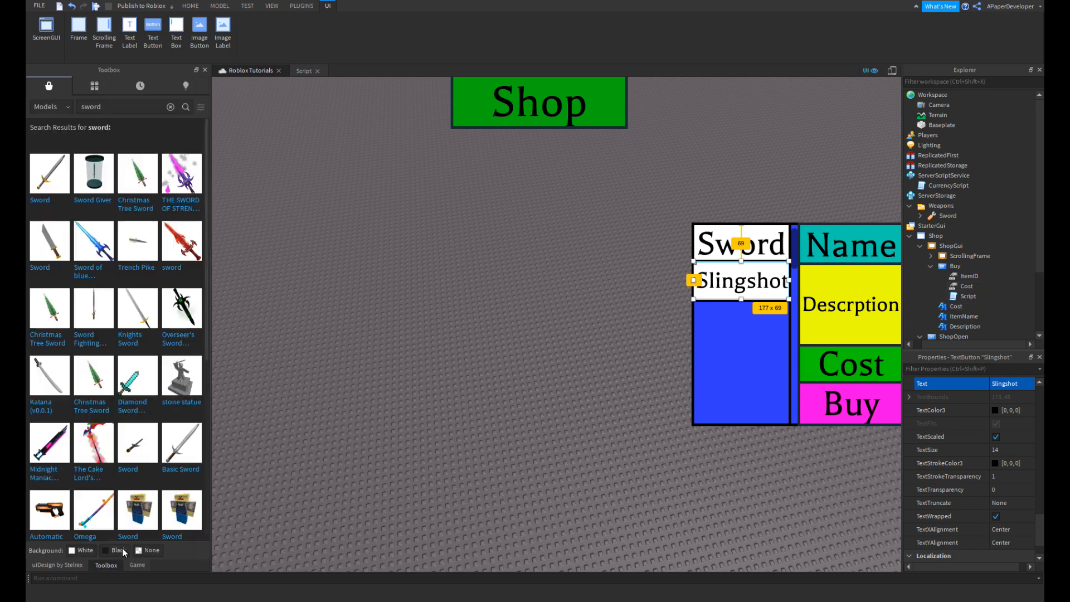
left_click(175, 105)
type("slingshot")
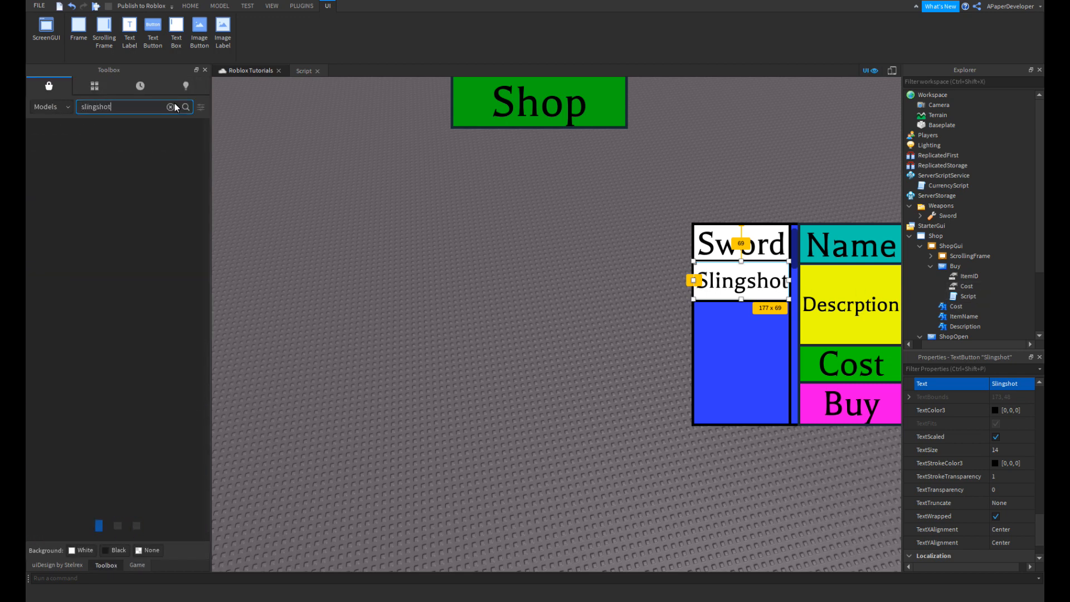
key("Return")
left_click(187, 110)
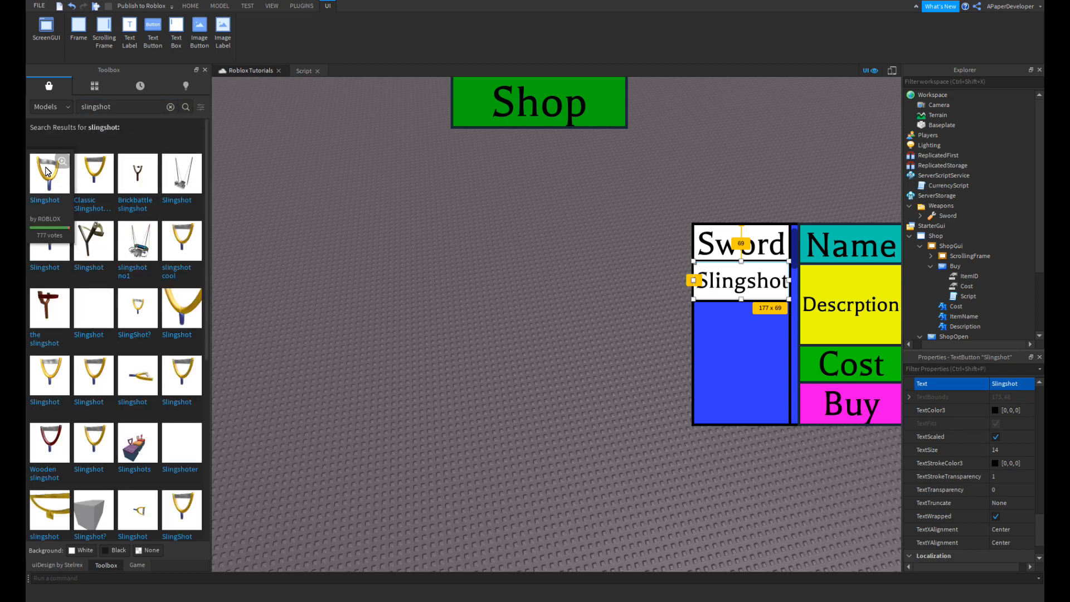
- Insert the Slingshot model by ROBLOX without adding it to the starter pack, and move the tool into ServerStorage's Weapons folder
left_click(46, 177)
left_click(581, 311)
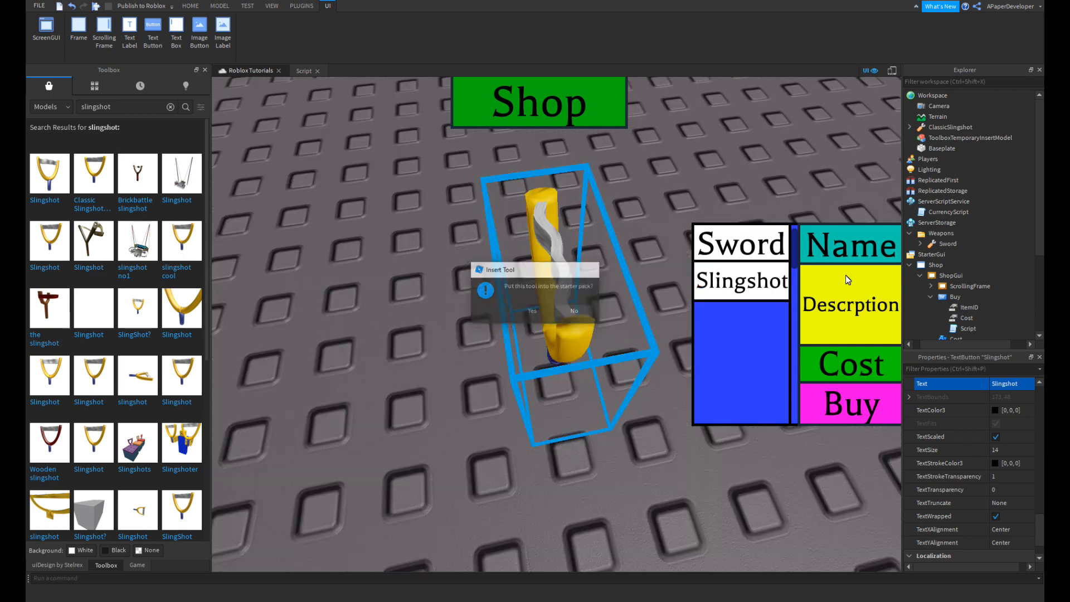
left_click_drag(959, 139, 951, 214)
- Open the Buy button's script and add an "elseif ID.Value == 2 then" branch after the sword purchase lines
scroll(969, 220, "down", 3)
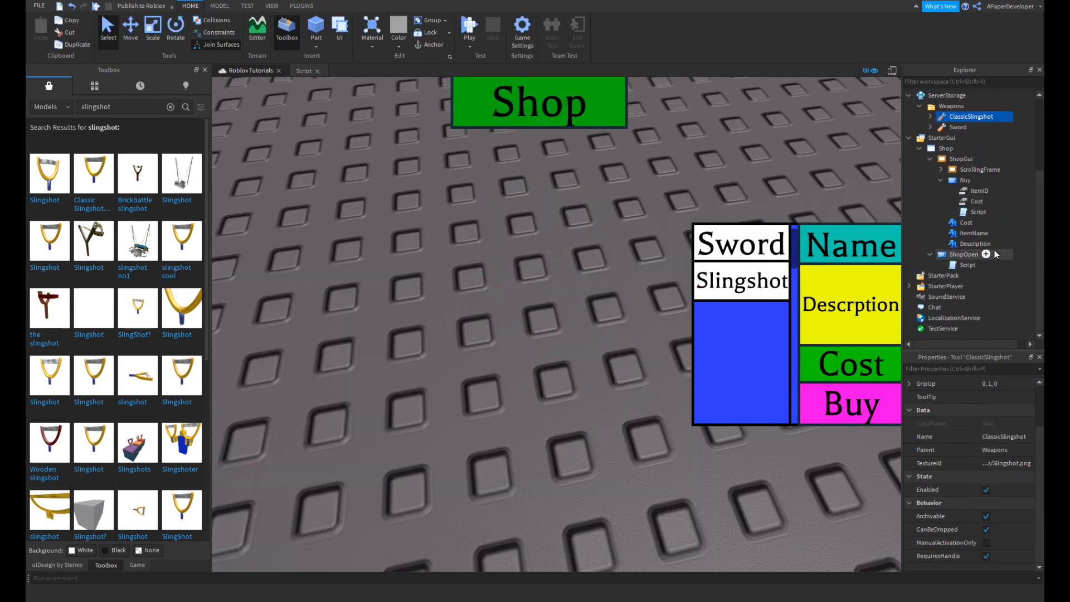
double_click(974, 213)
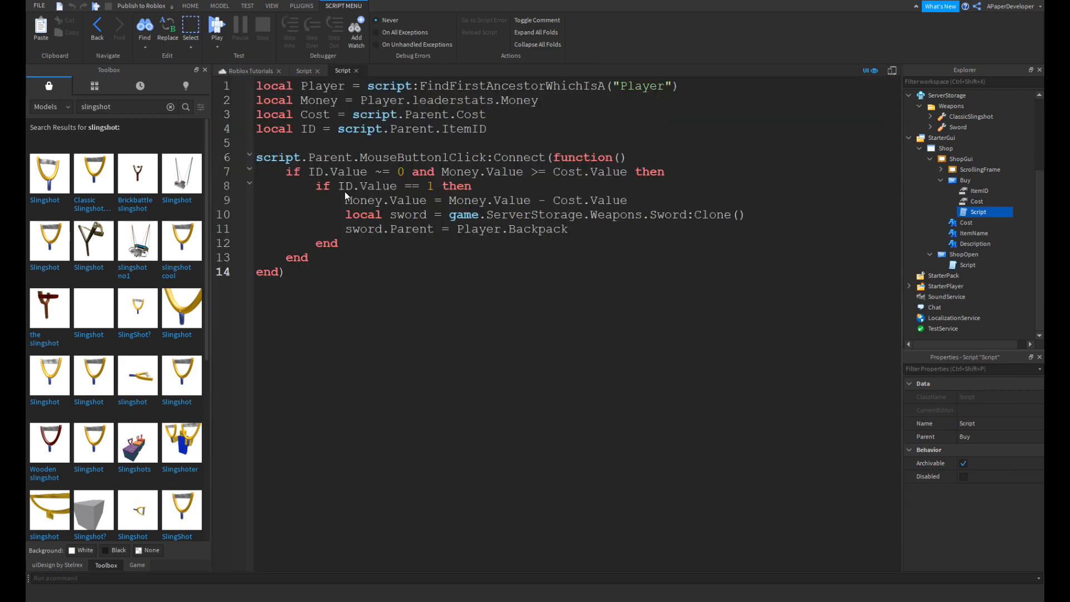
left_click(571, 233)
key("Return")
type("elseif id")
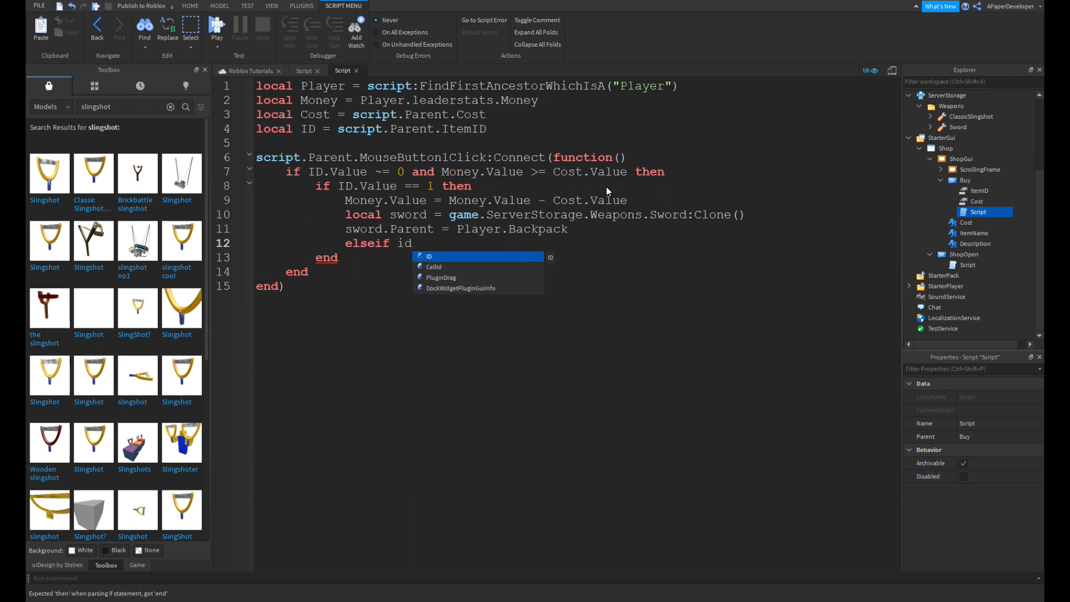
key("Tab")
type(".Val")
key("Tab")
type("== 2 then")
key("Return")
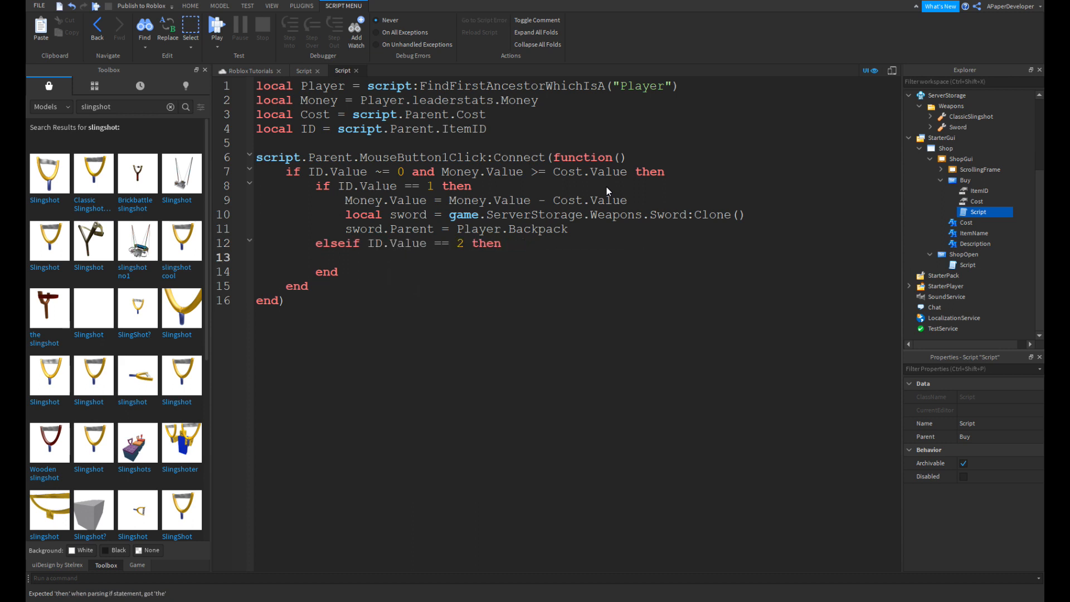
- Copy the three sword purchase lines into the ID 2 branch and rename the copied variable to slingshot in both lines
left_click_drag(344, 202, 580, 234)
key("ctrl+c")
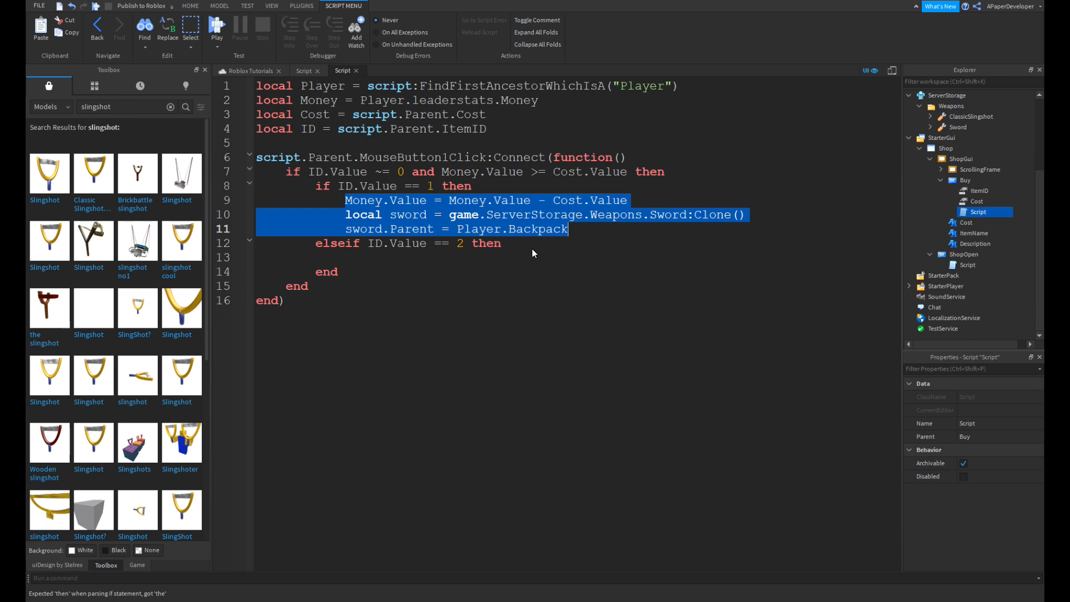
left_click(471, 262)
key("ctrl+v")
double_click(409, 272)
type("slingshot")
left_click(413, 281)
double_click(412, 273)
key("ctrl+c")
double_click(365, 286)
key("ctrl+v")
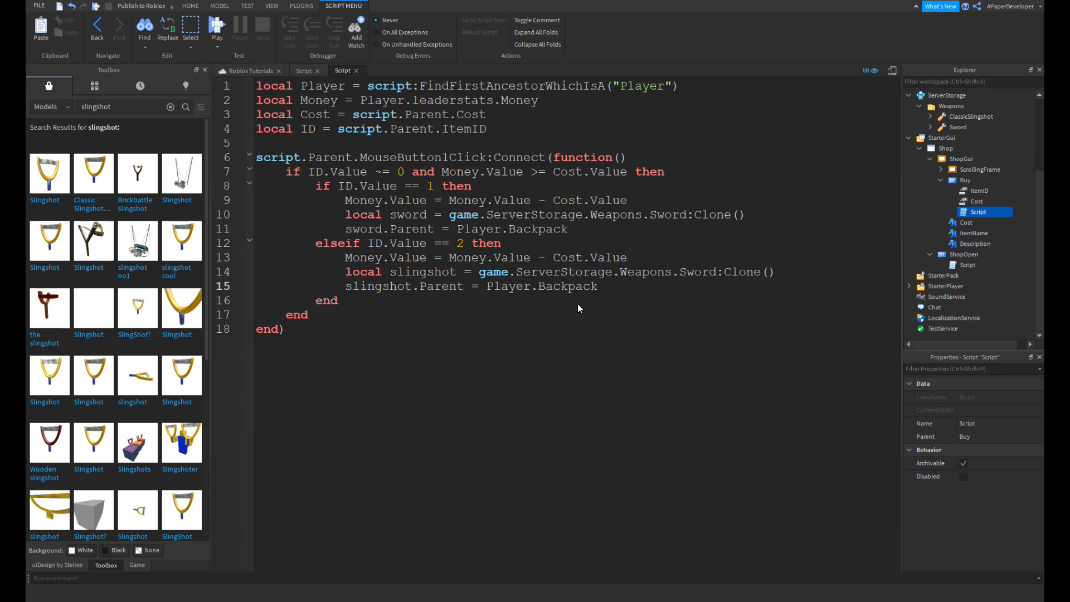
- Make the ID 2 branch clone Weapons.Slingshot instead of Weapons.Sword
left_click(650, 272)
double_click(681, 272)
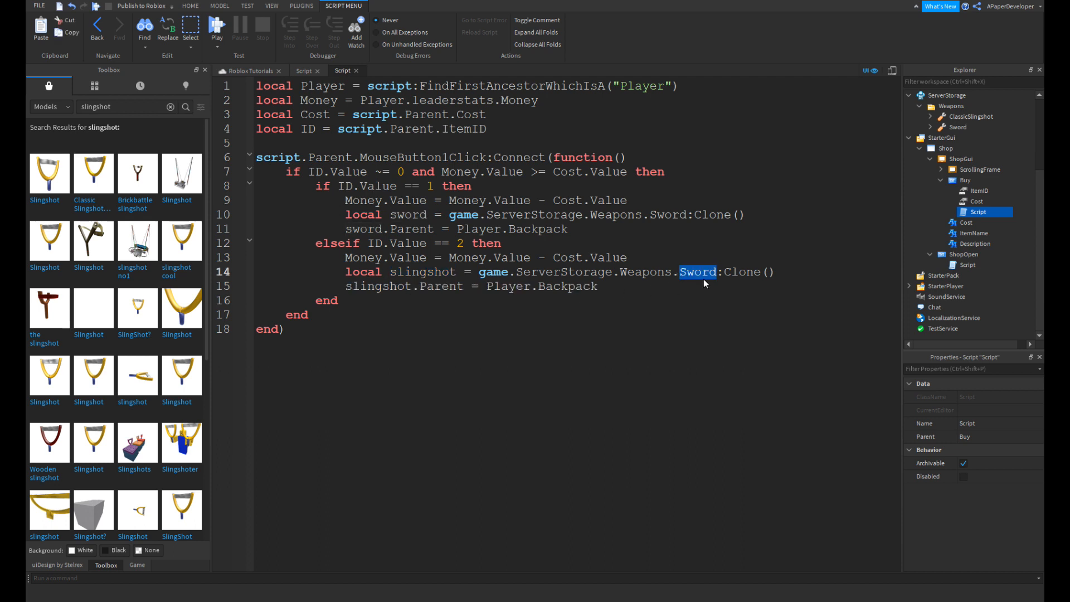
type("Slingshot")
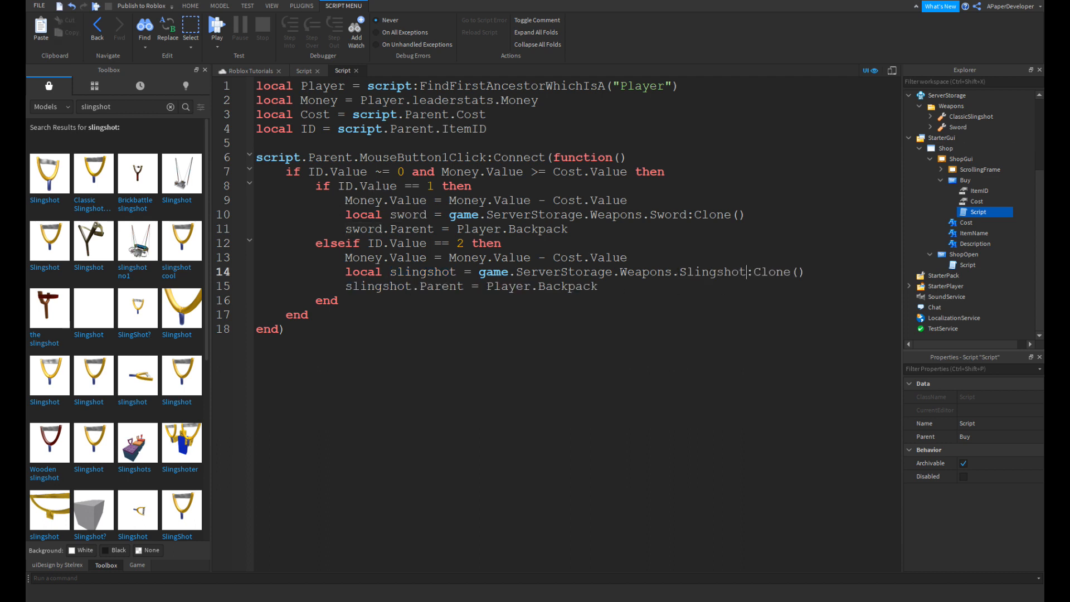
- Rename the ClassicSlingshot tool in the Weapons folder to Slingshot
right_click(973, 116)
left_click(976, 184)
type("Slingshot")
left_click(819, 202)
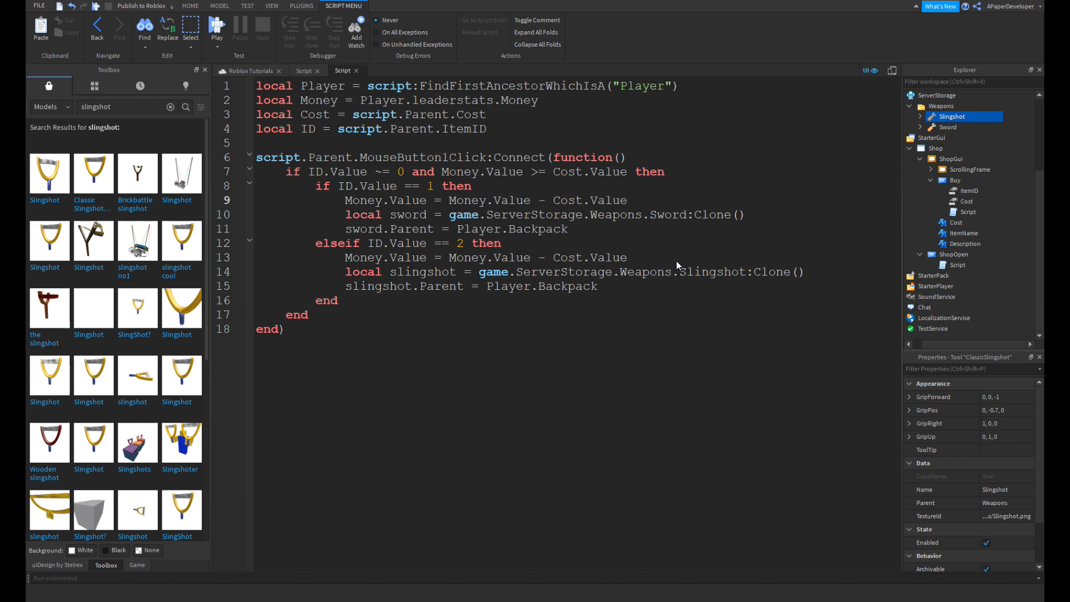
- Clear the Toolbox search and return to the end of the sword's Backpack line in the script
left_click(591, 233)
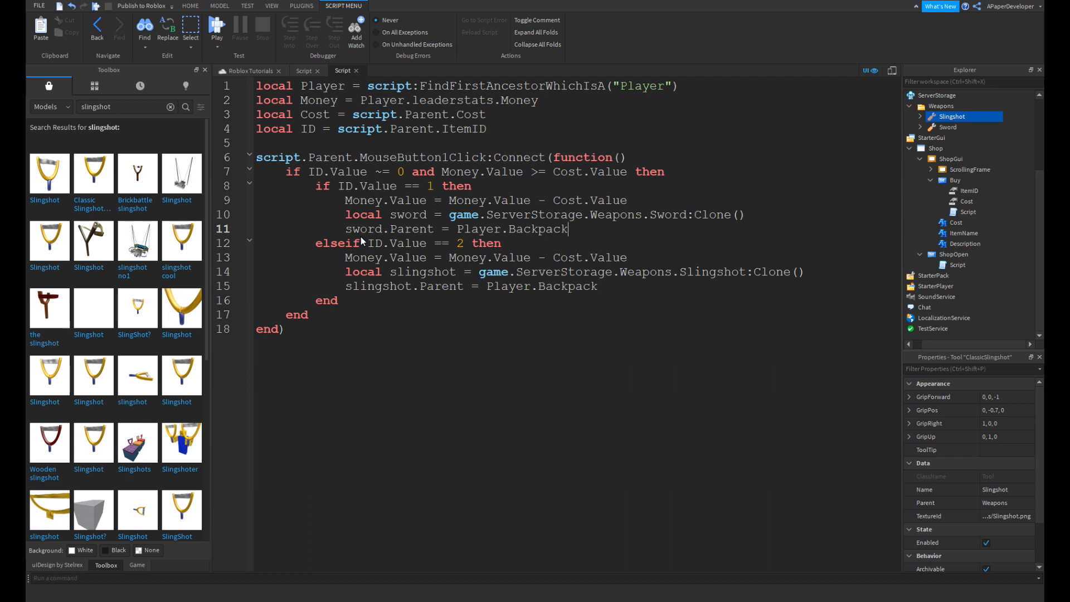
left_click(170, 107)
left_click(607, 282)
left_click(601, 229)
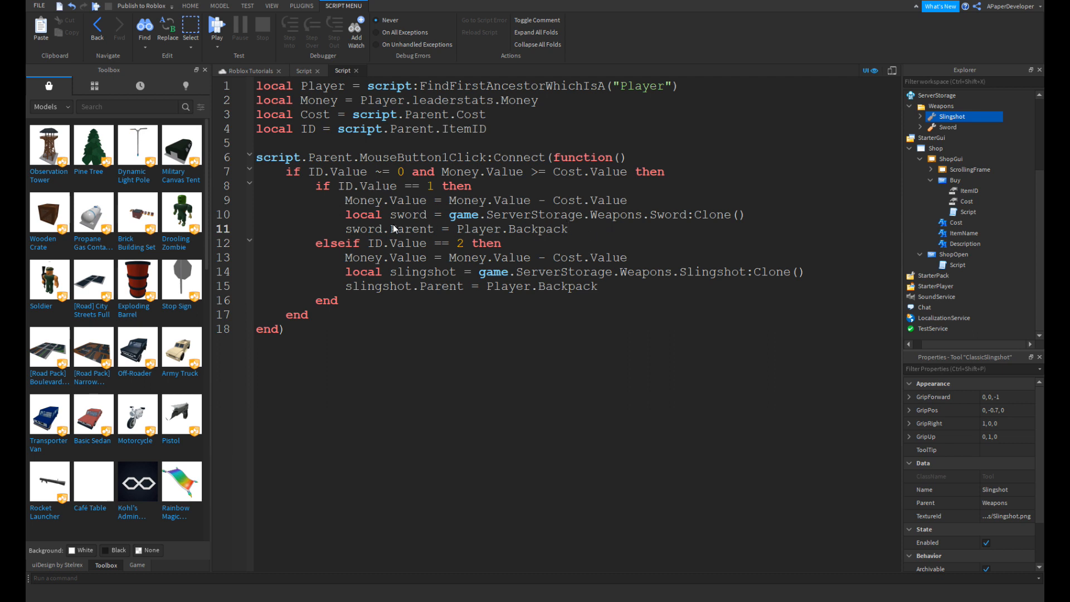
- Duplicate the sword's clone and parent lines directly below the originals in the ID 1 branch, fixing the pasted indentation
left_click_drag(314, 218, 608, 234)
key("ctrl+c")
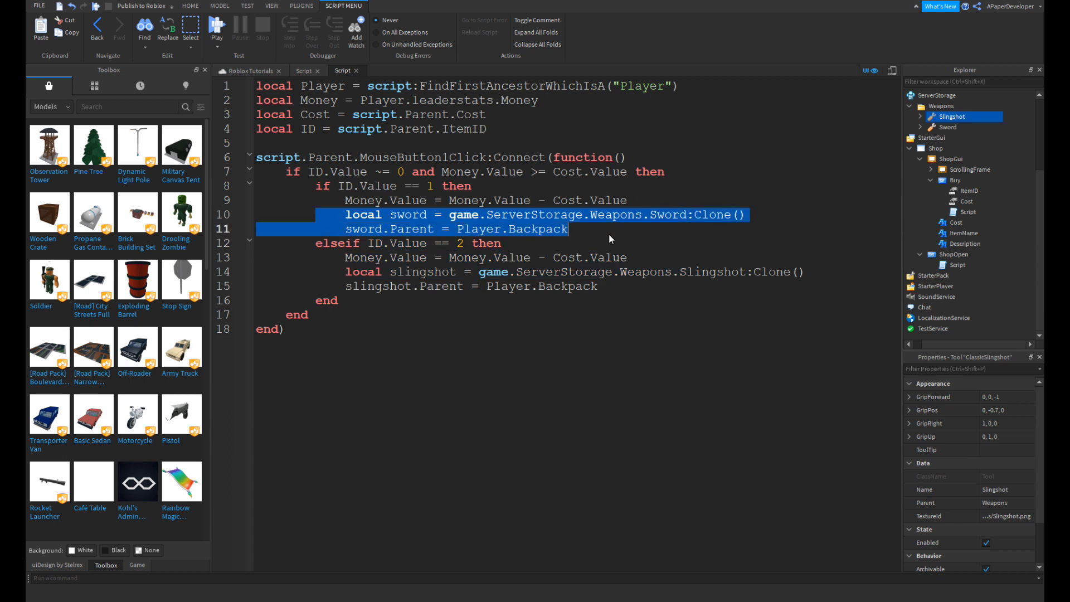
left_click(608, 234)
key("Return")
key("ctrl+v")
left_click(375, 244)
key("BackSpace")
- Change the second sword copy's parent from Backpack to Player.StarterGear
double_click(551, 259)
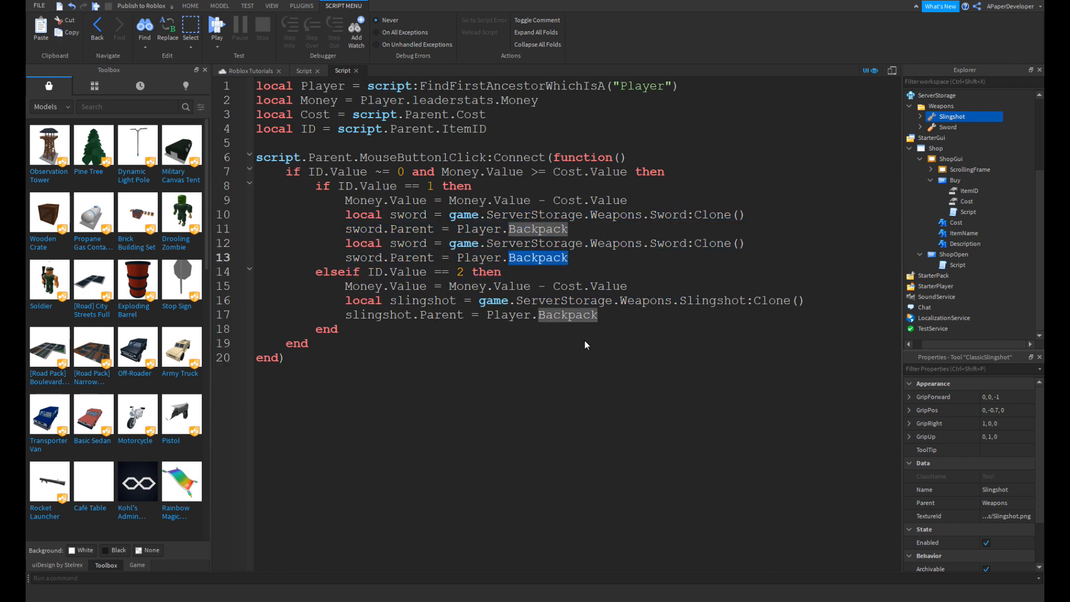
type("St")
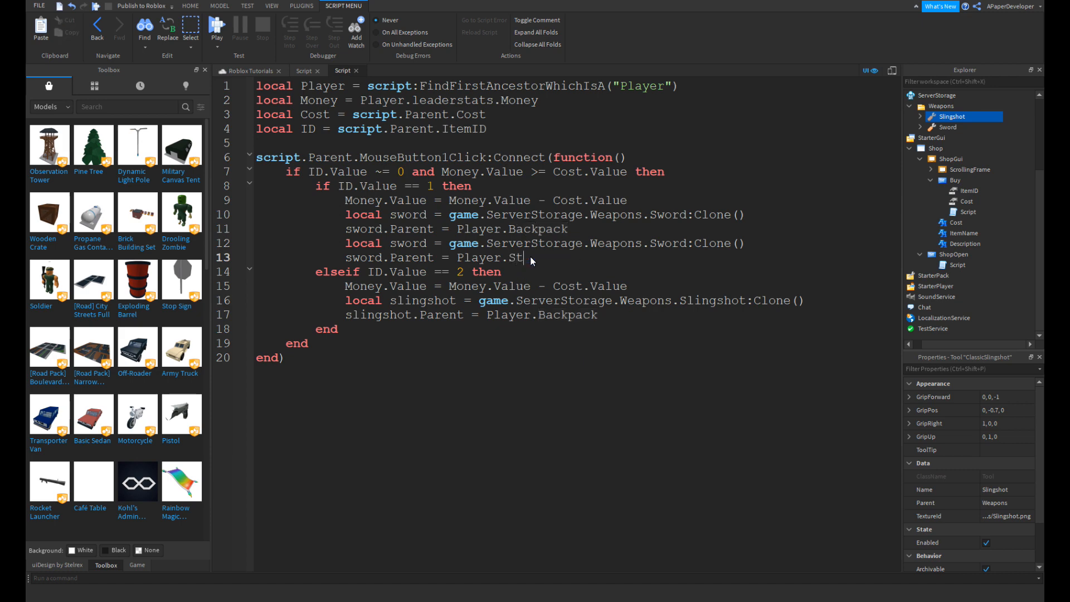
type("arterGear")
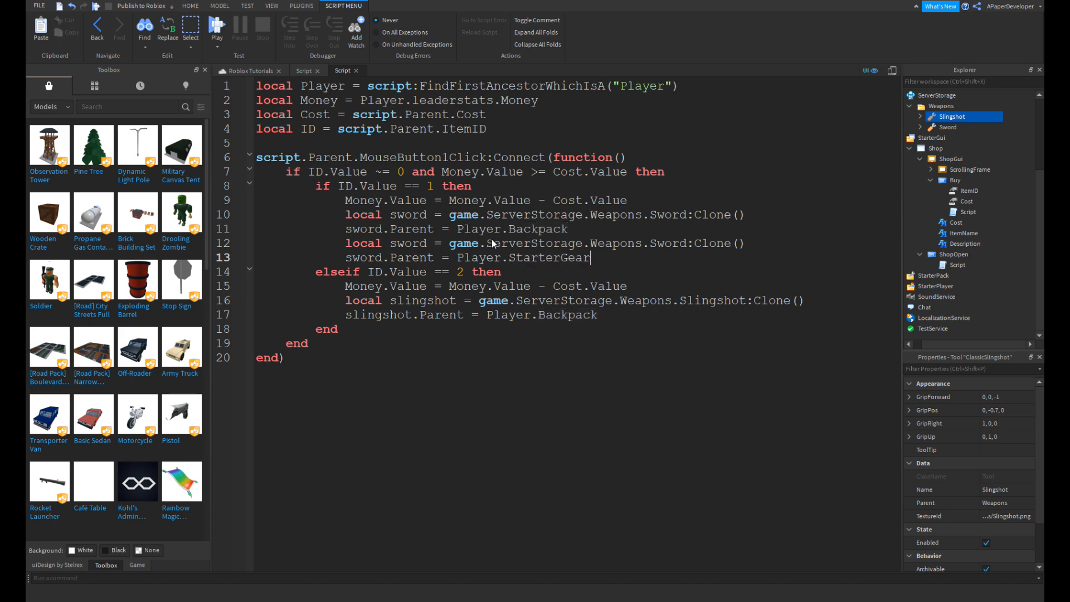
- Return to the game view, turn off the ShopGui frame's Visible property, and start a playtest
left_click(250, 70)
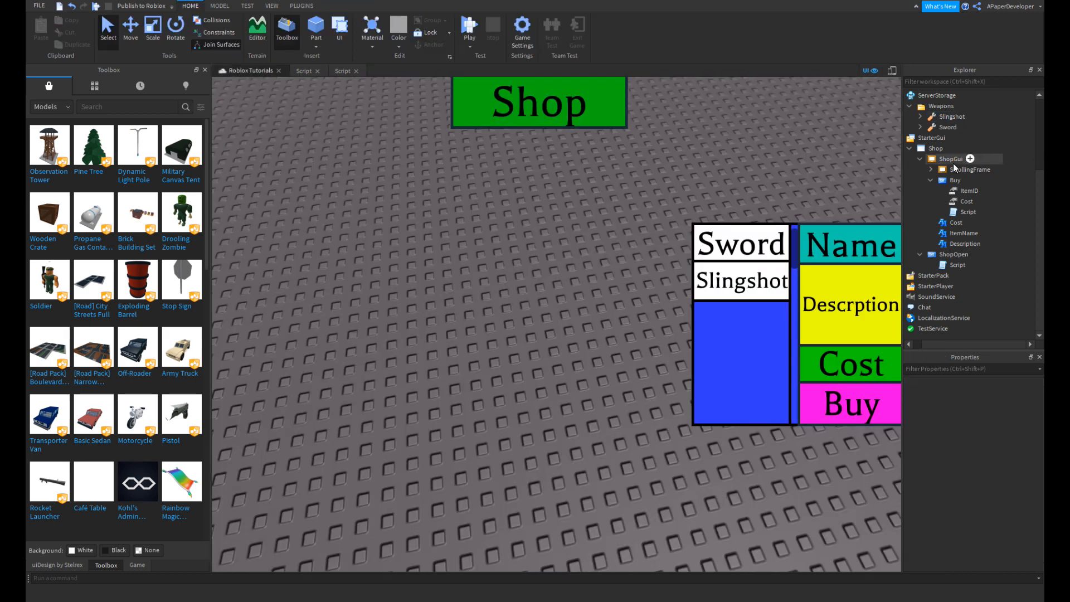
left_click(952, 160)
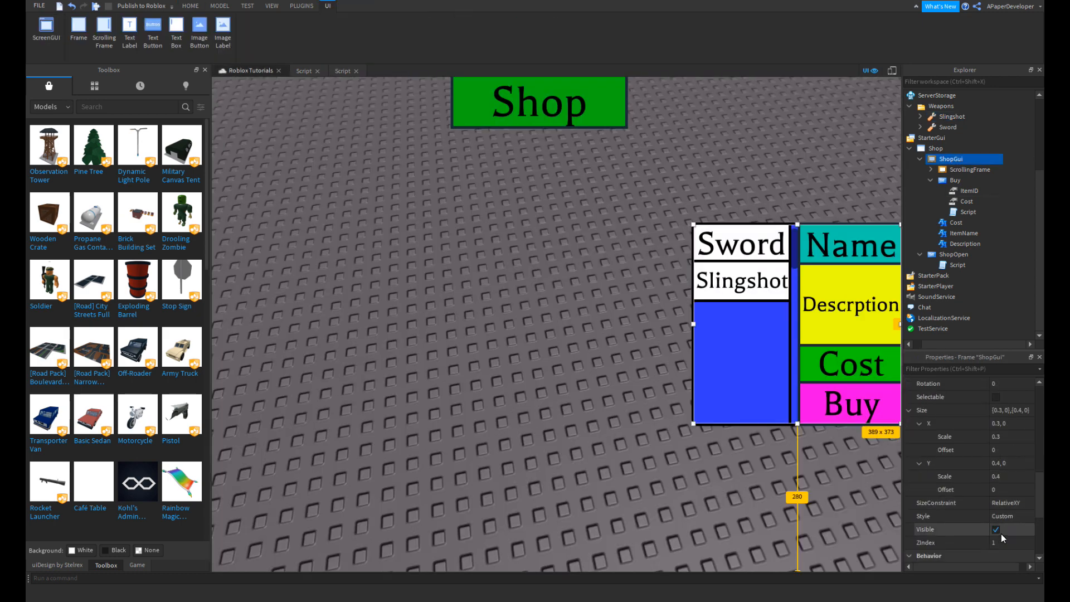
left_click(996, 530)
left_click(95, 7)
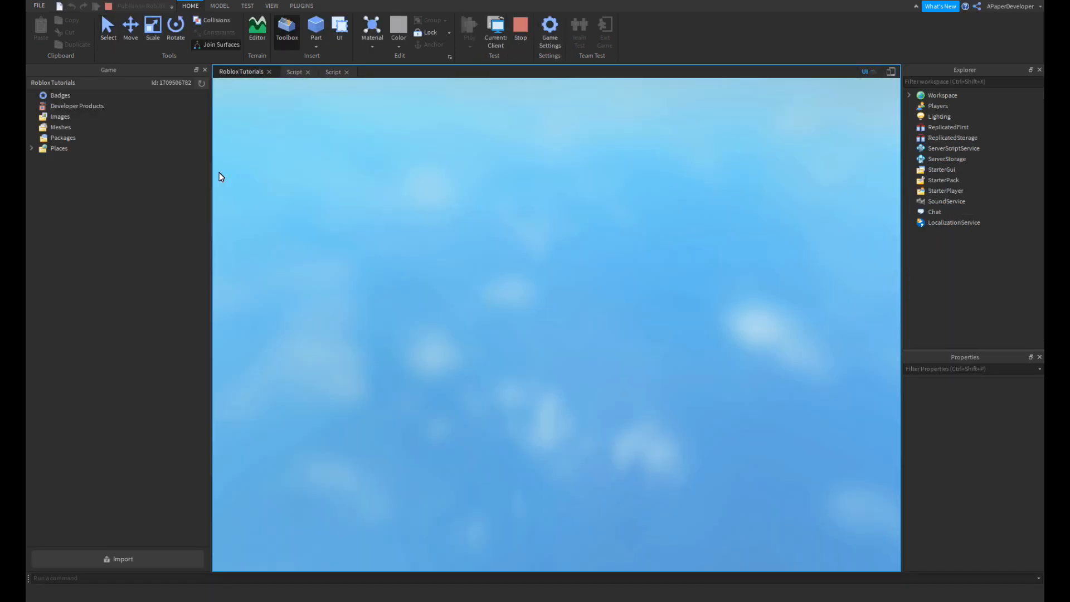
key("F5")
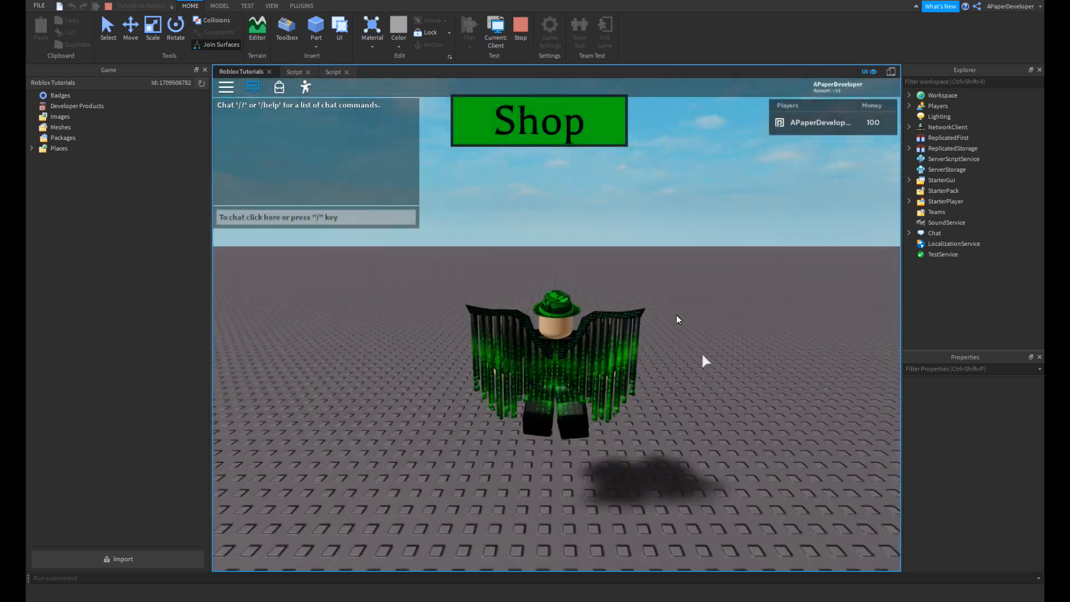
- Open the shop in the playtest, select the Sword and buy it
left_click(568, 143)
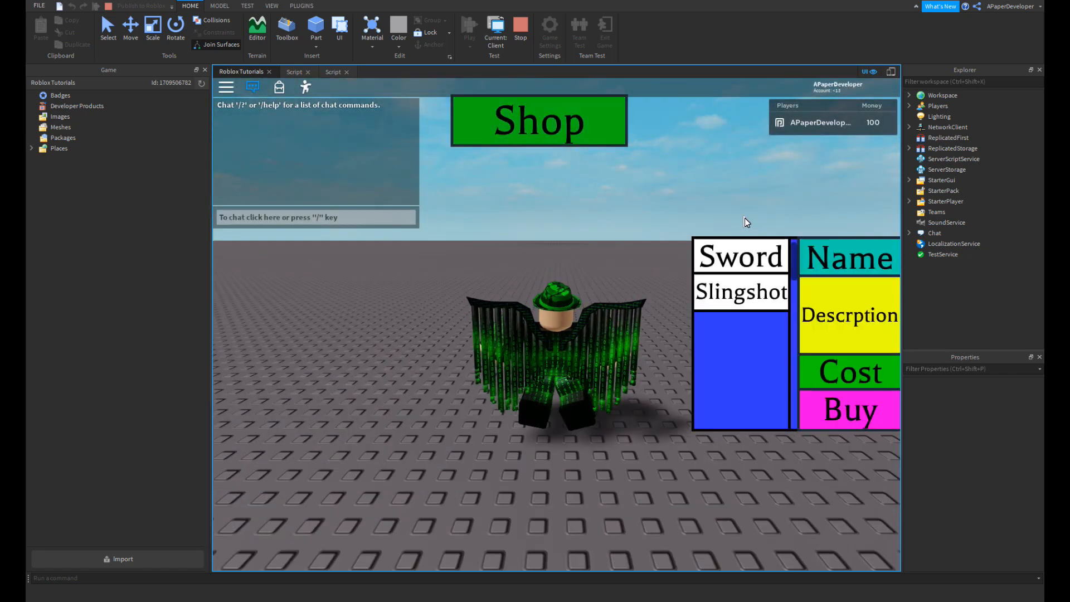
left_click(767, 258)
left_click(888, 427)
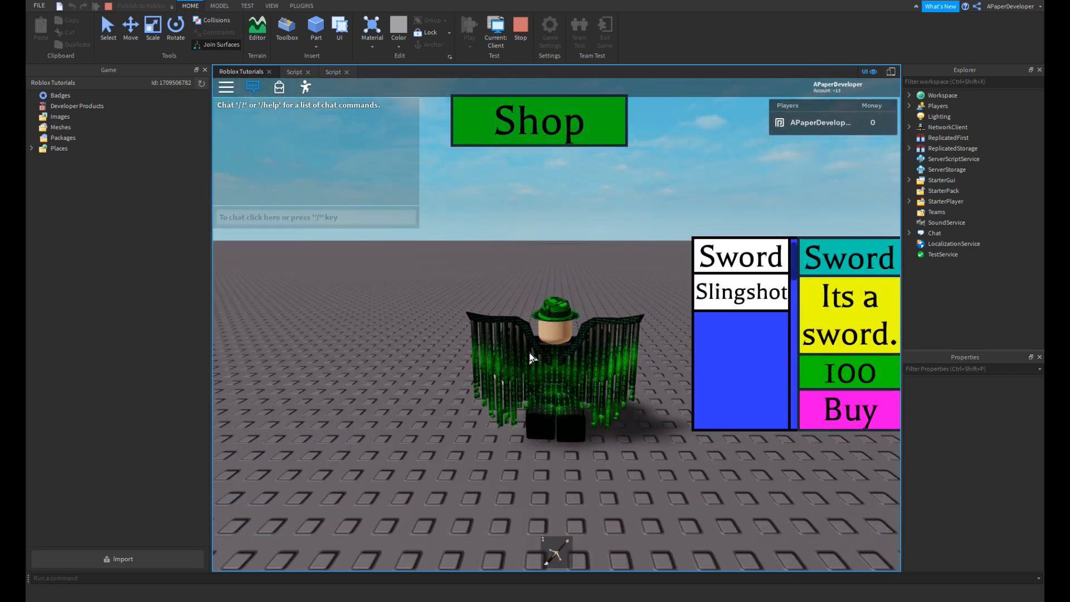
- Reset the character to test whether the purchased sword survives a respawn
left_click(232, 88)
key("r")
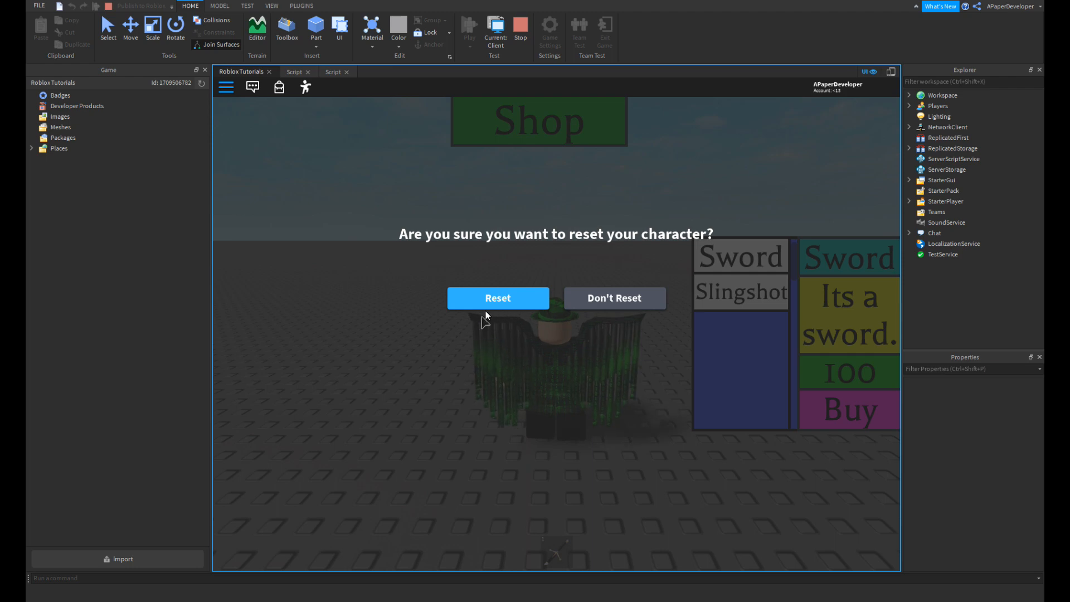
left_click(500, 299)
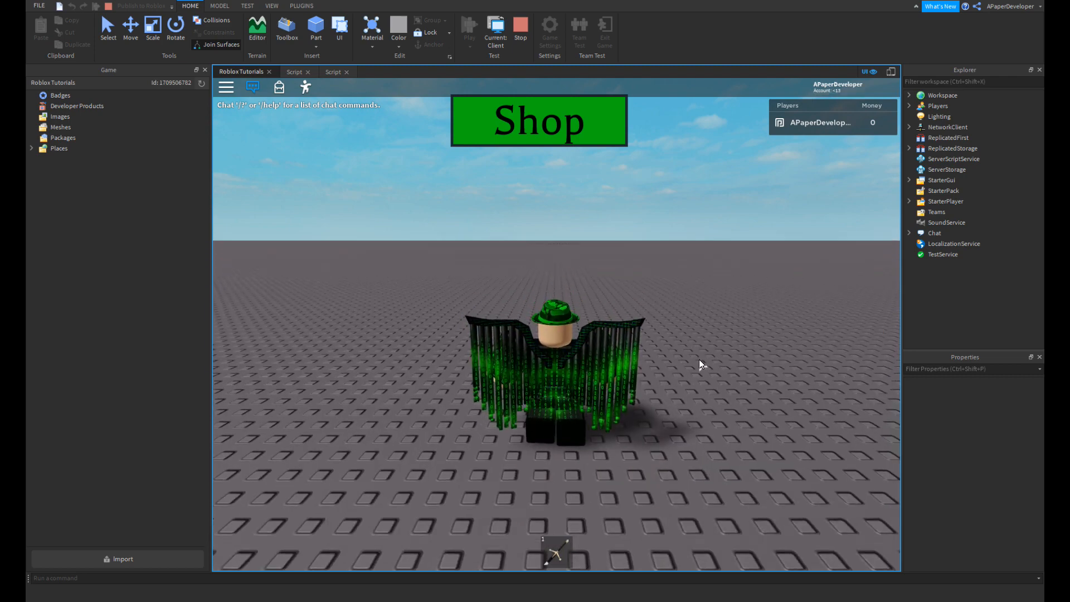
- Equip and swing the sword with the respawned character, put it away, and stop the playtest
key("1")
left_click(687, 356)
left_click(673, 360)
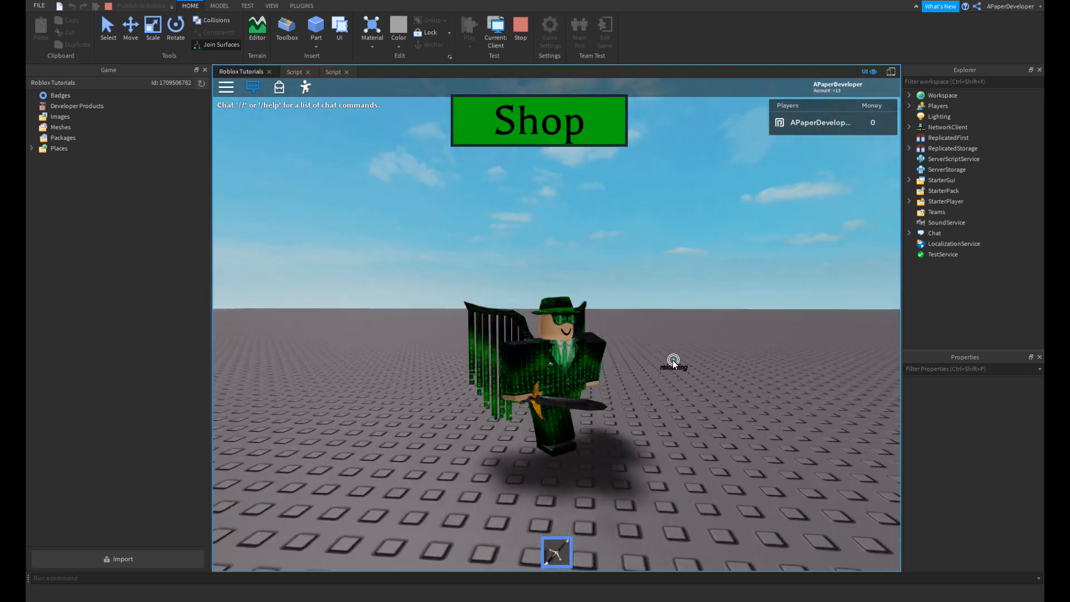
key("1")
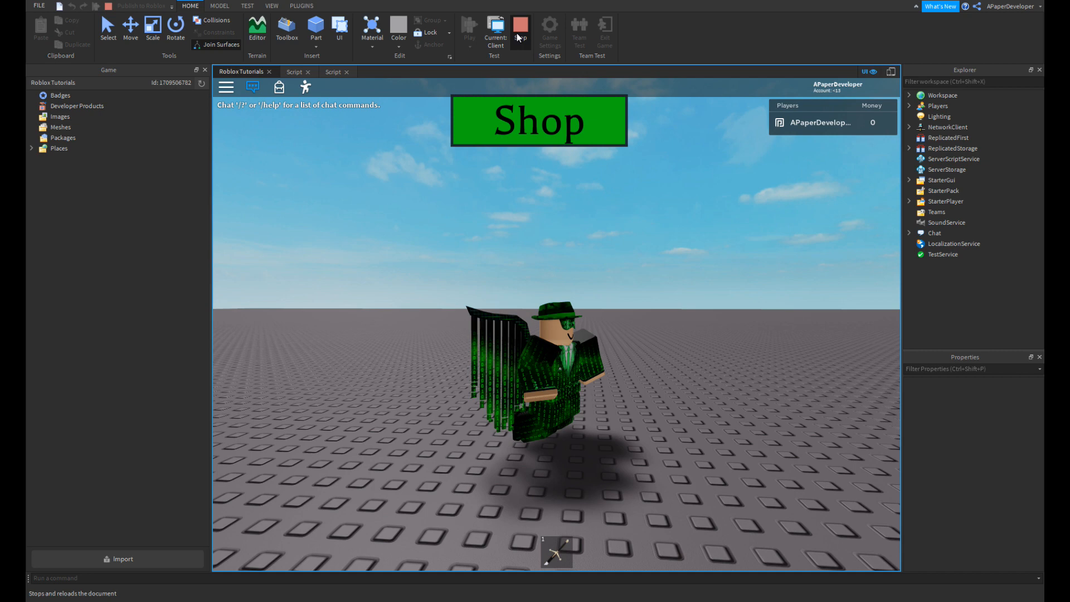
left_click(519, 28)
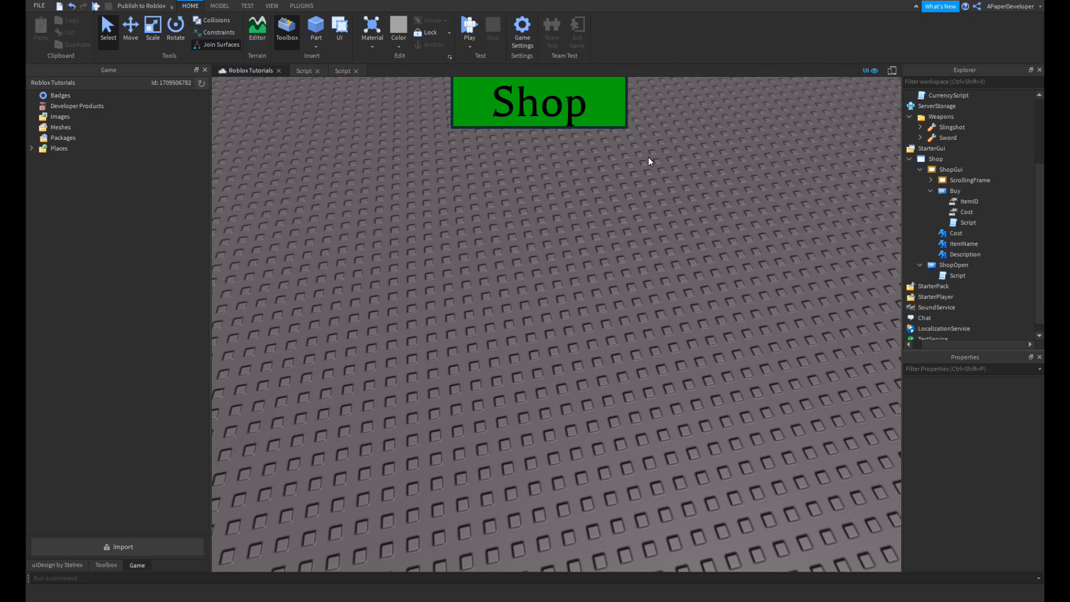
- Move the ShopOpen button out of the Shop GUI into ServerStorage and clear the selection
right_click_drag(719, 223, 649, 306)
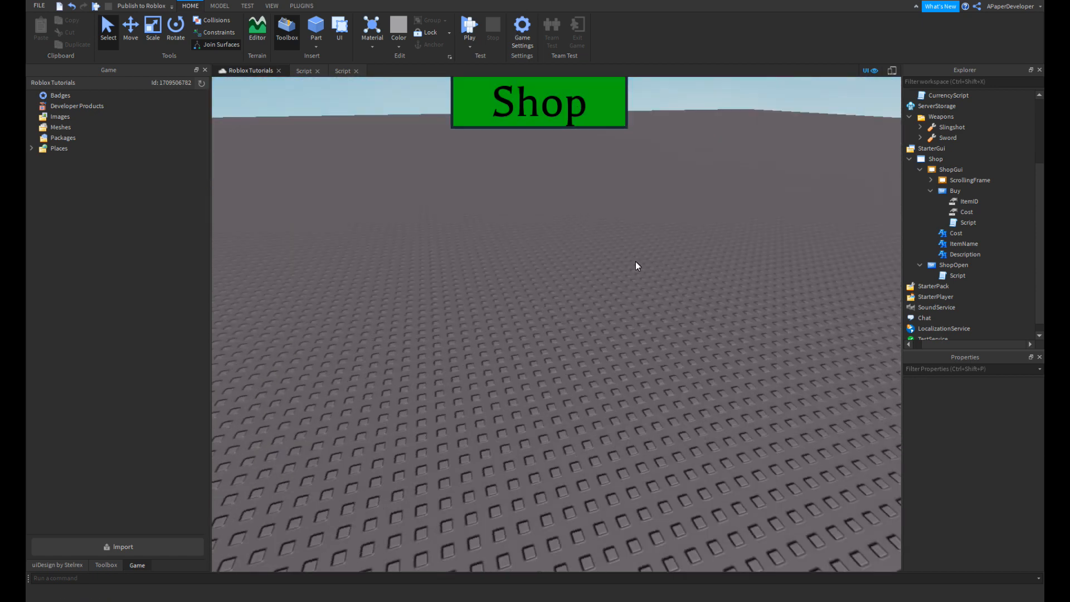
left_click(954, 265)
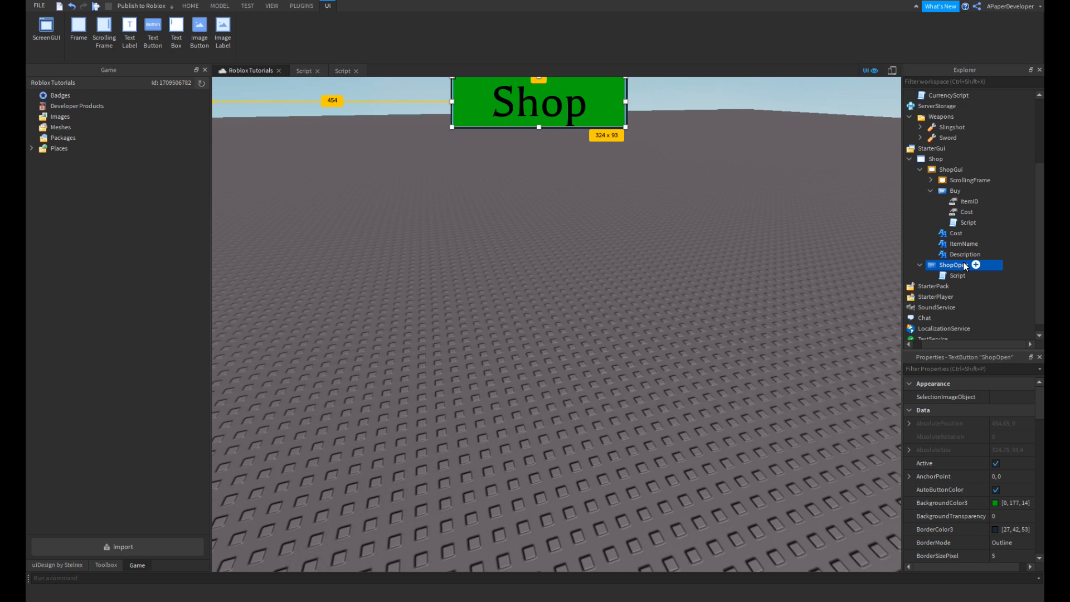
left_click_drag(966, 268, 955, 169)
scroll(971, 185, "up", 2)
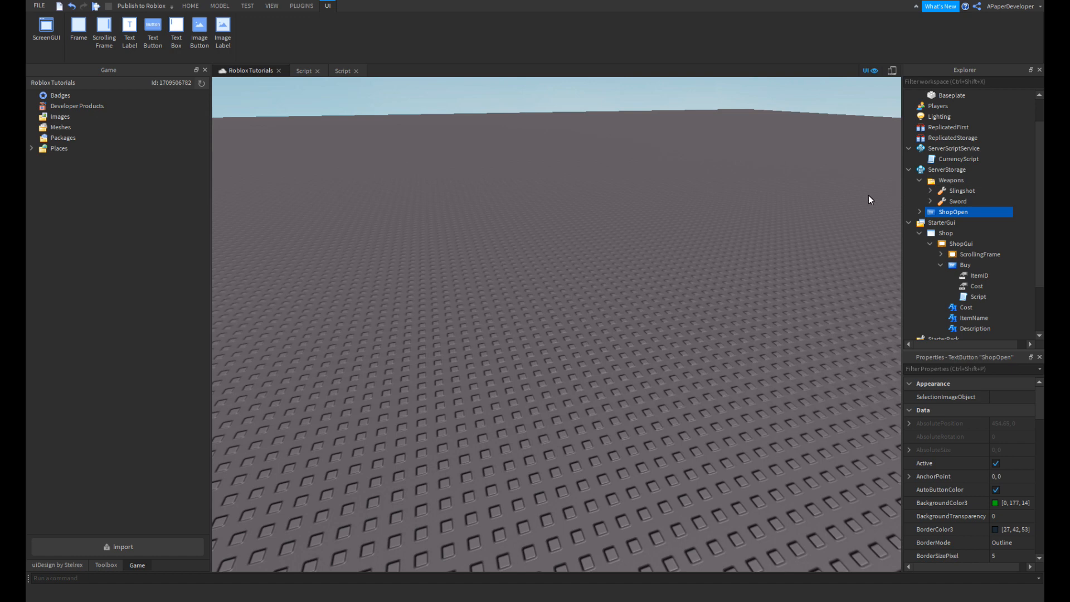
left_click(852, 195)
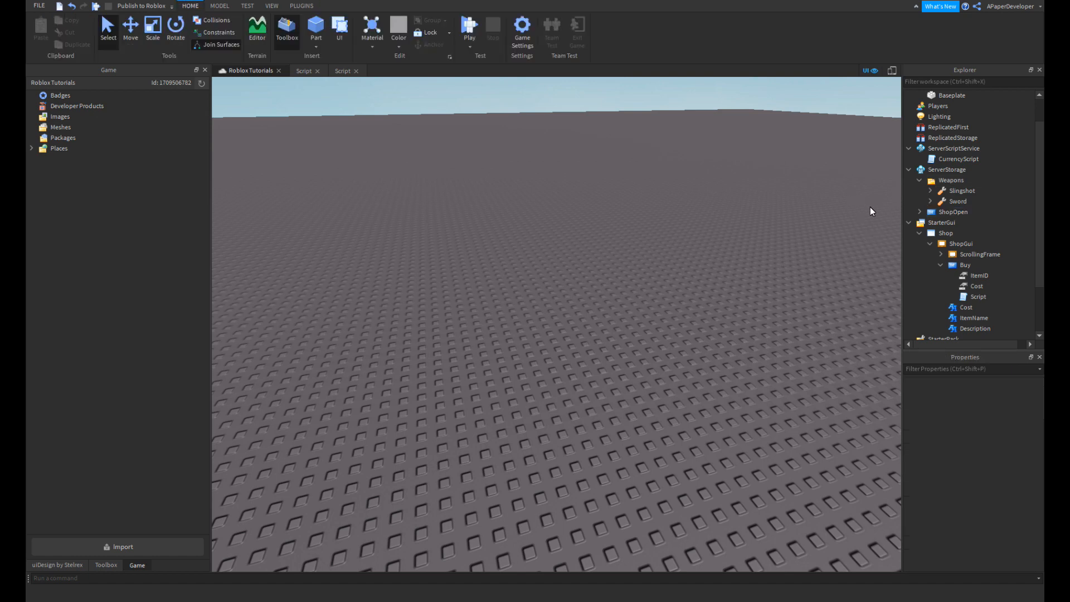
- Collapse the ShopGui frame and turn on its Visible property
left_click(930, 244)
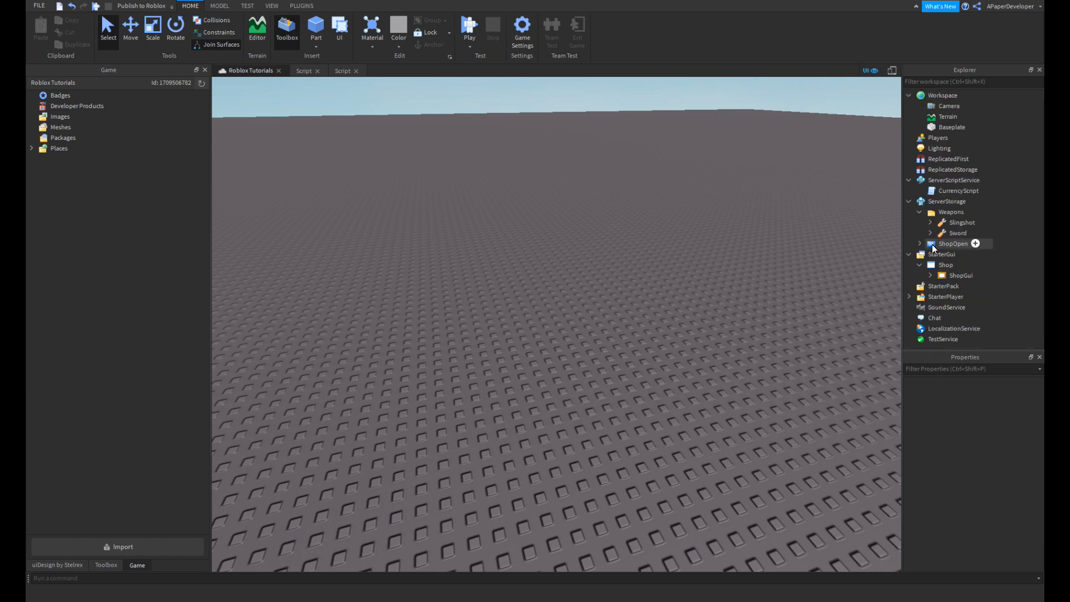
left_click(947, 273)
scroll(998, 446, "down", 10)
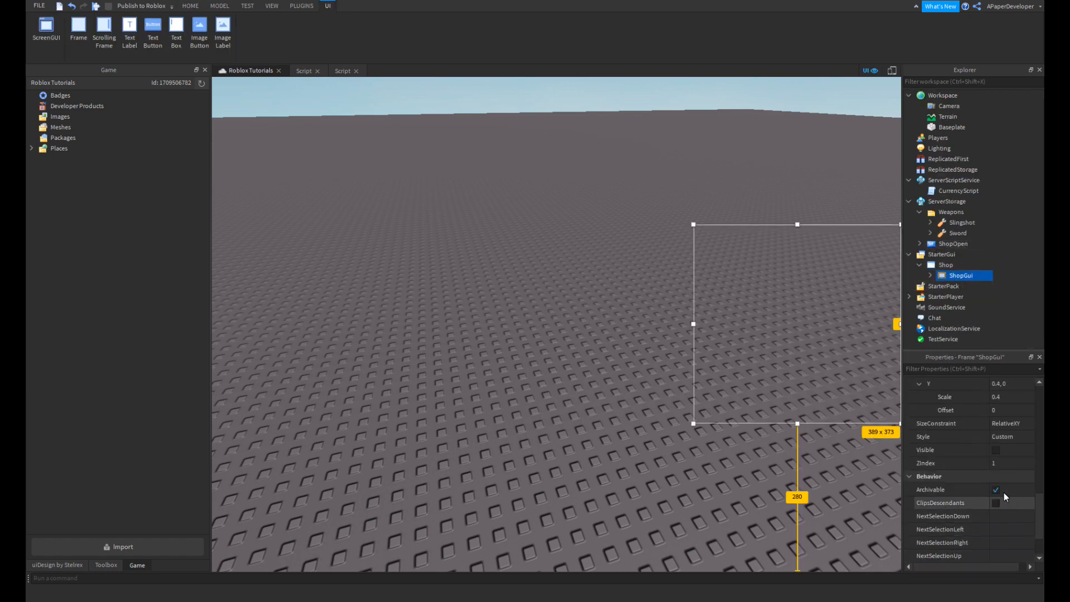
left_click(995, 450)
- Expand the ShopGui frame and insert a TextBox into it
left_click(930, 275)
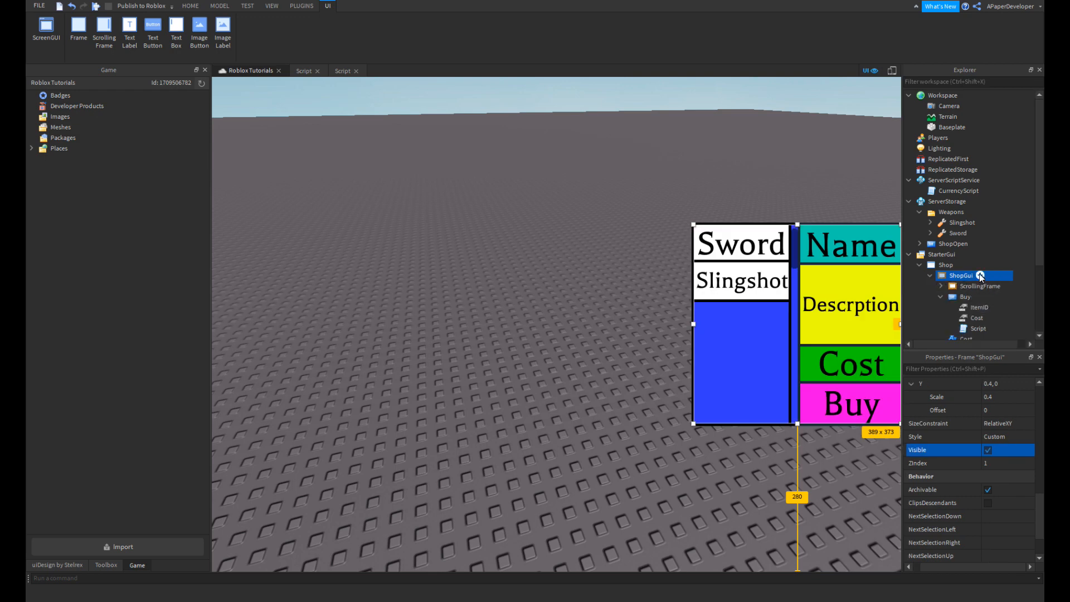
left_click(980, 275)
left_click(945, 369)
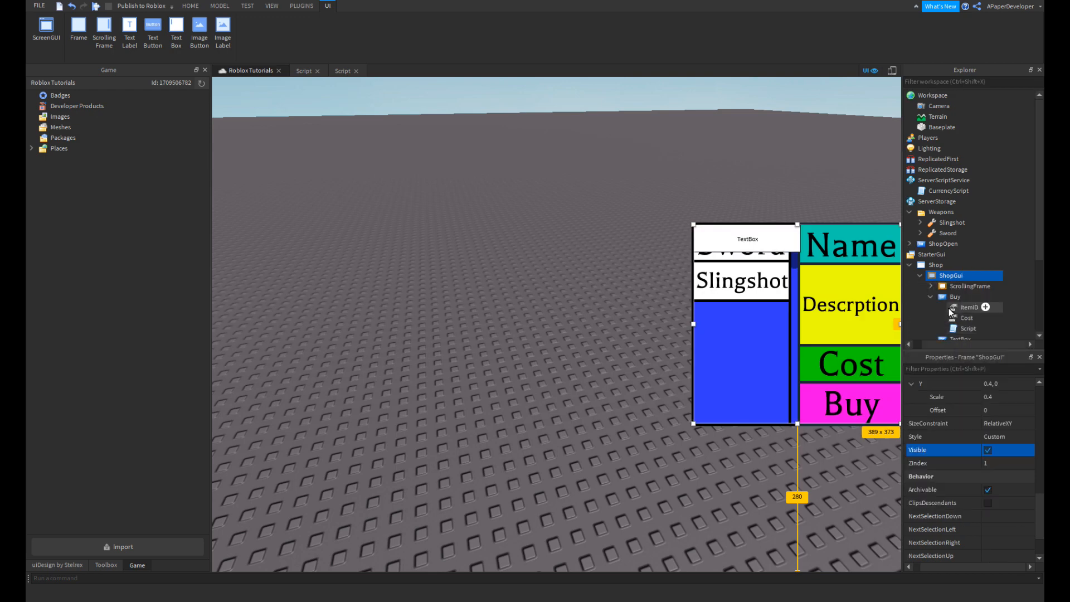
- Enable TextScaled on the new TextBox and set its text to X
left_click(955, 297)
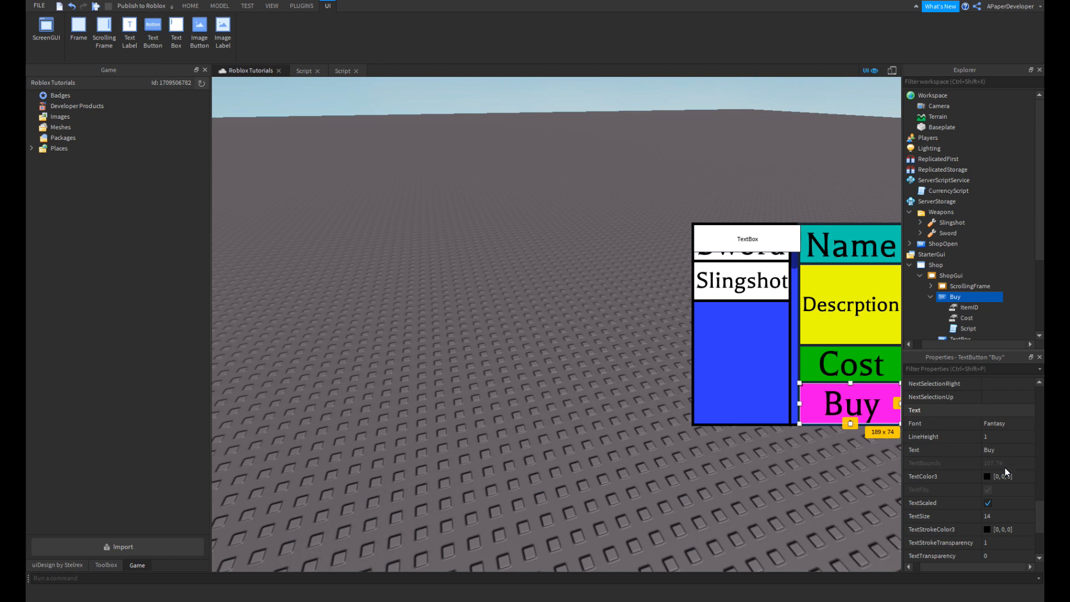
mouse_move(958, 300)
scroll(958, 297, "down", 2)
left_click(959, 275)
scroll(992, 473, "up", 2)
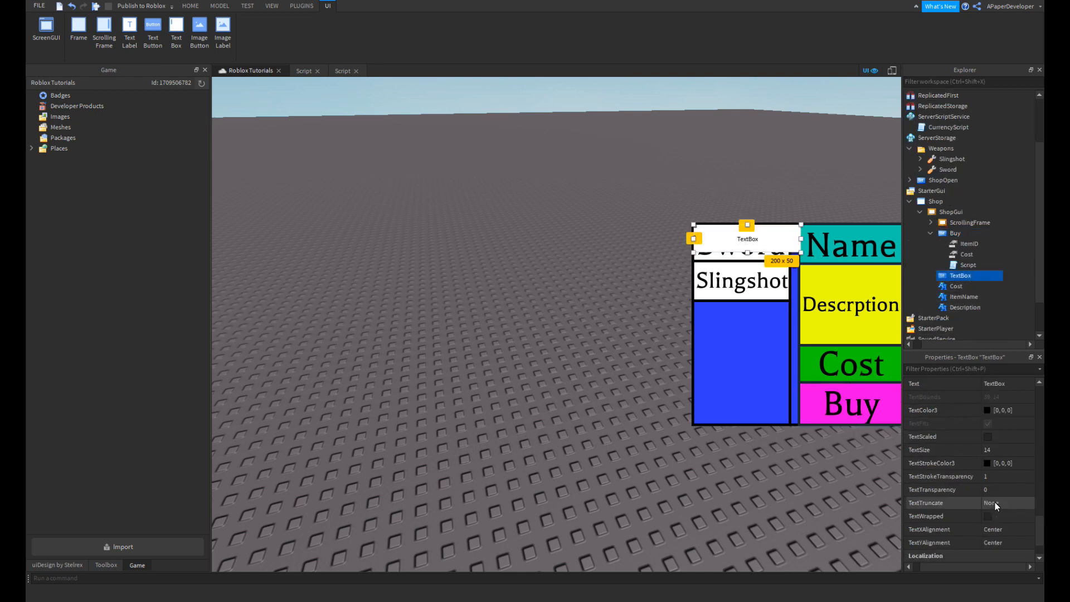
left_click(988, 436)
scroll(980, 382, "up", 3)
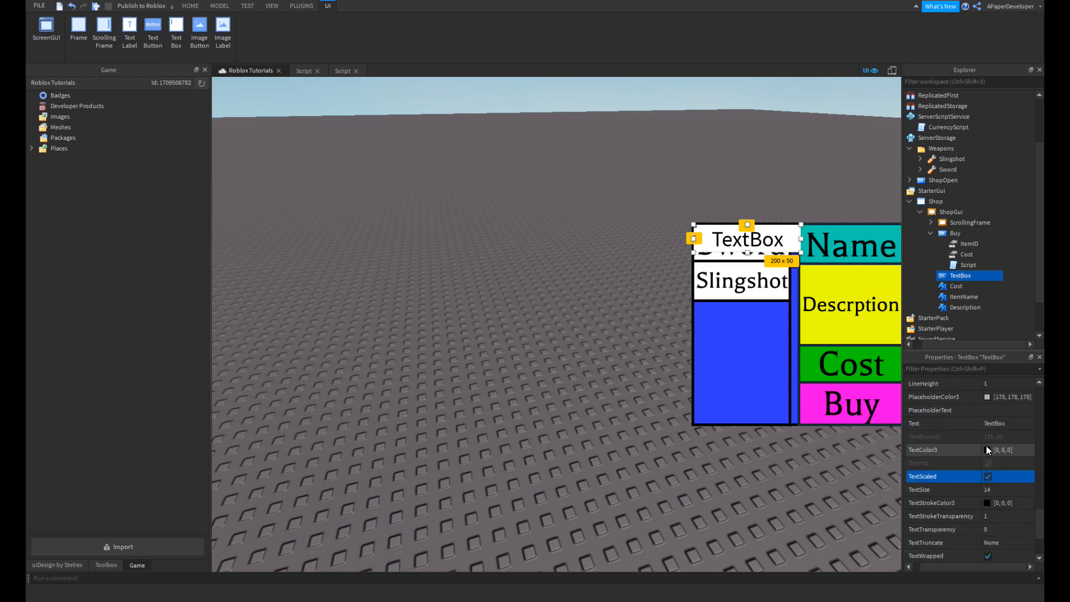
left_click(997, 463)
type("X")
key("Return")
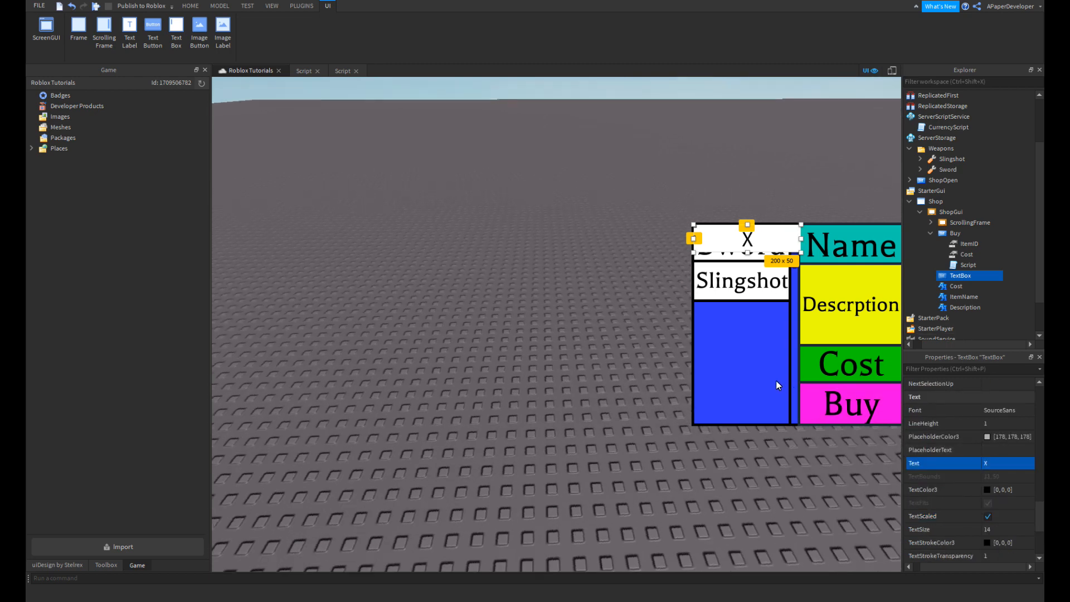
- Set the size of the X text box to a scale of 0.2 by 0.2 with zero offsets
scroll(985, 480, "down", 5)
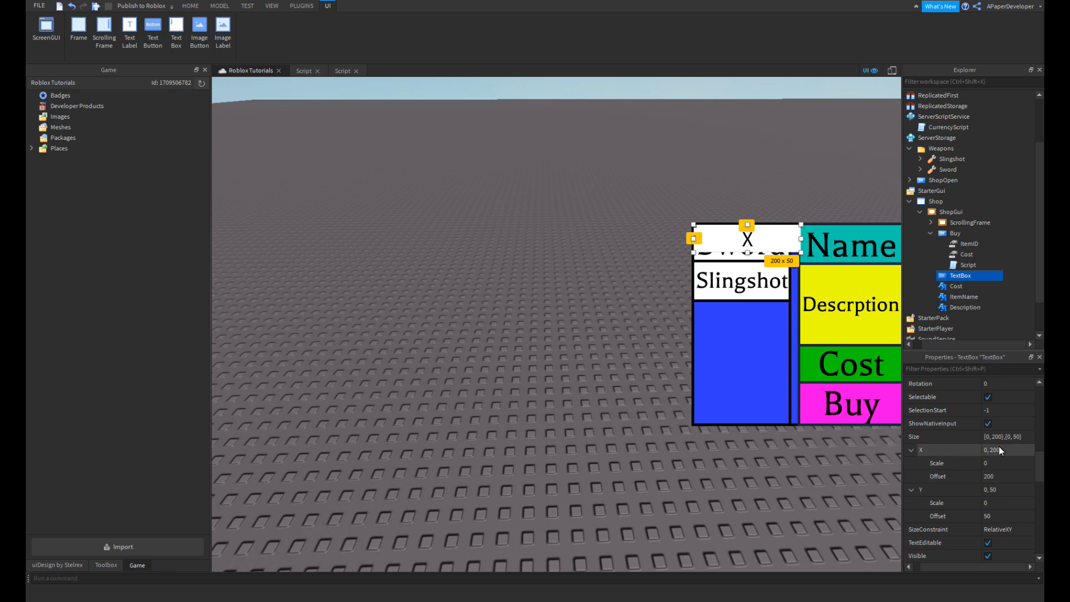
left_click(1008, 436)
type("0.2")
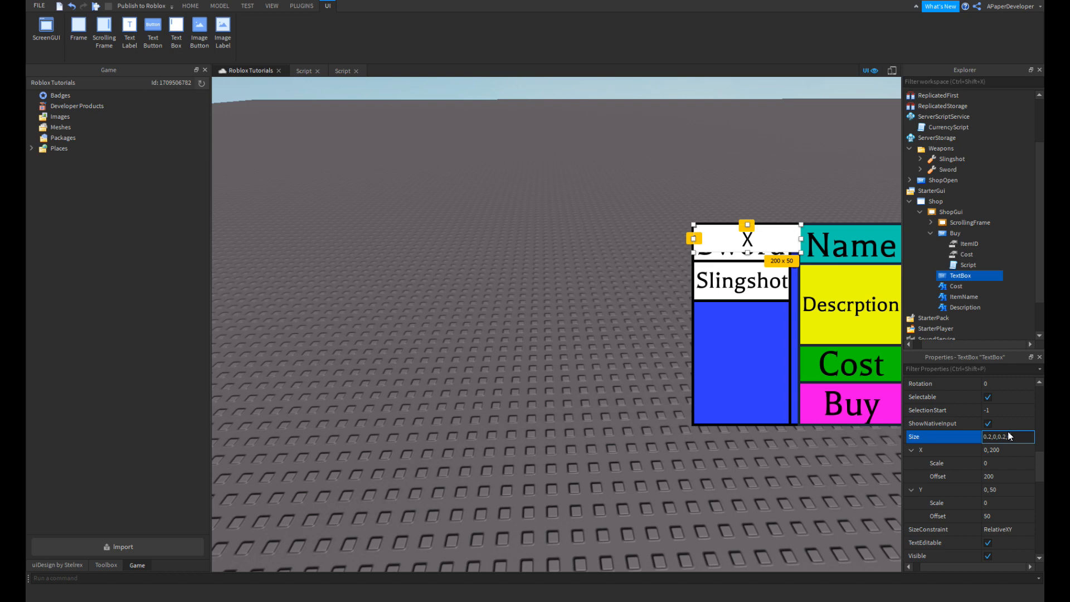
type(",0,0.2,")
key("Return")
- Give the X text box a red background (#ff0004) and a border size of 5 pixels
scroll(925, 451, "up", 5)
scroll(995, 415, "up", 3)
left_click(988, 451)
left_click(1028, 450)
left_click_drag(598, 263, 480, 124)
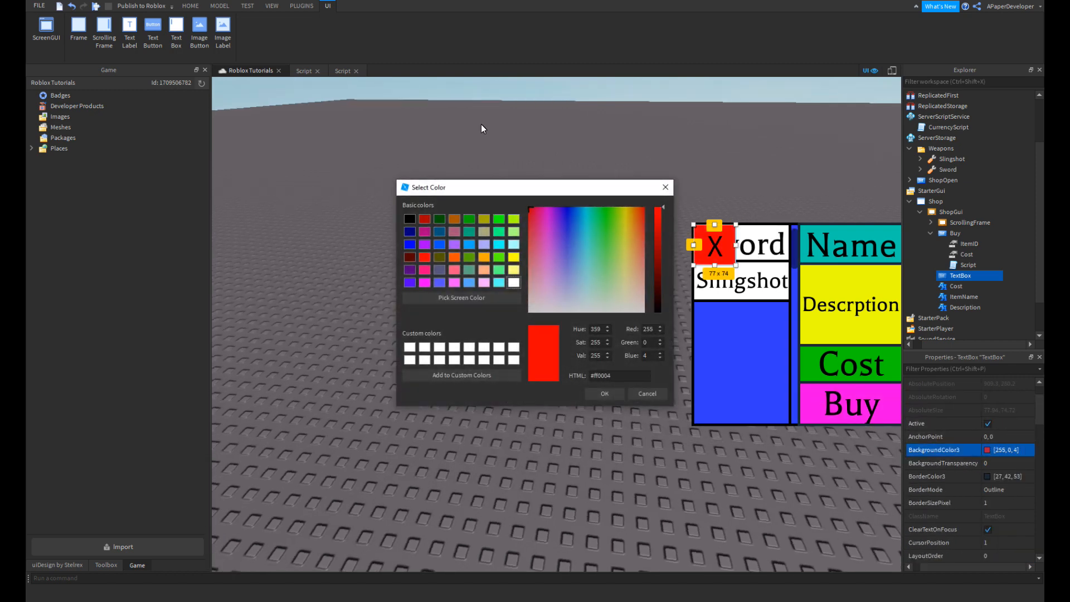
left_click(603, 394)
left_click(1003, 503)
type("5")
key("Return")
- Place the X text box above the shop frame with a Y position scale of -0.2 and offset of -5
scroll(925, 454, "down", 5)
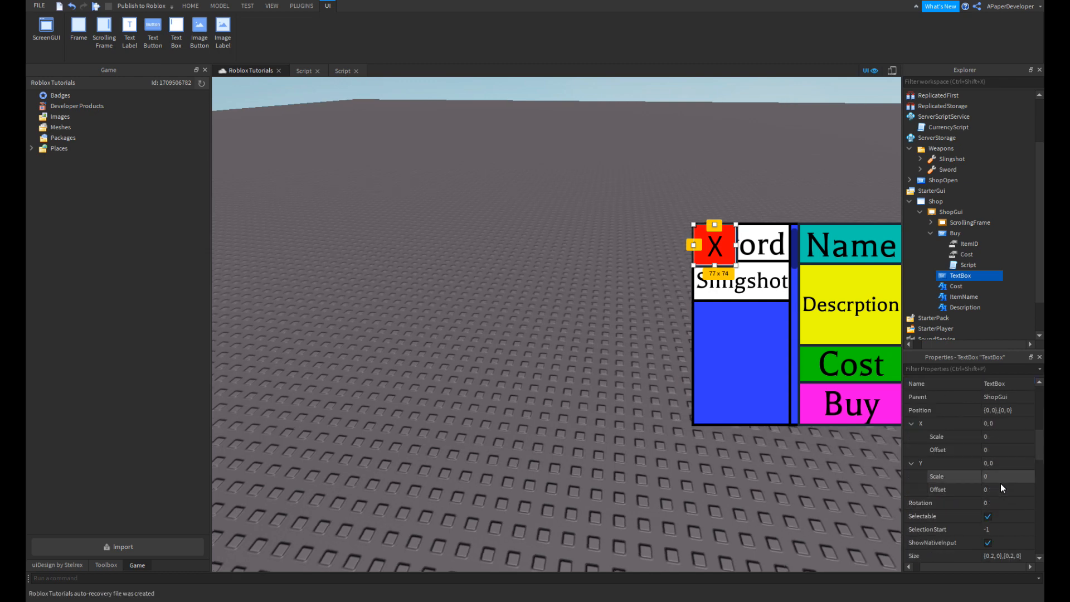
left_click(998, 474)
type("-0.2")
key("Return")
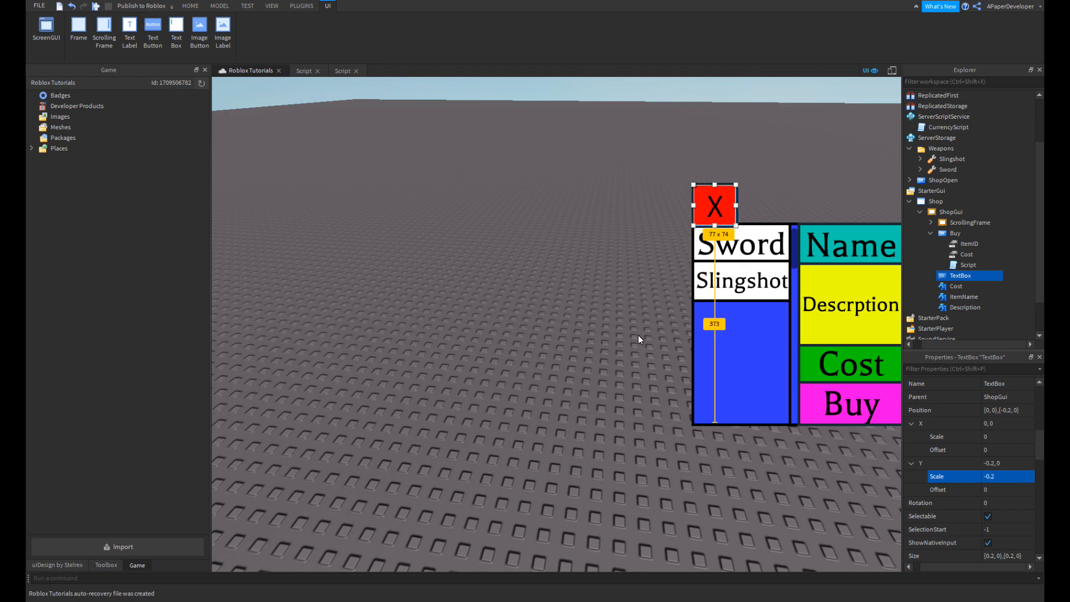
left_click(639, 336)
left_click(960, 275)
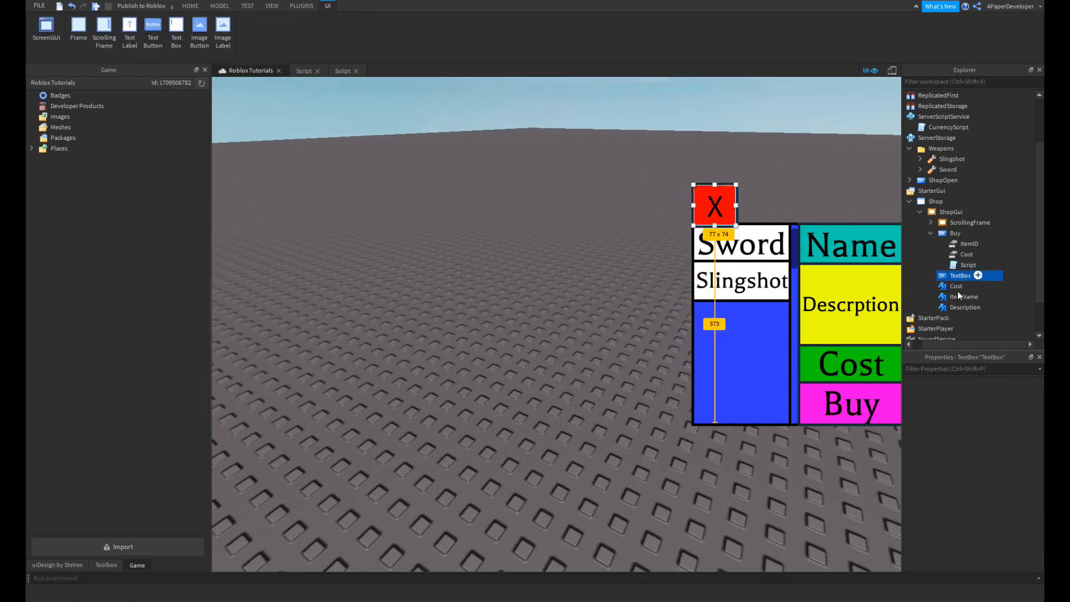
left_click(1001, 489)
type("-5")
key("Return")
left_click(425, 345)
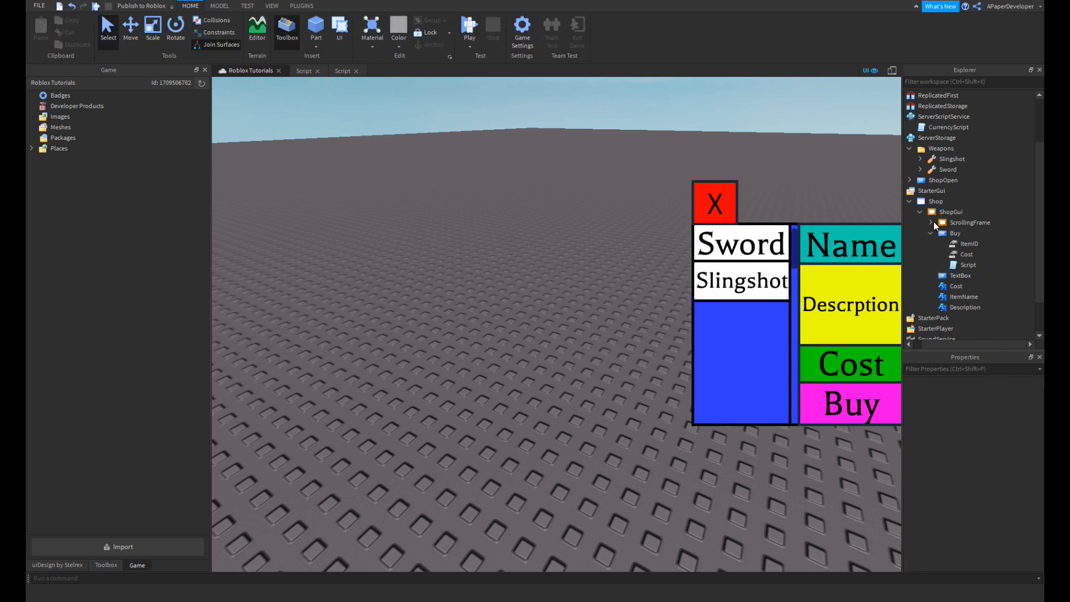
- Rename the TextBox in ShopGui to X
left_click(958, 275)
right_click(958, 275)
left_click(967, 336)
type("X")
right_click(671, 257)
key("Escape")
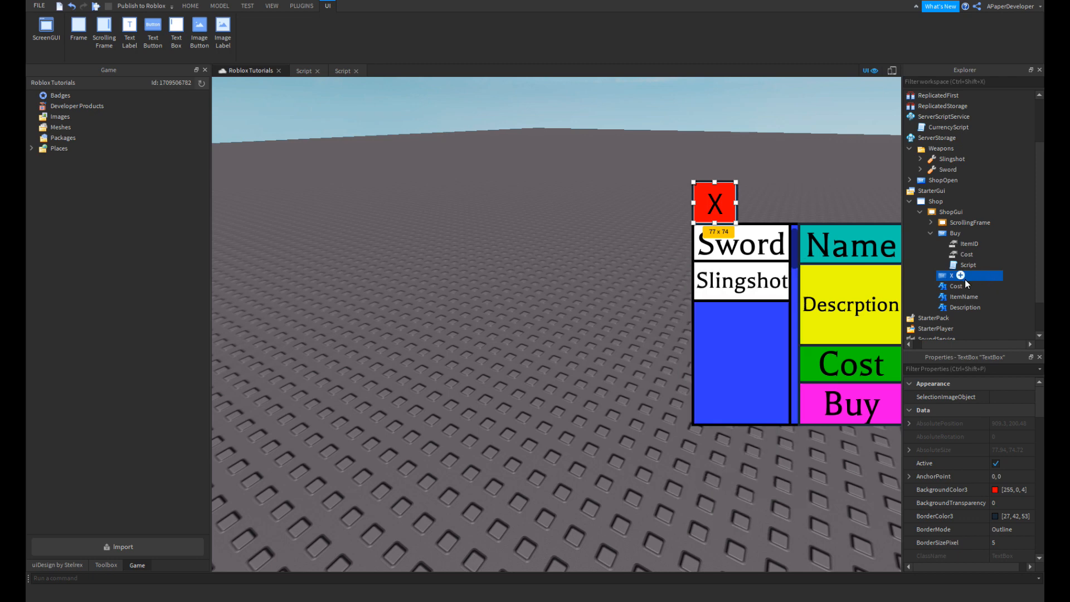
- Add a Script to X, replace its default code, and start the line script.Parent.mousebutt
left_click(960, 275)
left_click(939, 319)
key("ctrl+a")
type("s")
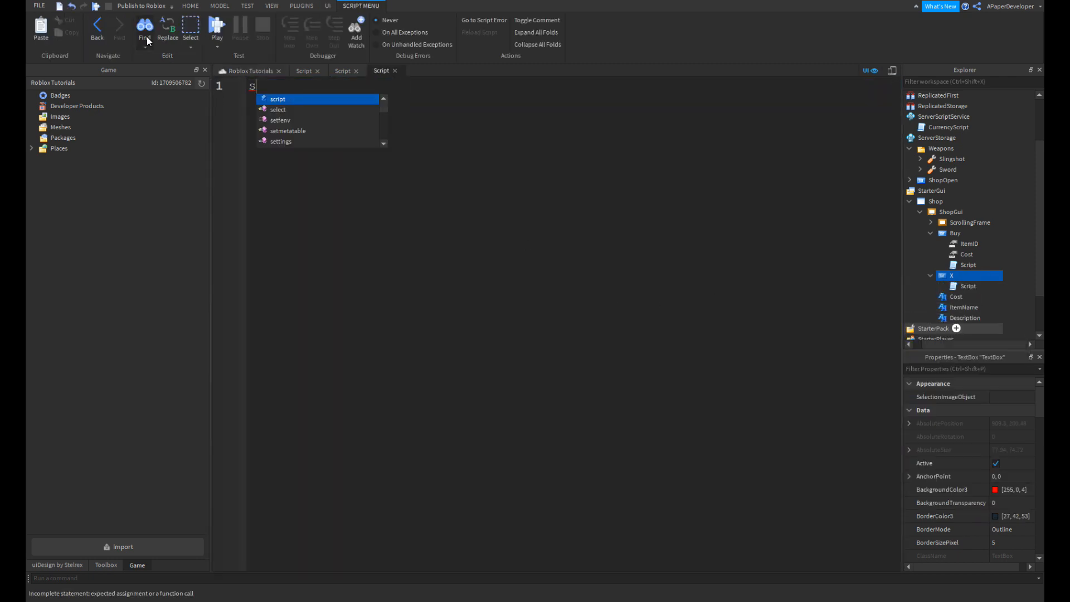
type("cript.Parent.mousebutt")
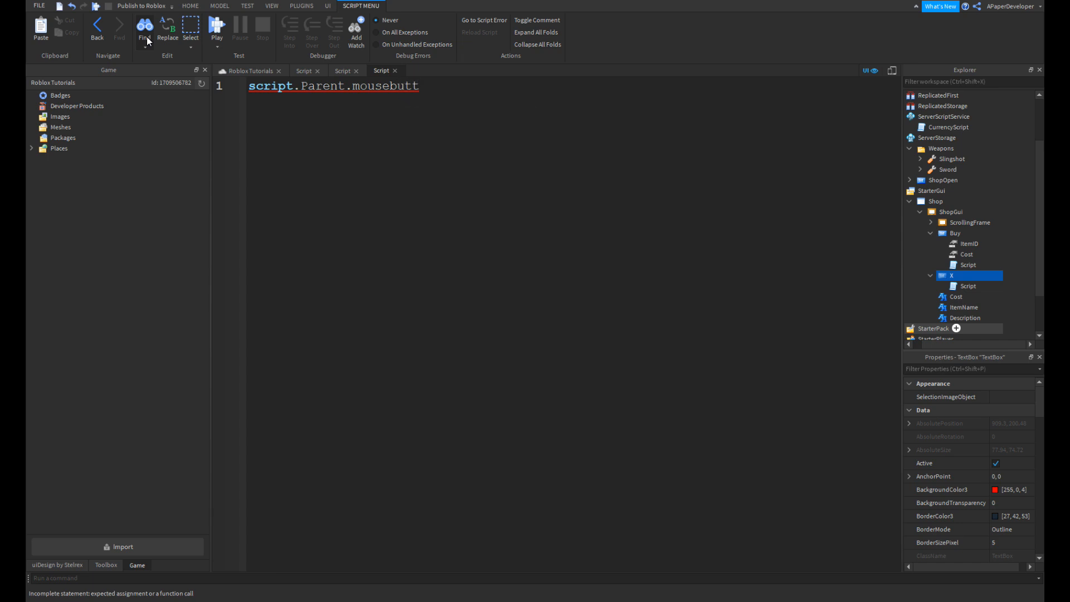
- Try to complete a mouse button event after script.Parent in the X script, and clear the attempts
key("ctrl+BackSpace")
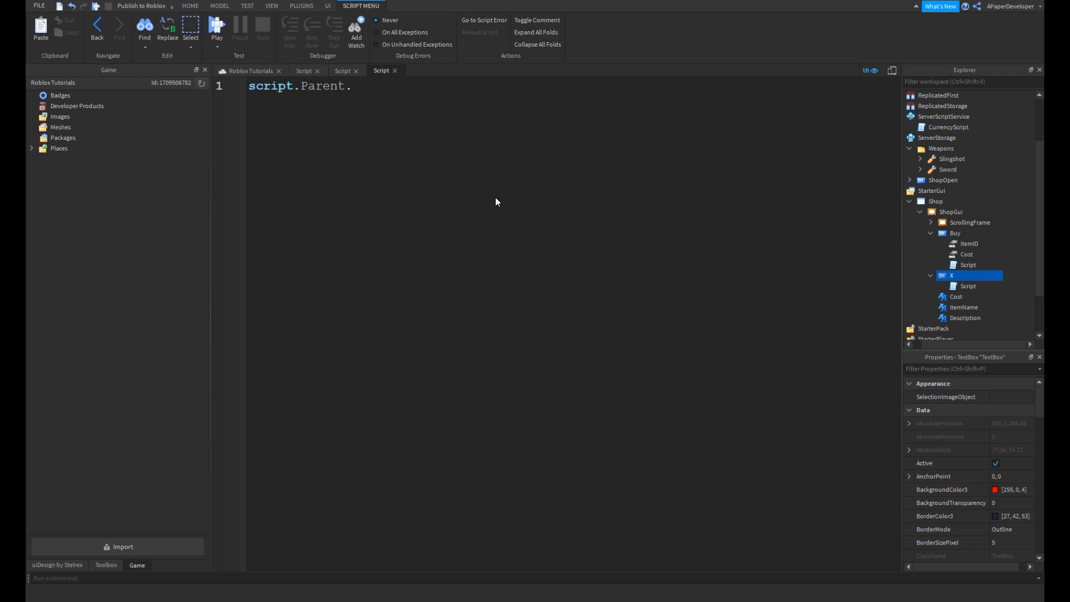
type("butt")
key("ctrl+BackSpace")
type("mousebutt")
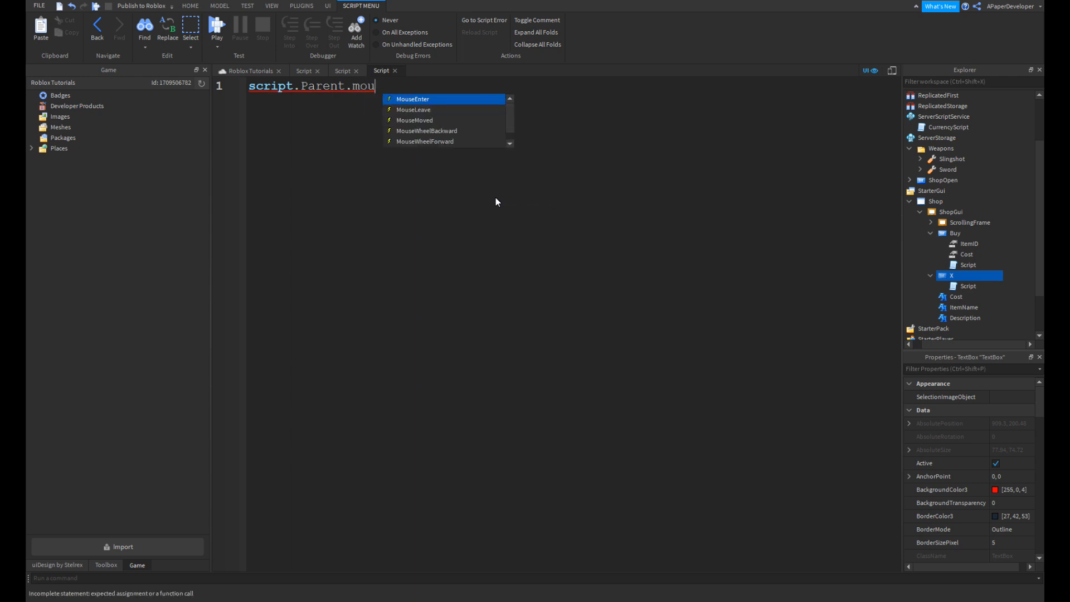
key("ctrl+BackSpace")
key("BackSpace")
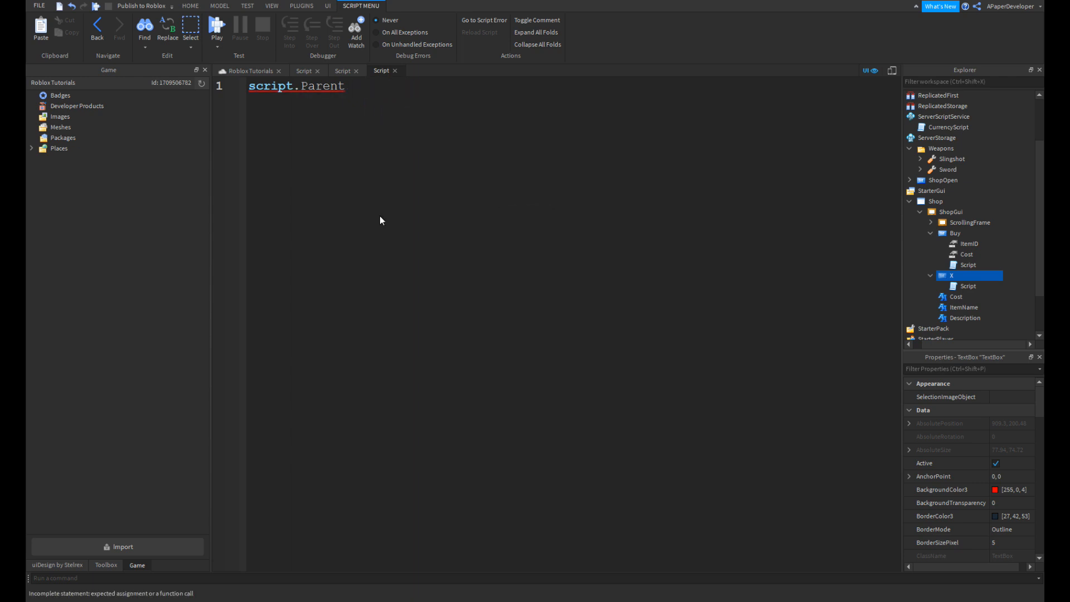
- Return to the game view, insert a TextButton into ShopGui, and select X to check its properties
left_click(243, 72)
left_click(973, 211)
type("te")
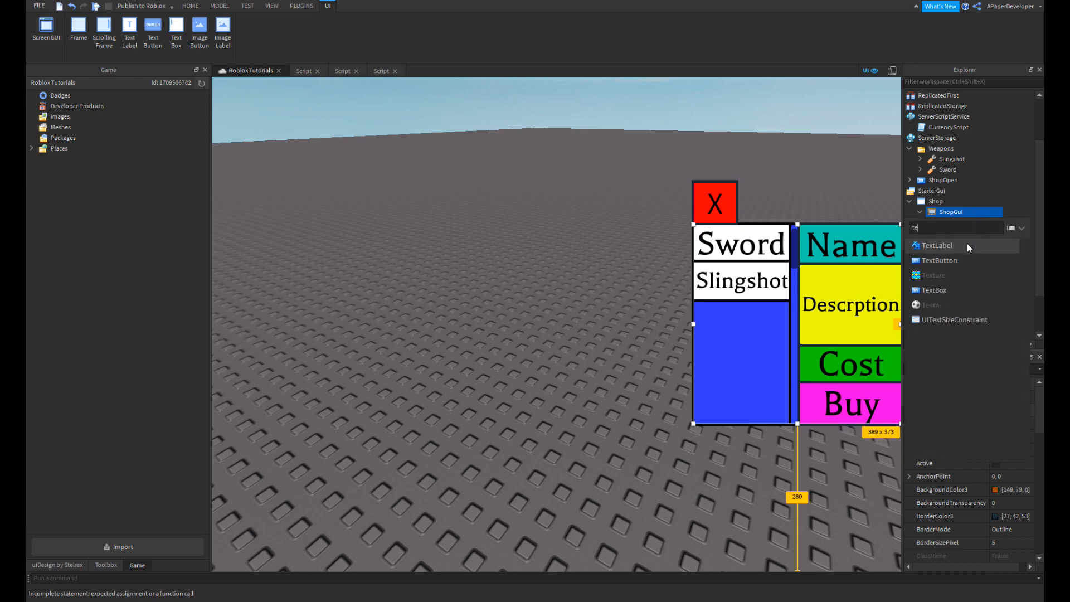
left_click(954, 260)
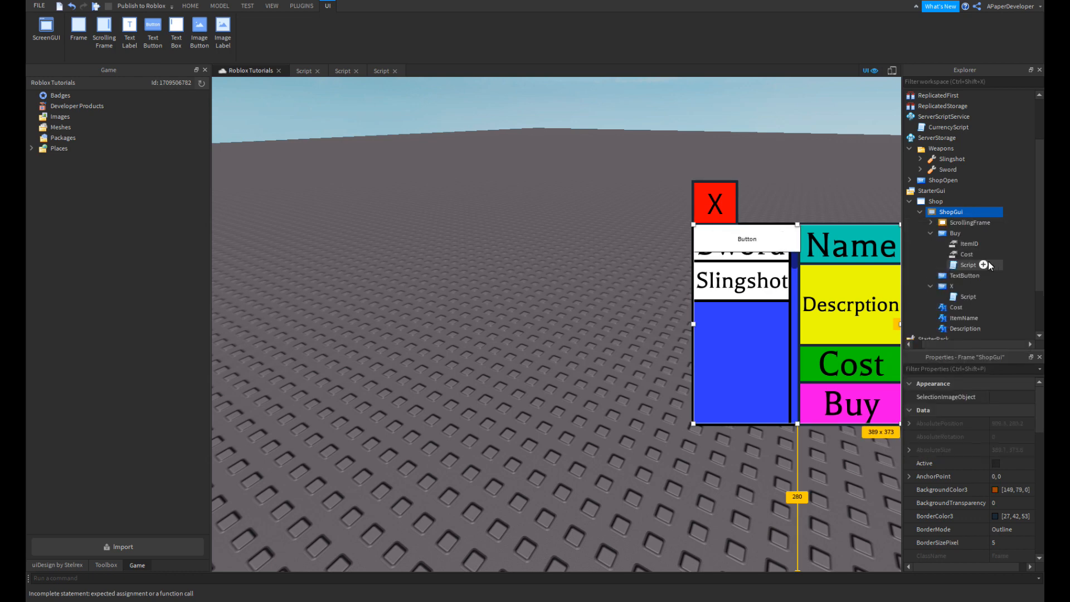
left_click(958, 286)
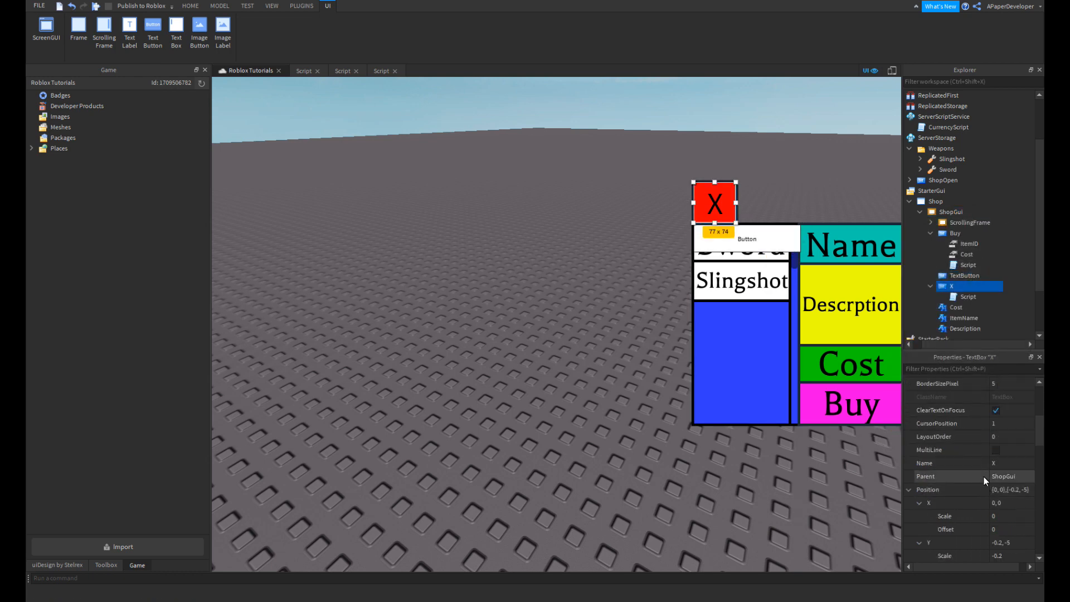
- Copy the Size value {0.2, 0},{0.2, 0} from the X text box to the new TextButton
scroll(981, 473, "down", 5)
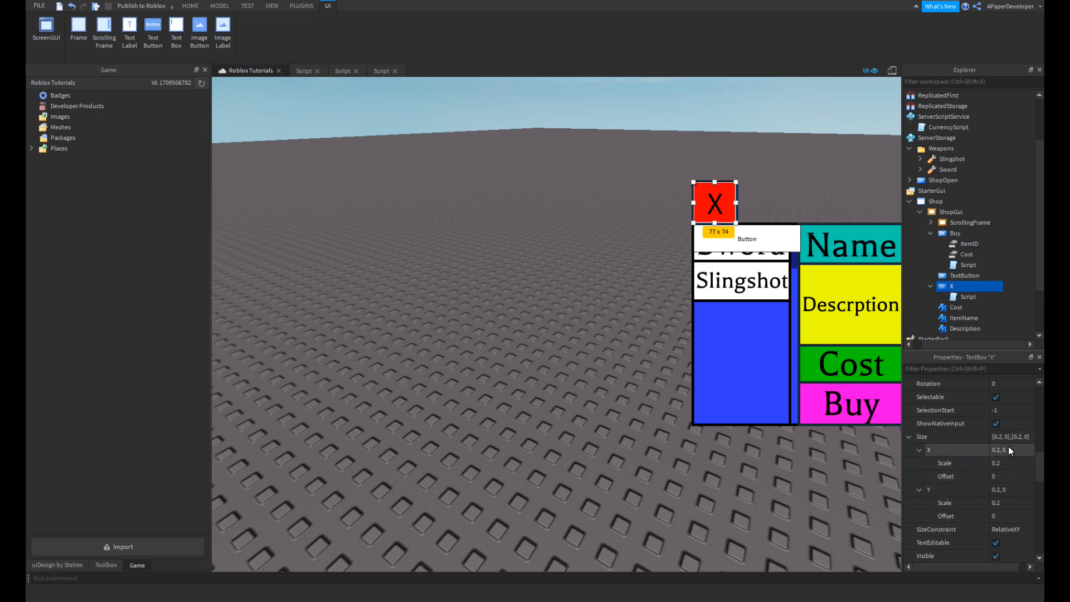
left_click(1008, 436)
key("ctrl+c")
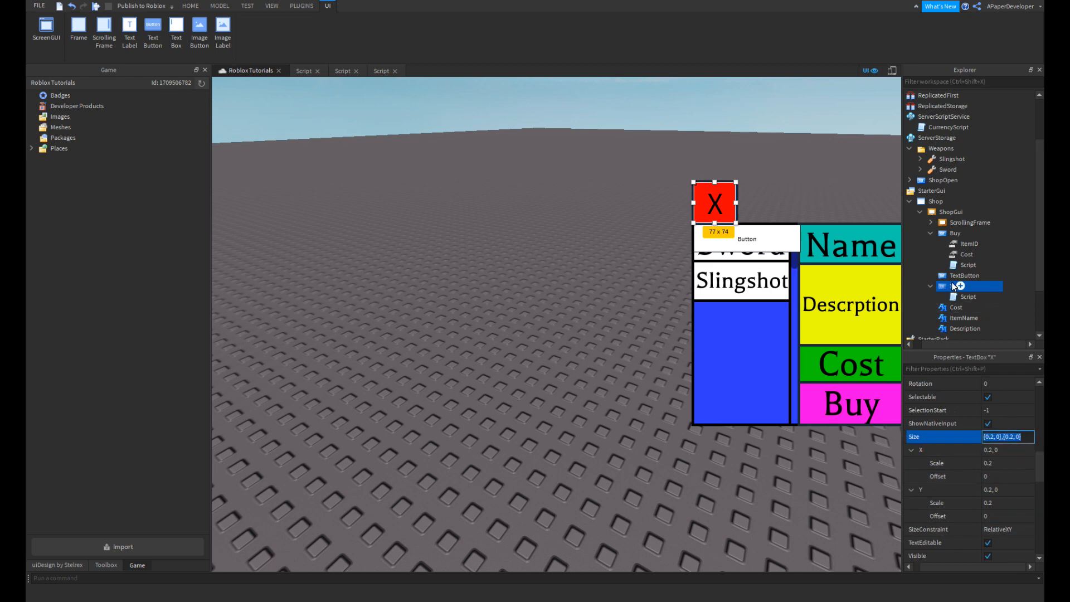
left_click(959, 275)
left_click(1008, 410)
key("ctrl+v")
key("Return")
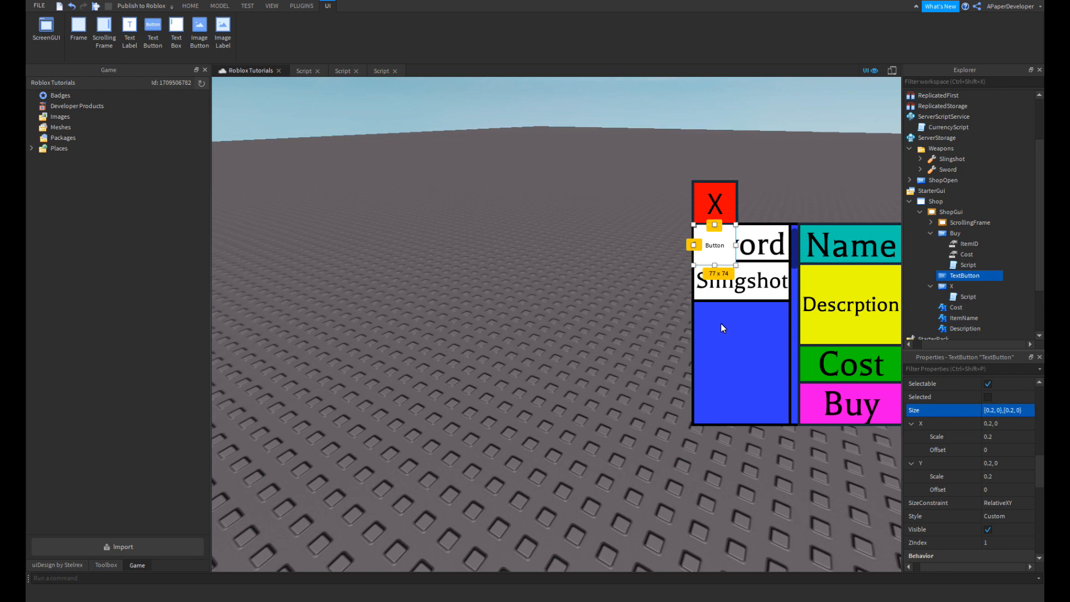
- Give the TextButton the same Position as the X text box, {0, 0},{-0.2, -5}
left_click(952, 286)
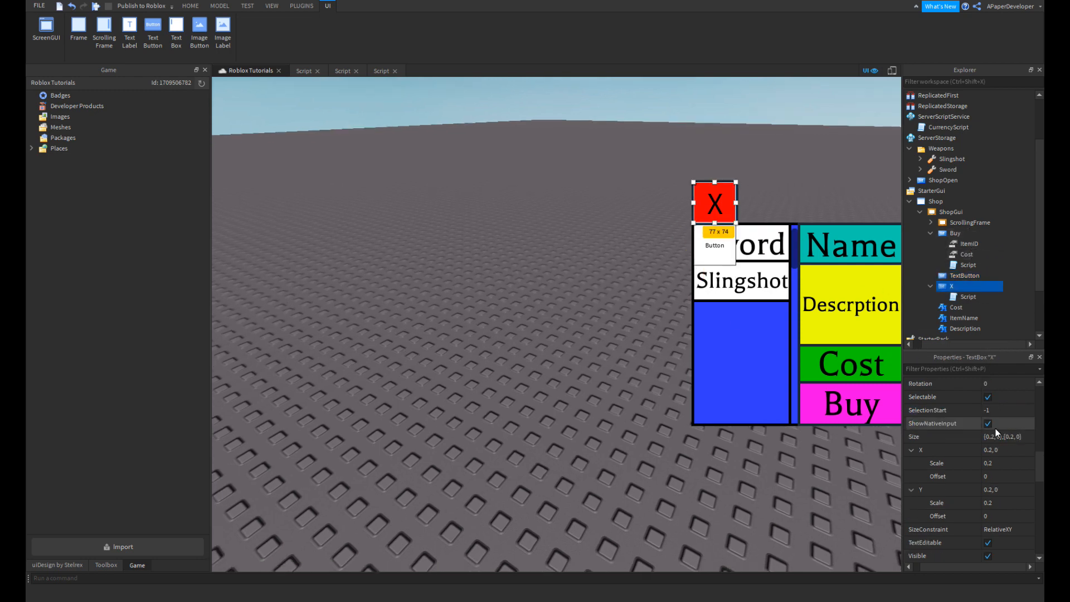
left_click(1001, 413)
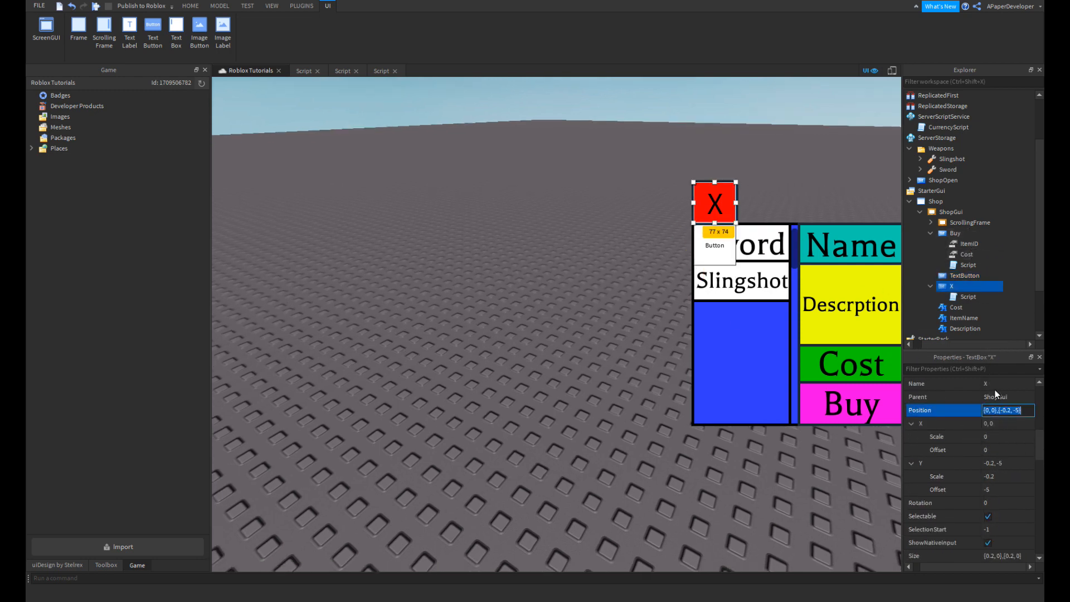
left_click(954, 233)
left_click(964, 276)
left_click(1011, 397)
type("{0, 0},{-0.2, 0}")
right_click_drag(786, 354, 761, 350)
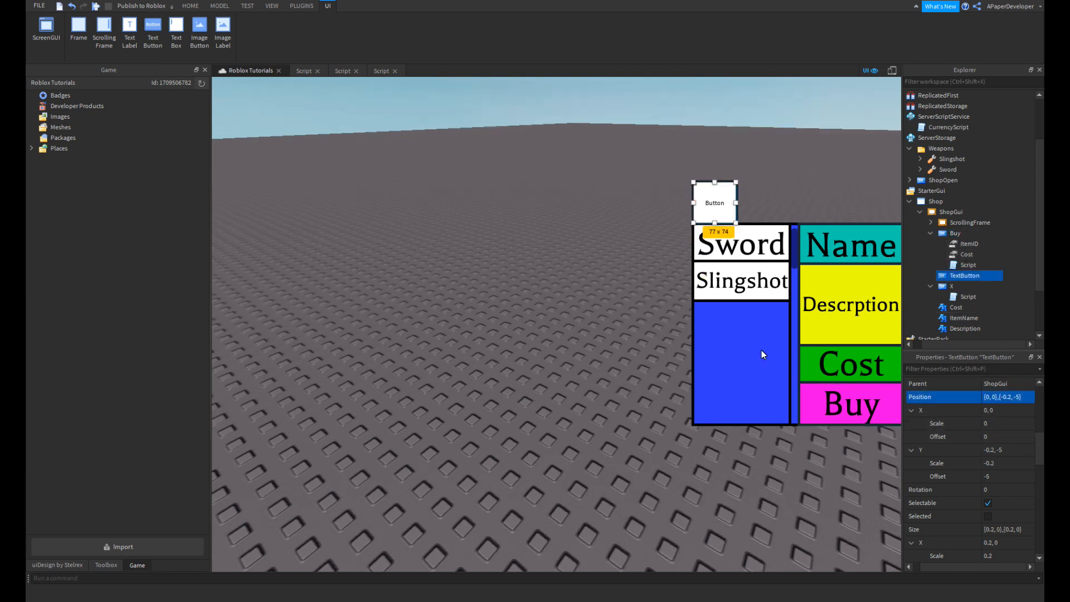
- Enable TextScaled on the TextButton, set its text to X and its font to Gotham
scroll(997, 488, "down", 3)
scroll(997, 489, "down", 5)
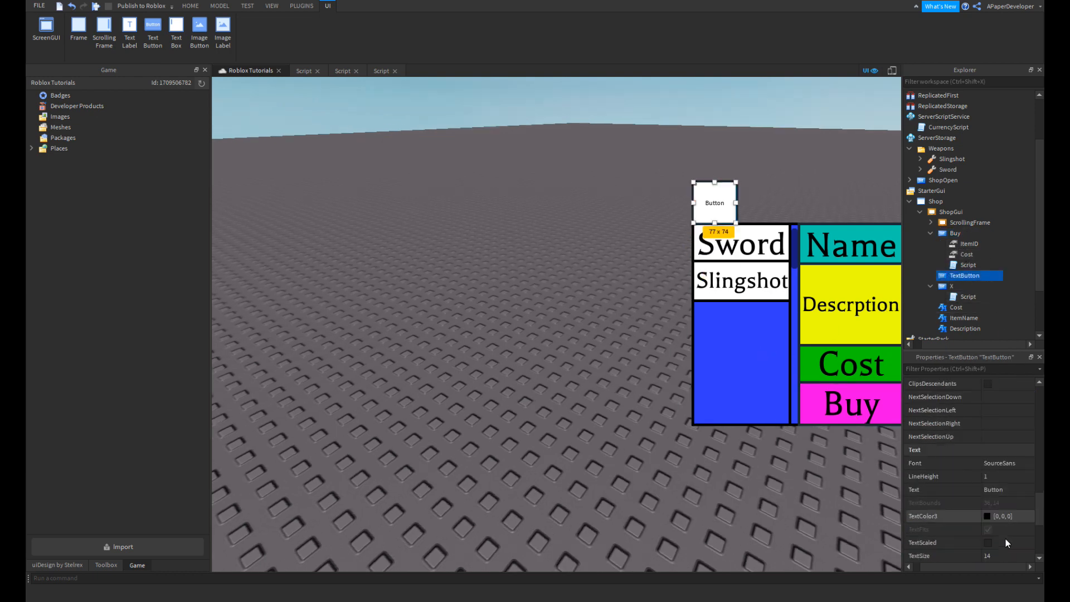
left_click(1003, 542)
left_click(1004, 489)
type("X")
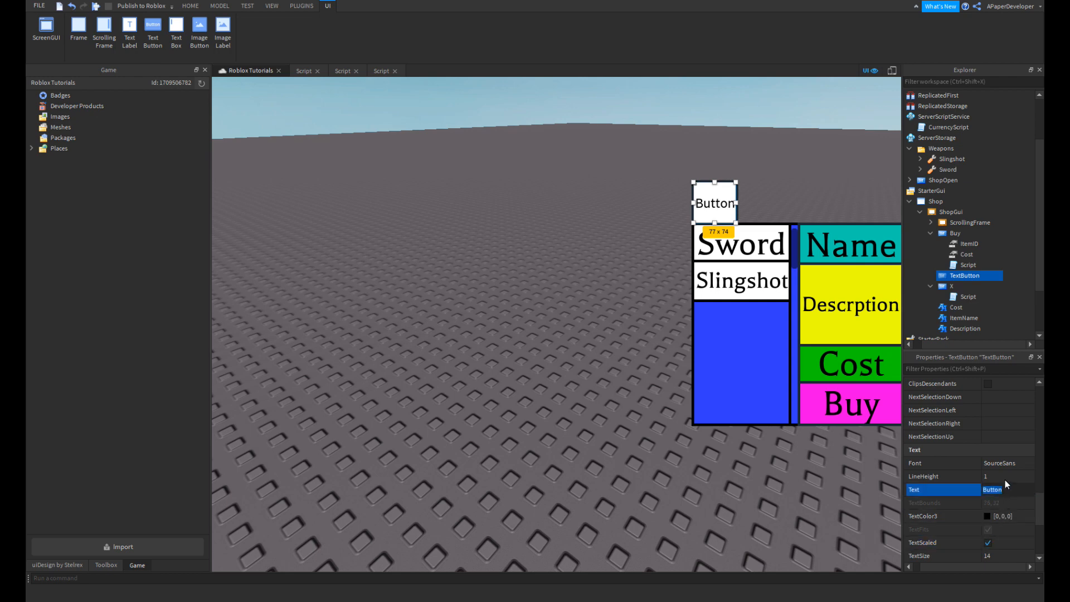
key("Return")
left_click(1003, 463)
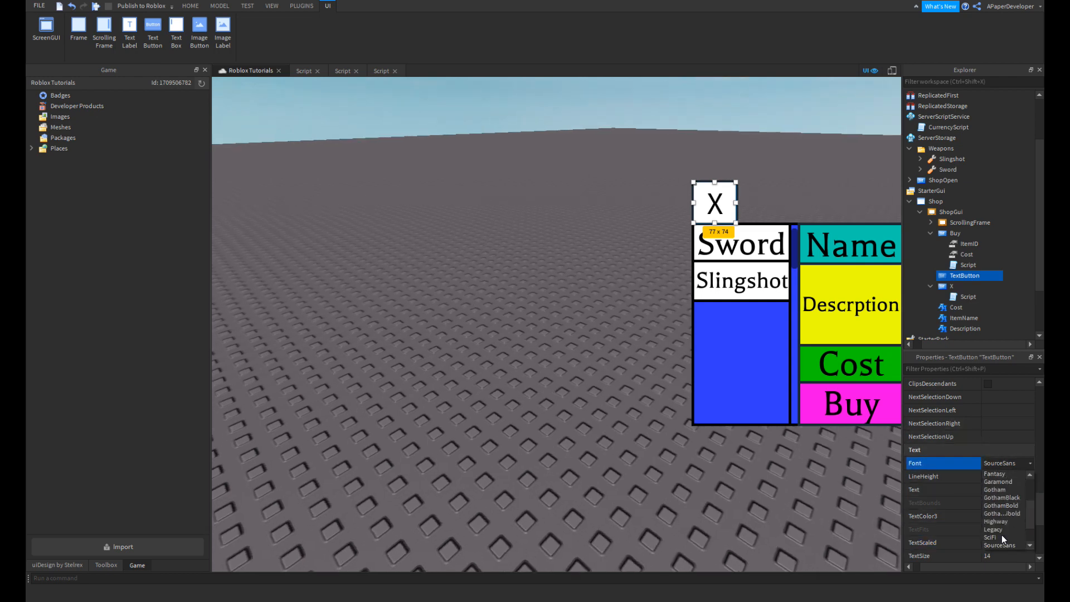
left_click(1000, 490)
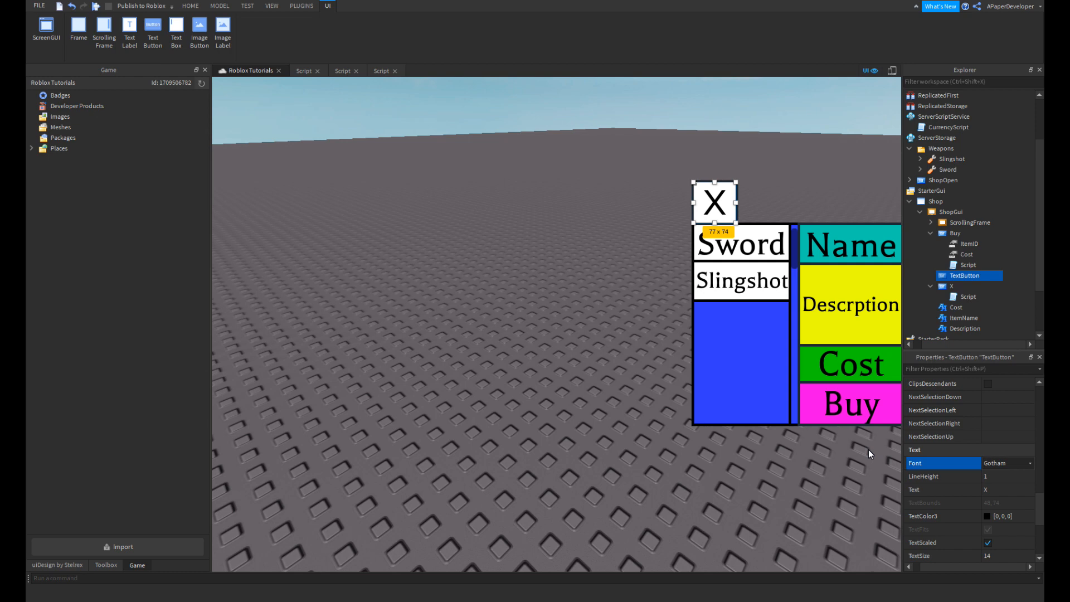
- Set the TextButton's BackgroundColor3 to red, 255, 0, 4
scroll(975, 454, "up", 10)
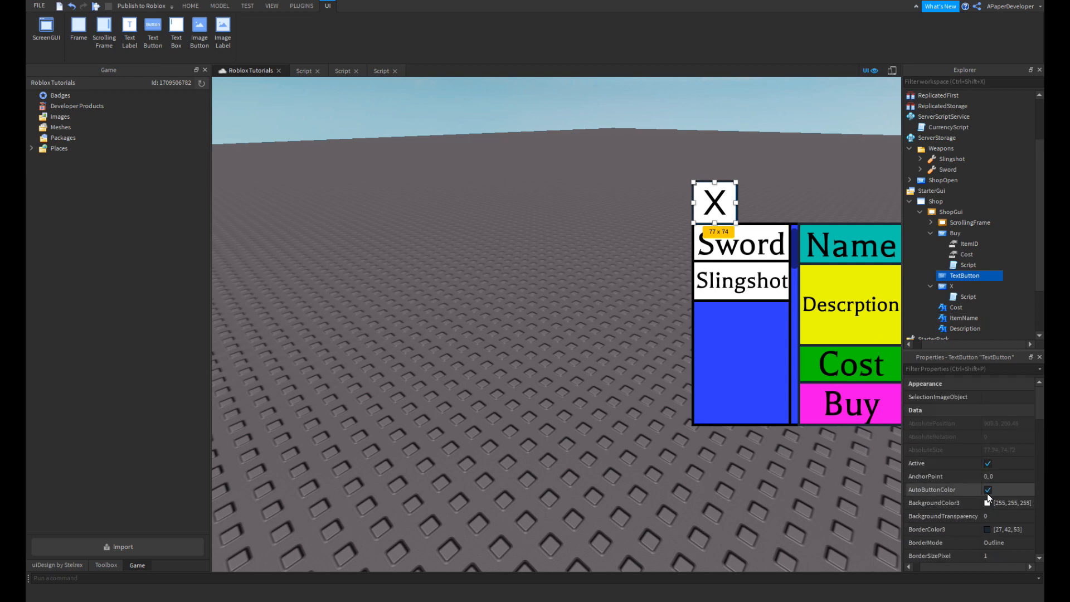
left_click(987, 503)
left_click_drag(635, 254, 482, 146)
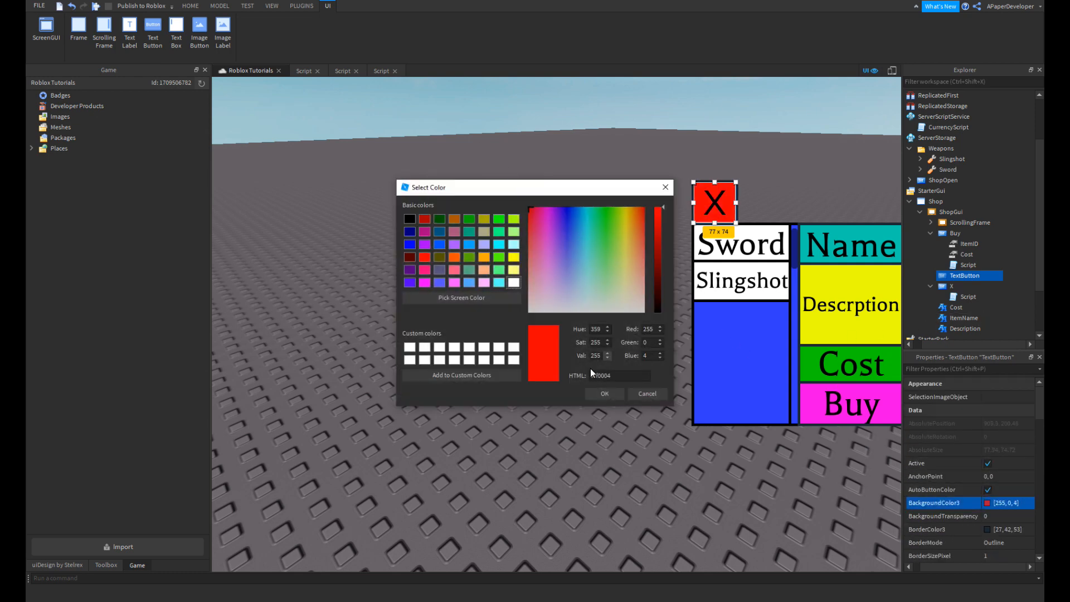
left_click(604, 393)
- Move the Script from the X text box into the TextButton, delete the old text box, and rename the TextButton X
left_click(954, 298)
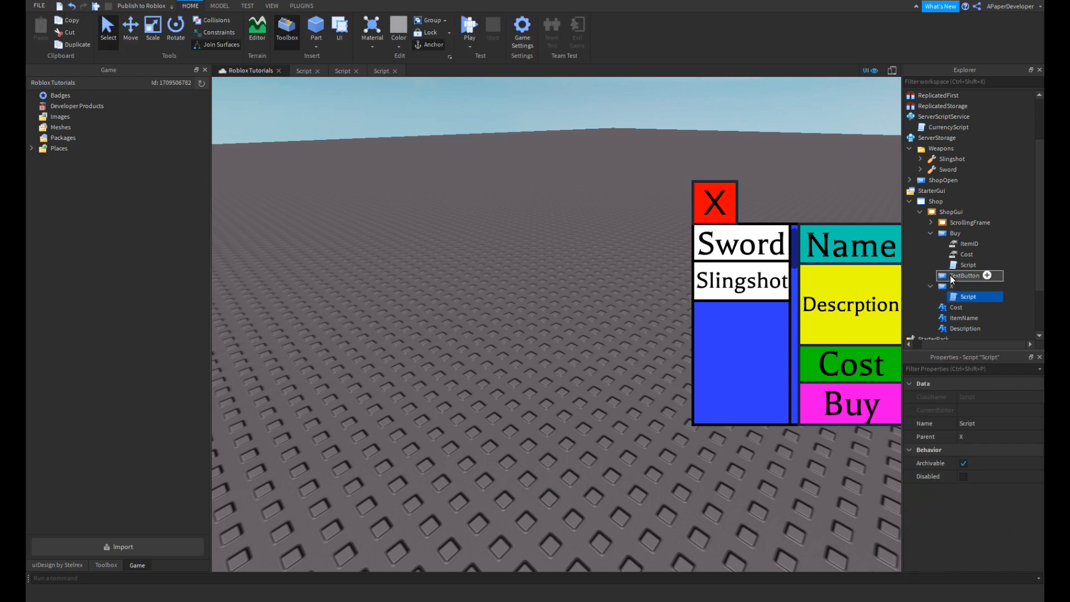
left_click_drag(950, 275, 952, 278)
right_click(960, 298)
left_click(964, 353)
left_click(963, 275)
key("F2")
type("X")
key("Return")
scroll(643, 330, "up", 3)
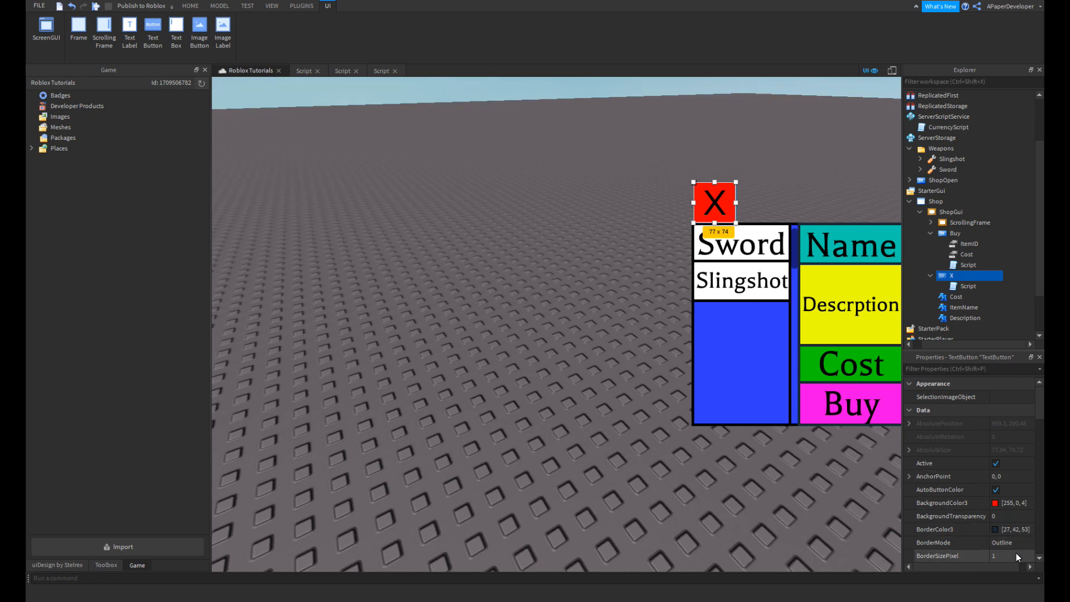
left_click(645, 434)
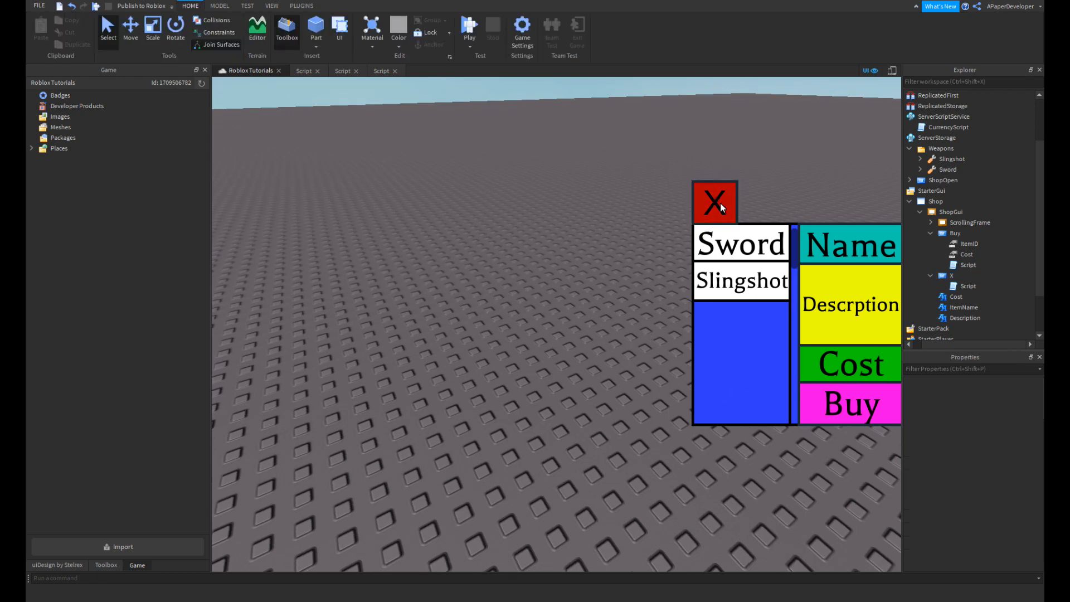
- In the X button's script, connect a MouseButton1Click function that sets script.Parent.Parent.Visible = false
double_click(967, 286)
key("ctrl+a")
key("End")
type(".MouseButton1Click:Connect(fun")
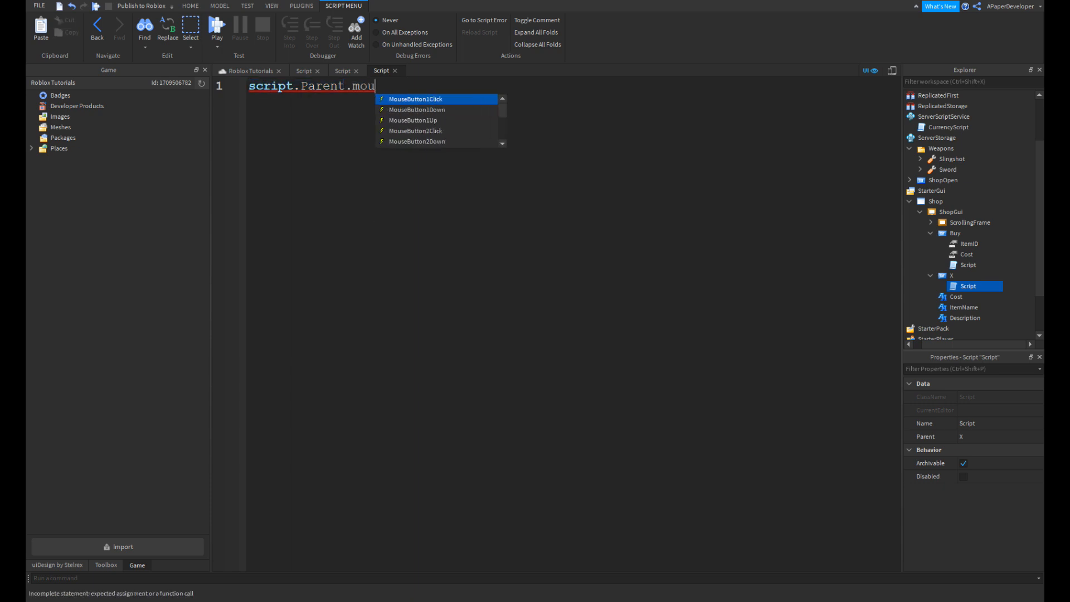
key("Tab")
type("()")
key("Return")
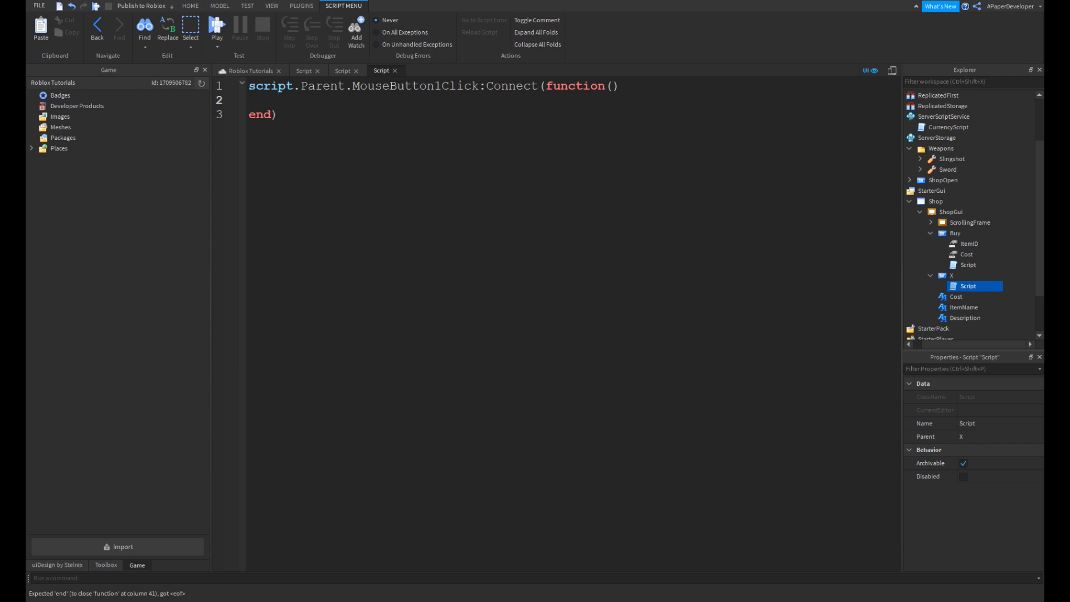
type("script.Parent.Parent")
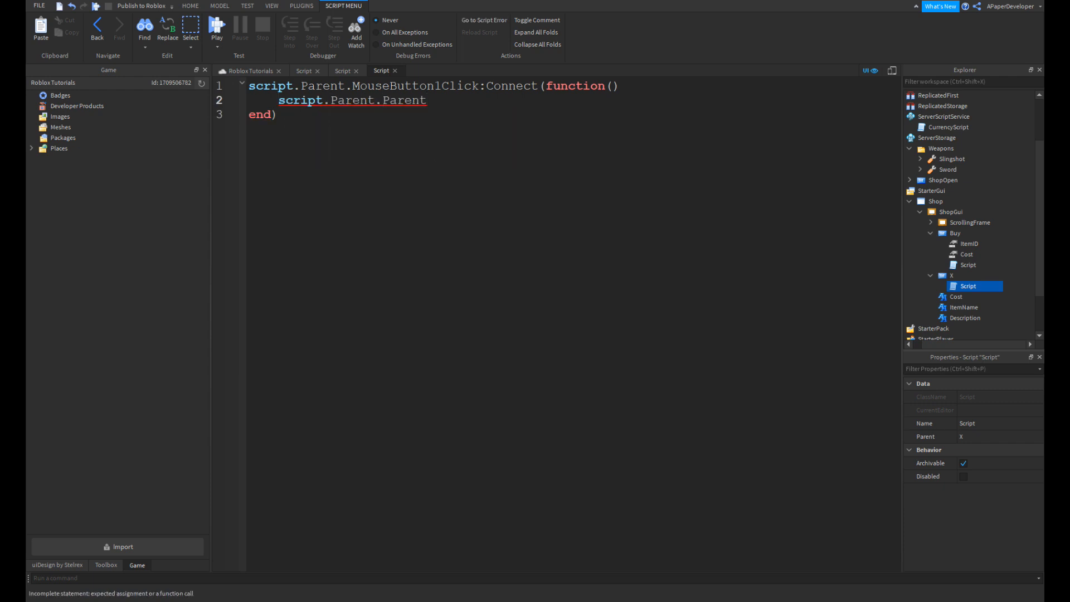
type(".Visible = false")
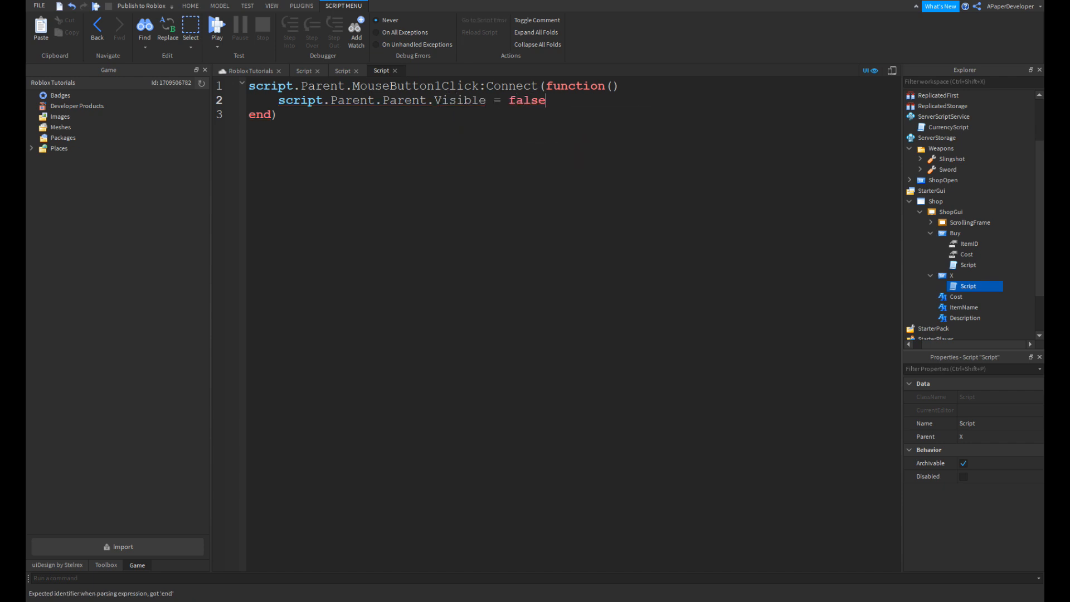
- Close the open script editors, playtest the game, and test closing the shop with the X button
left_click(321, 73)
left_click(320, 73)
left_click(320, 73)
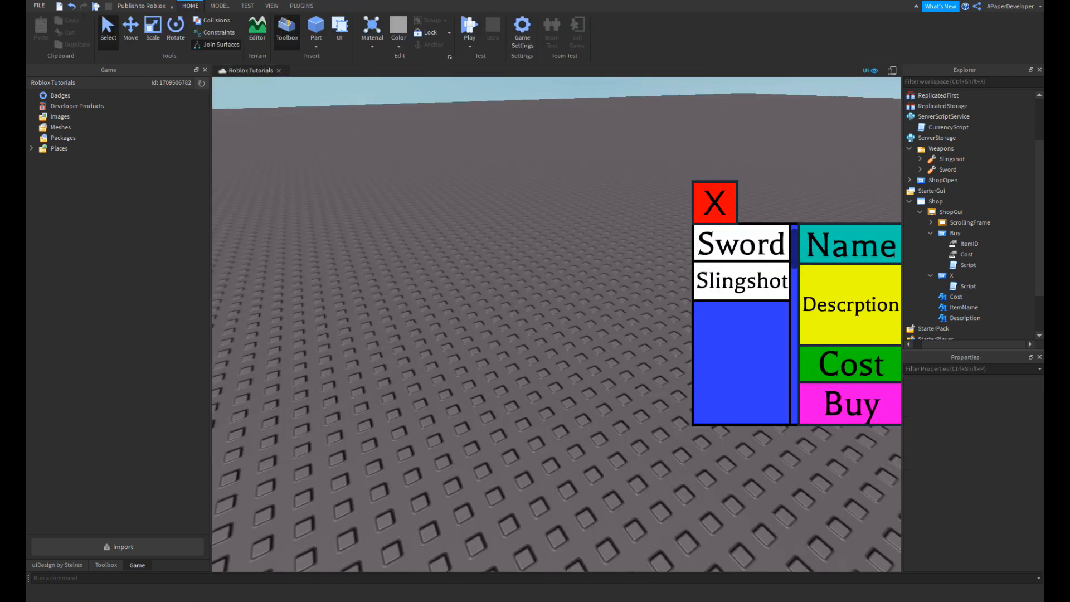
left_click(97, 8)
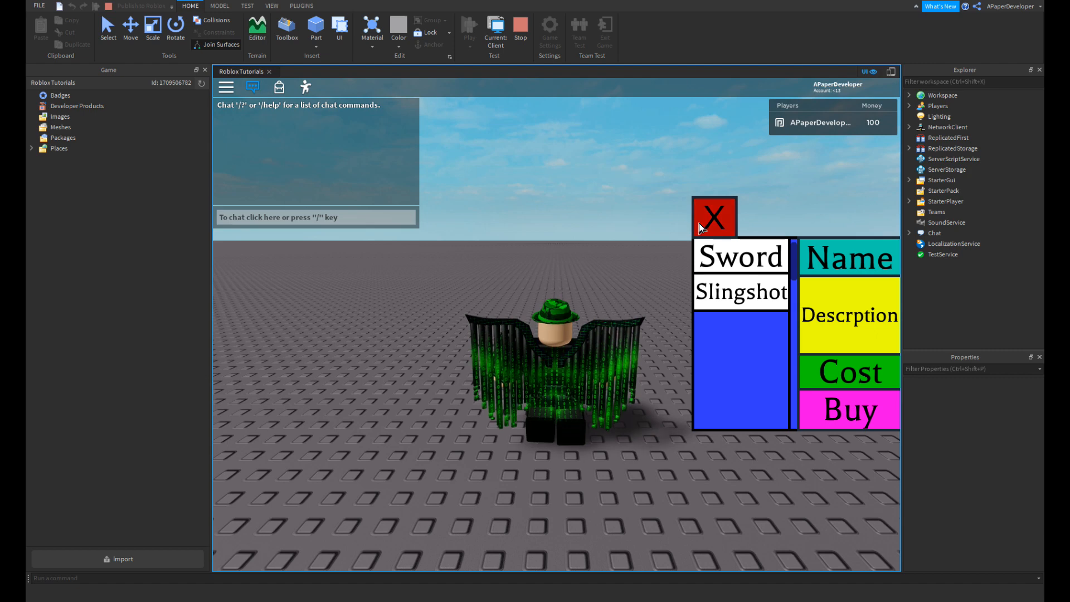
left_click(700, 222)
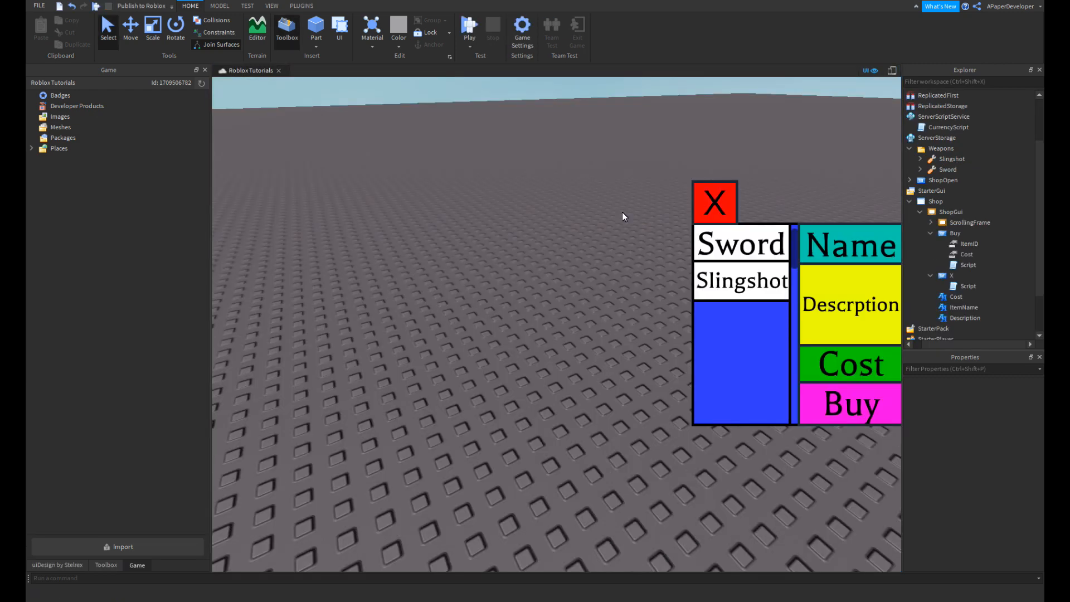
- Turn off the Visible property of the ShopGui frame
left_click(950, 212)
scroll(928, 453, "down", 5)
scroll(981, 496, "down", 4)
left_click(992, 451)
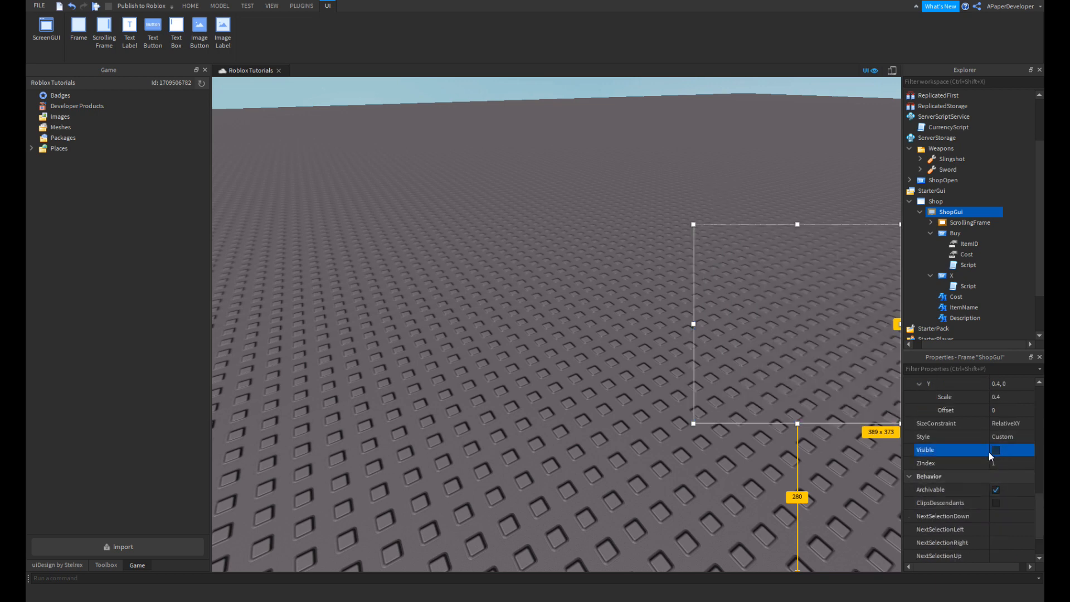
- Search the Toolbox models for "shop" and insert the Shop stall with the blue and white awning
left_click(105, 565)
left_click(312, 393)
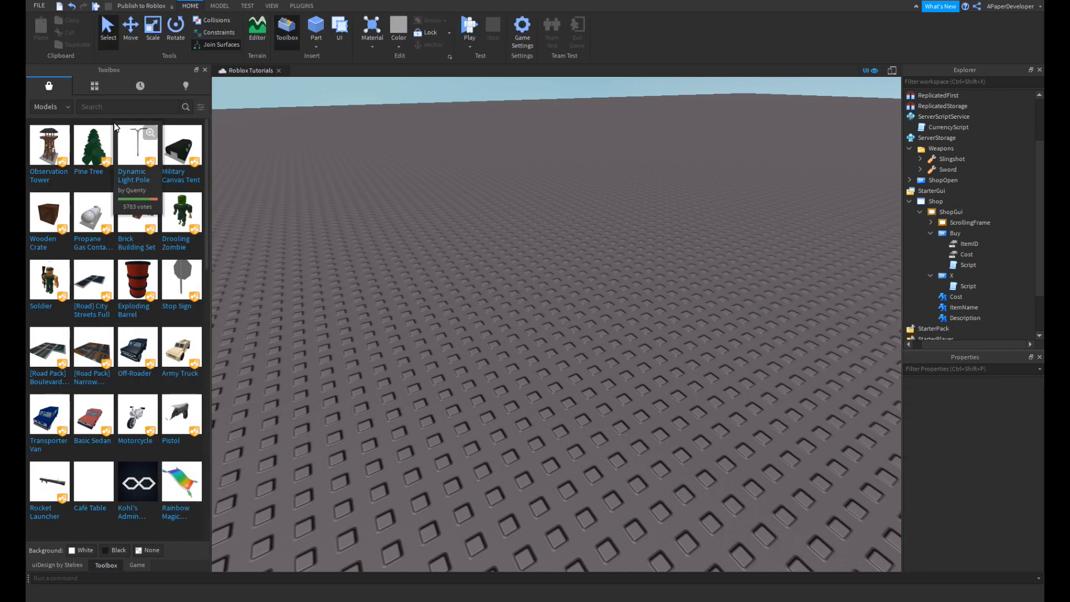
left_click(113, 107)
type("shop")
key("Return")
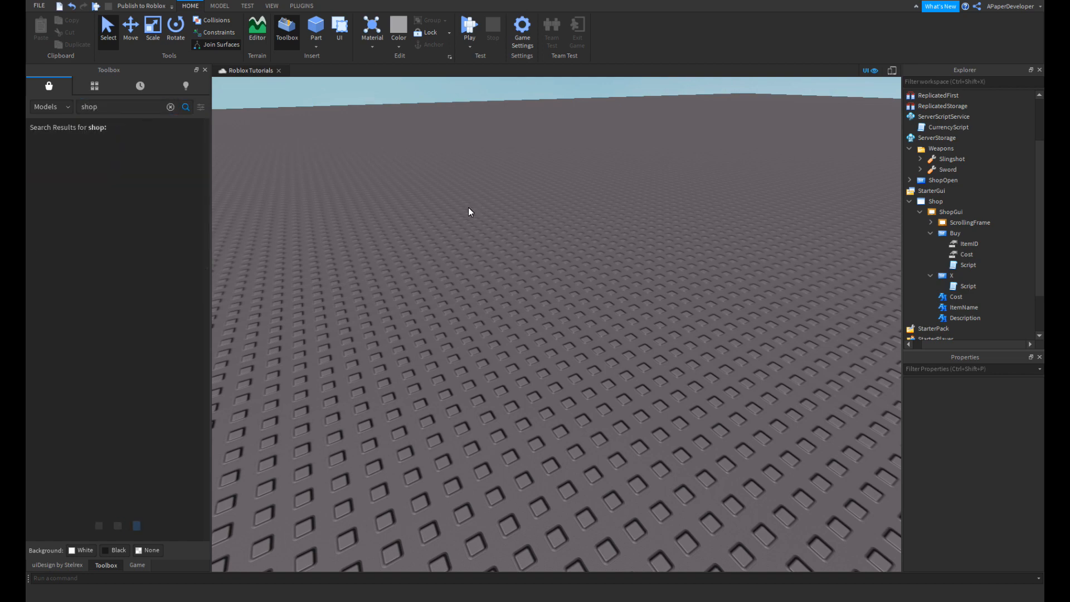
right_click_drag(465, 200, 434, 200)
scroll(433, 200, "up", 5)
key("s")
key("w")
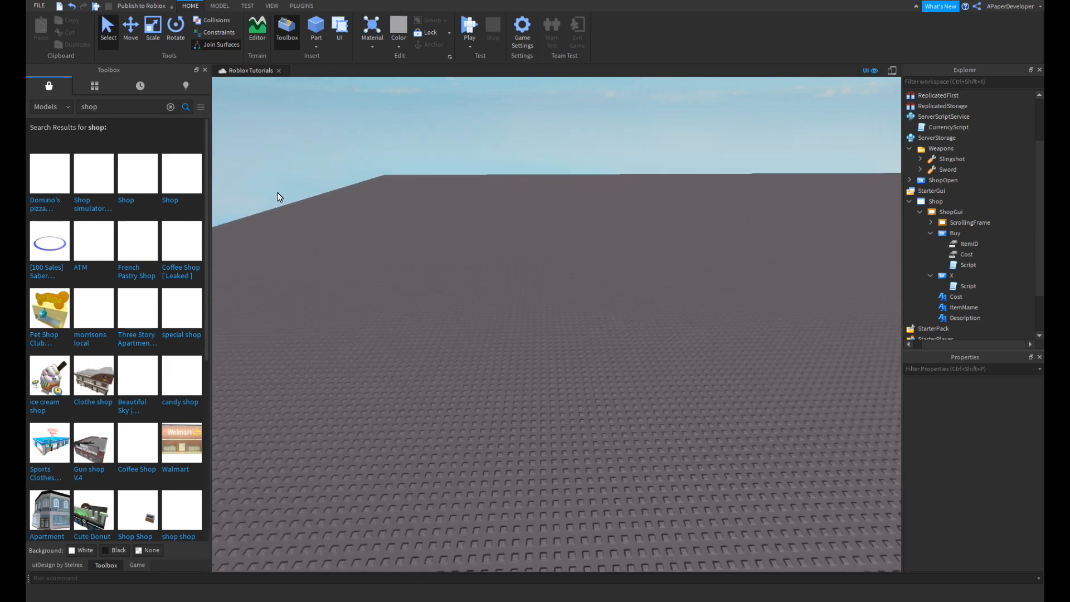
left_click(158, 195)
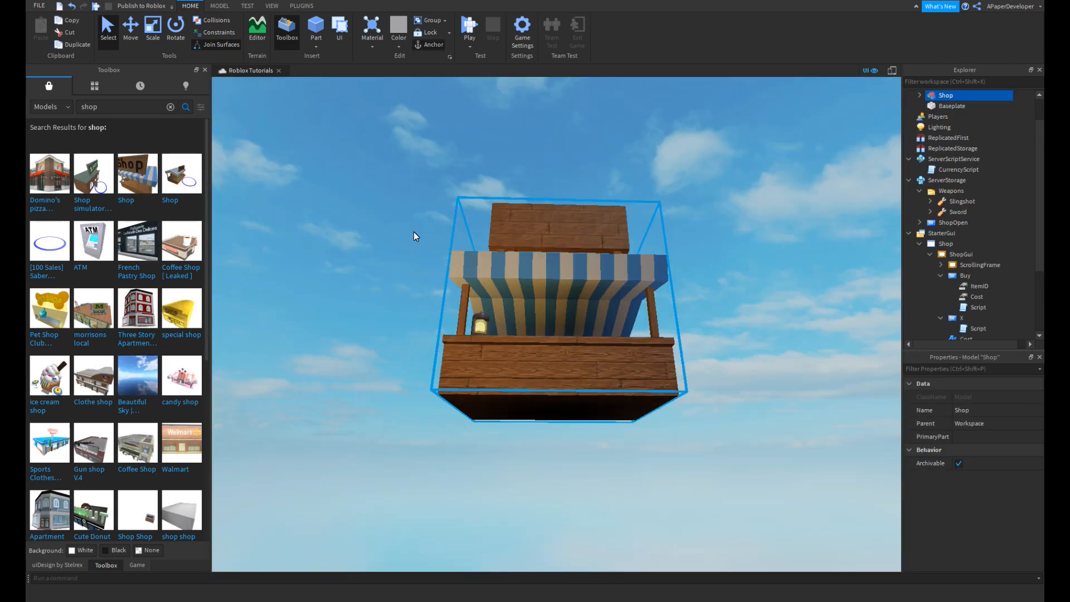
- Lower the Shop stall onto the baseplate with the Move tool and clear the Toolbox search
key("ctrl+2")
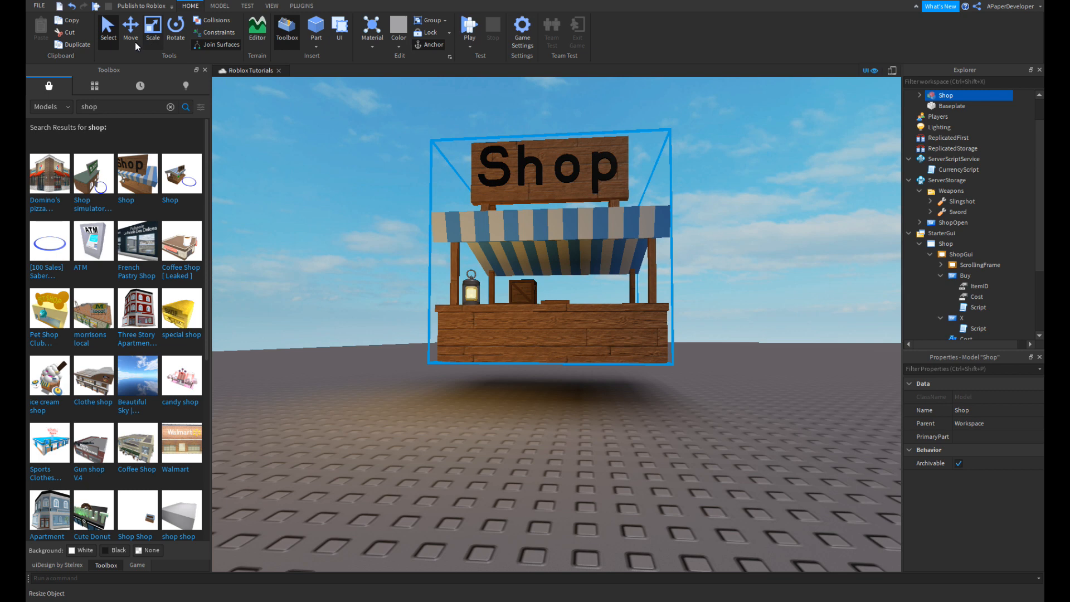
key("w")
left_click_drag(553, 169, 528, 208)
left_click(167, 107)
left_click(262, 152)
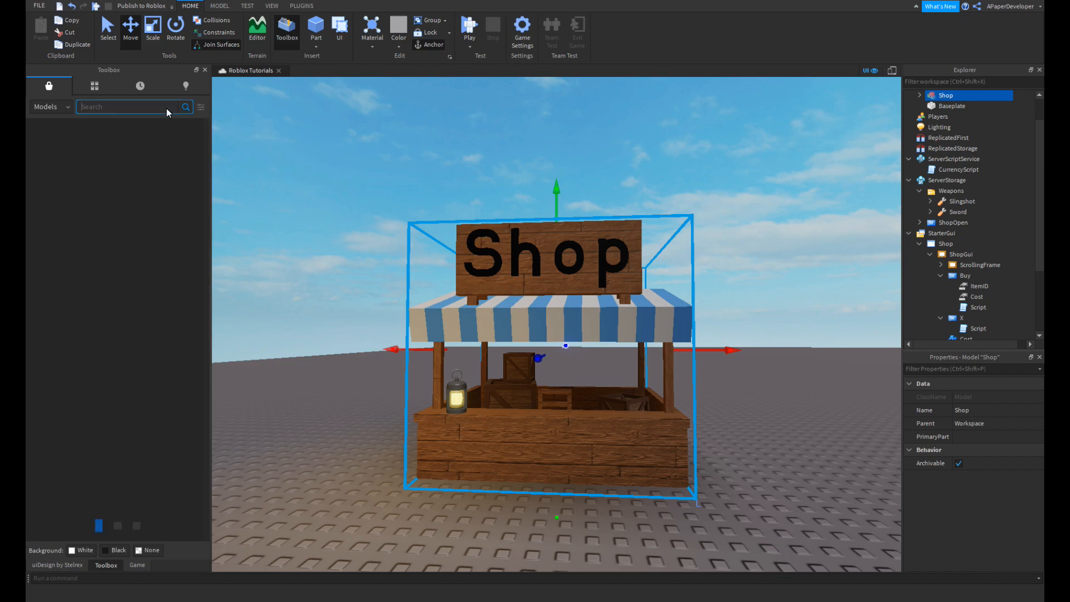
scroll(390, 151, "down", 5)
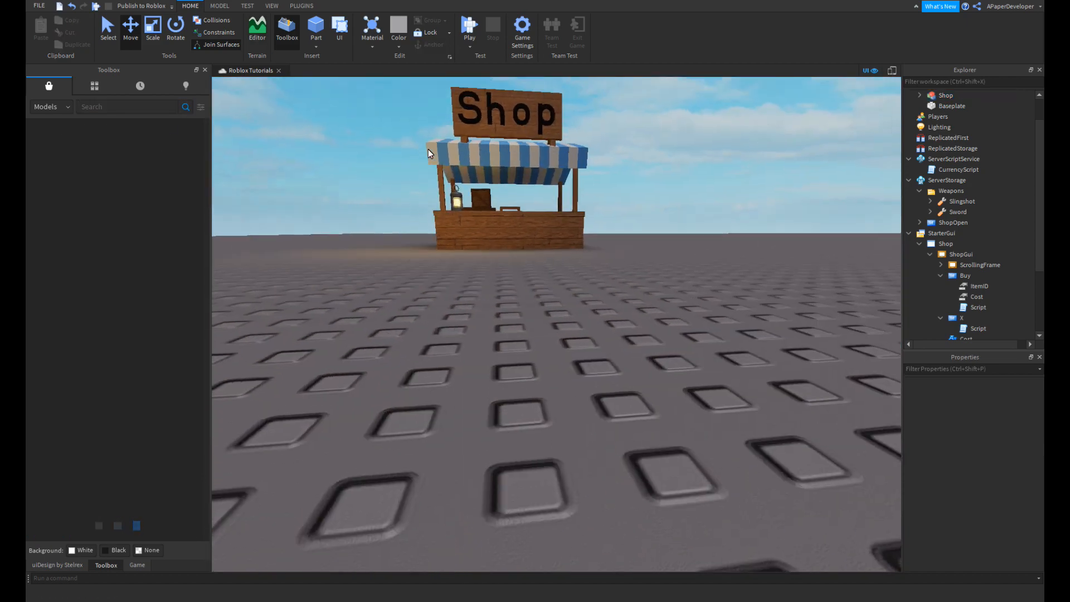
- Set the move snapping increment to 0.25 studs
right_click_drag(428, 154, 285, 42)
left_click(219, 6)
type("0.25")
key("Return")
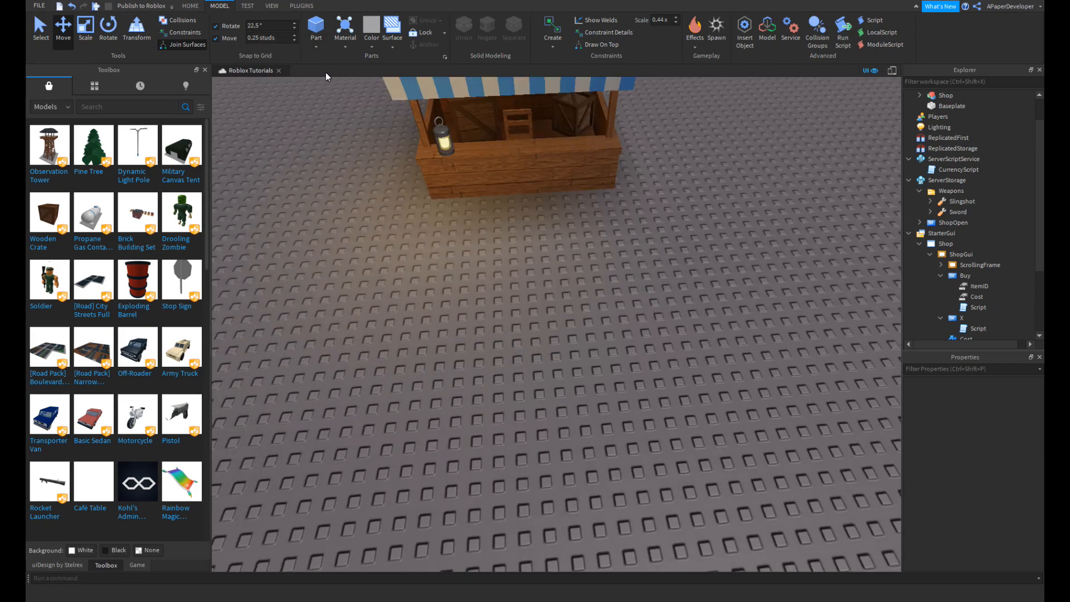
- Insert a cylinder part in front of the stall, colour it Lime green, and give it the Neon material
left_click(344, 93)
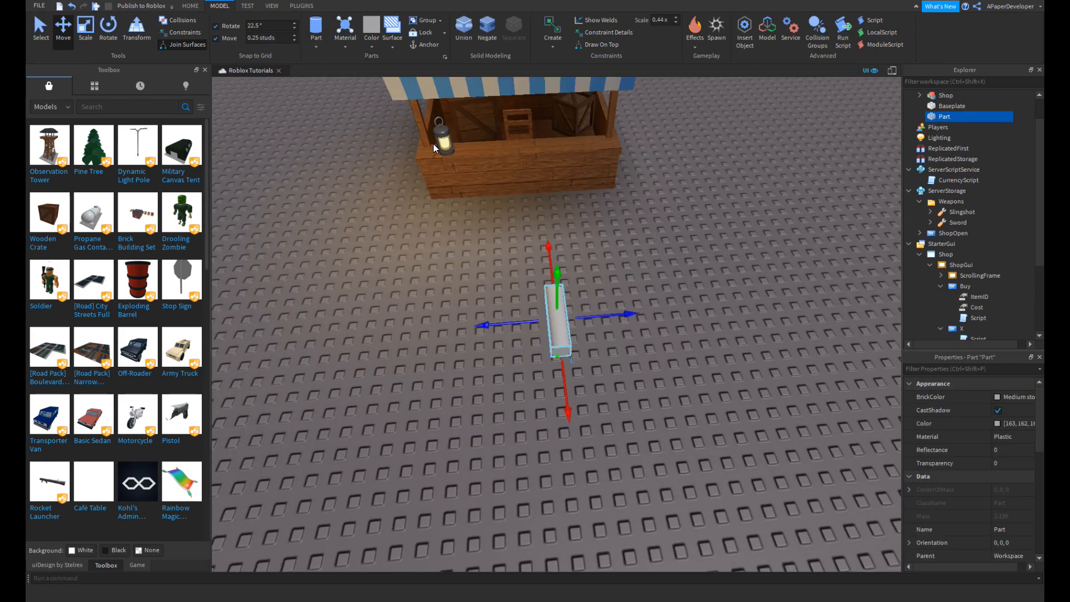
key("f")
left_click(371, 44)
left_click(437, 100)
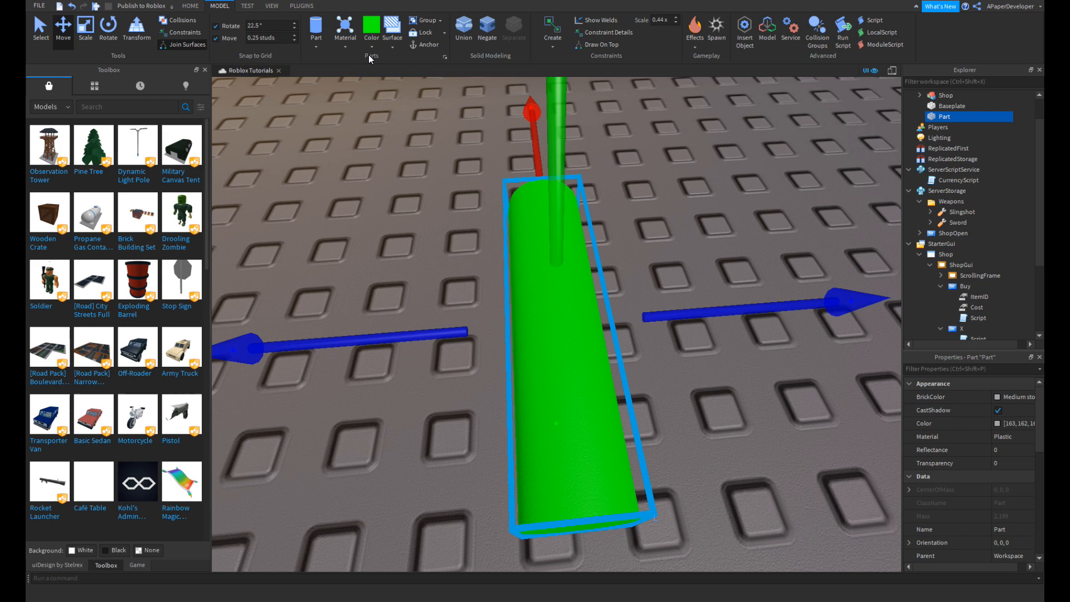
left_click(358, 46)
left_click(370, 285)
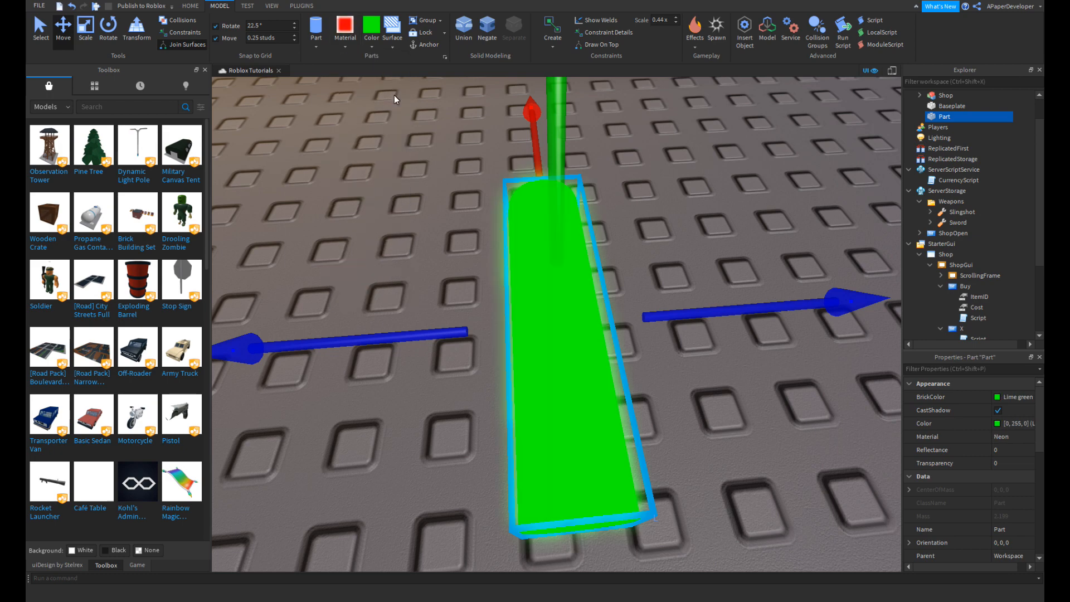
- Rotate the green cylinder to orientation 0, 0, -90 so it stands upright, and anchor it
left_click(108, 29)
right_click_drag(419, 202, 517, 196)
left_click_drag(554, 173, 390, 323)
key("f")
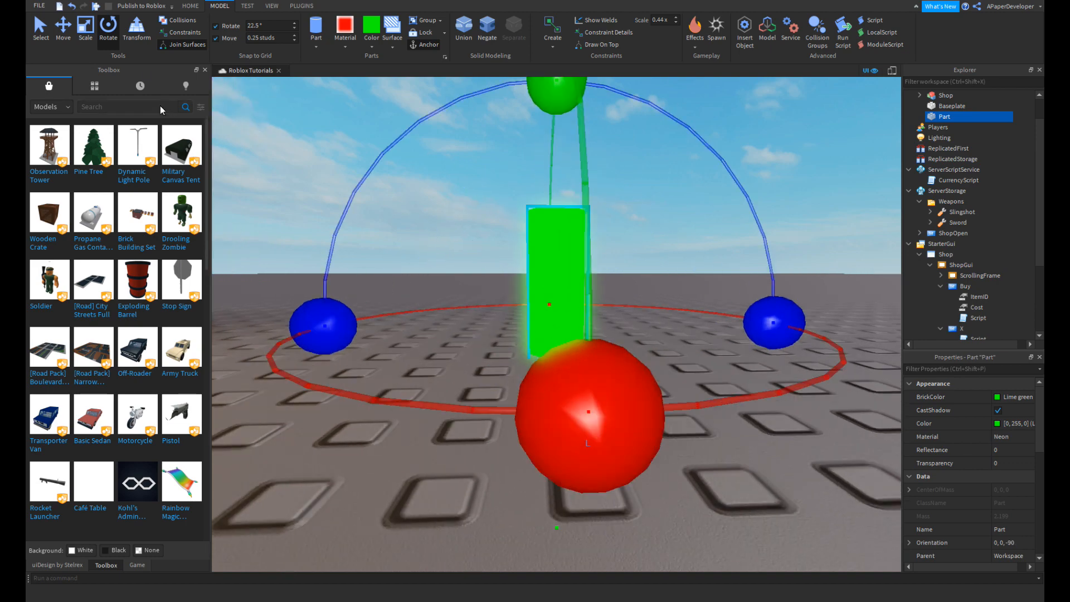
- Scale the green cylinder into a thin, wide disc lying flat on the baseplate beside the Shop stall
left_click(88, 45)
right_click_drag(390, 251, 496, 183)
left_click_drag(496, 182, 652, 408)
right_click_drag(652, 408, 657, 396)
scroll(630, 307, "down", 3)
left_click_drag(630, 307, 704, 309, "ctrl")
right_click_drag(705, 312, 725, 352)
key("a")
key("d")
scroll(663, 407, "down", 2)
left_click_drag(679, 363, 631, 542)
key("w")
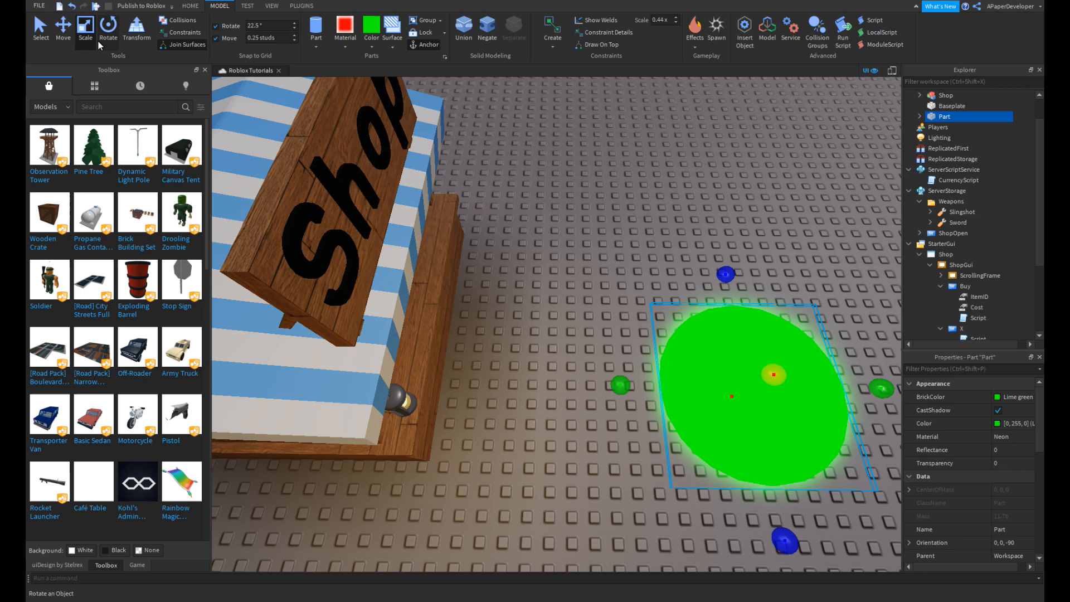
- Move the green disc against the stall's front counter, centred and partly tucked under it as a half-round pad
left_click(63, 31)
left_click_drag(596, 384, 332, 384)
left_click_drag(494, 286, 513, 240)
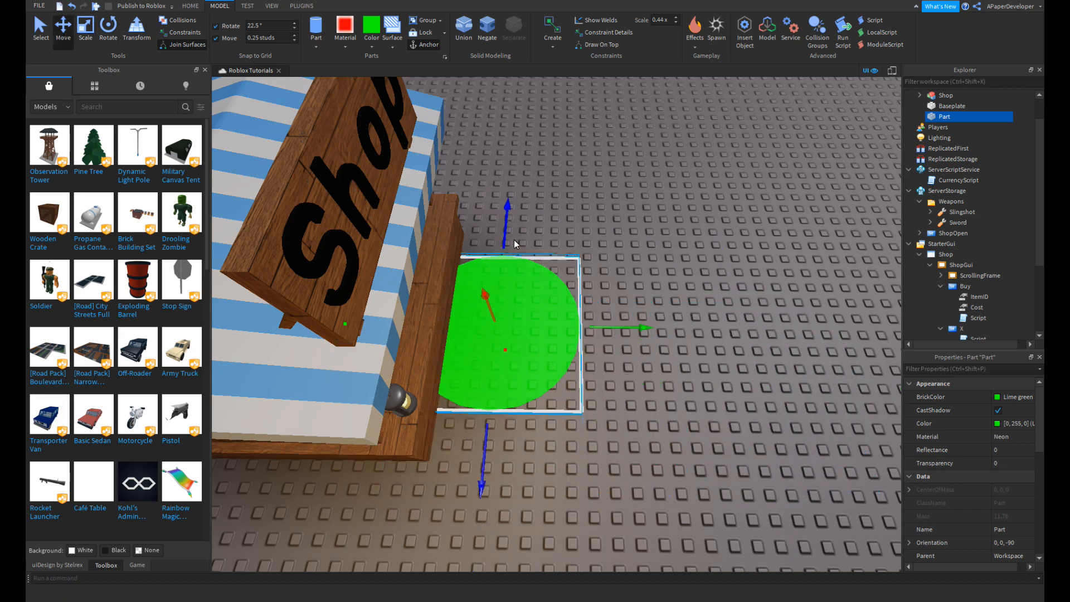
left_click_drag(617, 323, 583, 316)
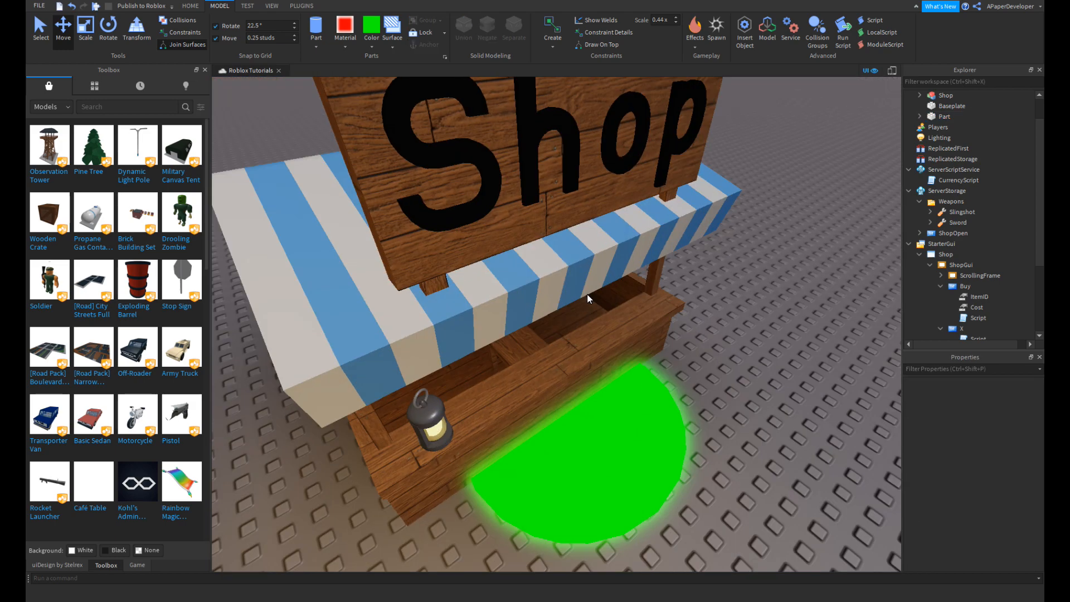
key("w")
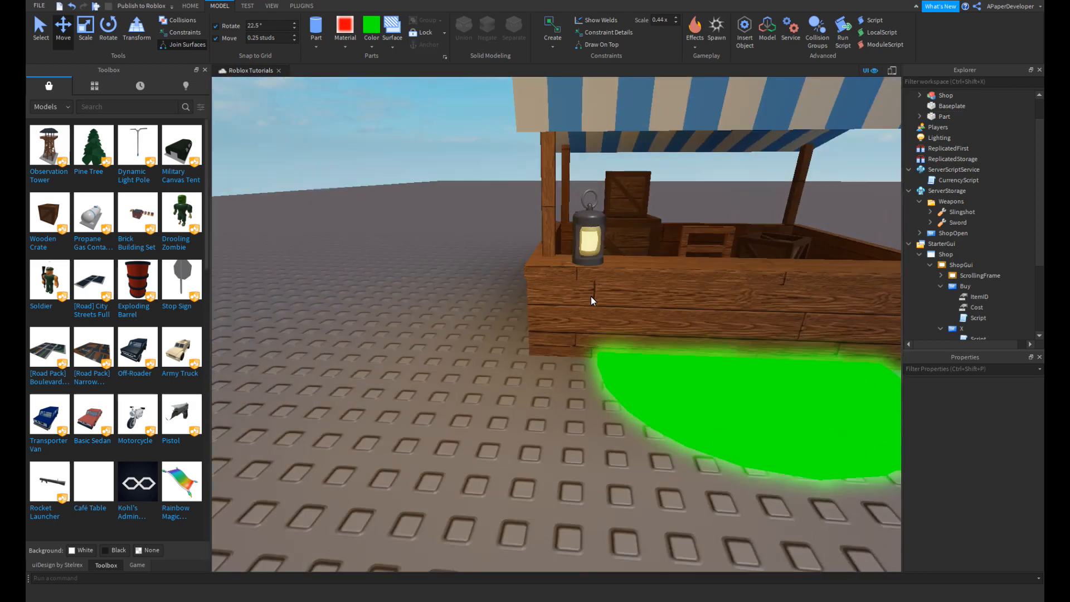
scroll(592, 298, "down", 10)
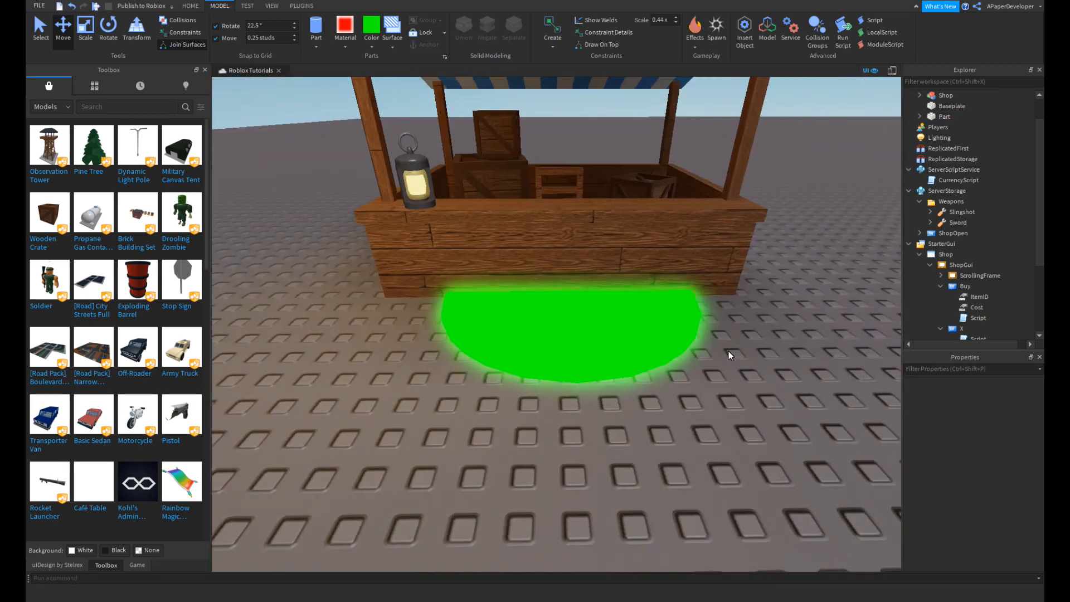
- Rename the green pad part as OpenShop
left_click(685, 346)
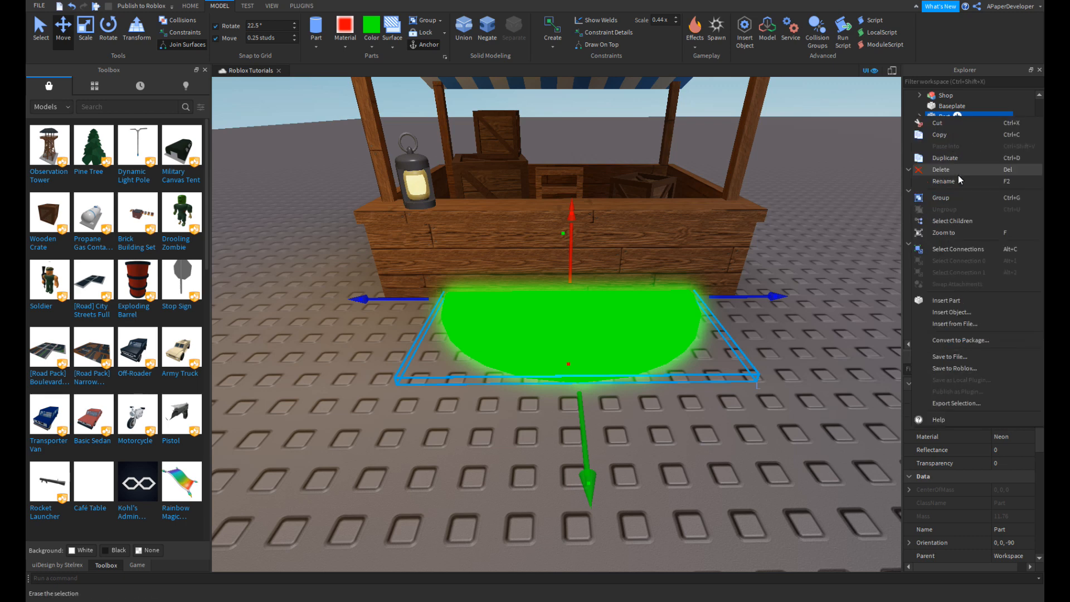
key("F2")
type("OpenShop")
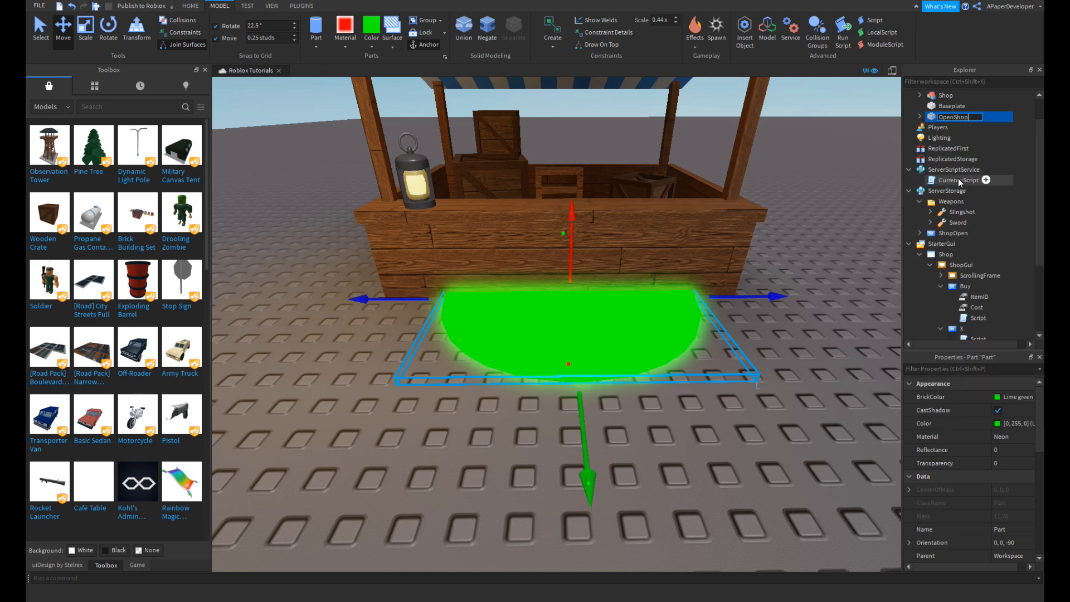
- Add a Script to OpenShop and replace its default code with script.Parent.Touched:Connect(function(hit) and its closing end)
left_click(975, 116)
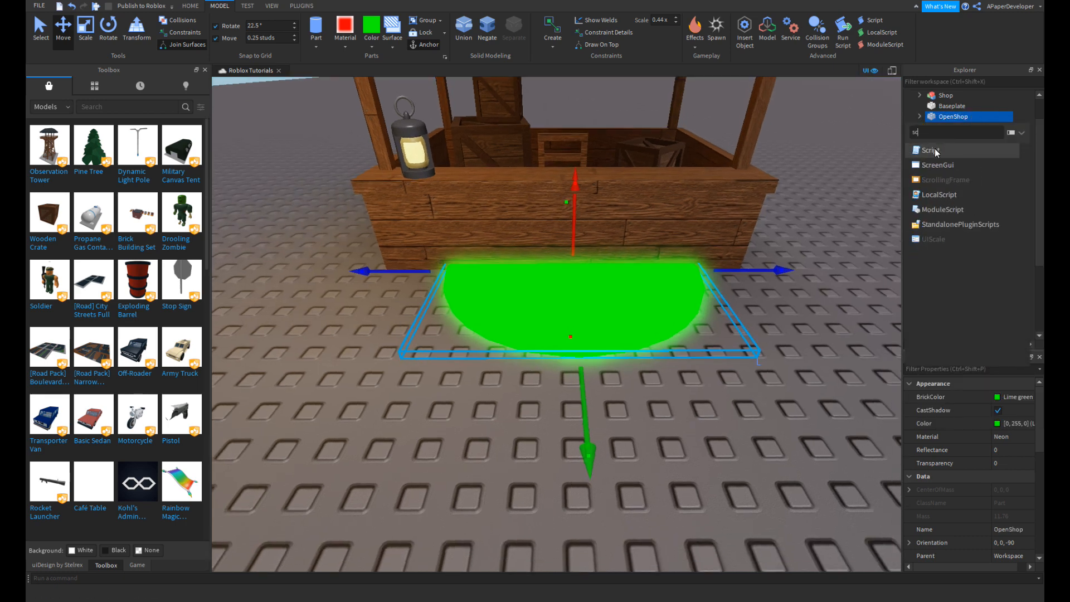
left_click(934, 148)
key("ctrl+a")
type("script.Parent.Touched")
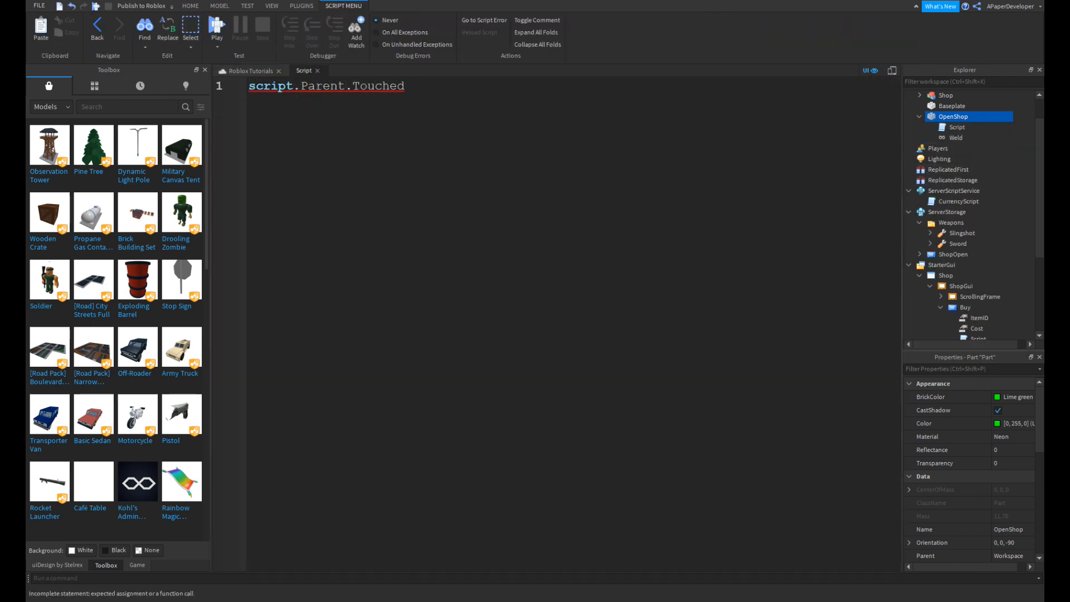
type(":Connect(function")
type("(hit) \t")
- Inside the touch function, write local player = hit:FindFirstAncestorWhichIsA("Model")
type("local player =")
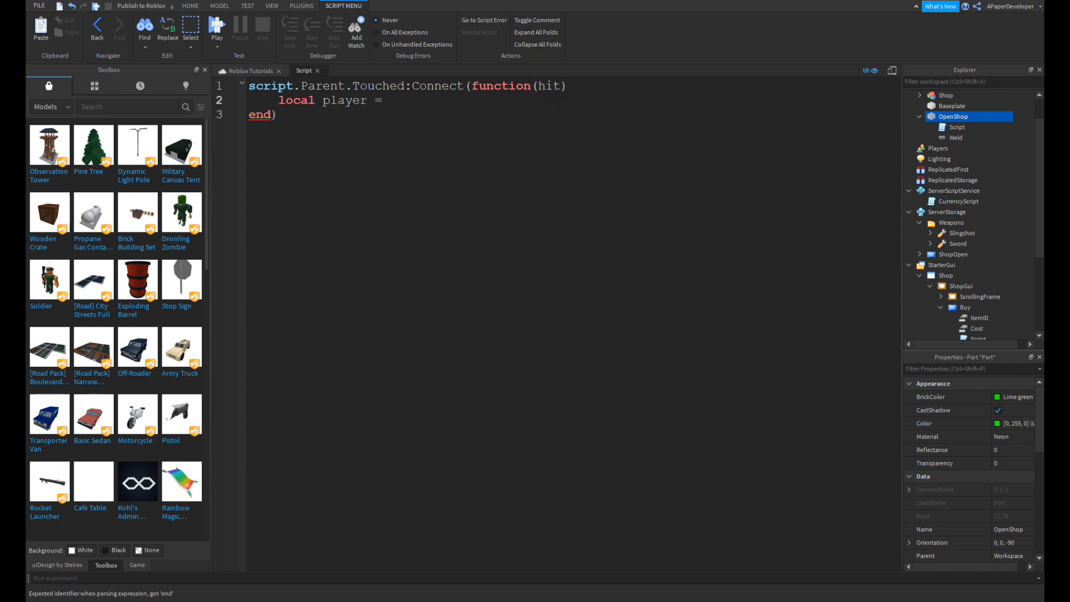
type(" hit:FindFirstAncestorWhich")
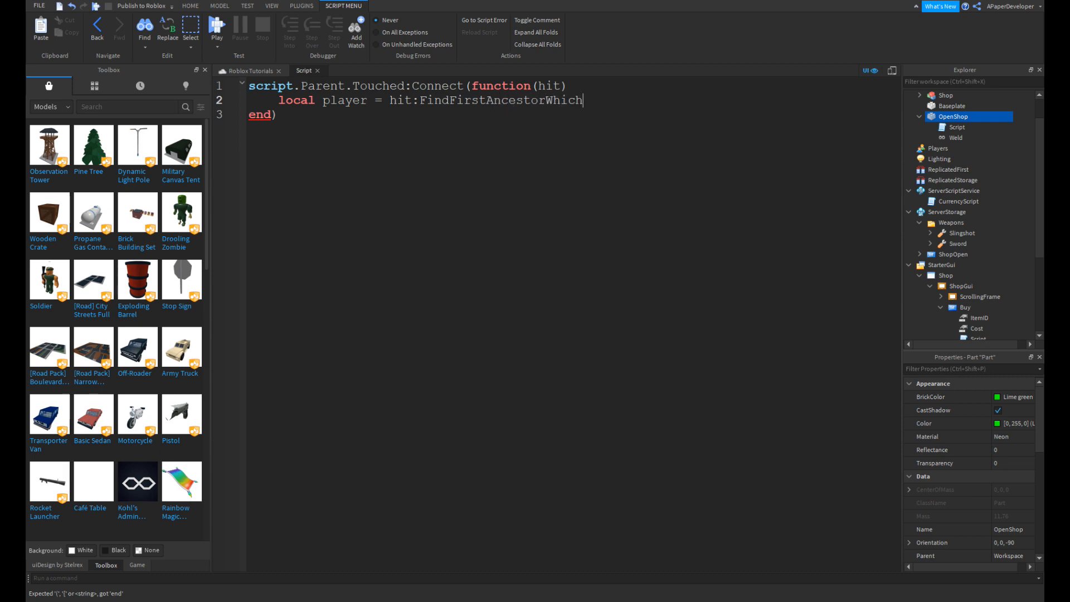
type("(\"Model\")")
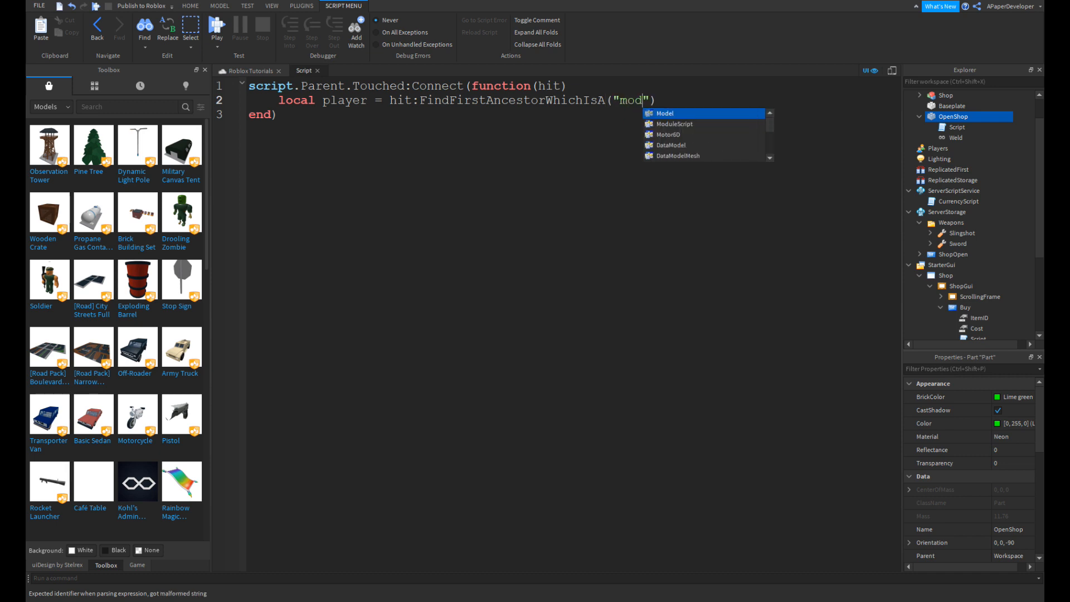
- On the following line, declare local PPlayer = game.Players:FindFirstChild(player.Name)
type("l")
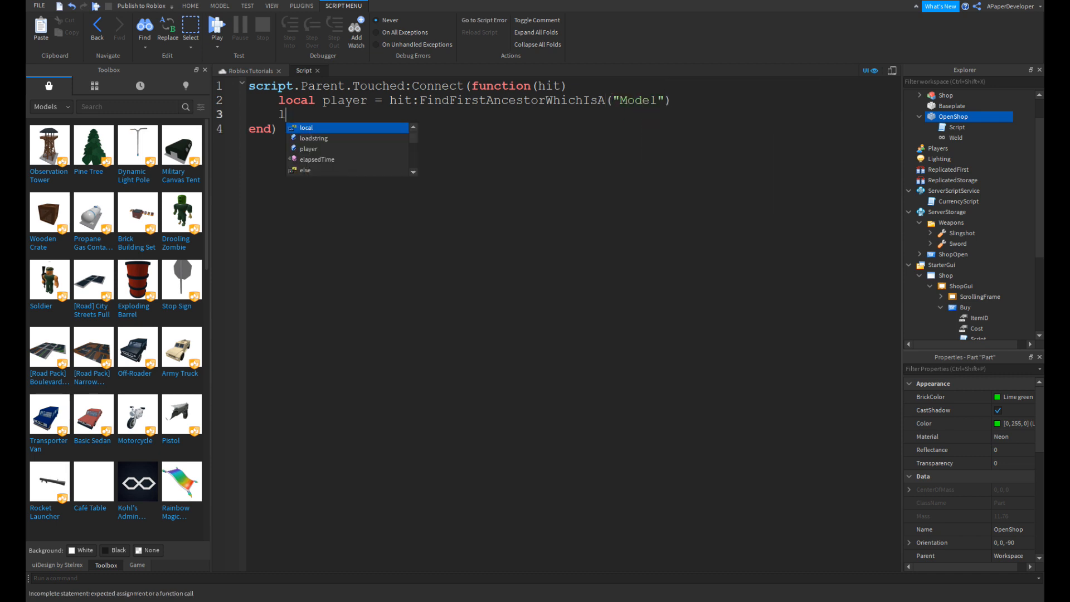
type("ocal PPlayer = g")
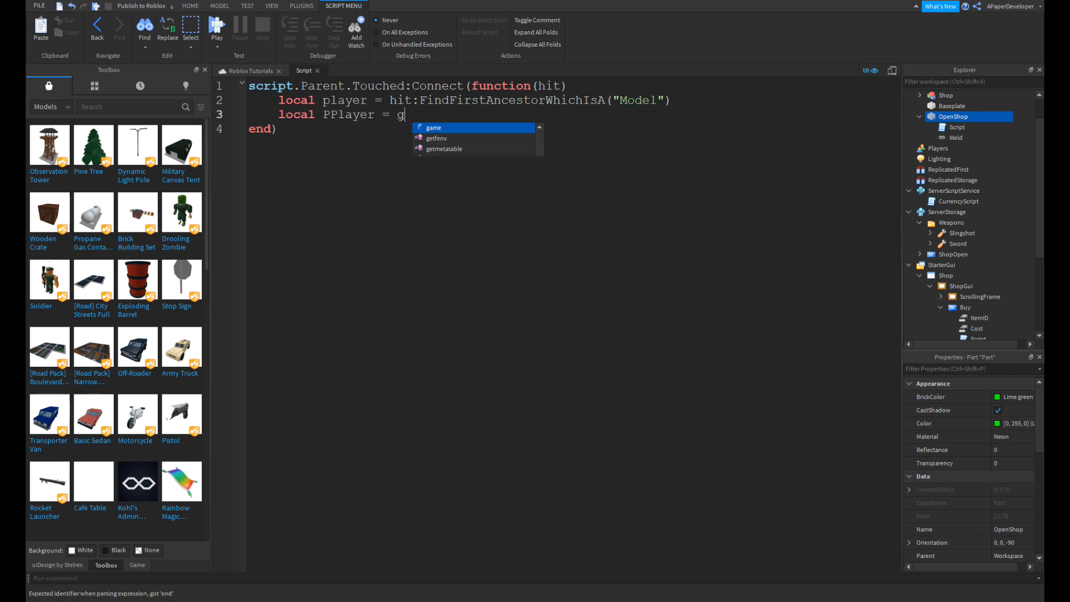
type("ame.Players:findF")
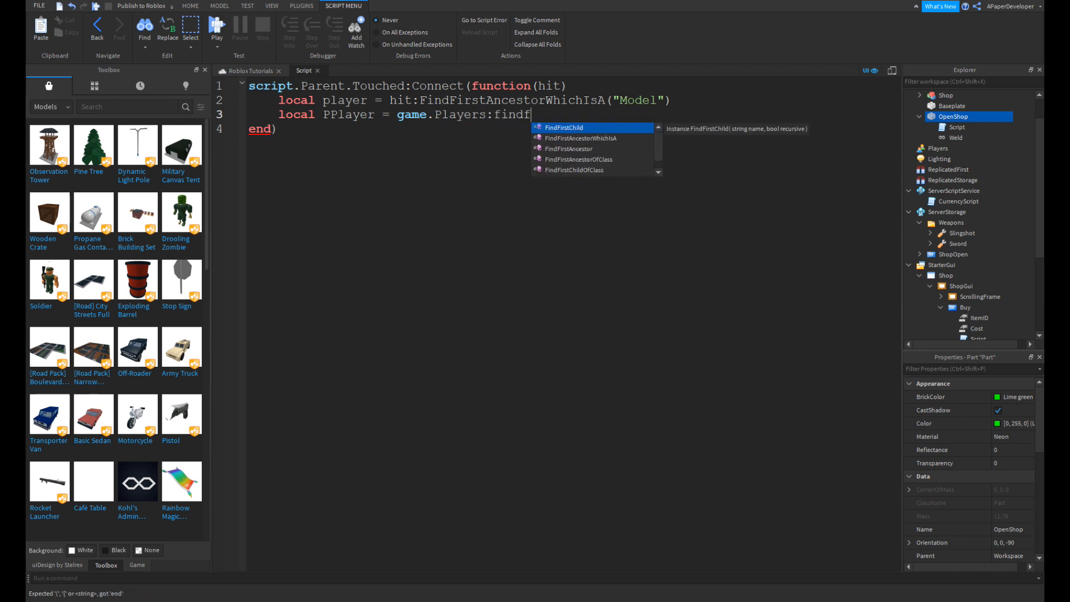
key("Tab")
type("(player.Name)      ")
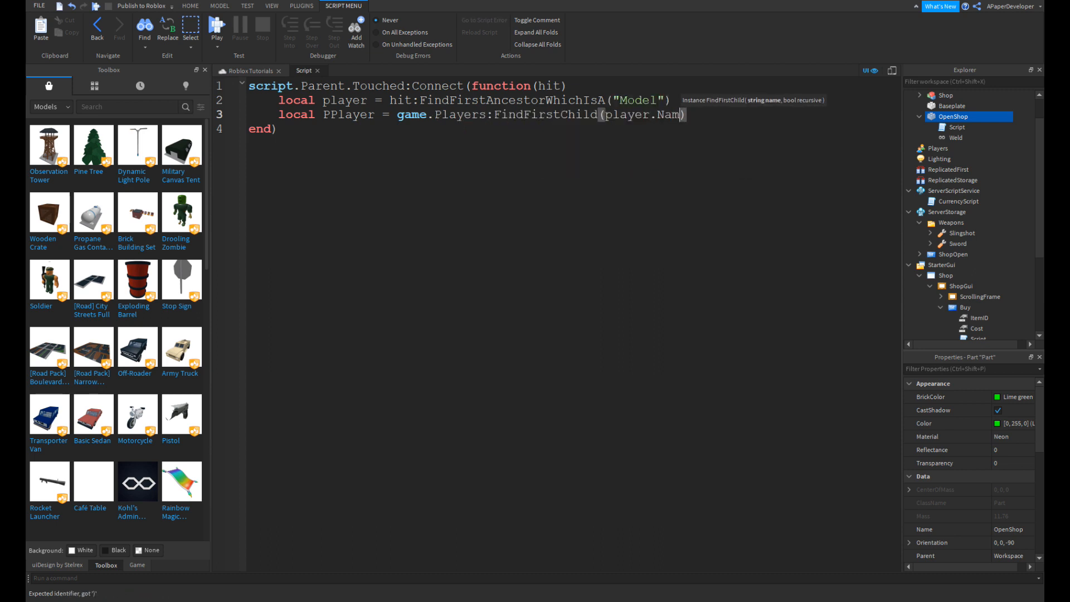
- Add PPlayer.PlayerGui.Shop.ShopGui.Visible = true after a blank line in the touch function, and close the script
type("PPlayer.PlayerGui.")
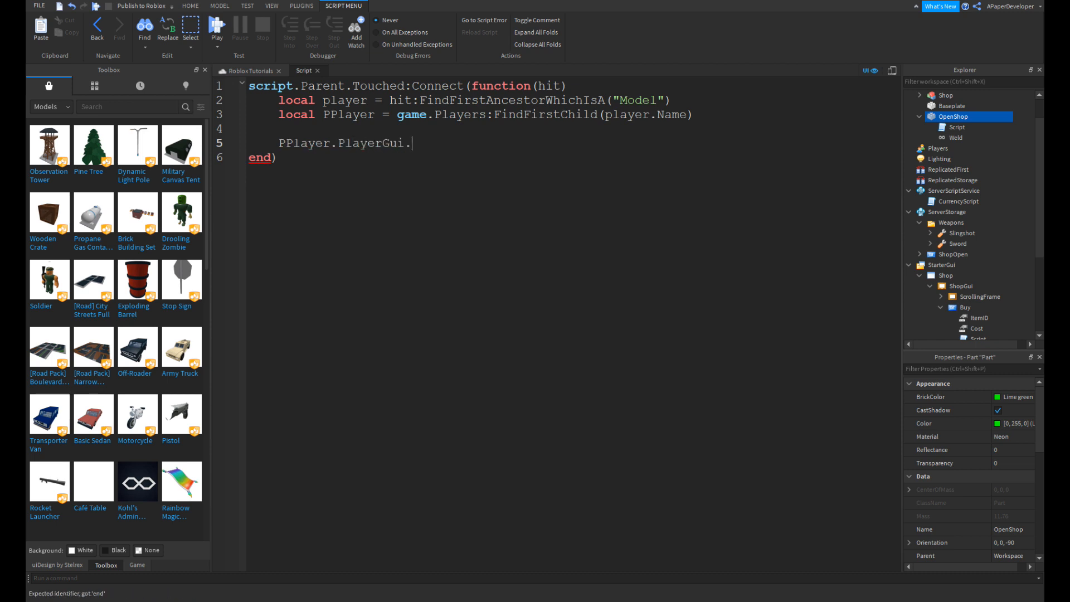
scroll(963, 139, "down", 1)
type("PlayerGui.Shop.ShopGui.Visible = true")
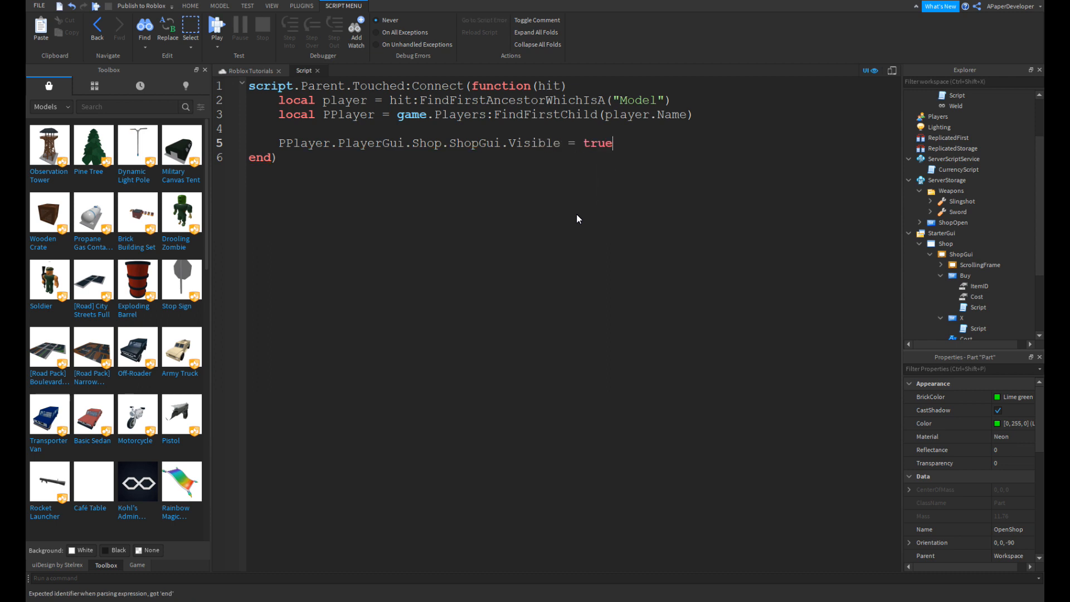
left_click(317, 71)
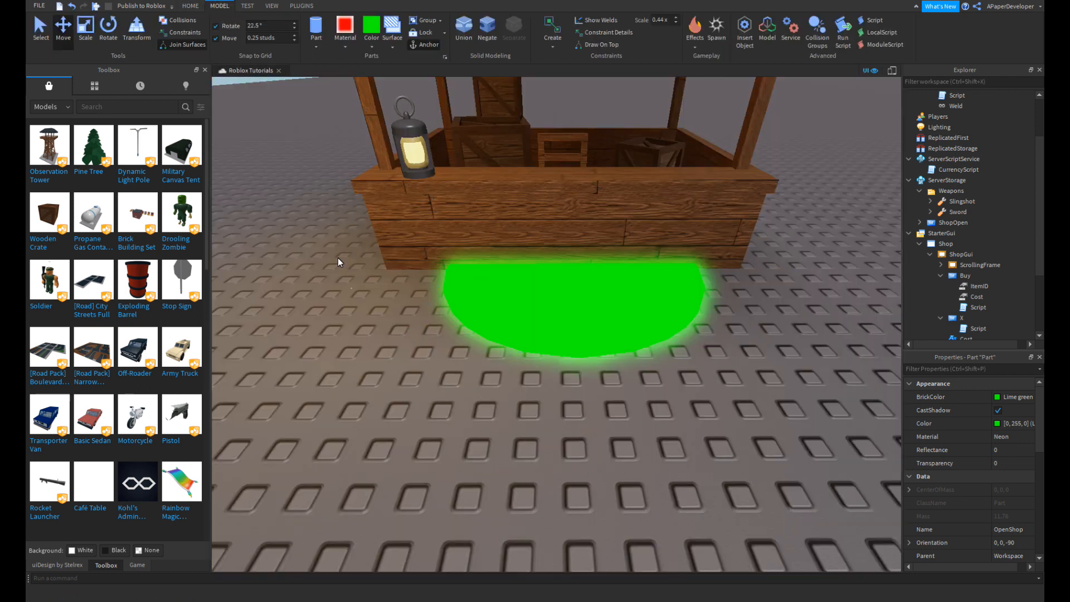
- Start a play test and walk the character to the stall onto the green pad to test the shop opening
left_click(96, 7)
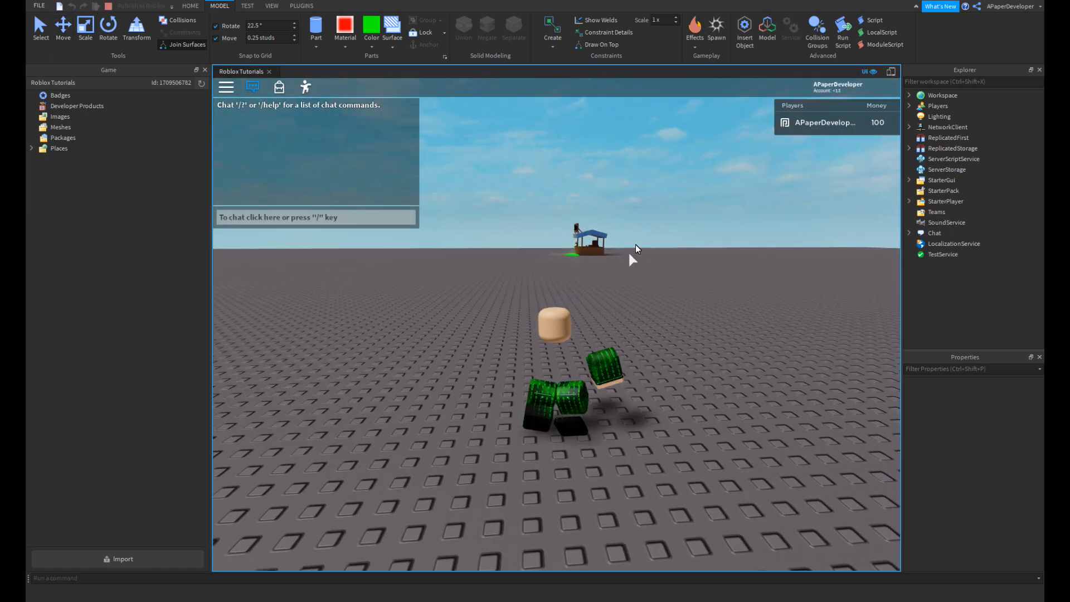
right_click_drag(627, 368, 624, 368)
key("w")
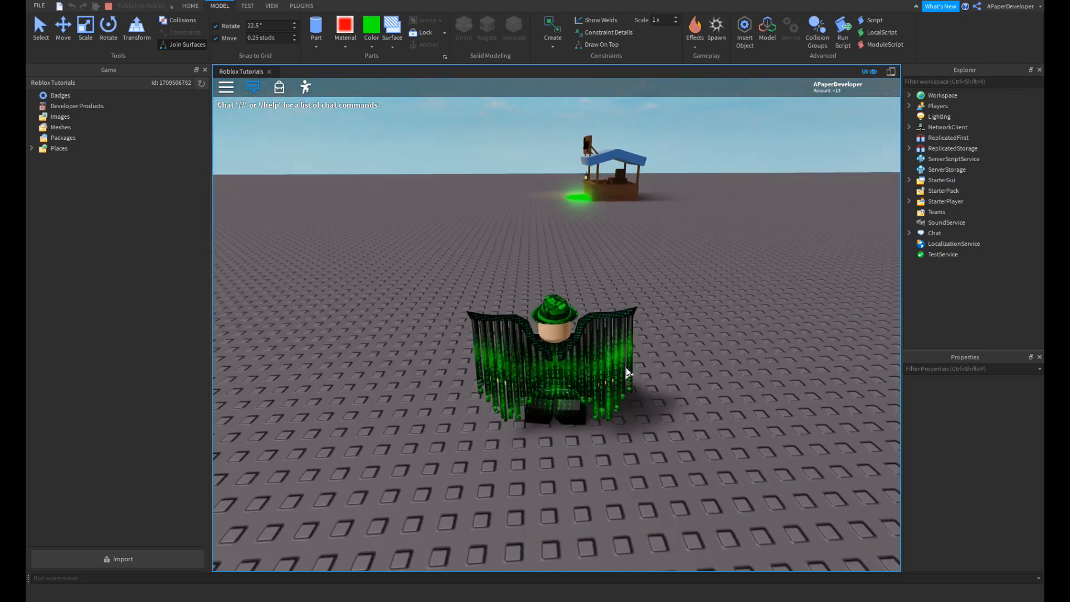
right_click_drag(626, 373, 628, 373)
key("w")
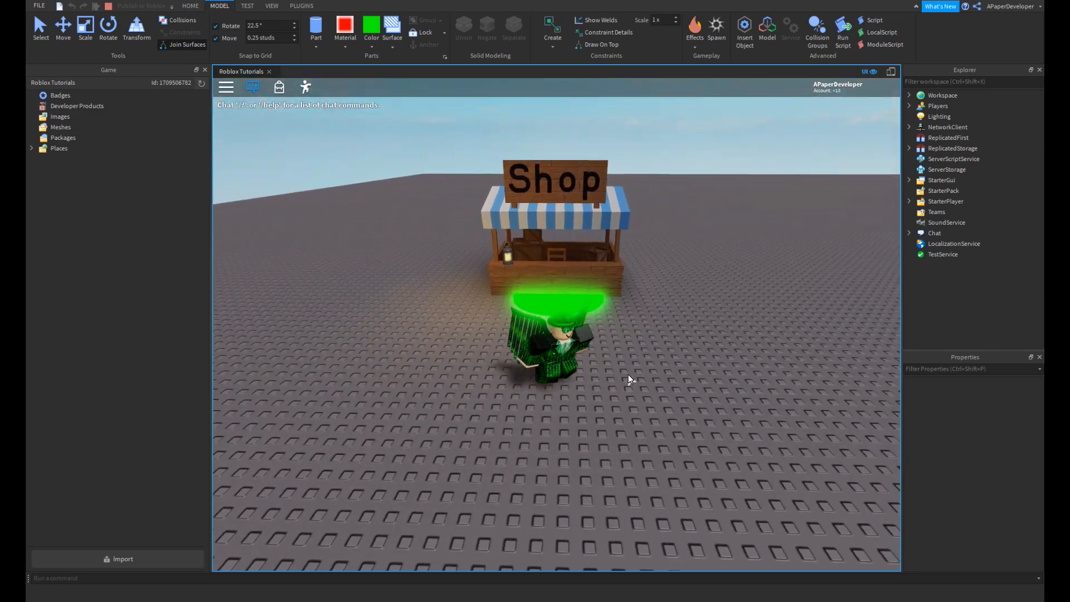
key("s")
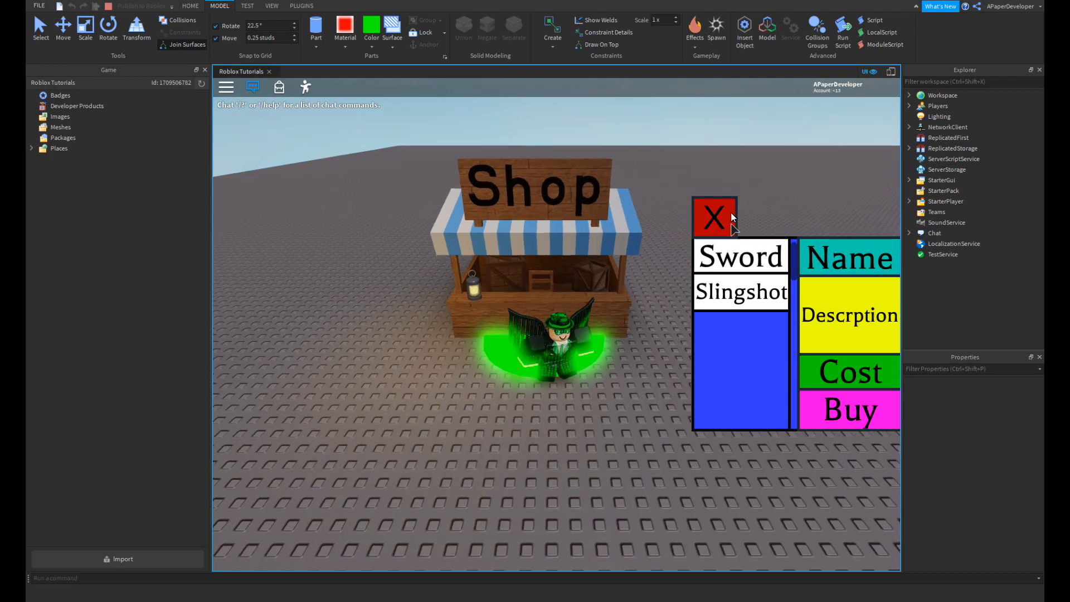
- Walk the character off the pad and around in front of the stall to check the shop GUI
right_click_drag(622, 281, 619, 283)
scroll(621, 282, "up", 3)
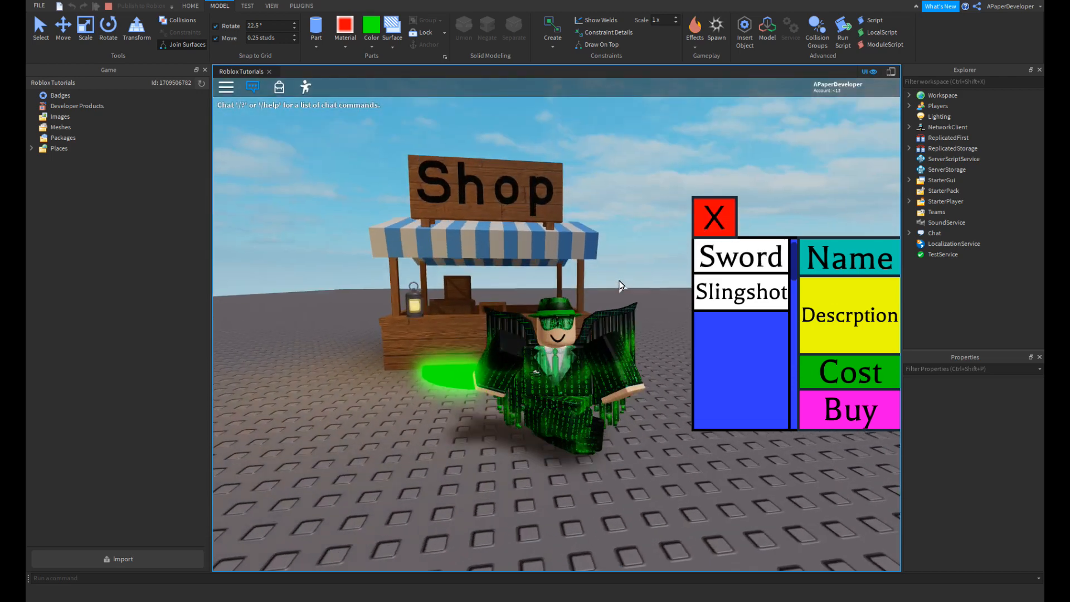
key("d")
key("a")
key("w")
key("s")
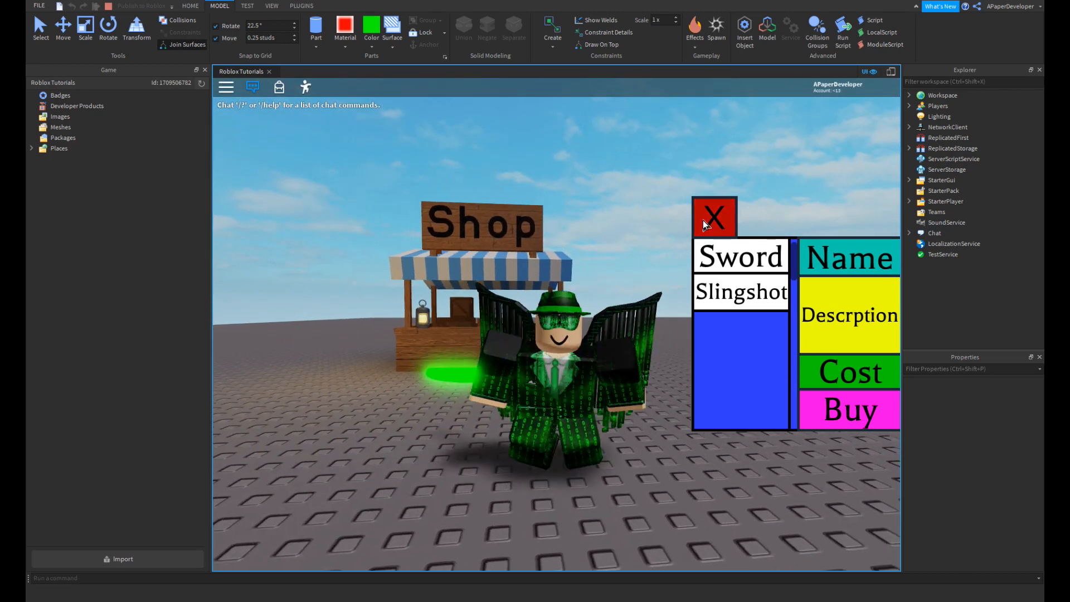